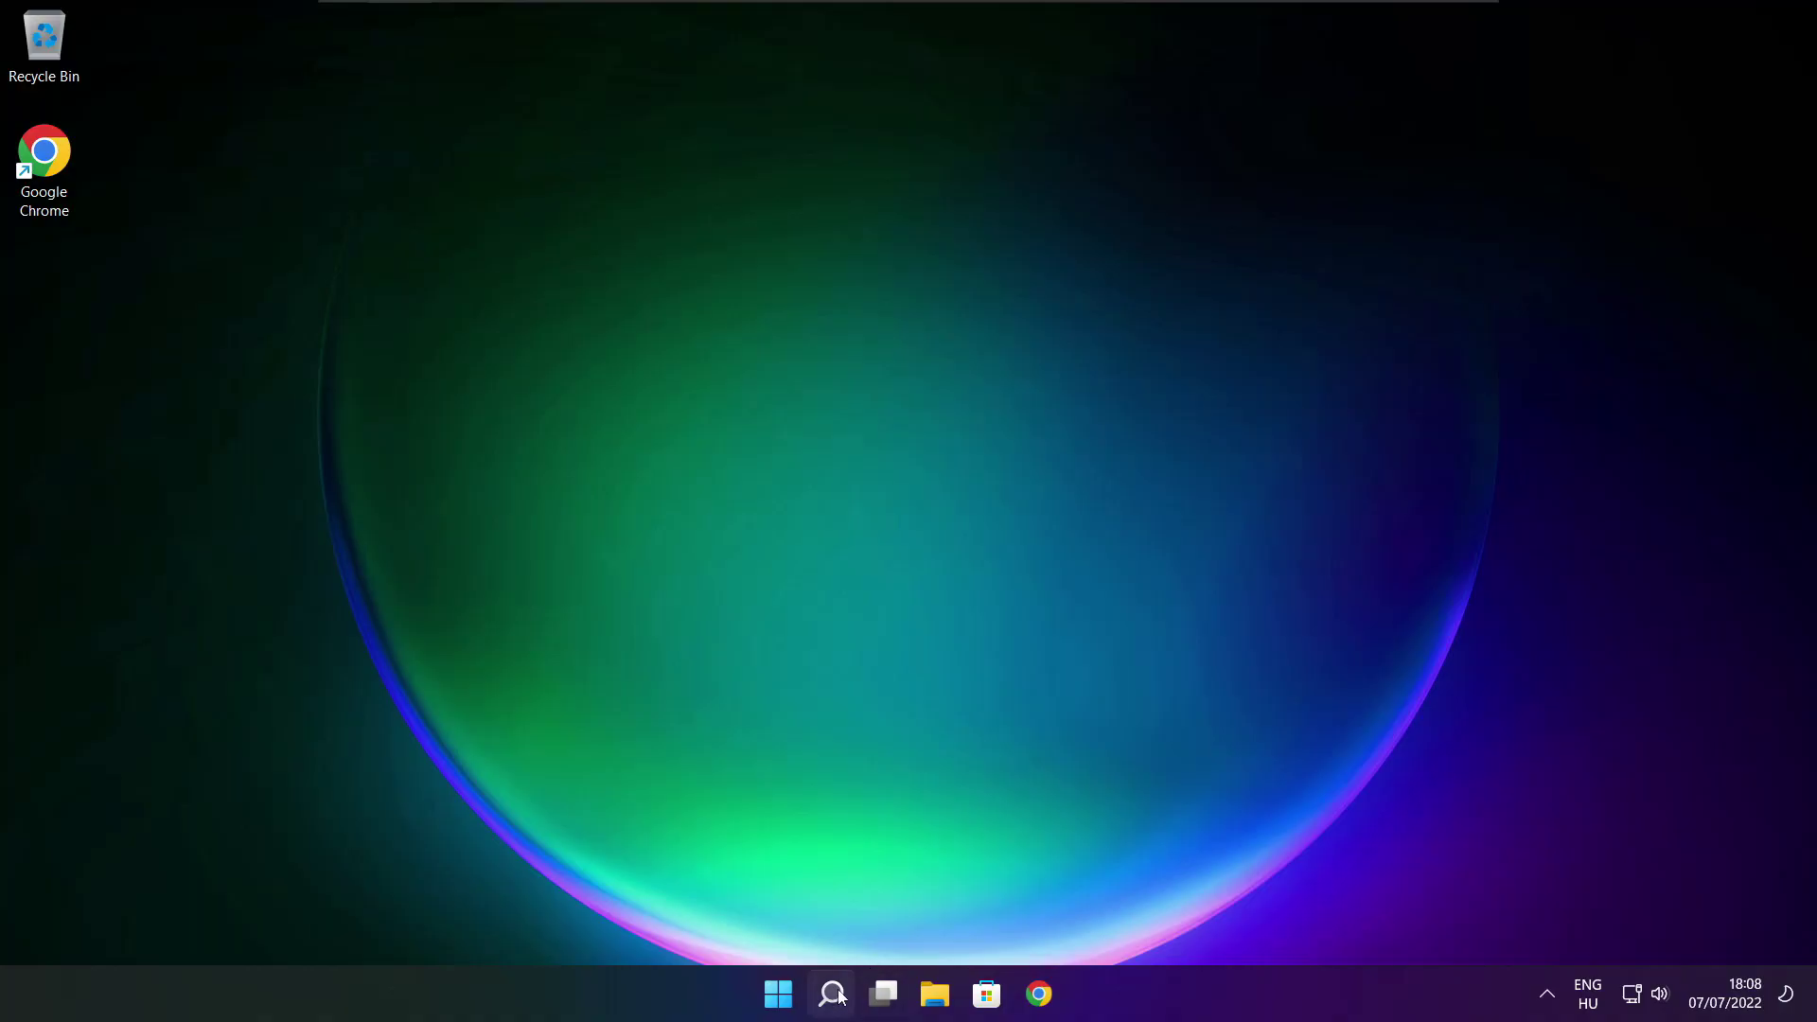
- Search Windows for 'device manager' and launch Device Manager from the results
click(832, 995)
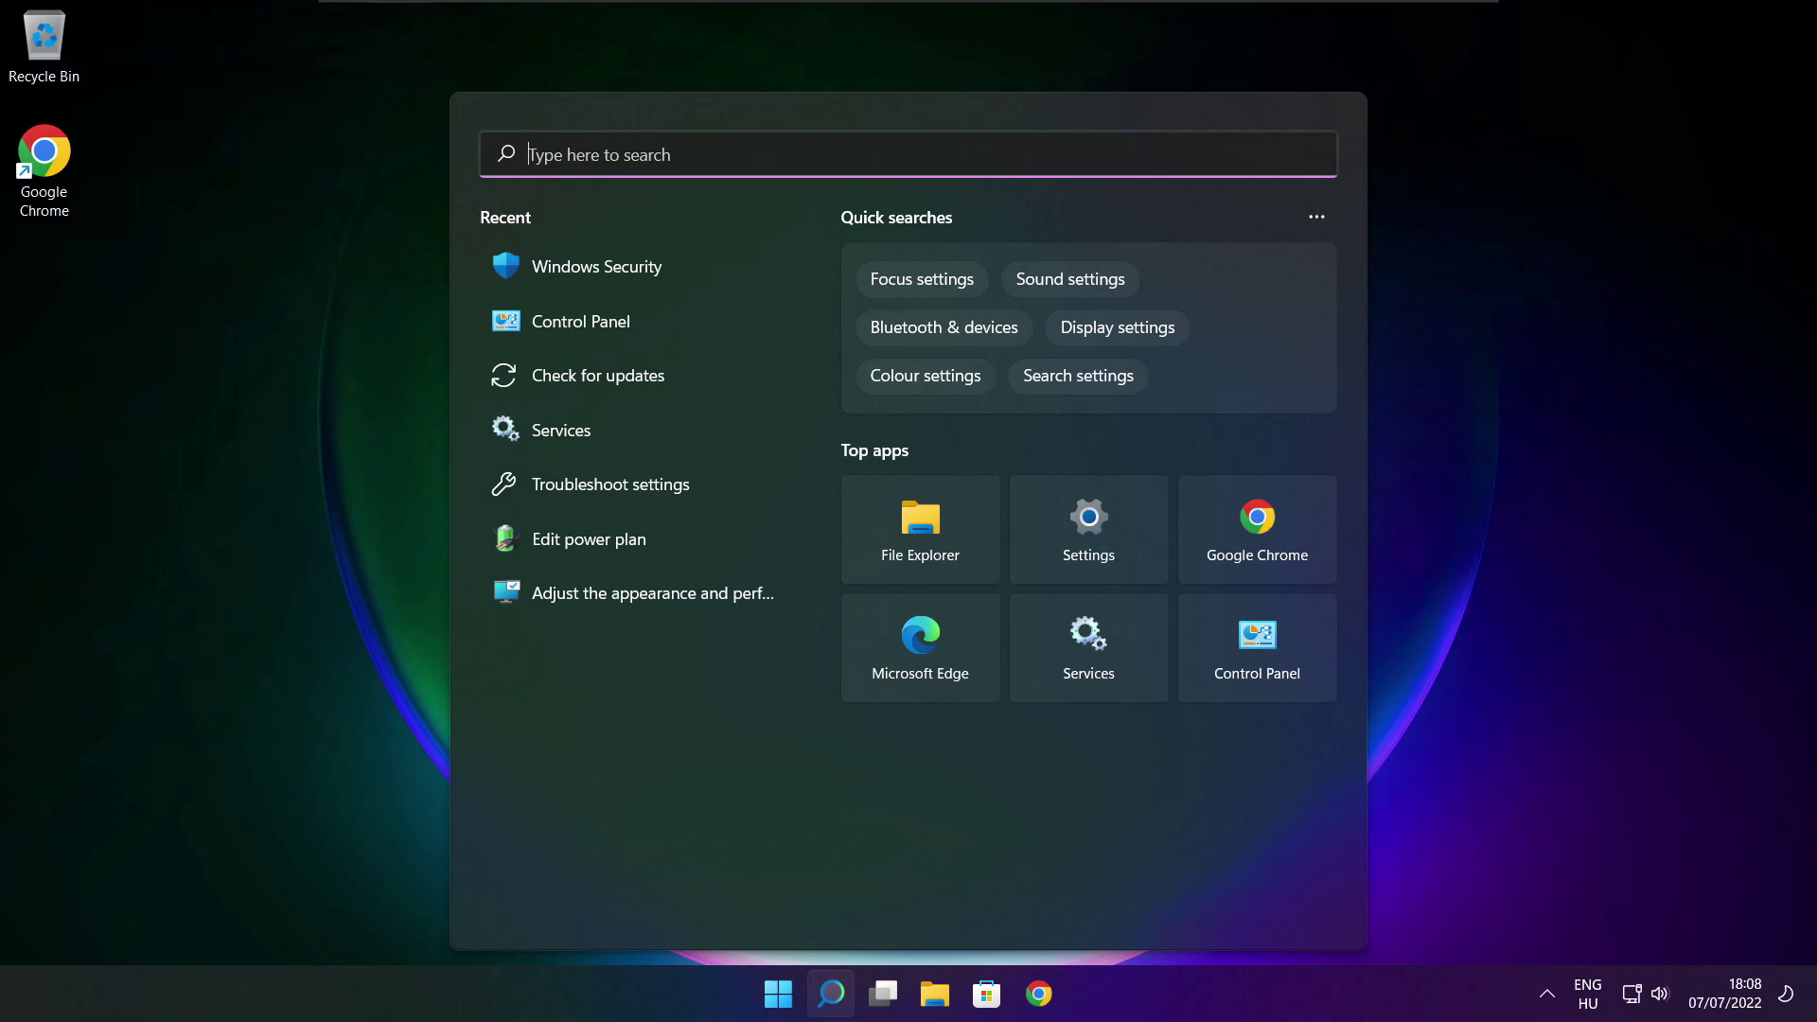
text(device ma)
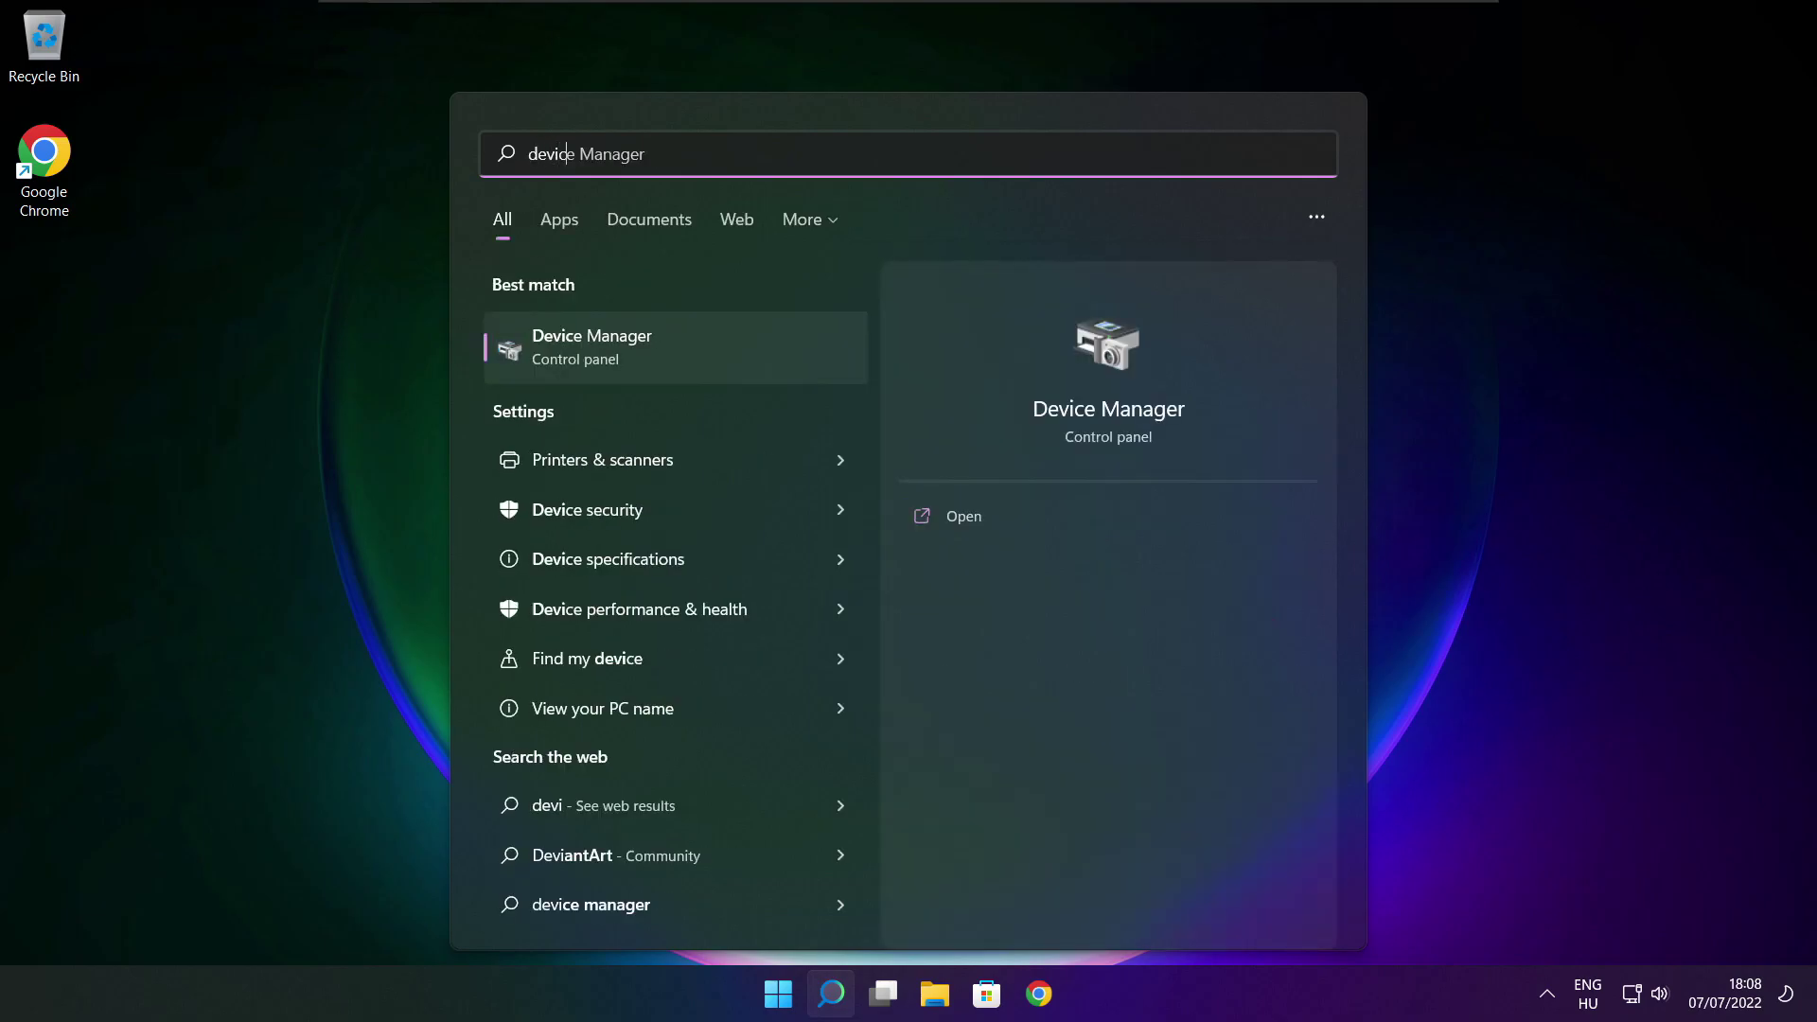
text(na)
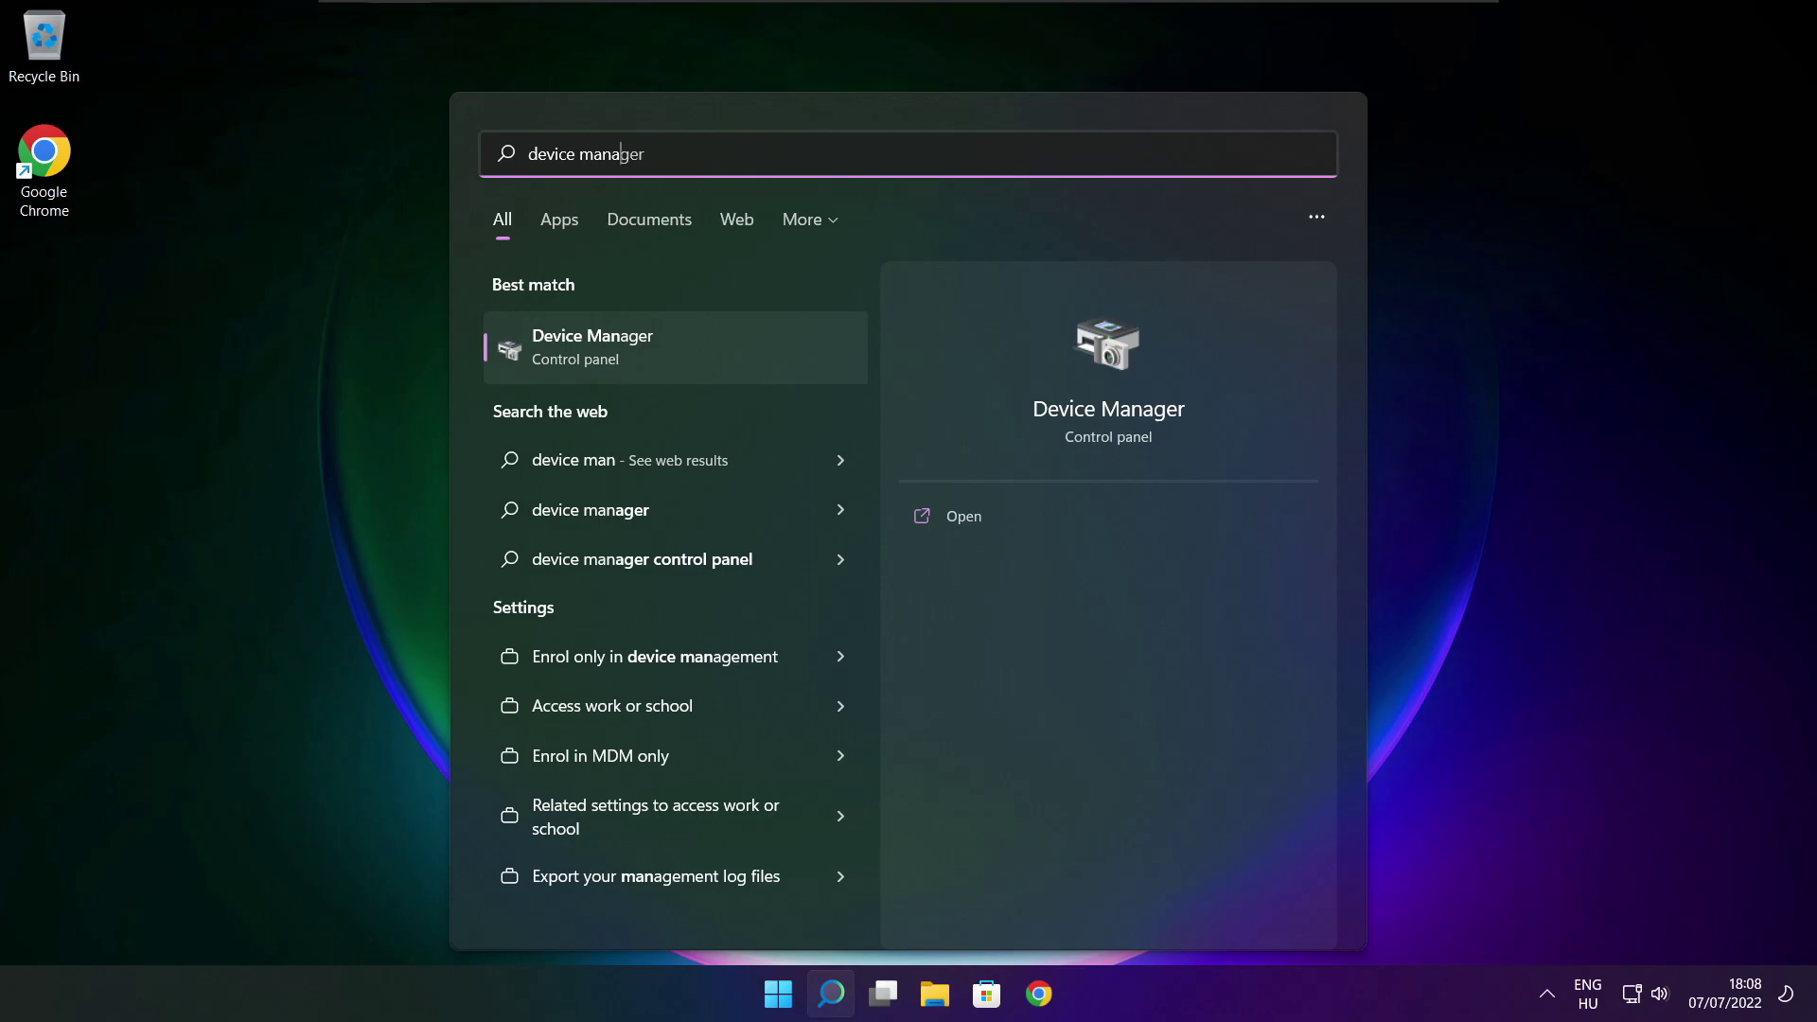
text(ger)
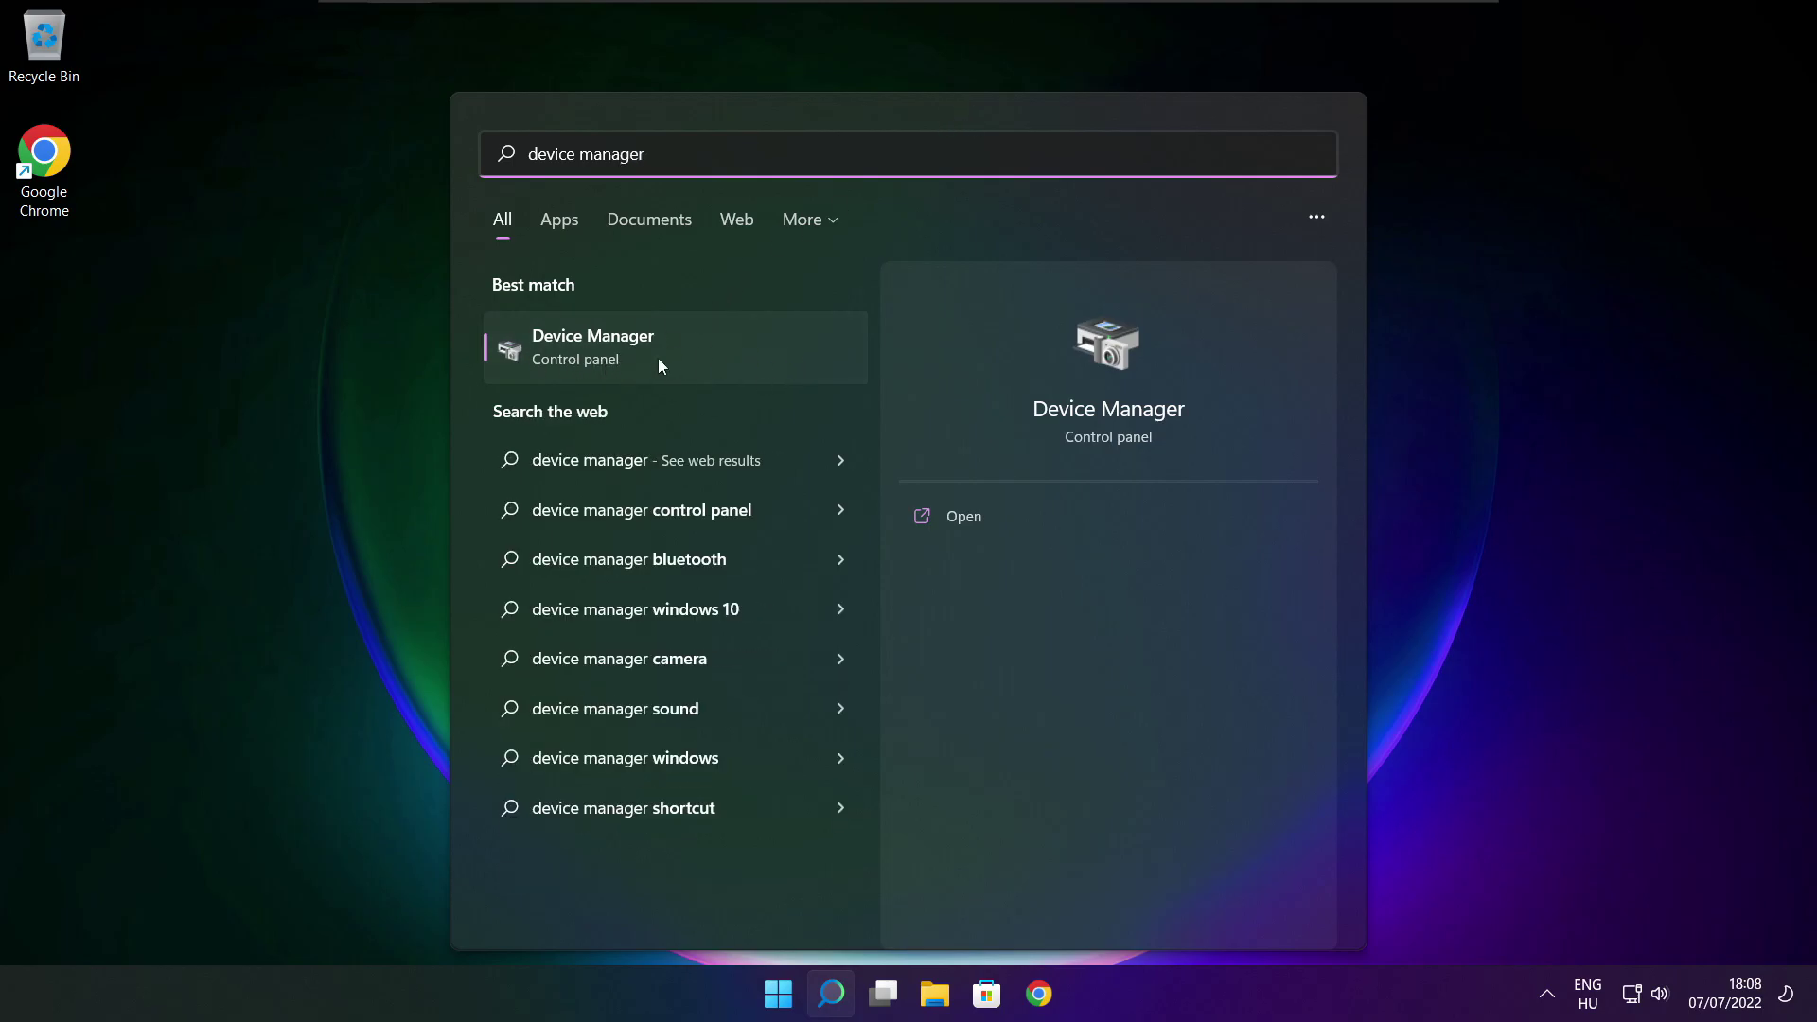
click(746, 354)
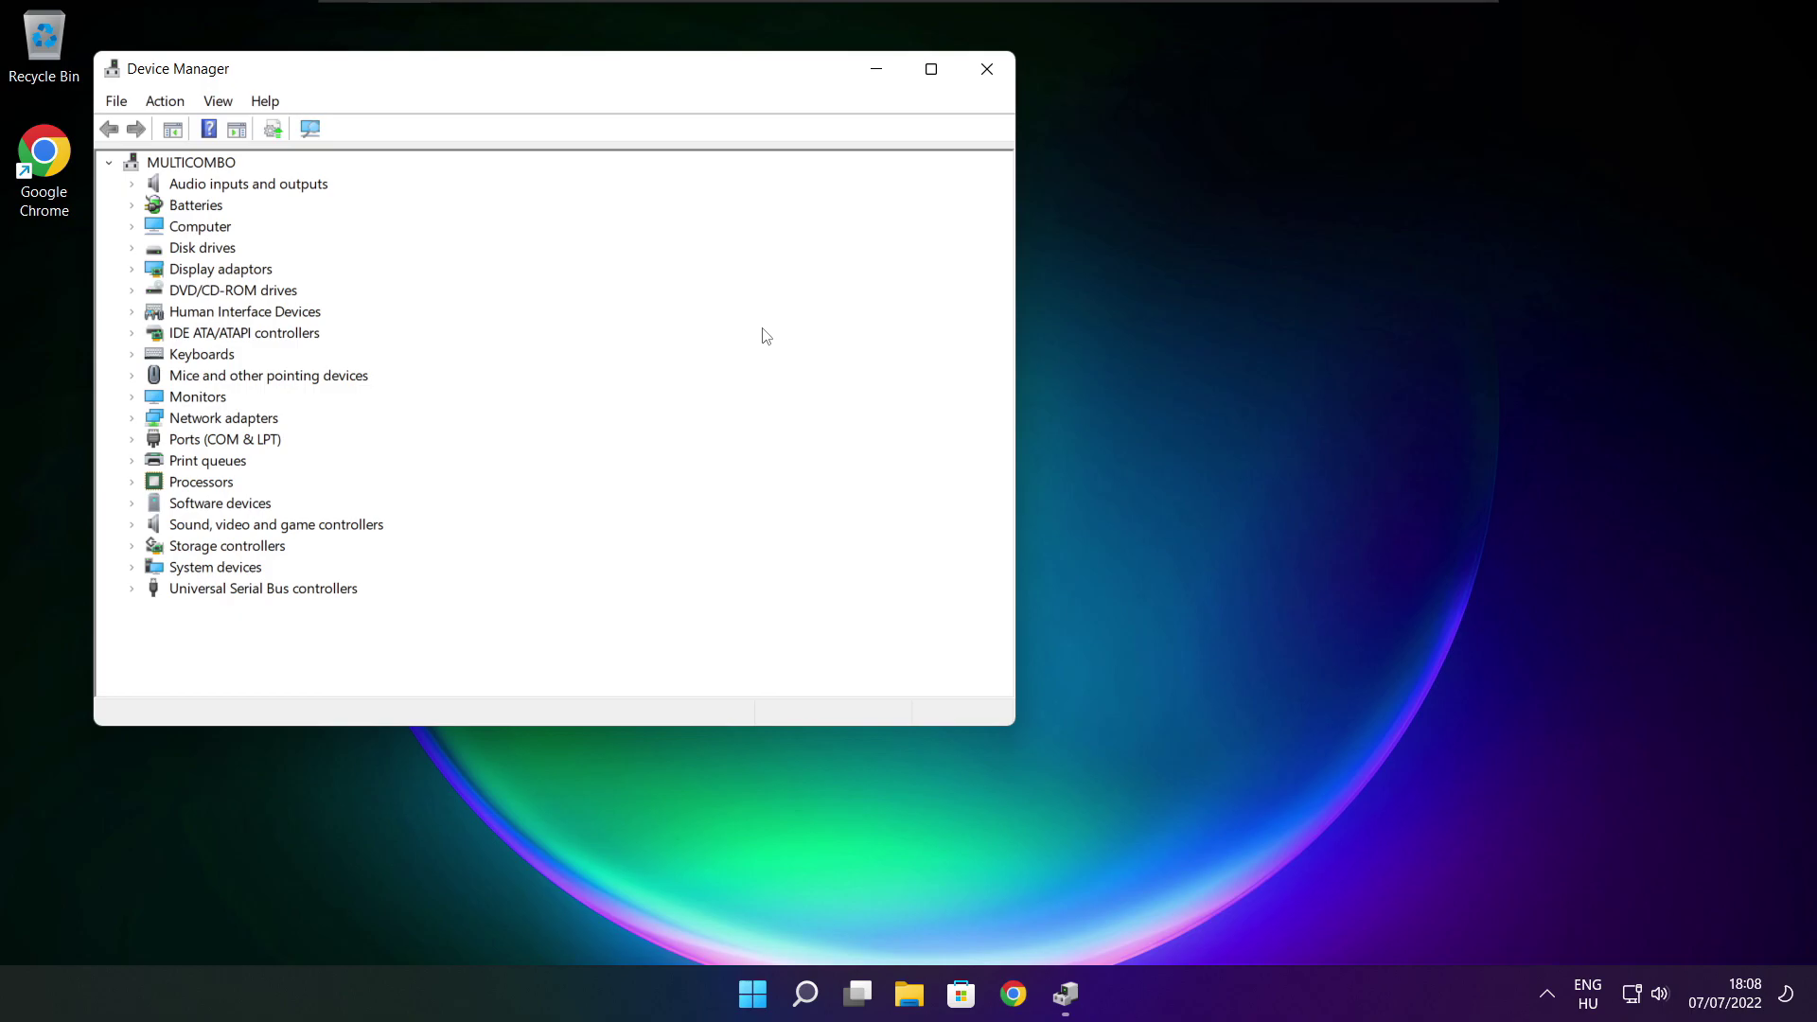
- Run an automatic driver search for the VMware SVGA 3D display adaptor, confirming it's already current
click(932, 76)
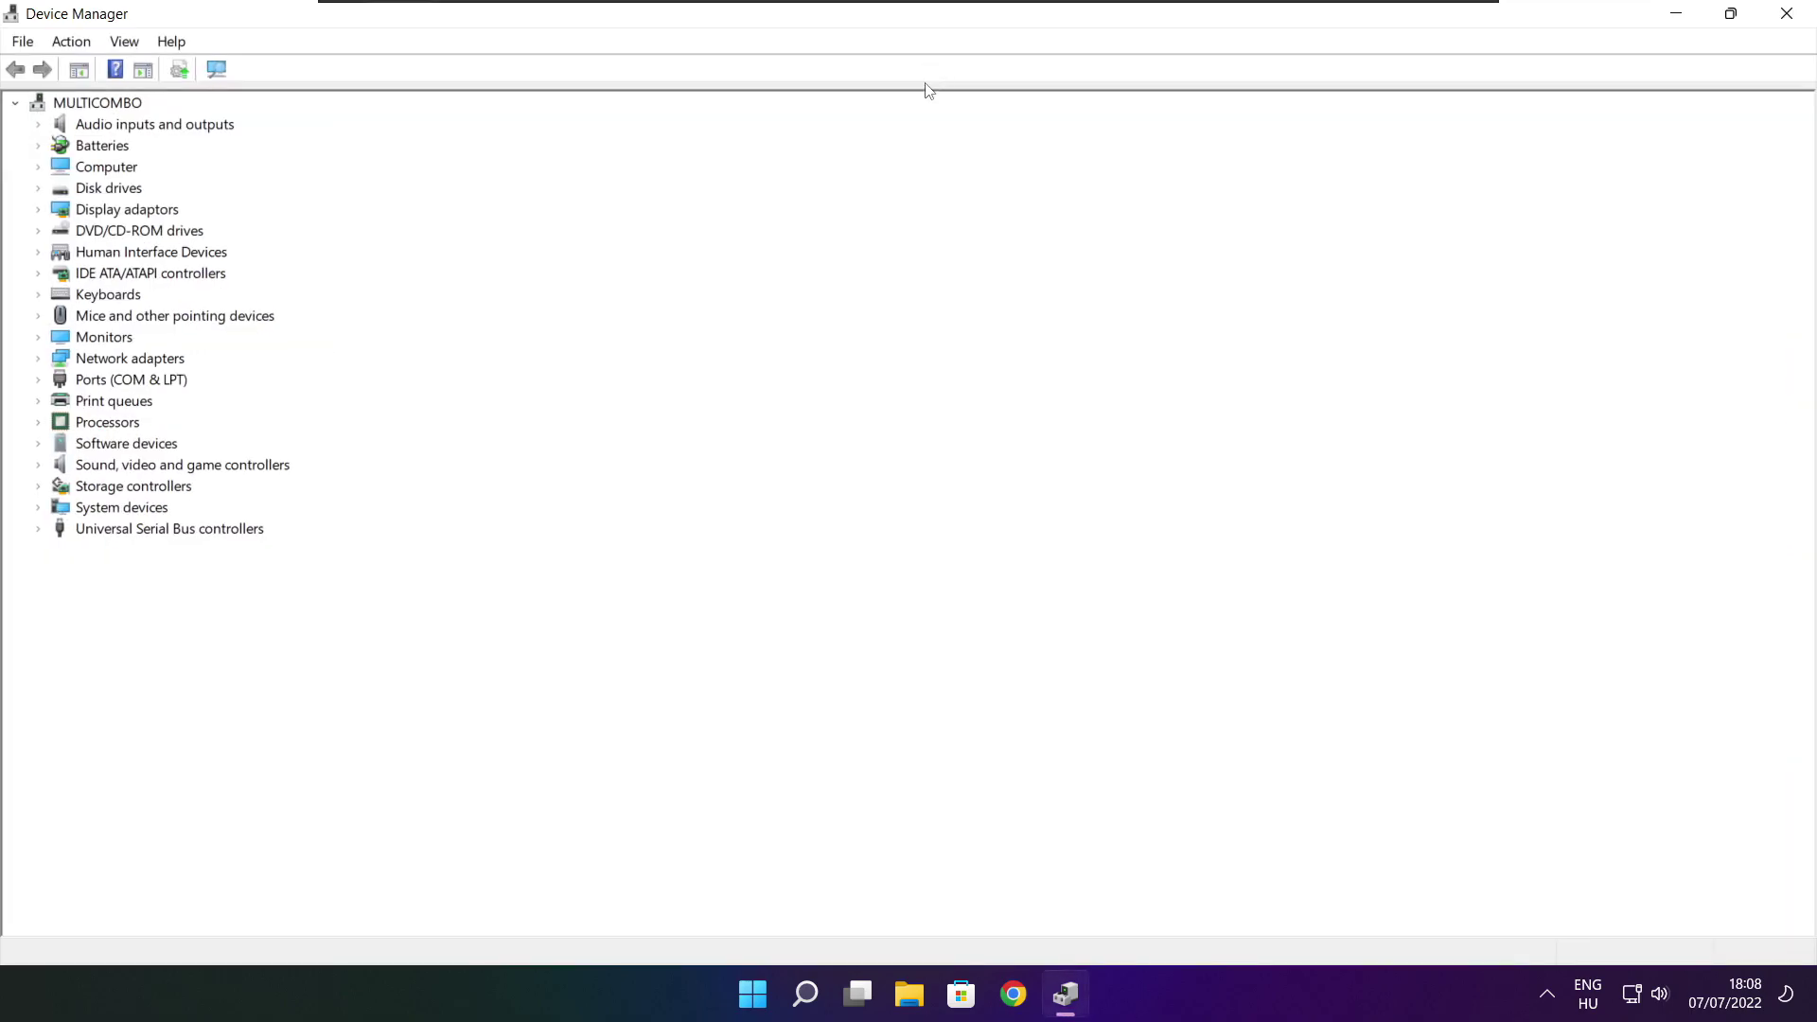
click(106, 211)
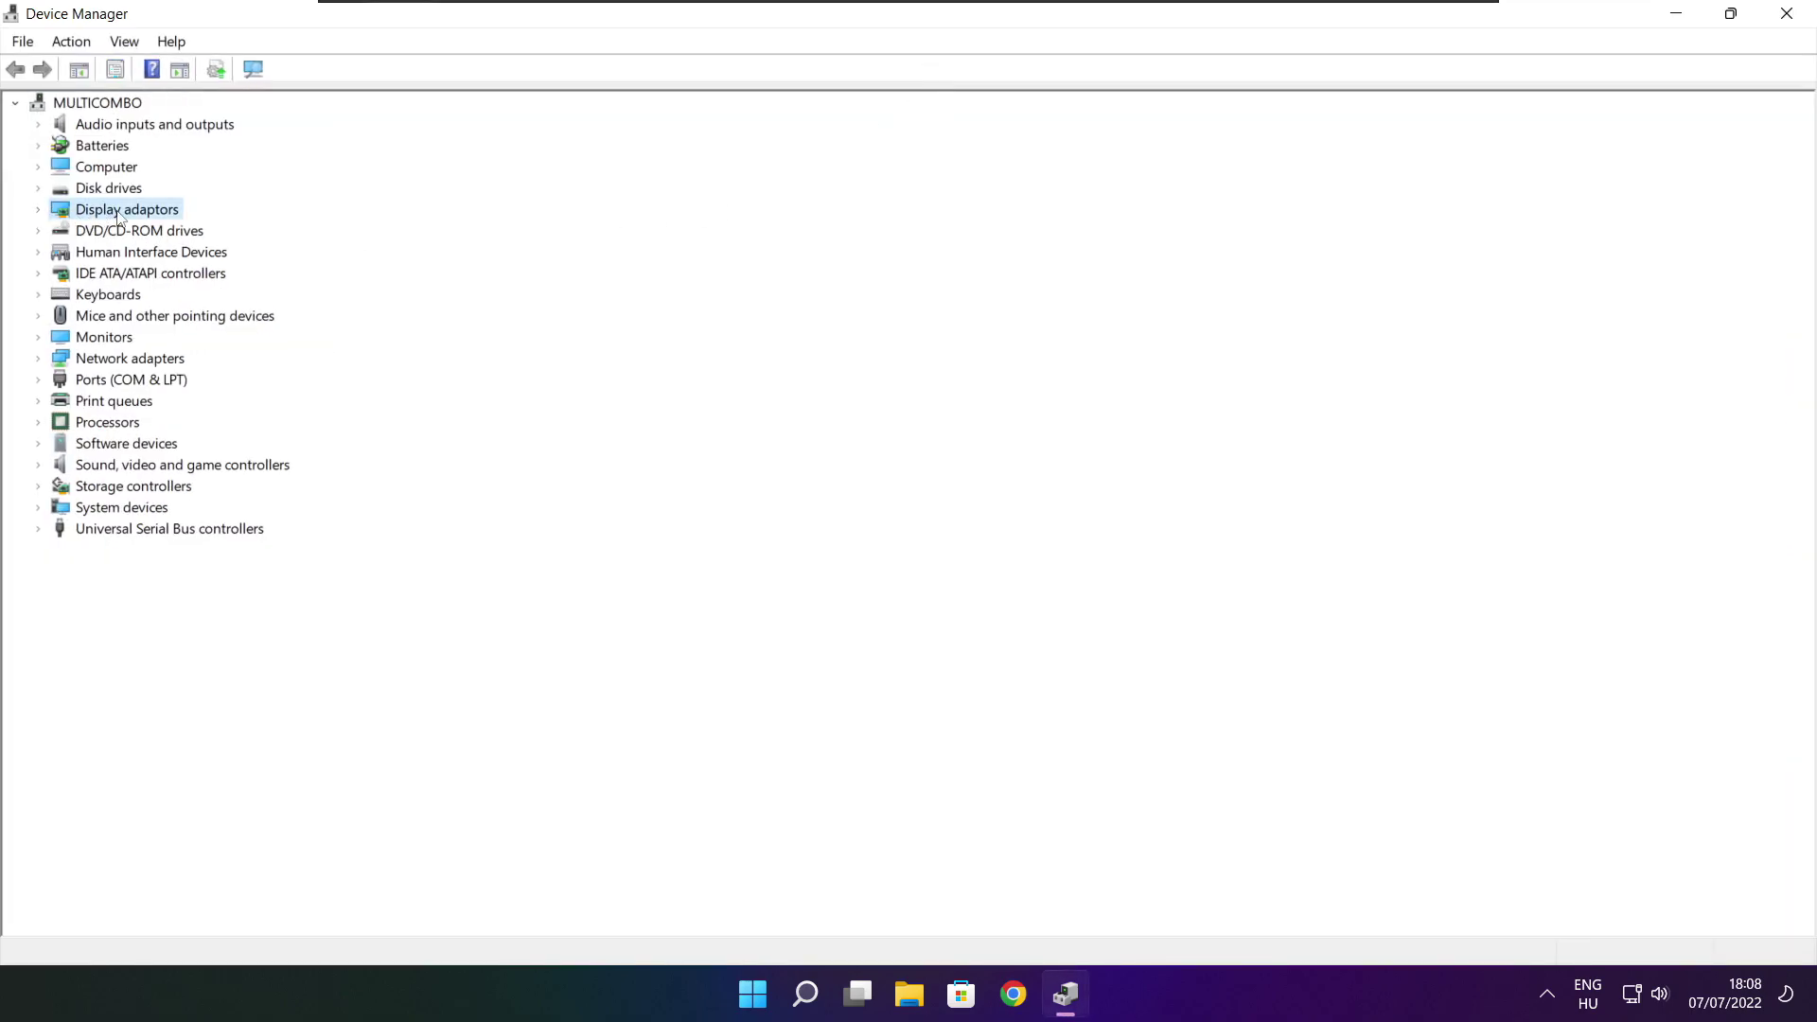
click(38, 210)
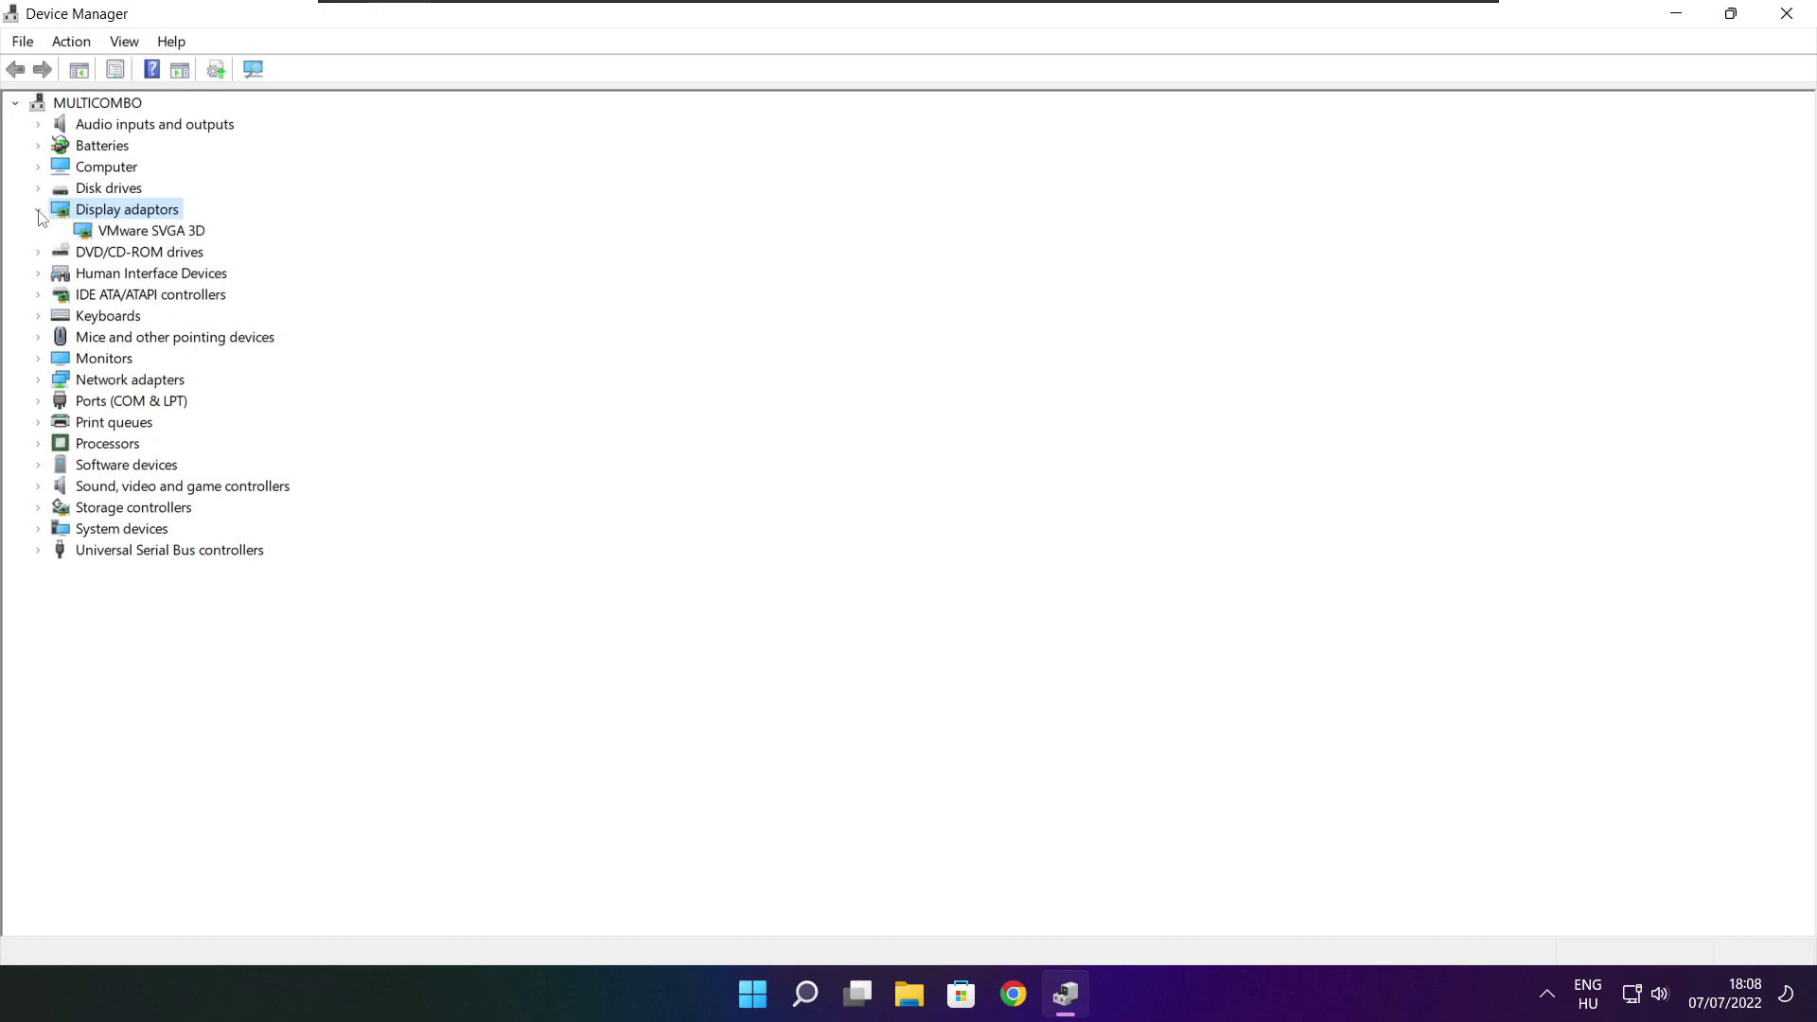
click(132, 232)
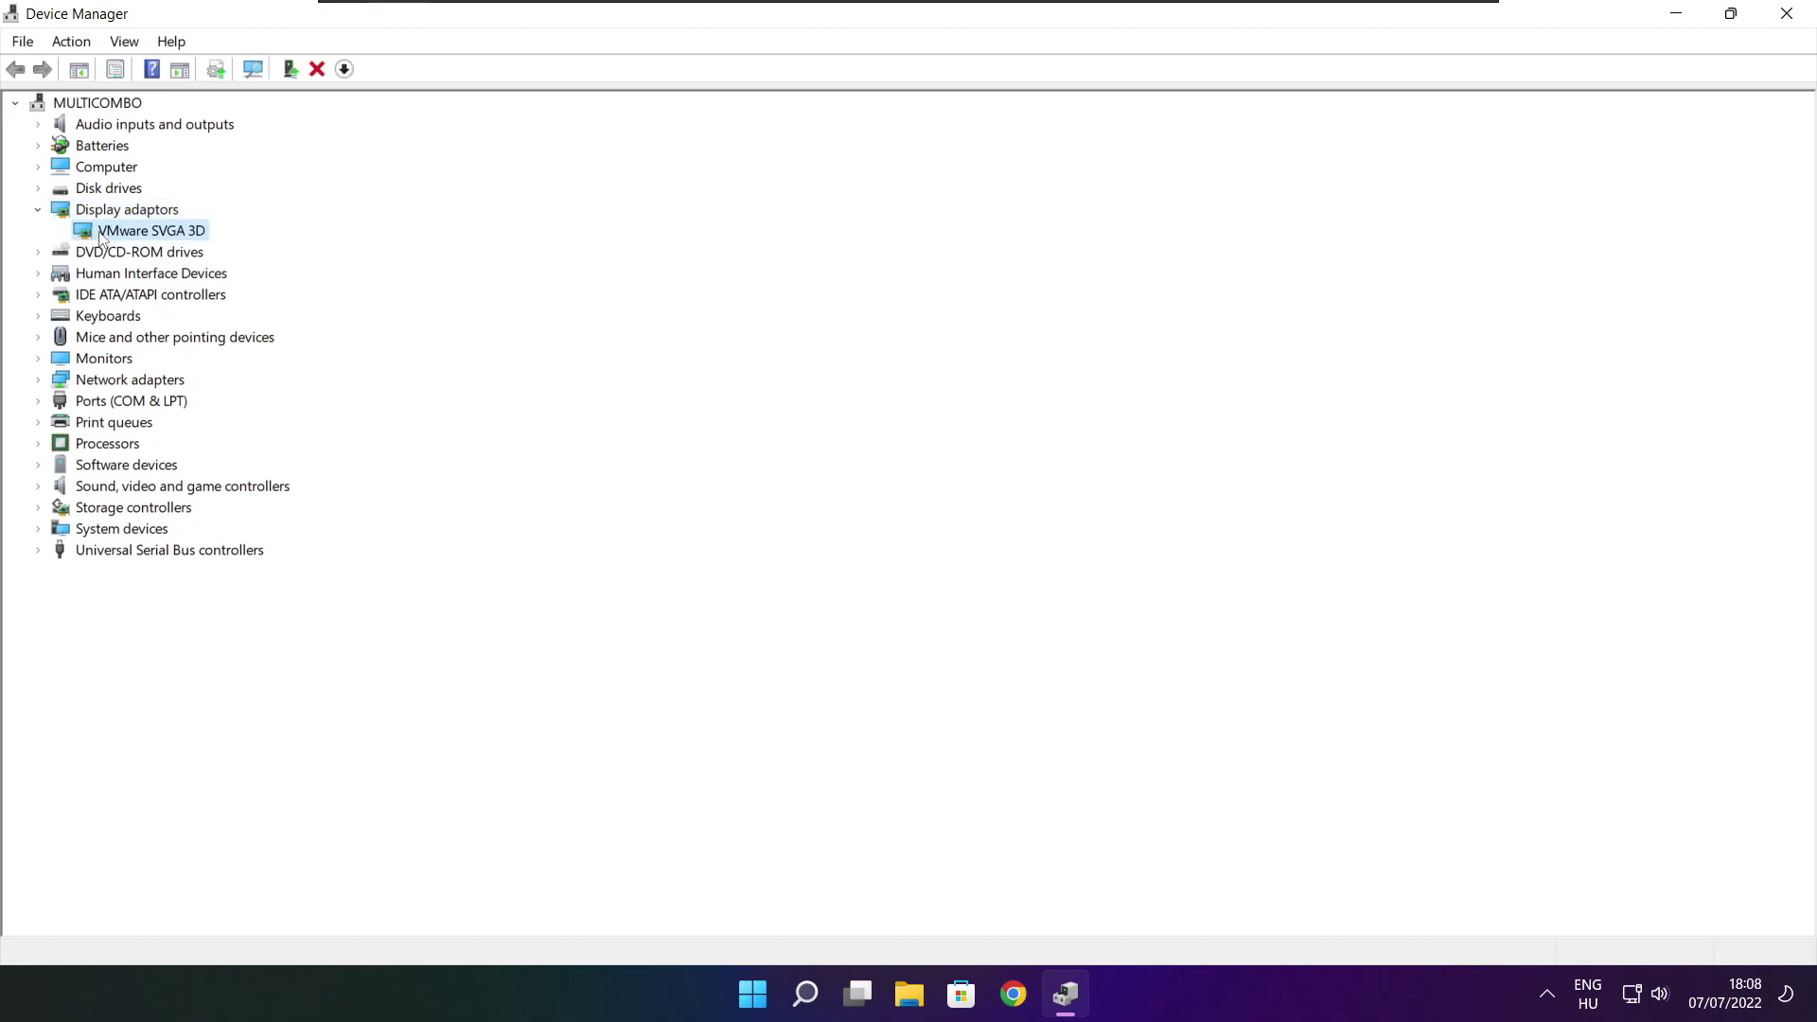
right_click(131, 230)
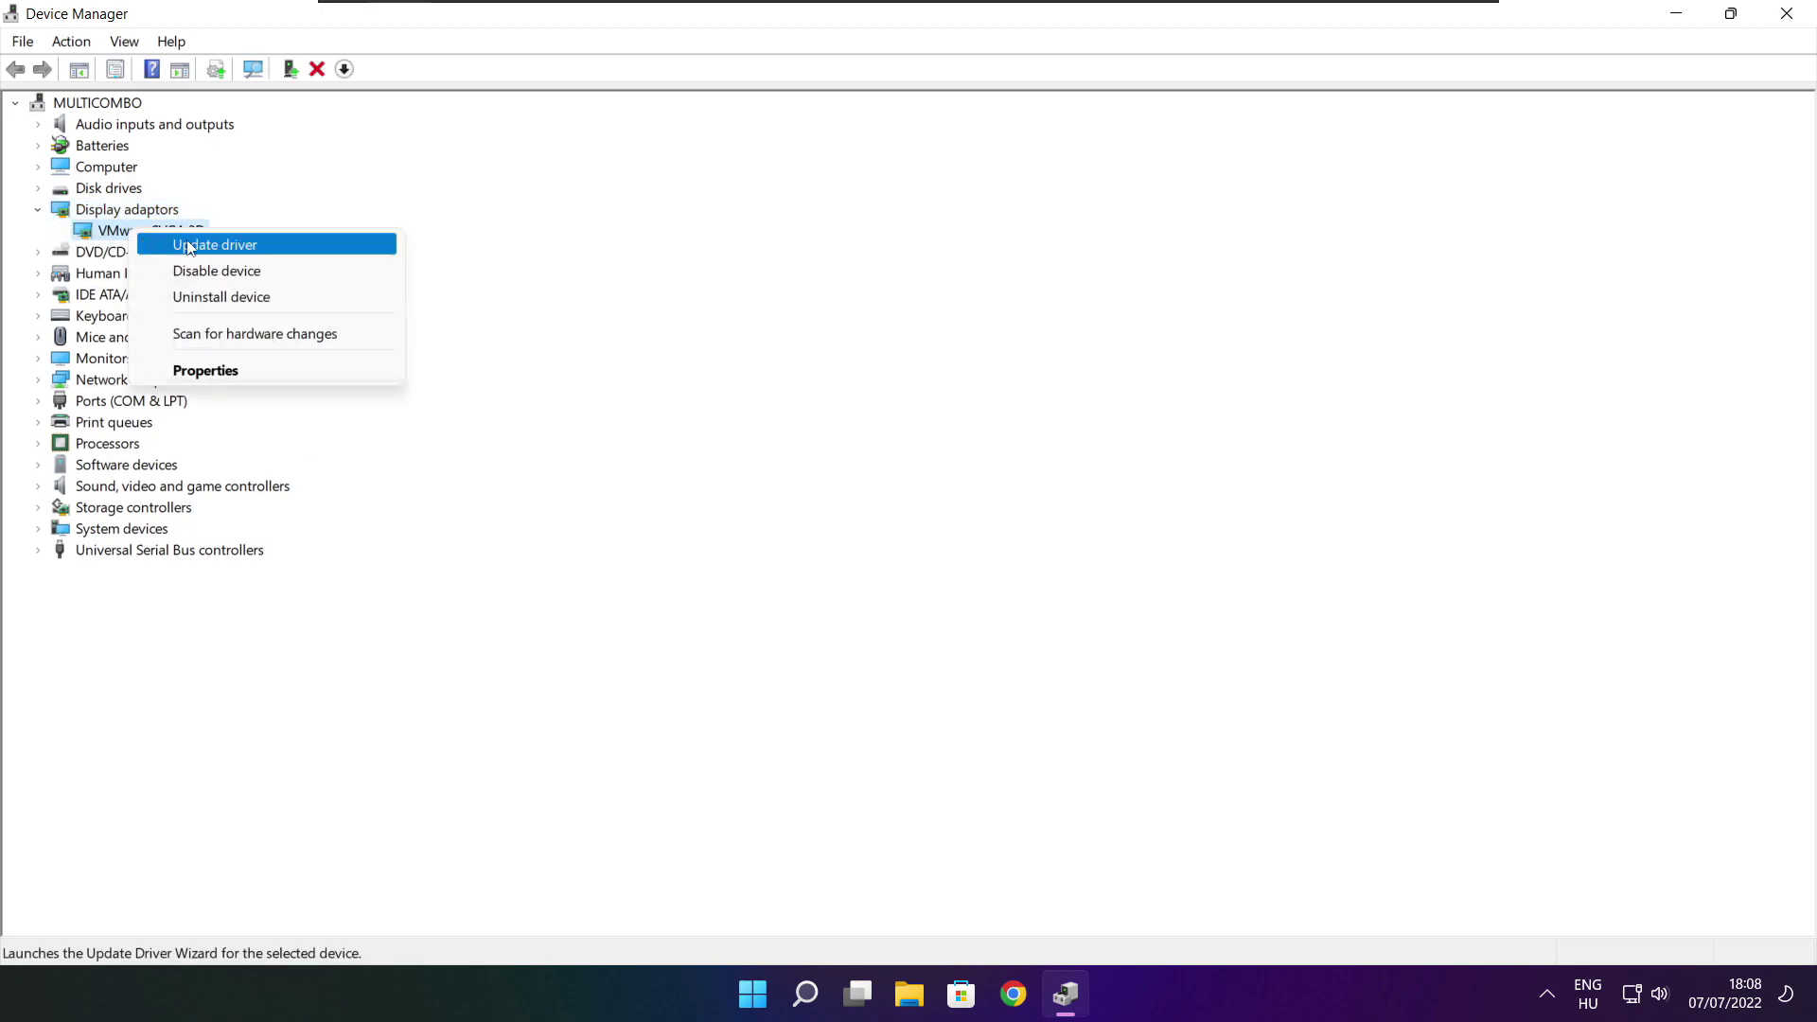
click(263, 251)
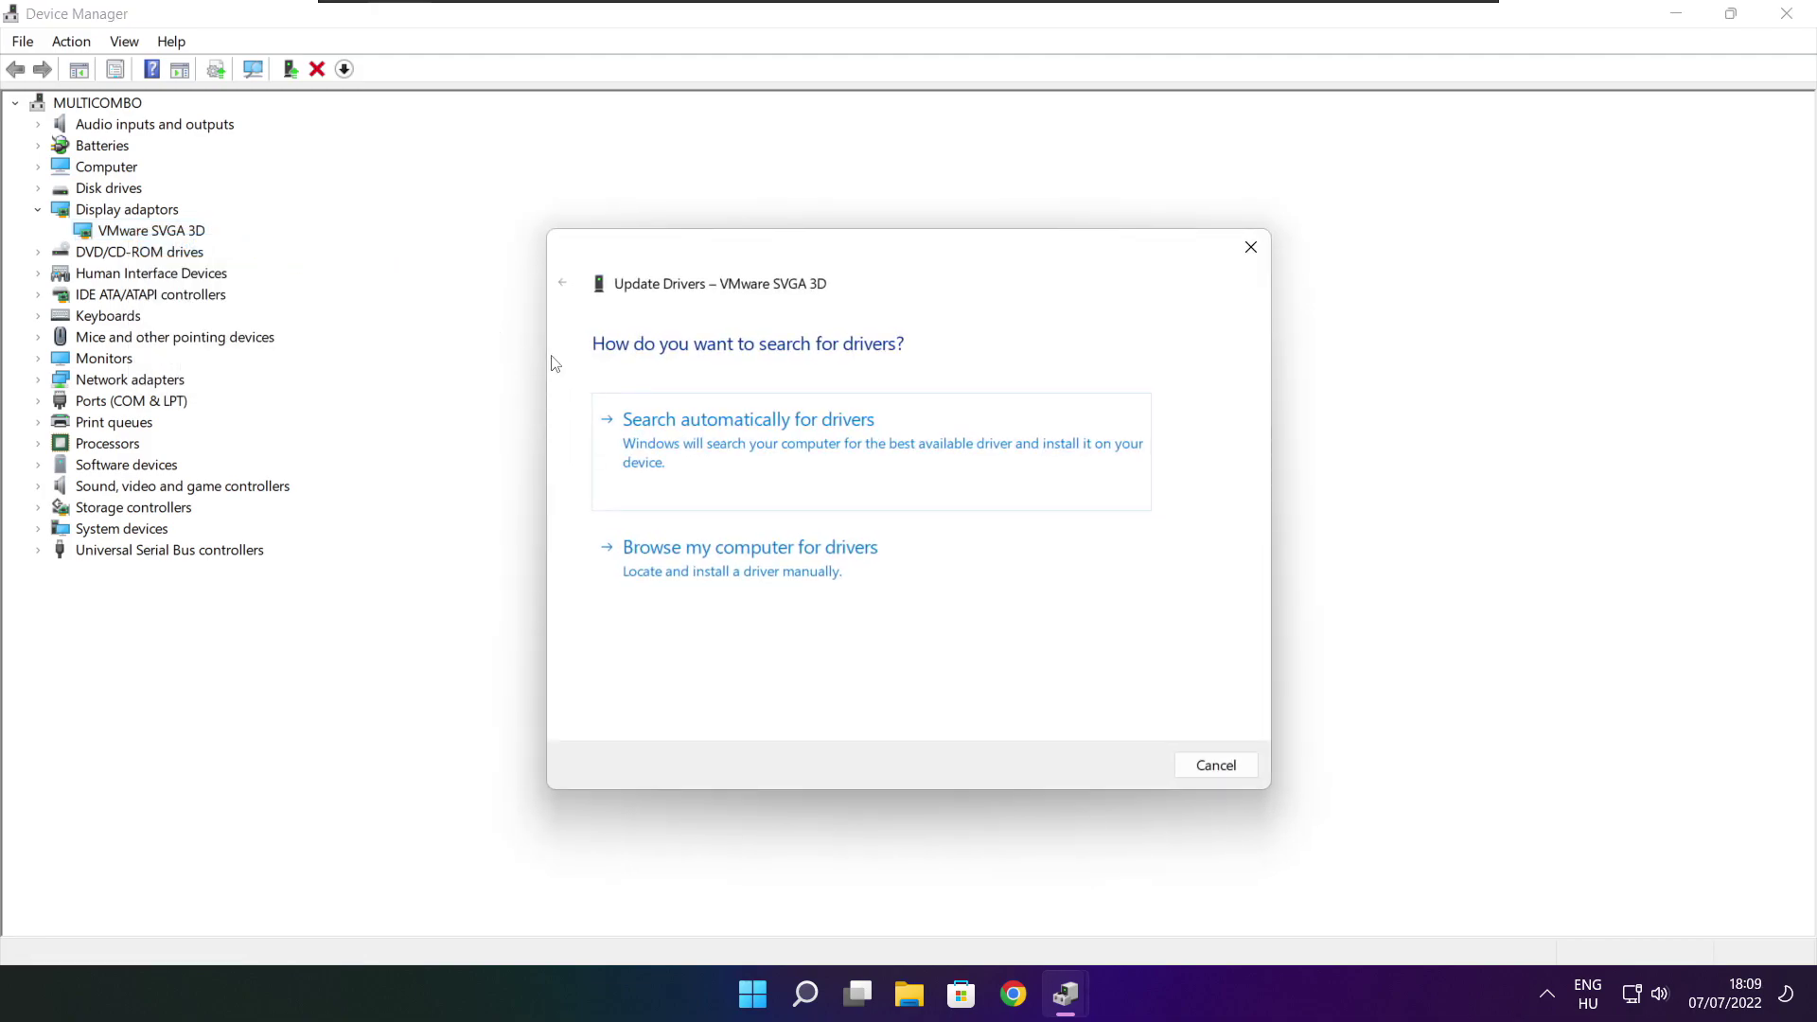
click(835, 457)
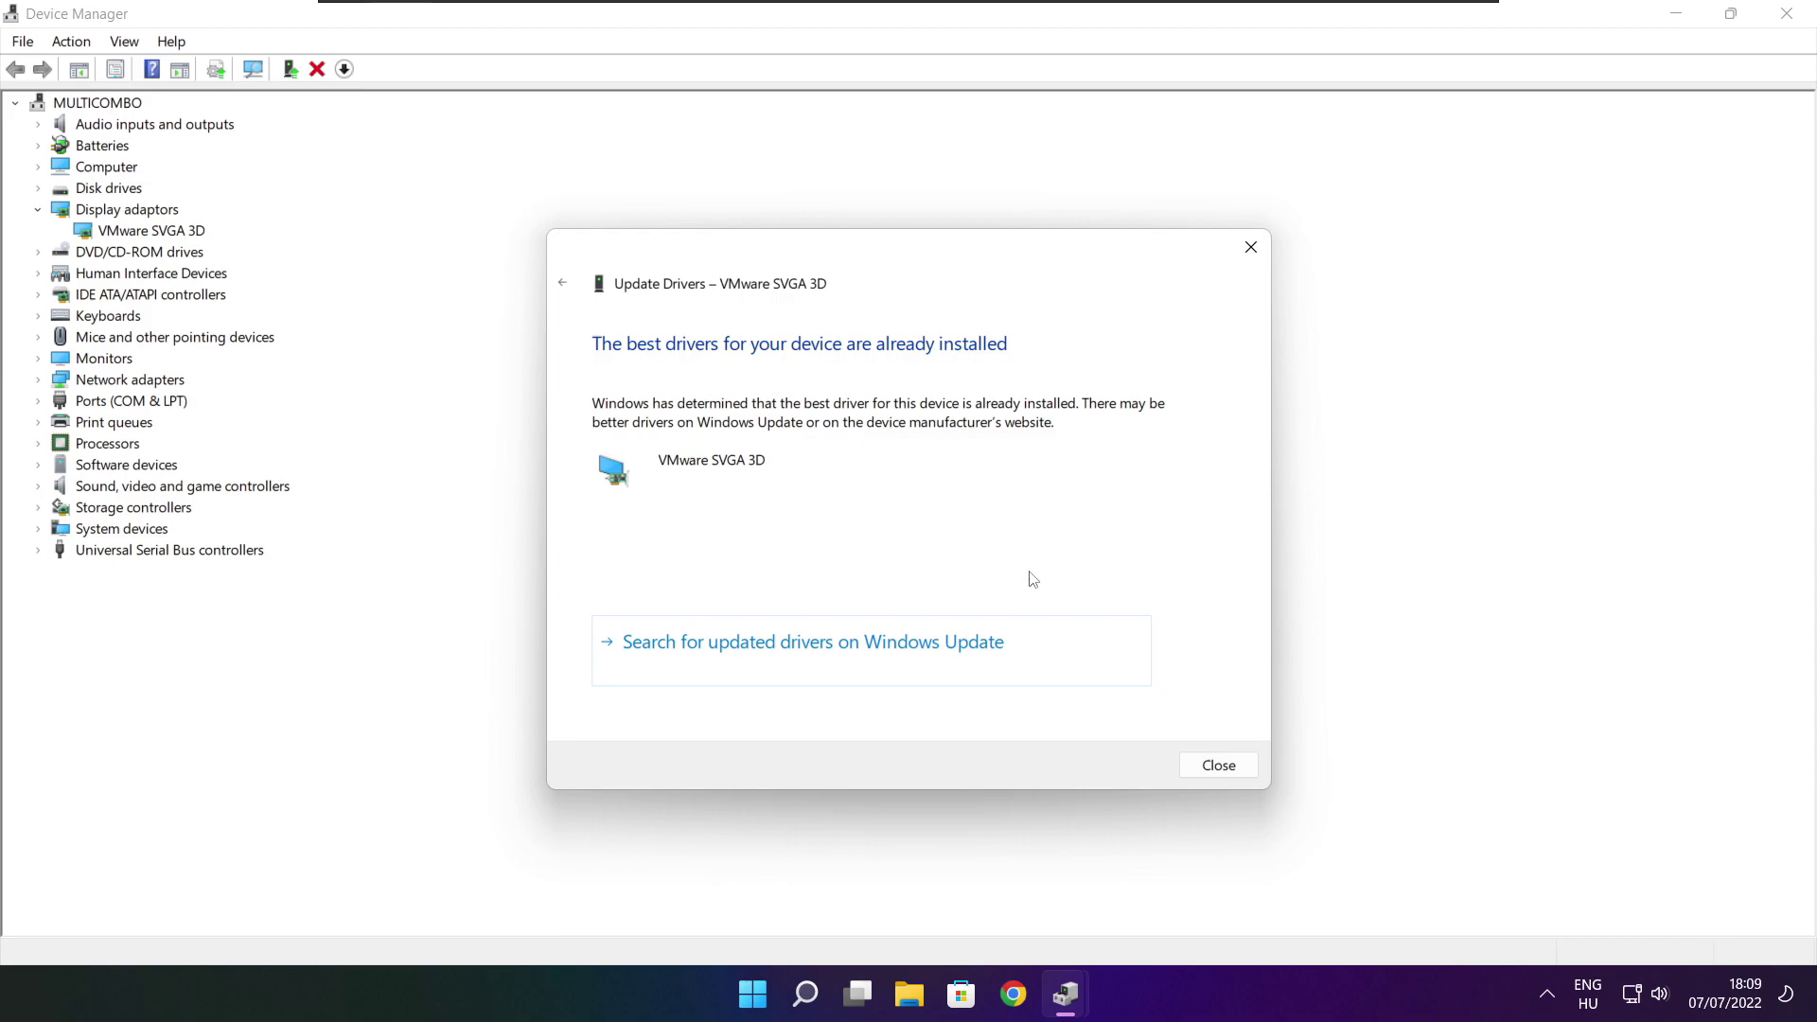
click(1217, 768)
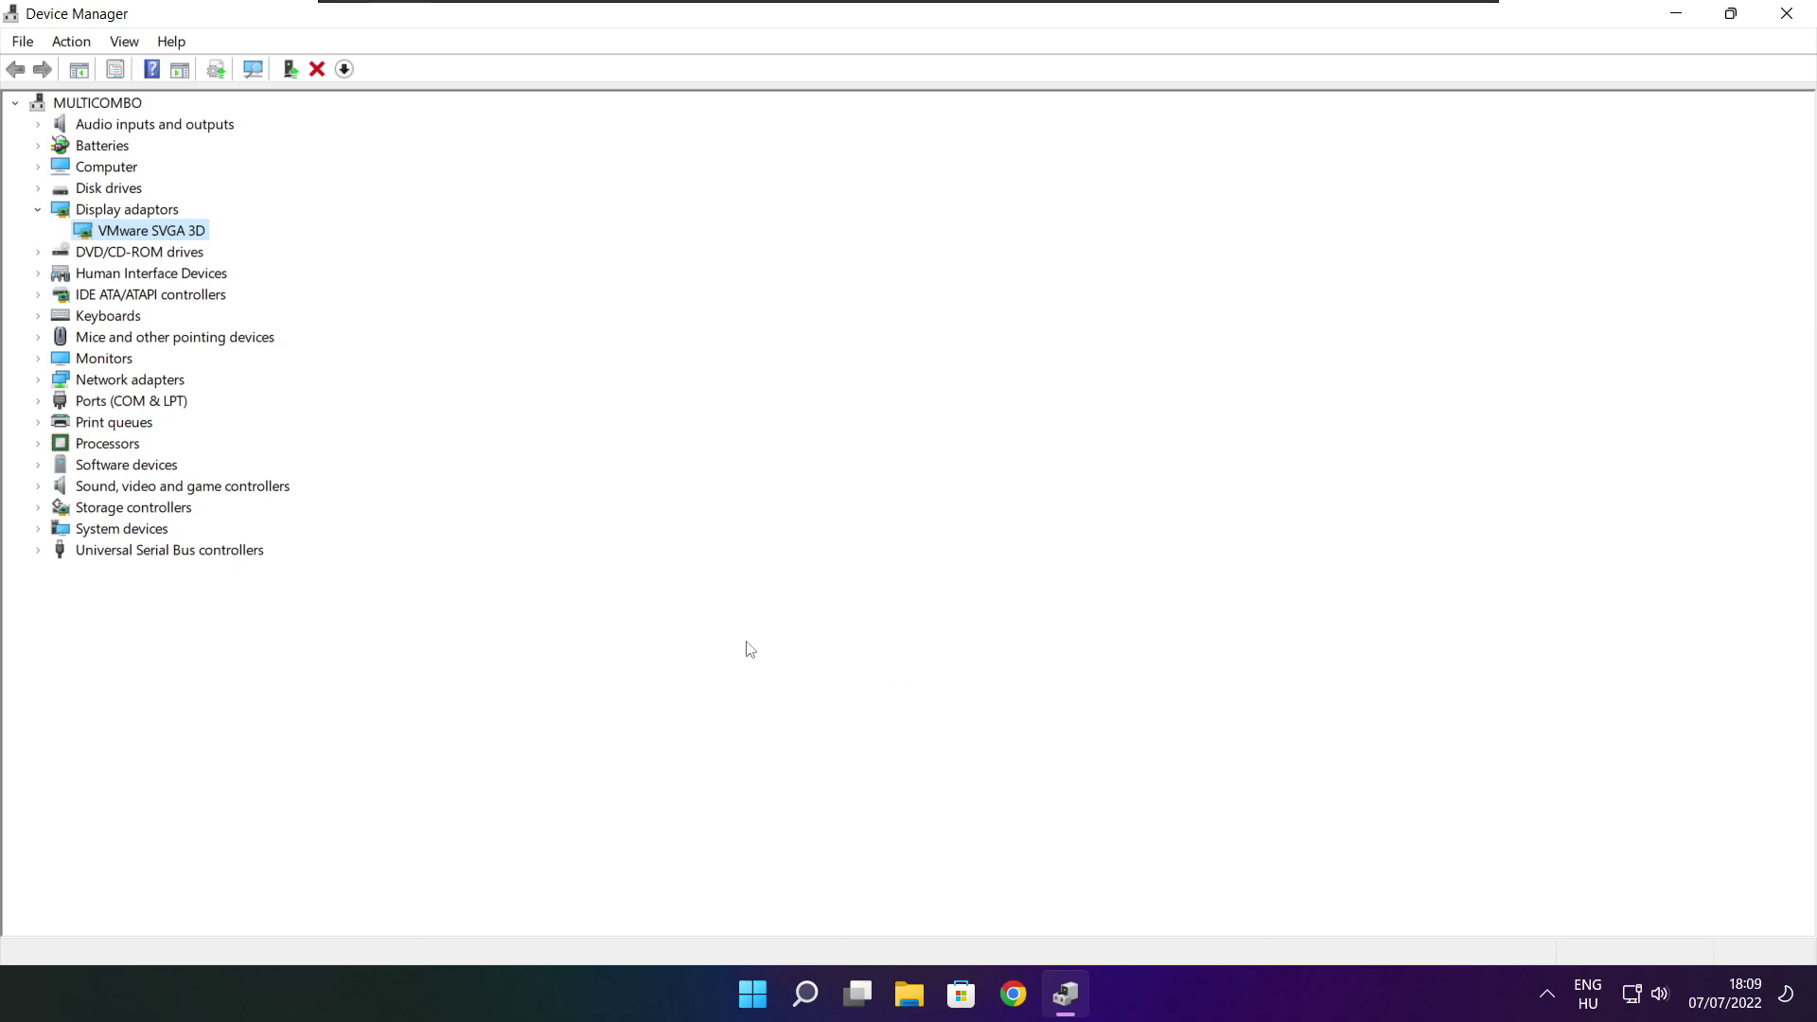
click(83, 488)
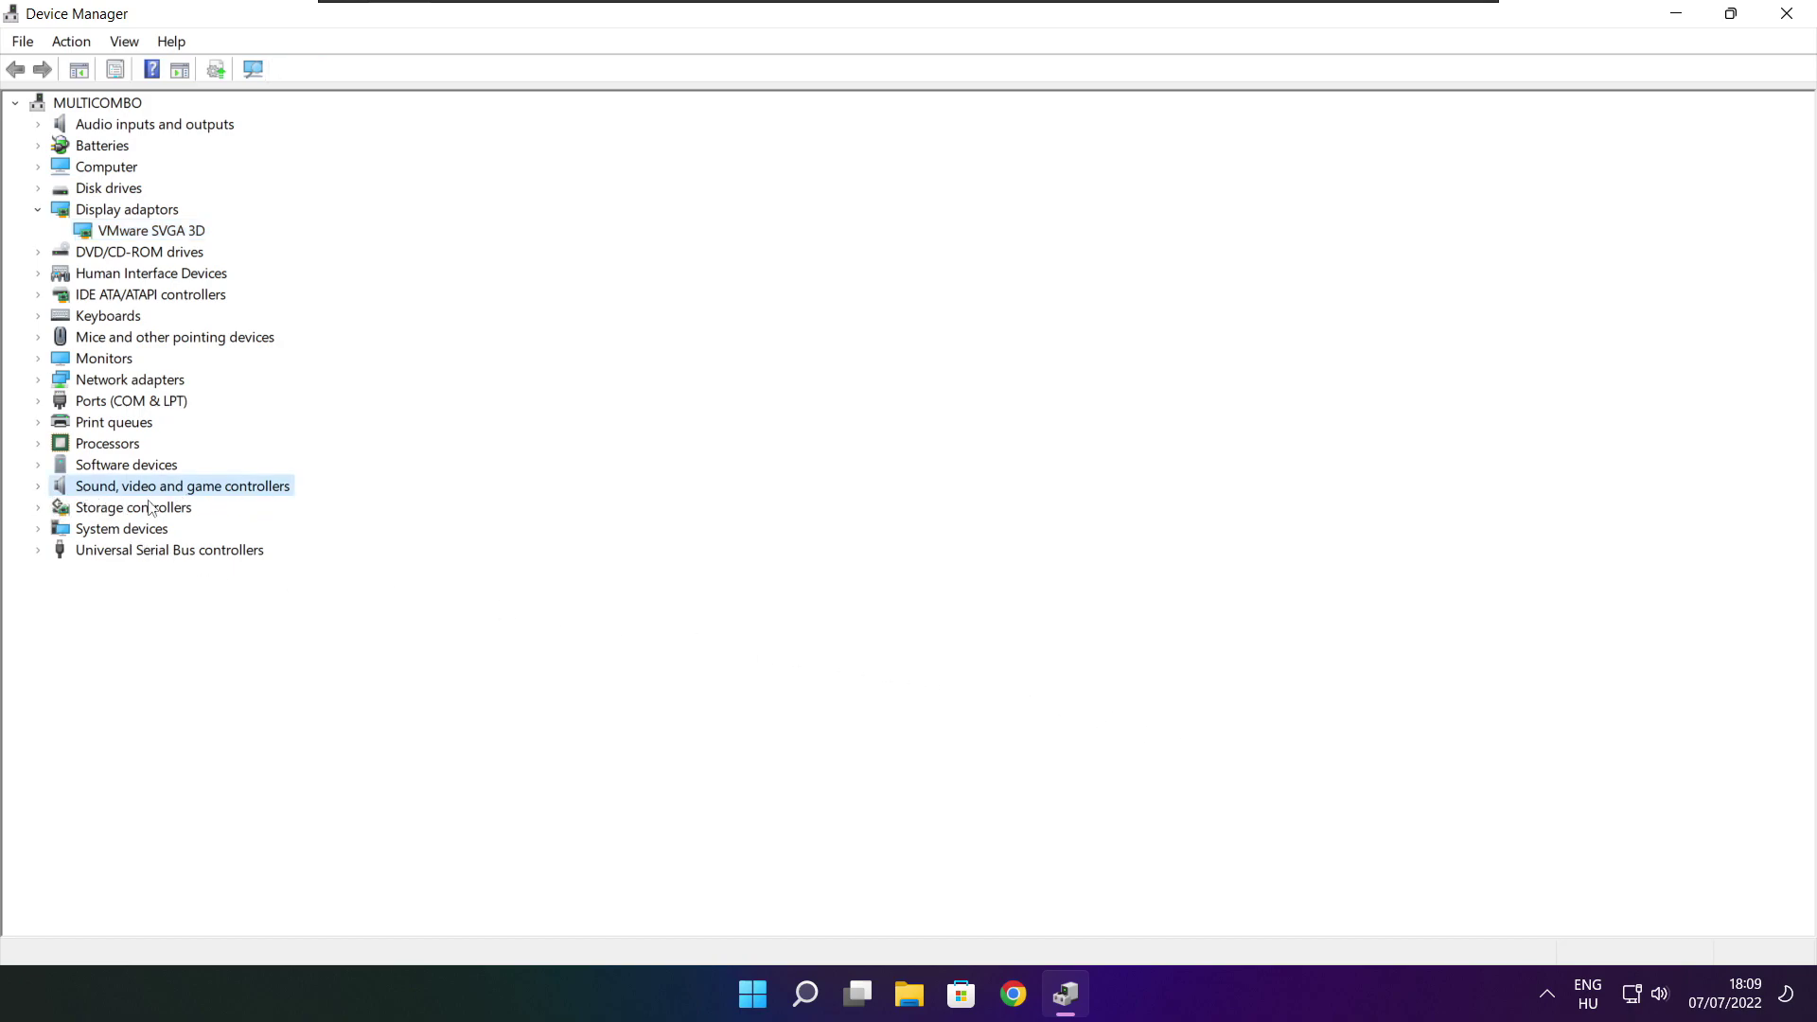
- Confirm the High Definition Audio Device already has the best driver, then close Device Manager
click(39, 487)
click(176, 509)
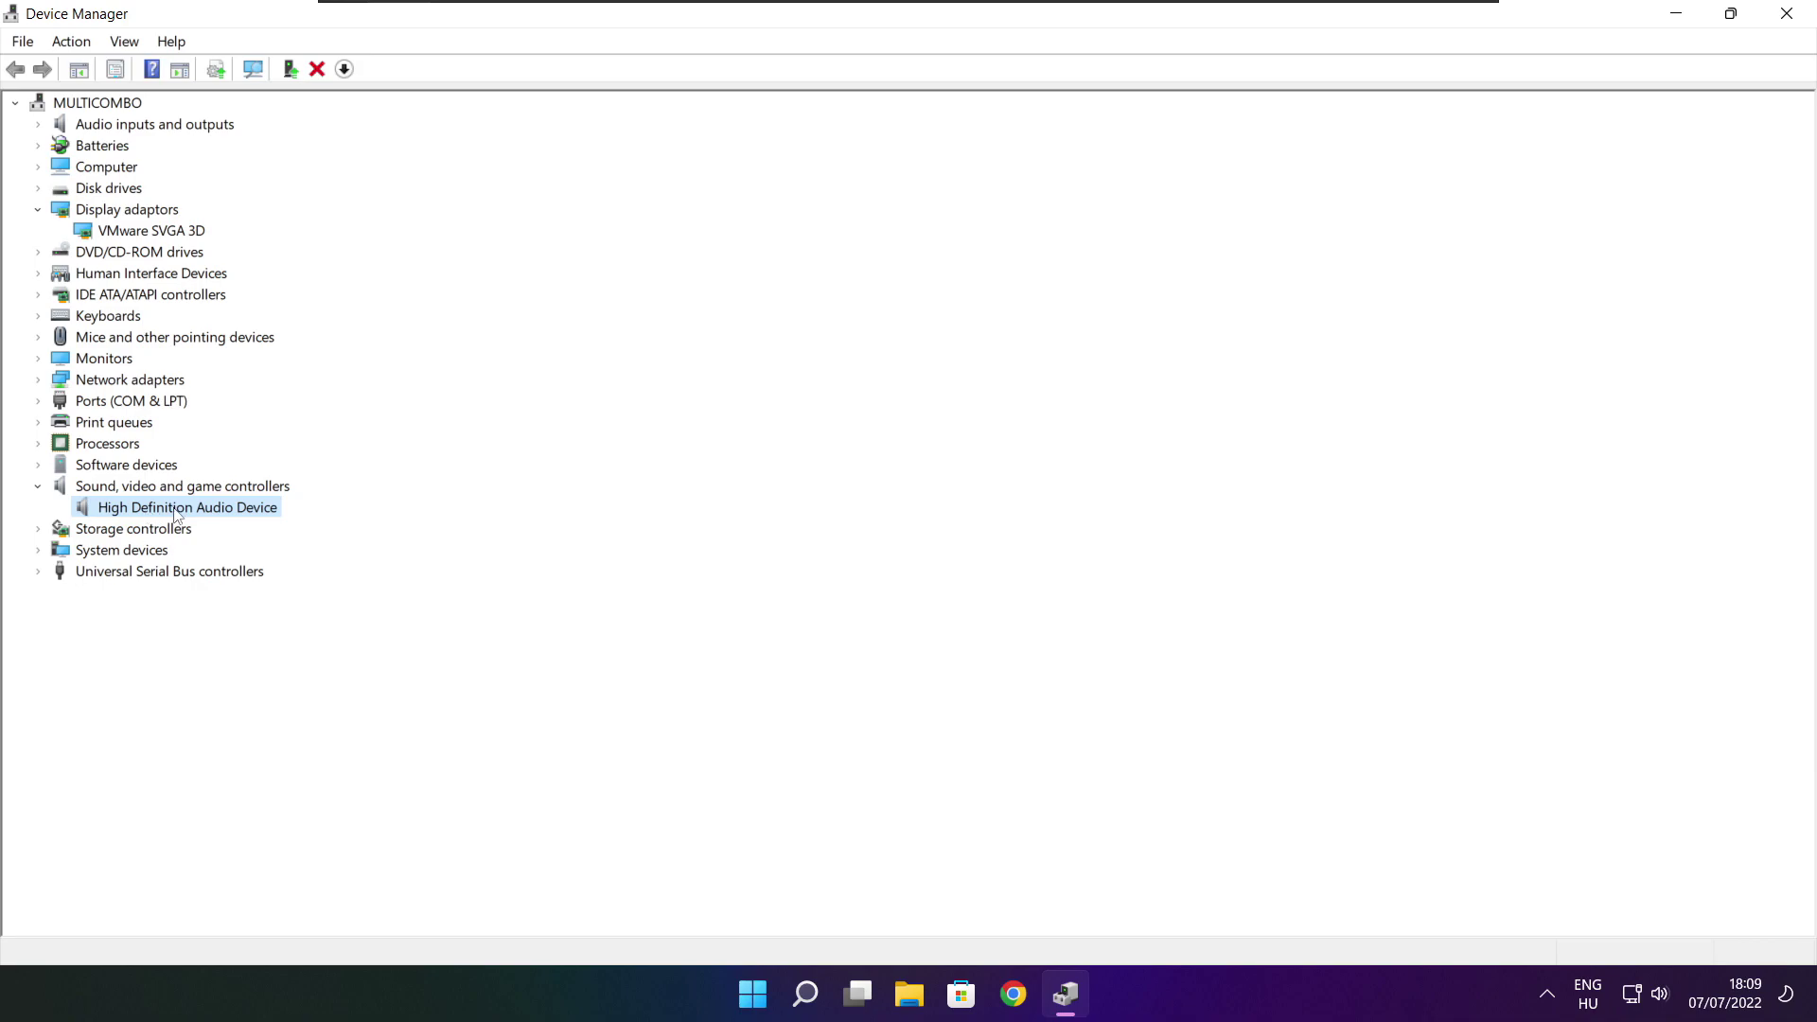
right_click(176, 513)
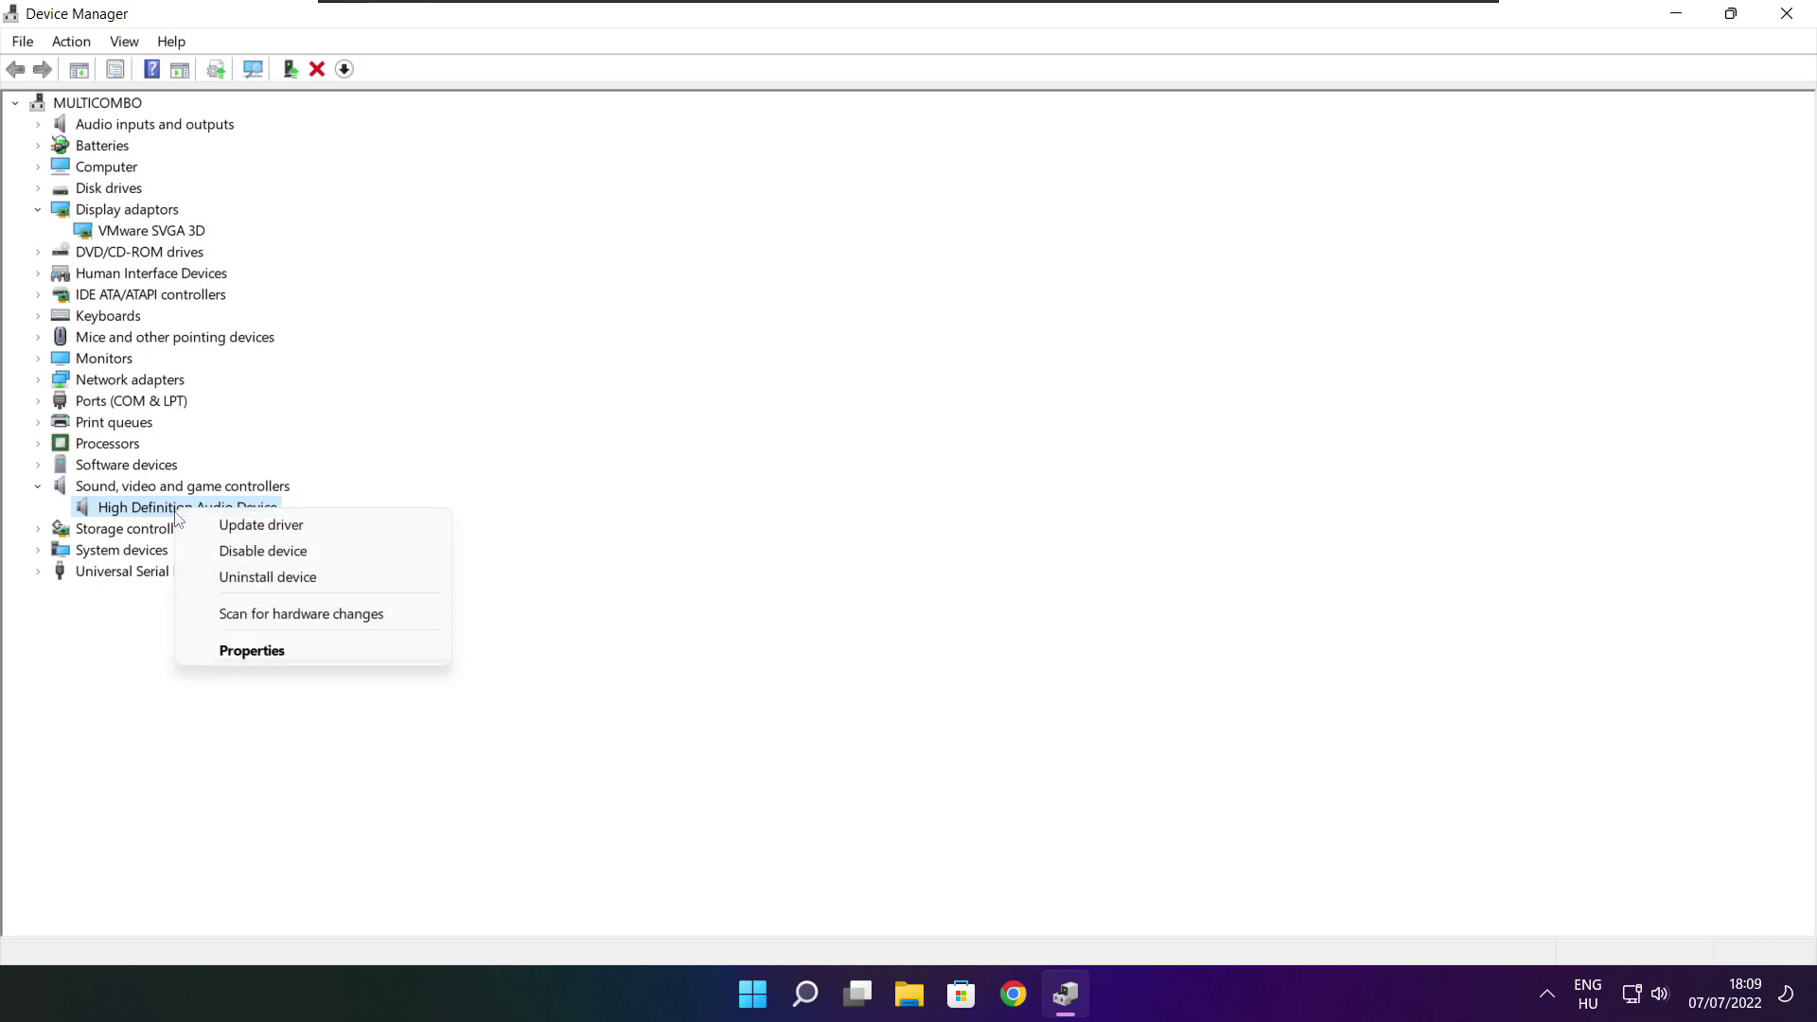
click(354, 534)
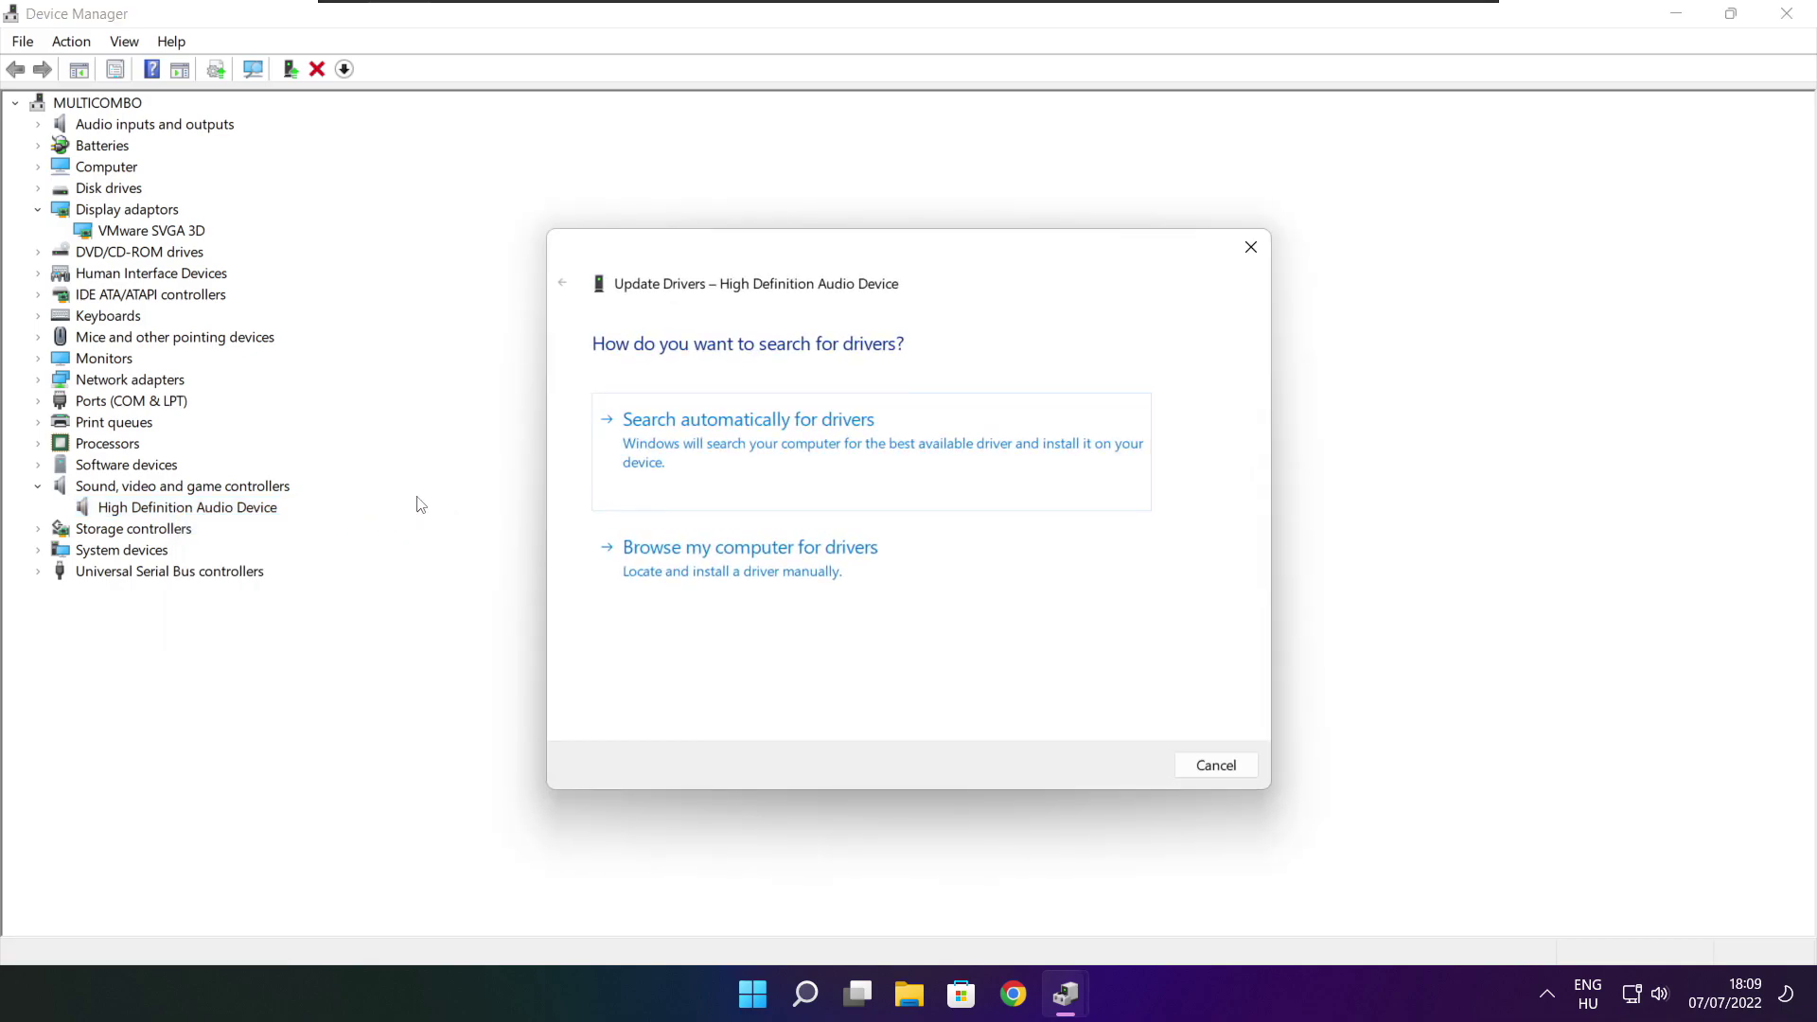
click(788, 451)
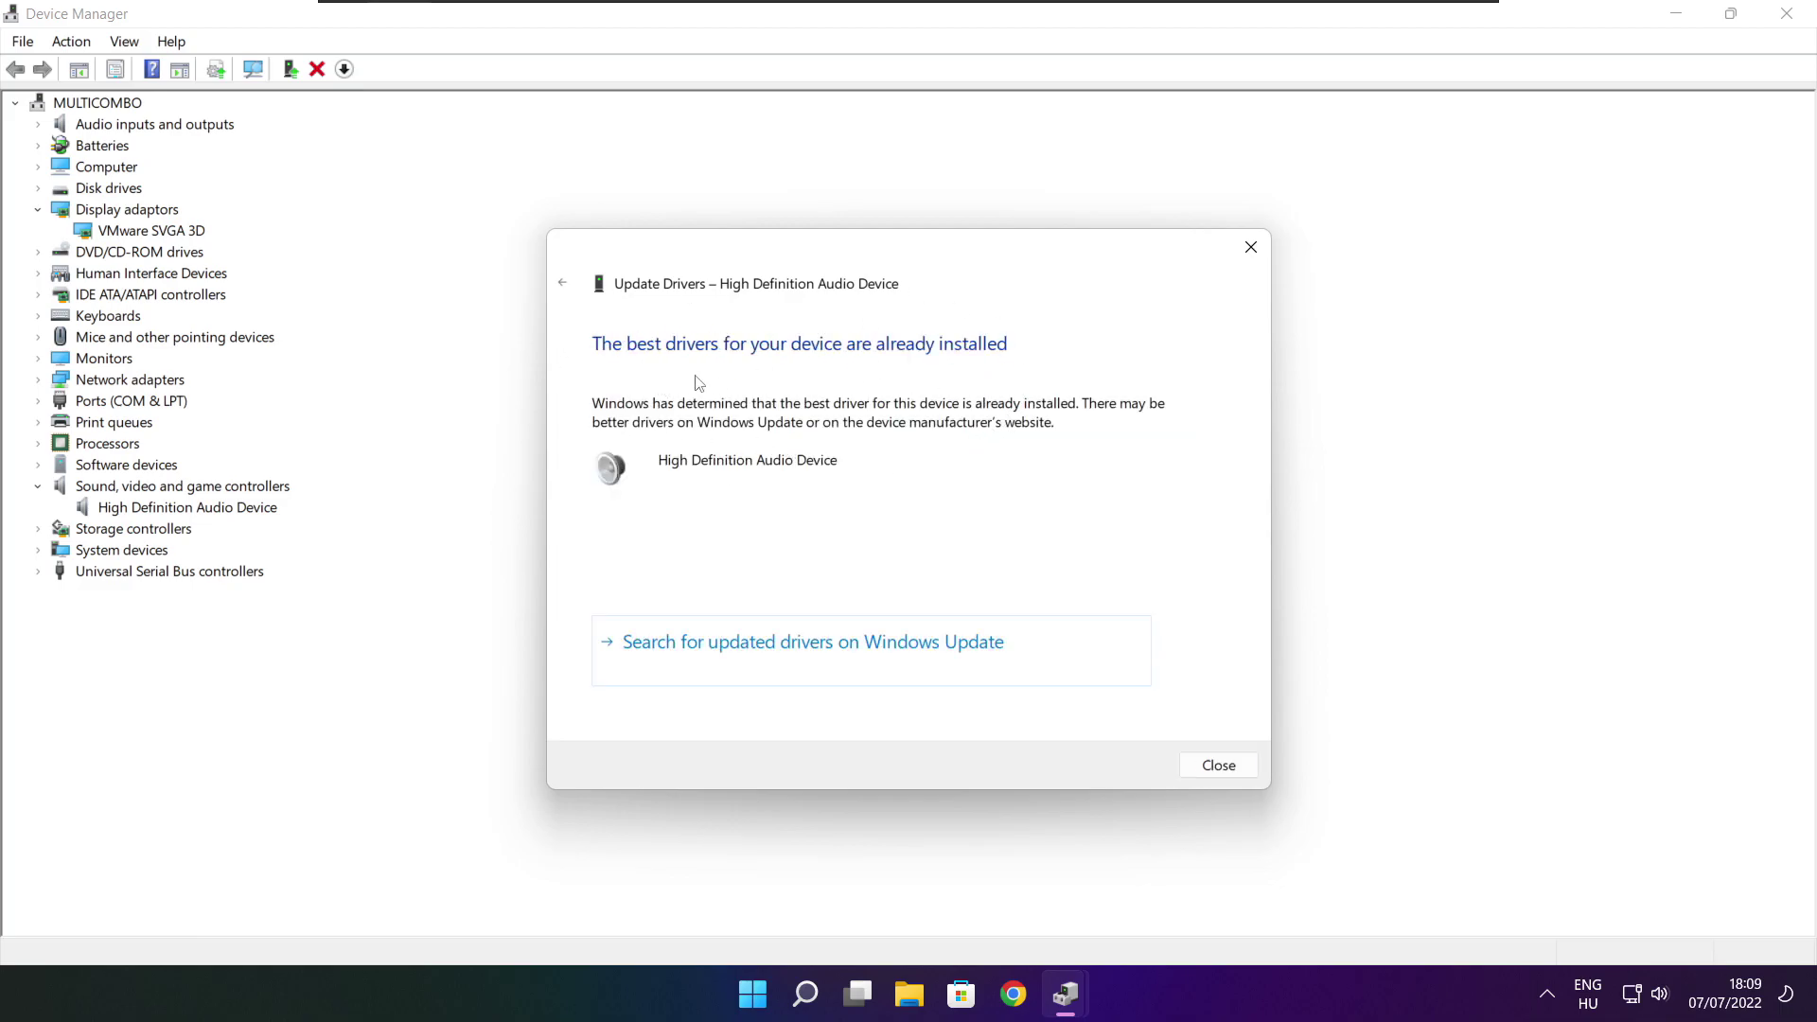
click(1219, 766)
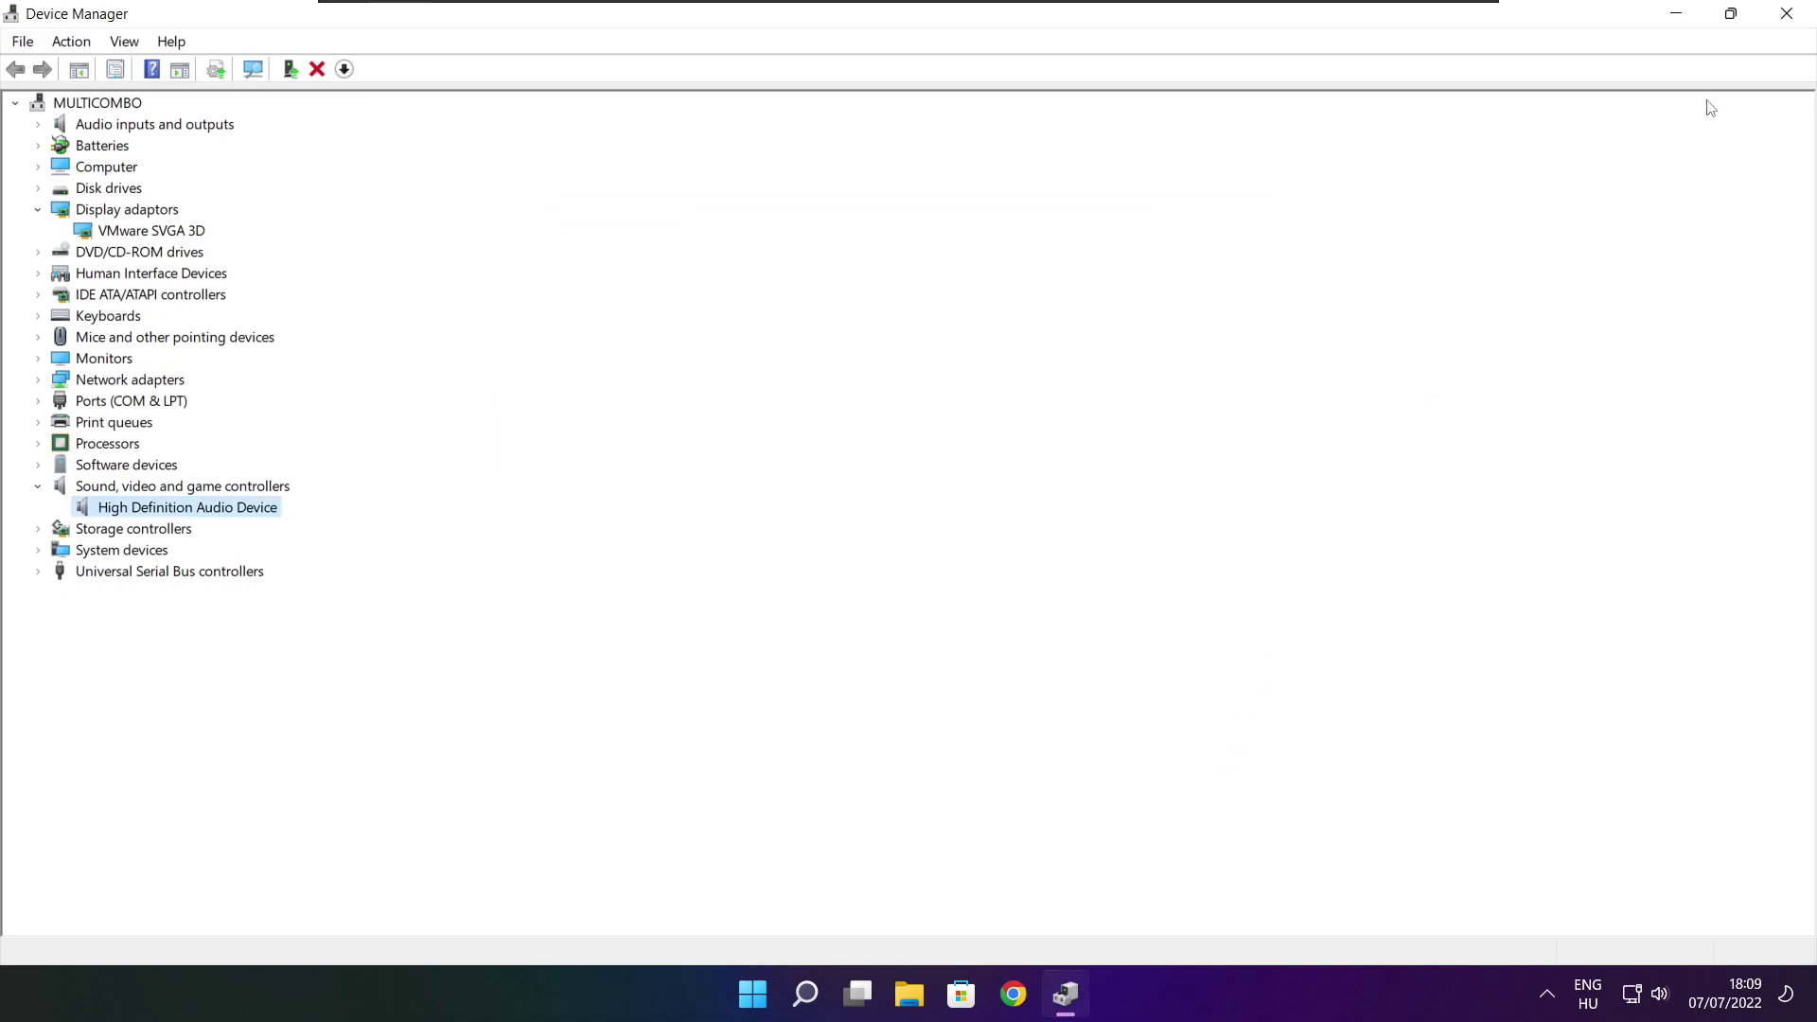
click(1787, 15)
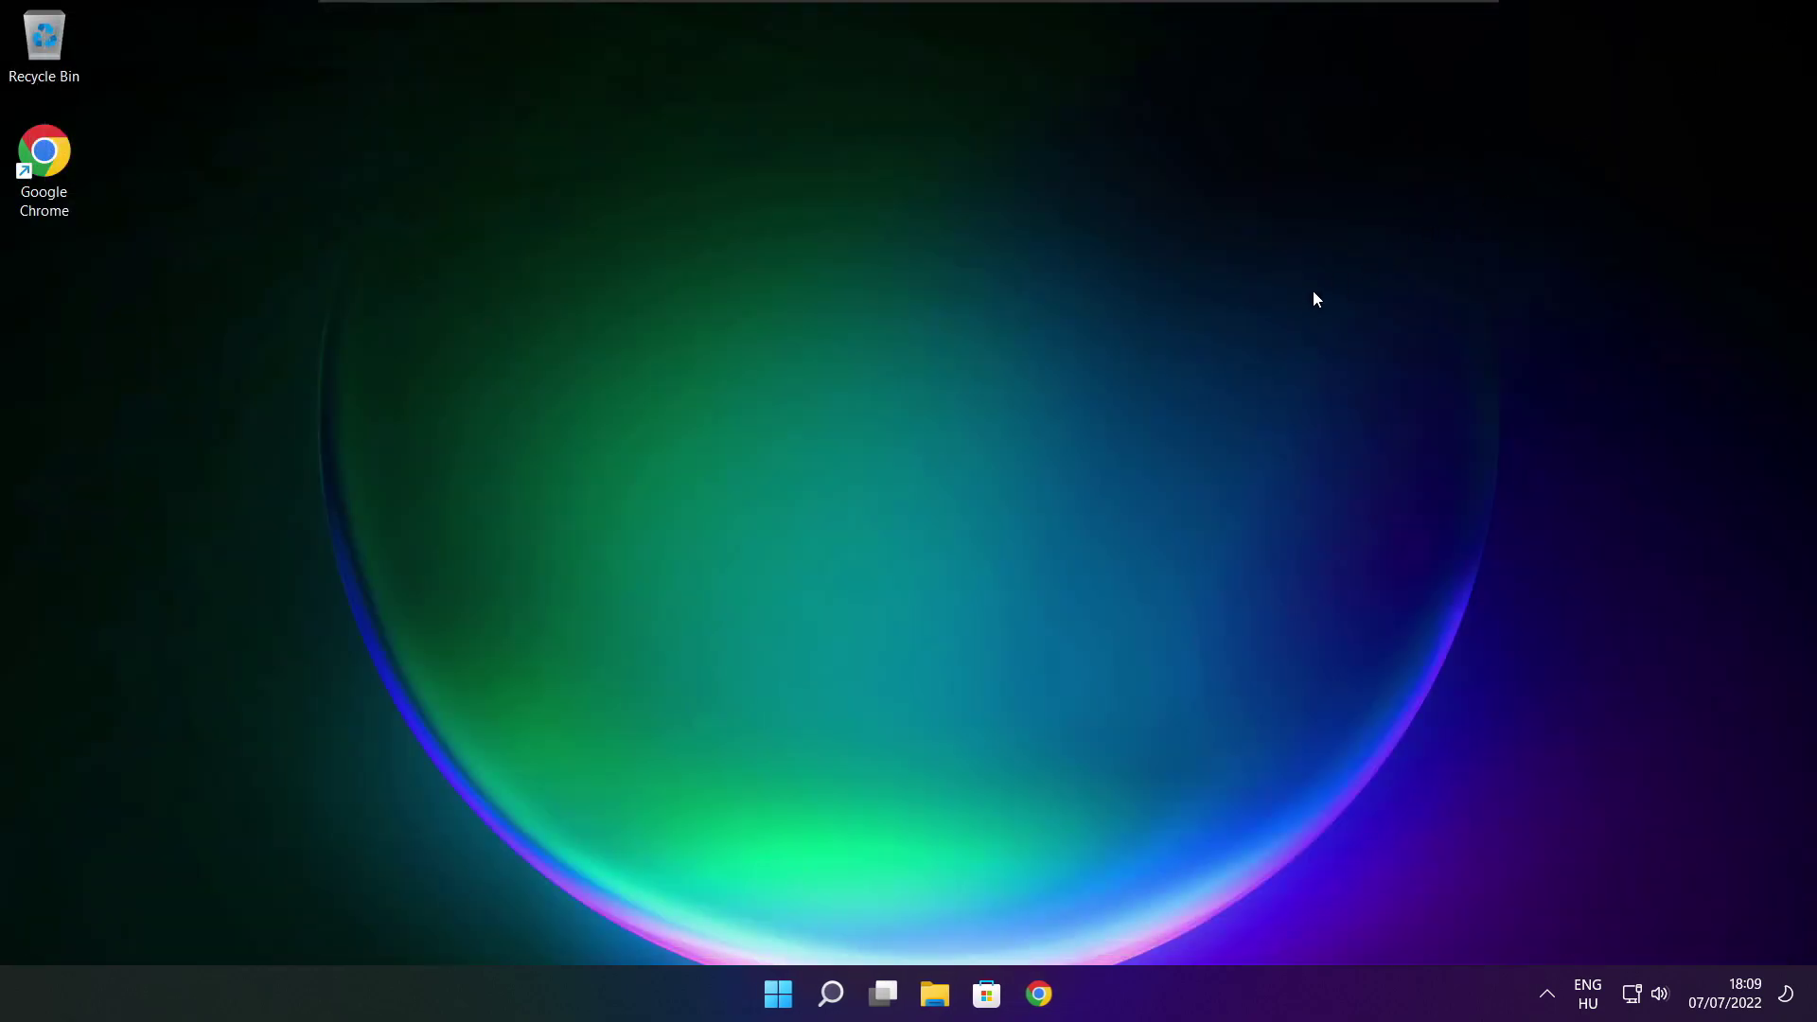
- Switch the active power plan from Balanced to High performance via 'edit power plan'
click(833, 999)
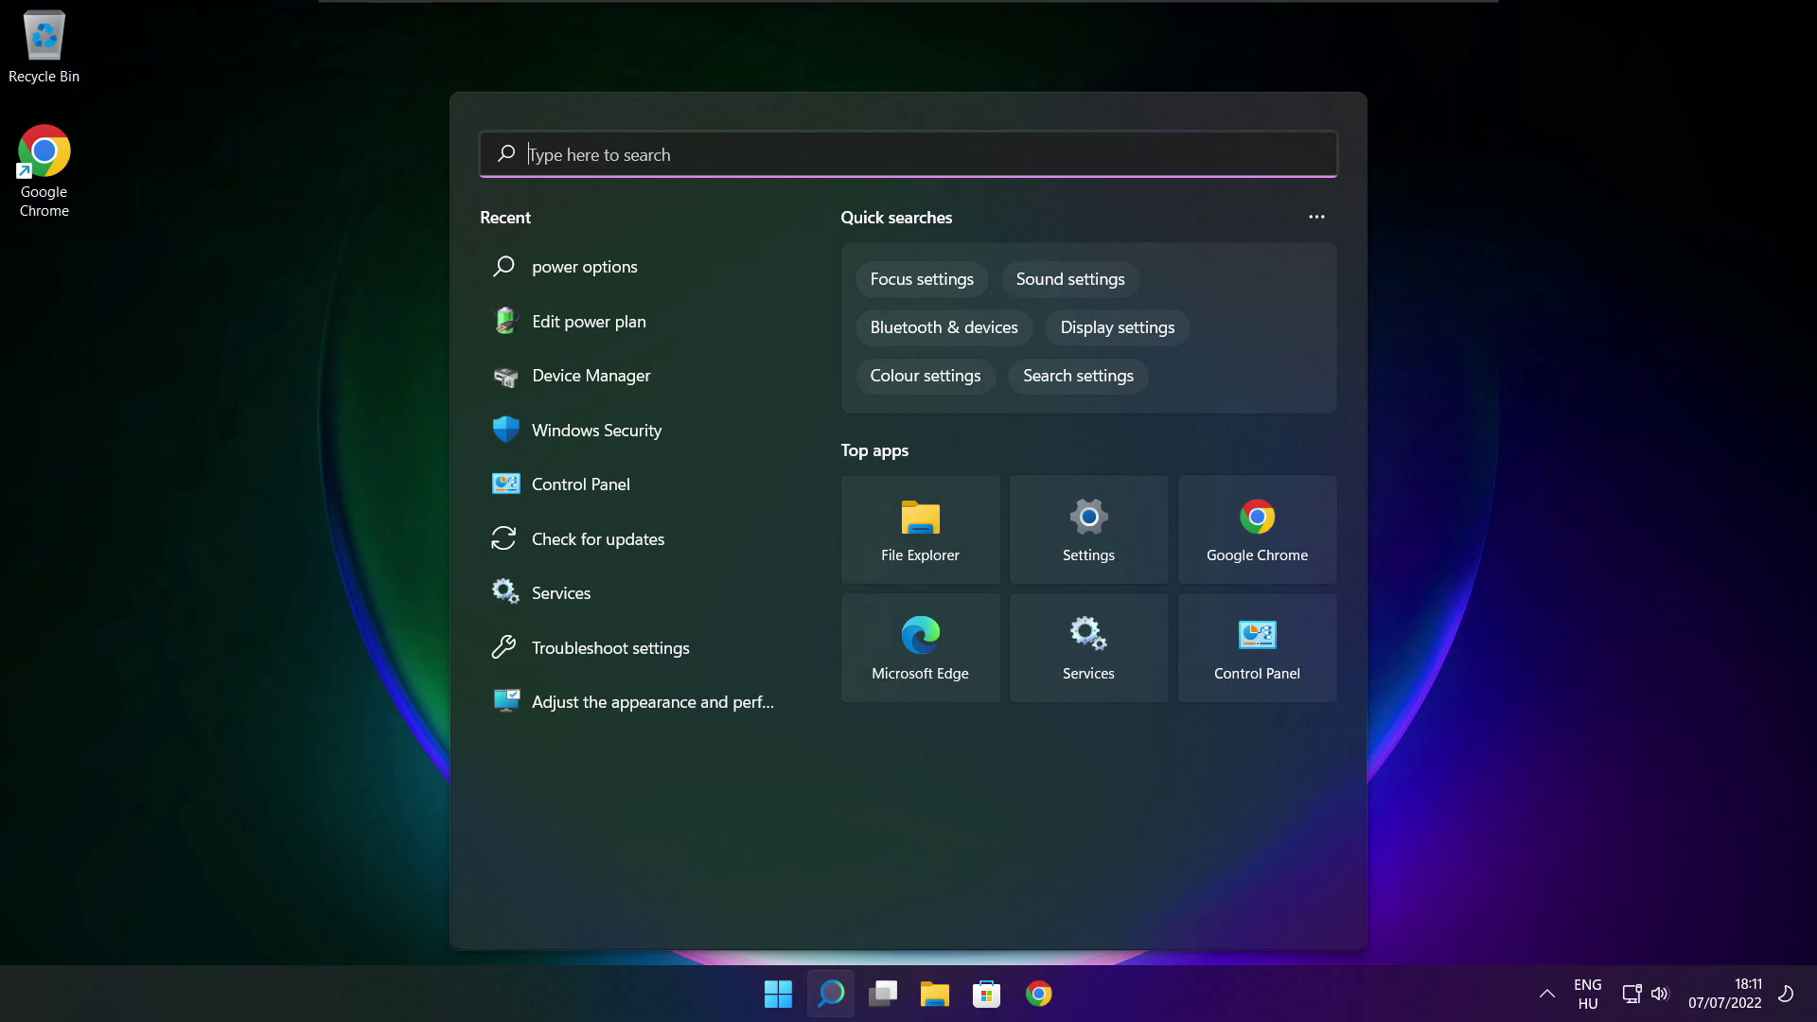
text(edit)
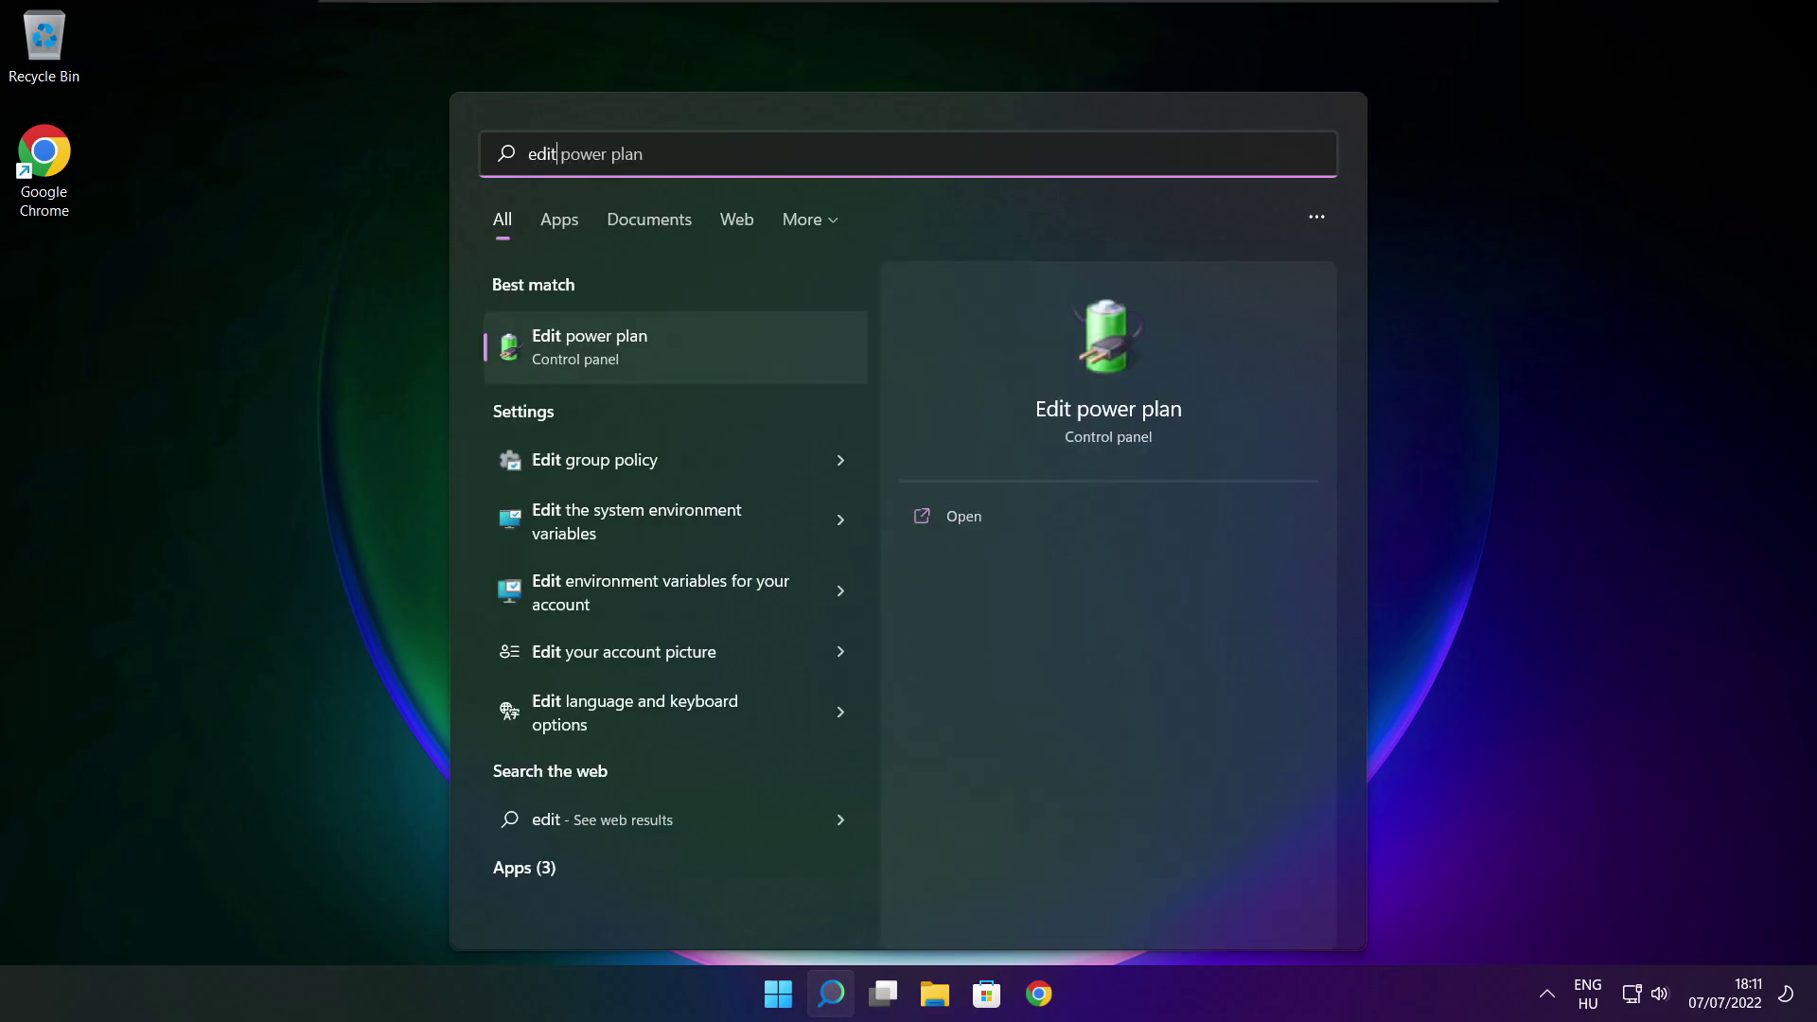
text( power plan)
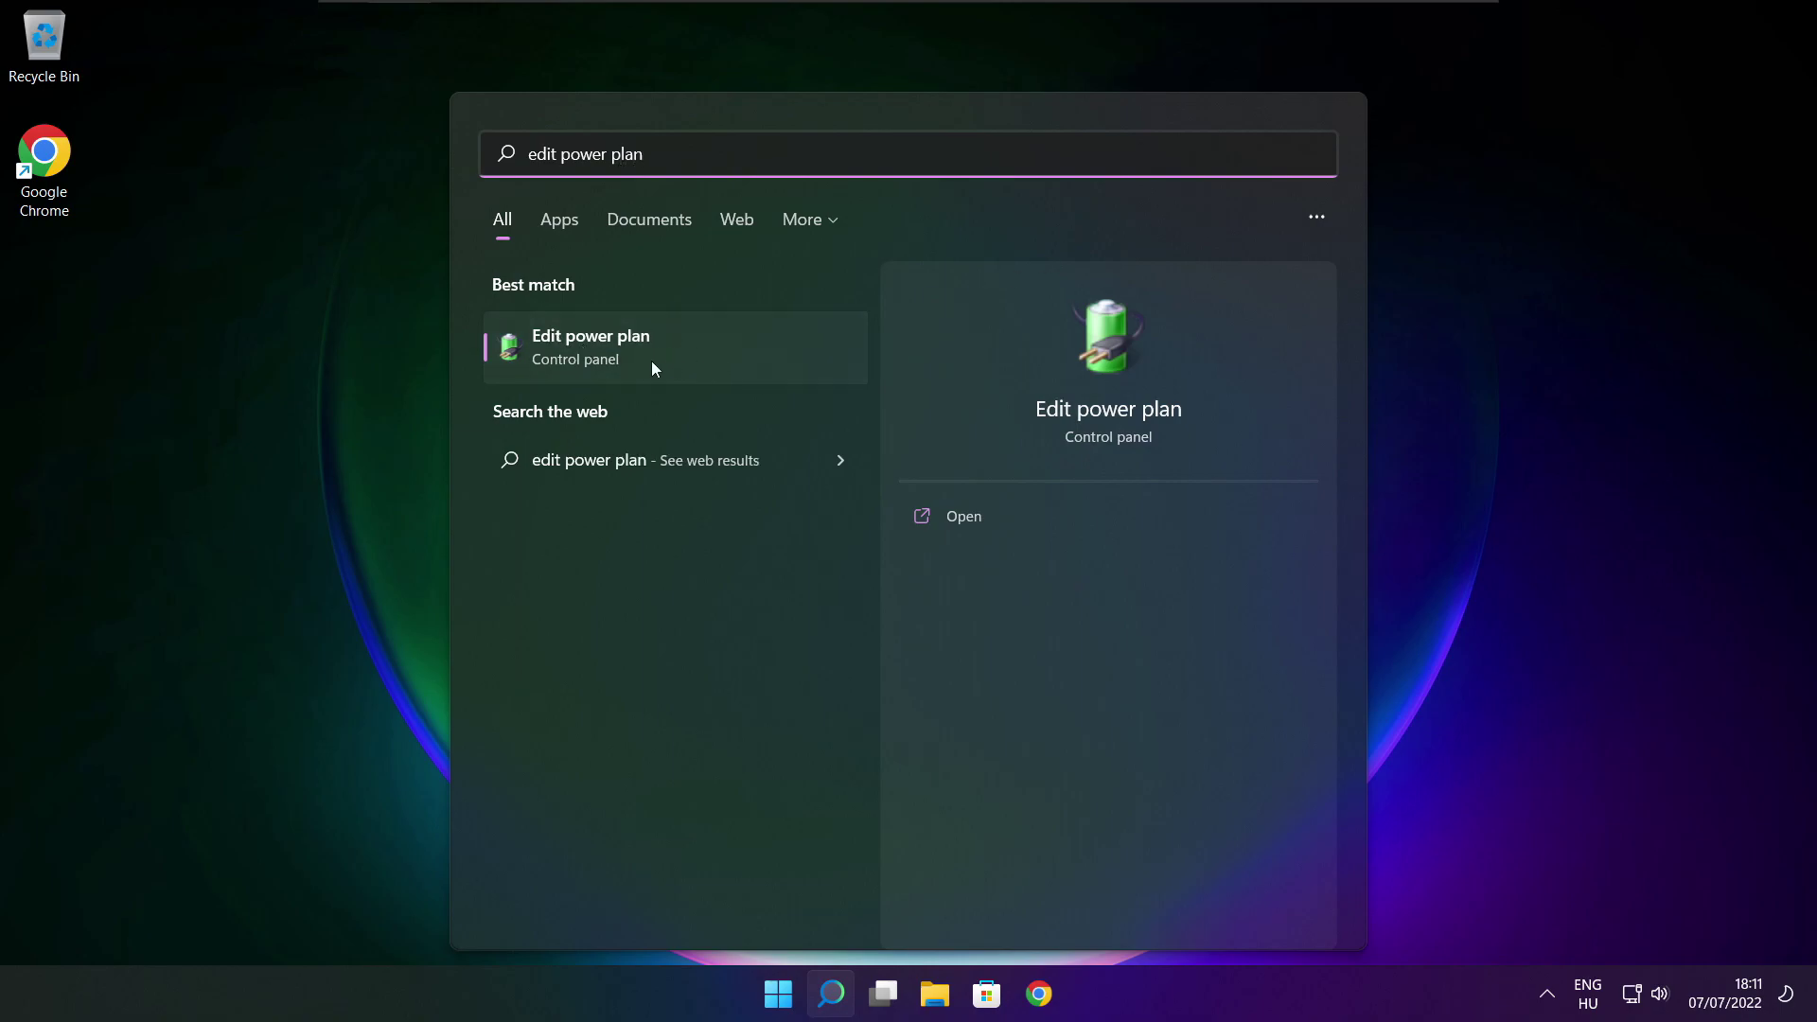
click(718, 352)
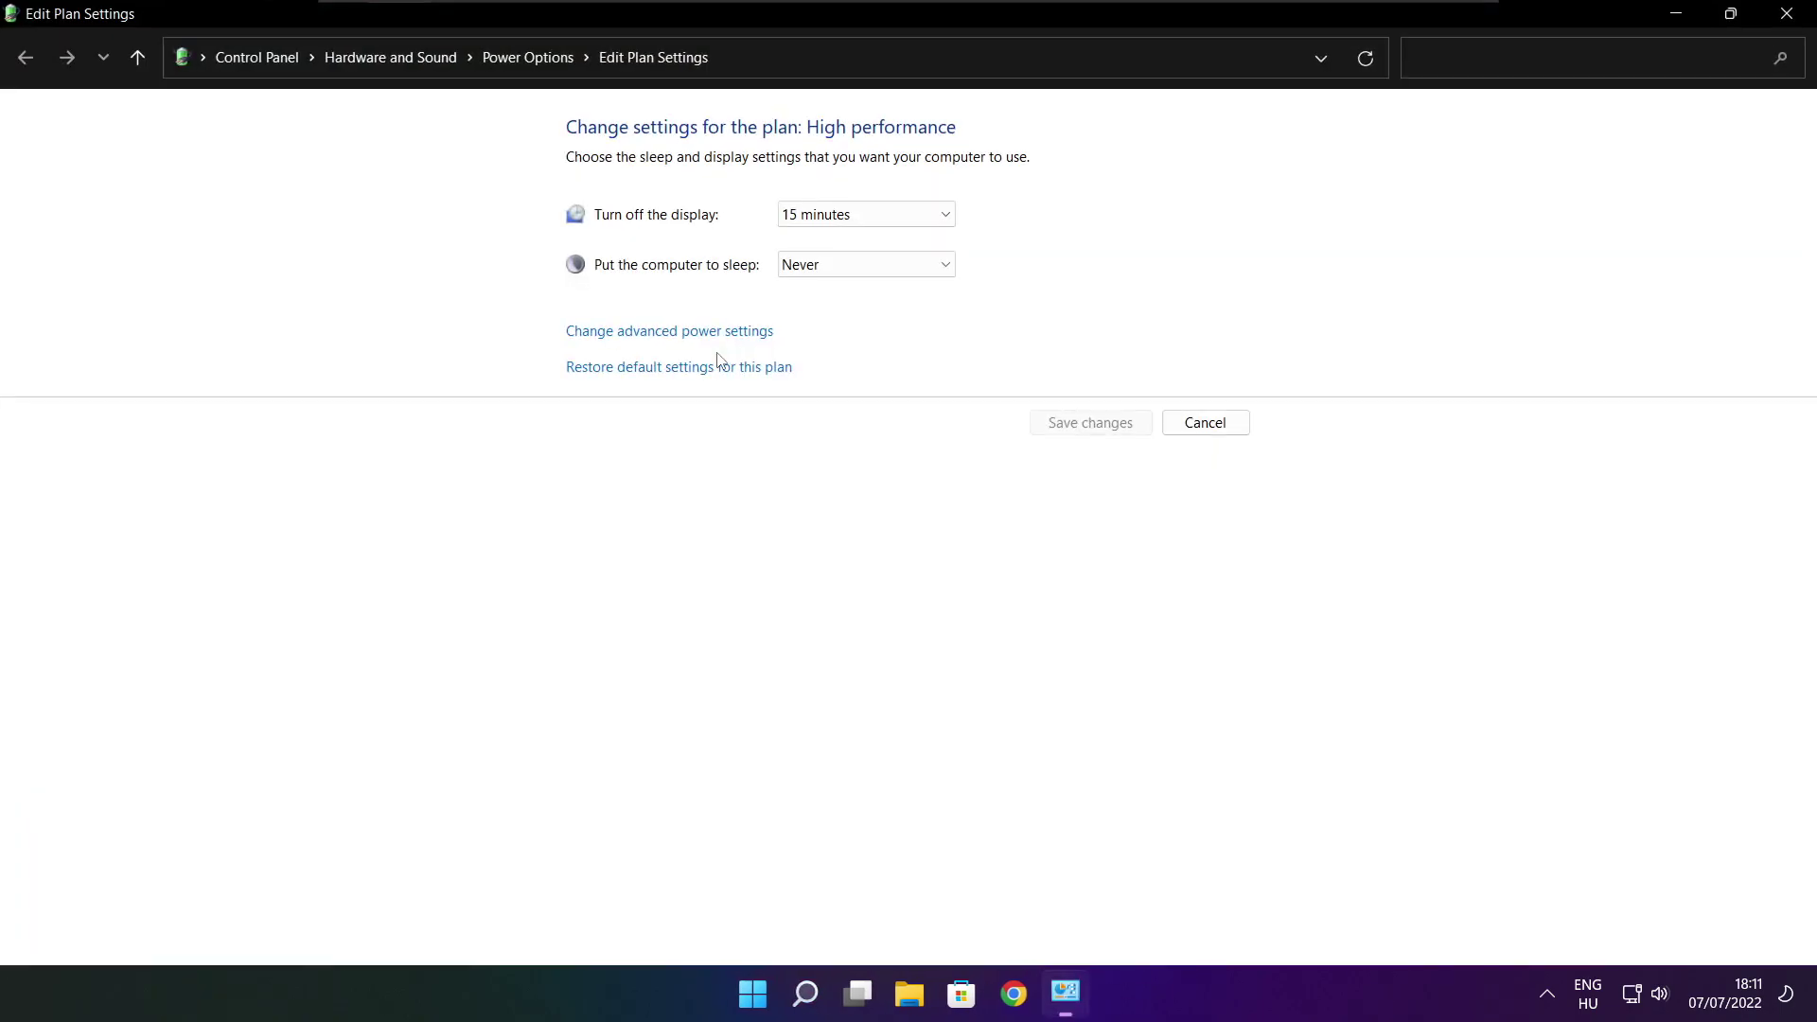
click(541, 72)
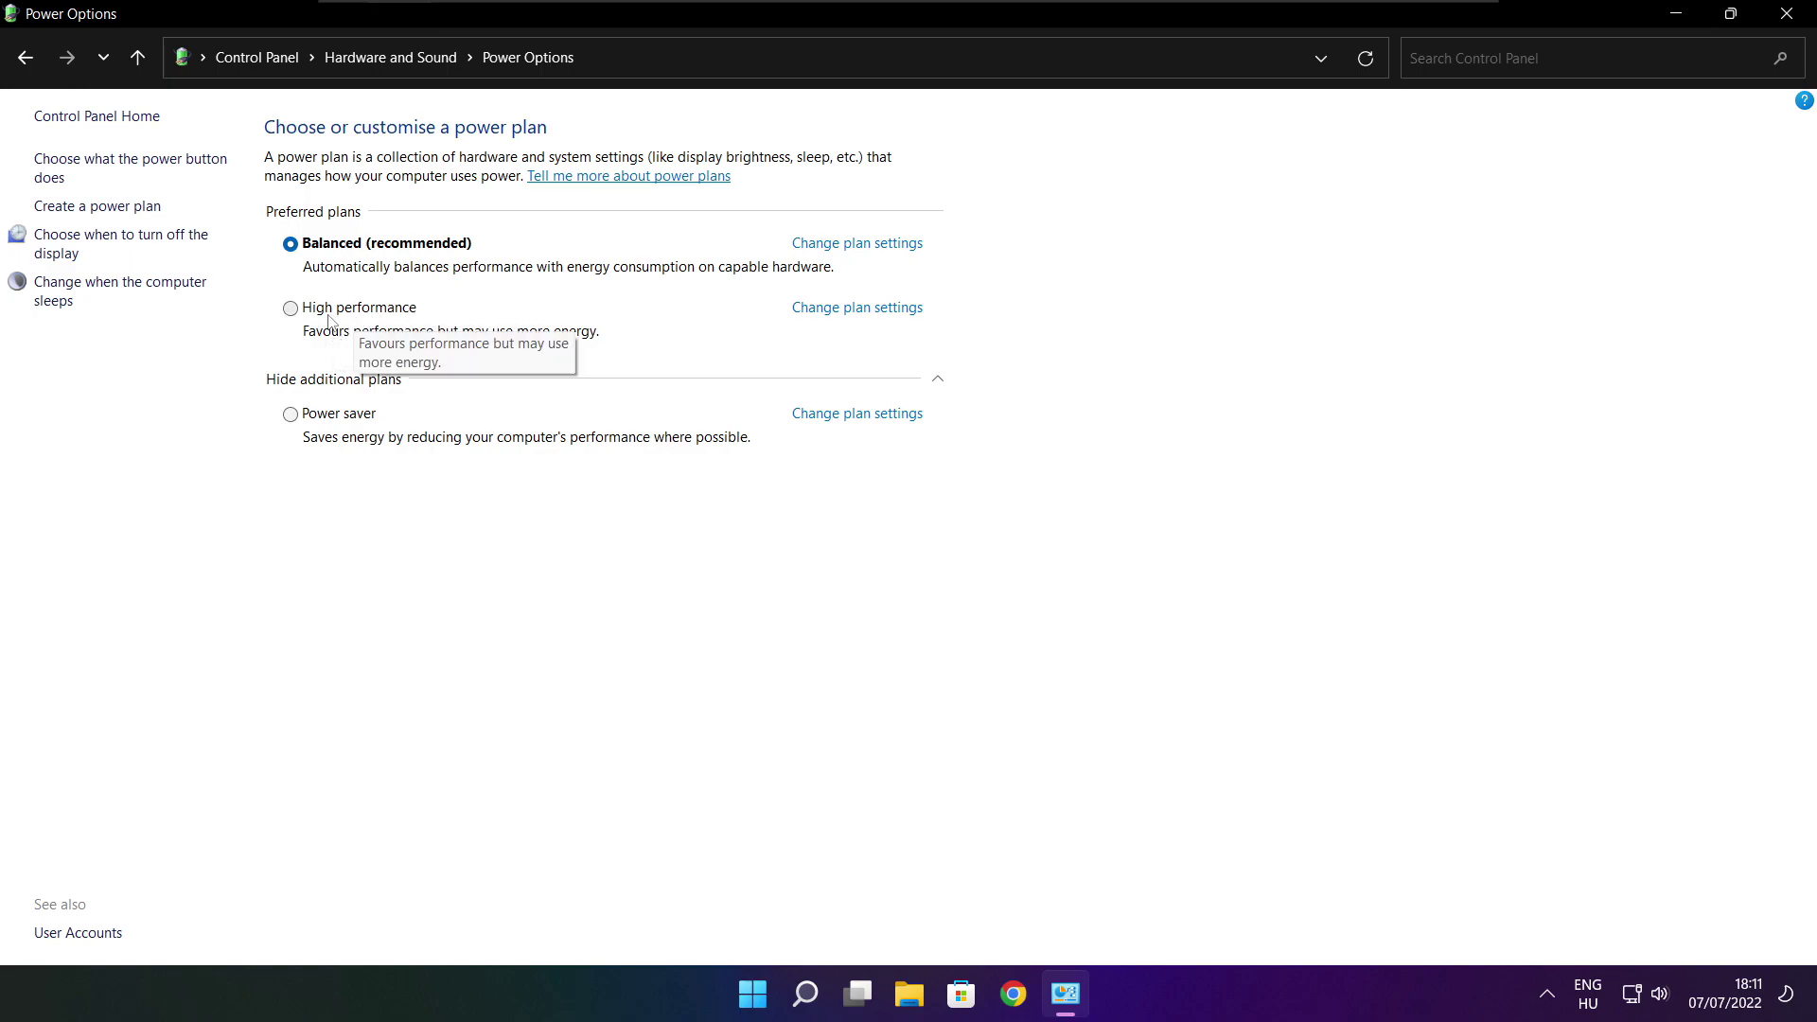
click(375, 314)
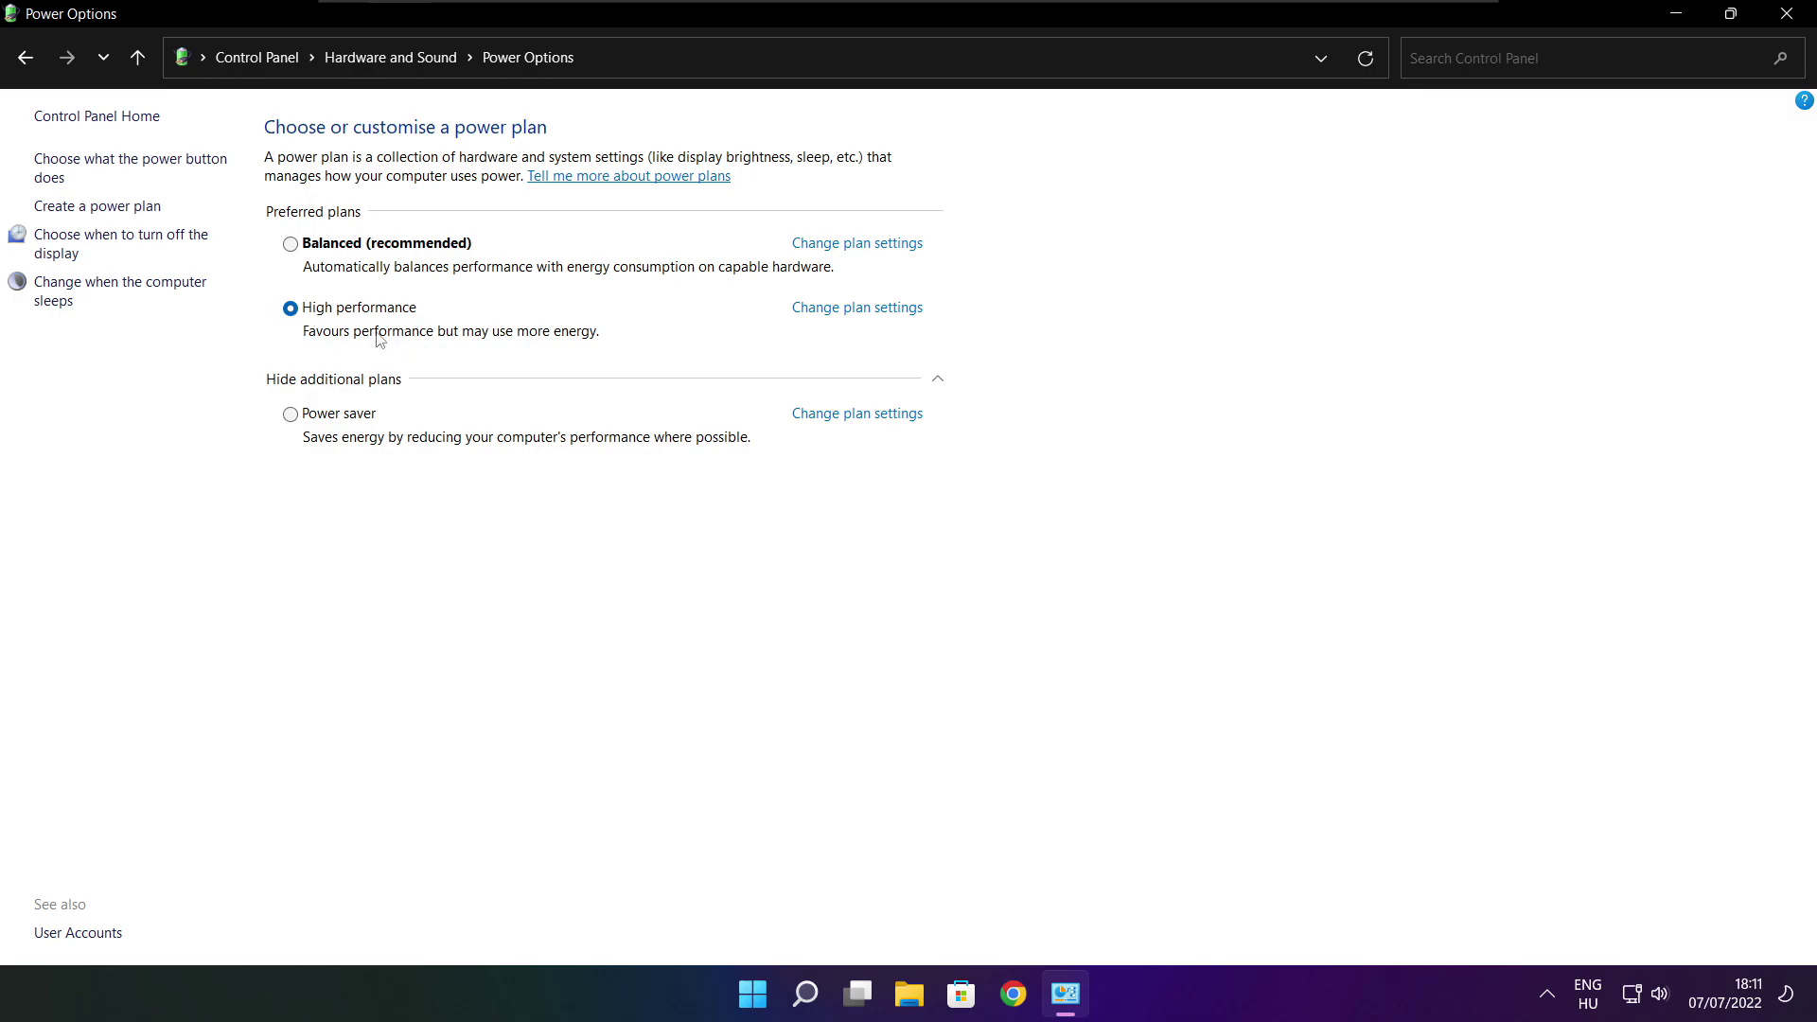
click(1791, 13)
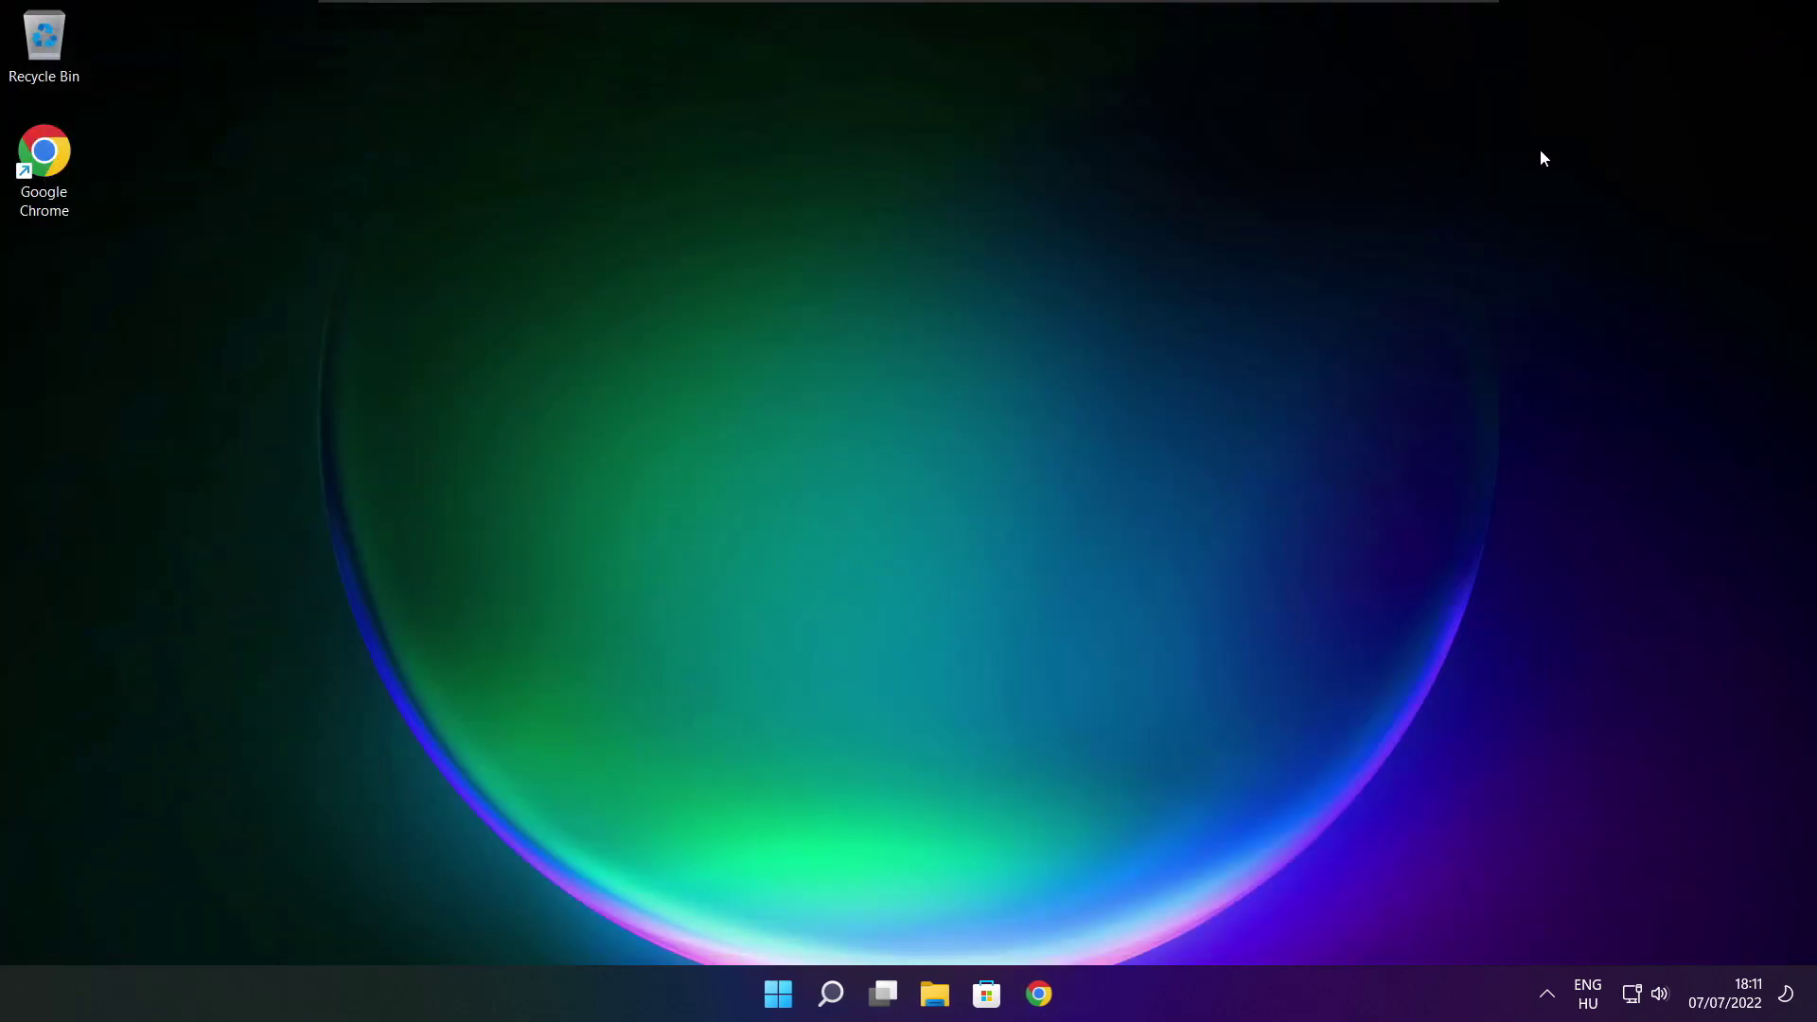
- Find 'game mode' in Settings and turn Game Mode on
click(833, 995)
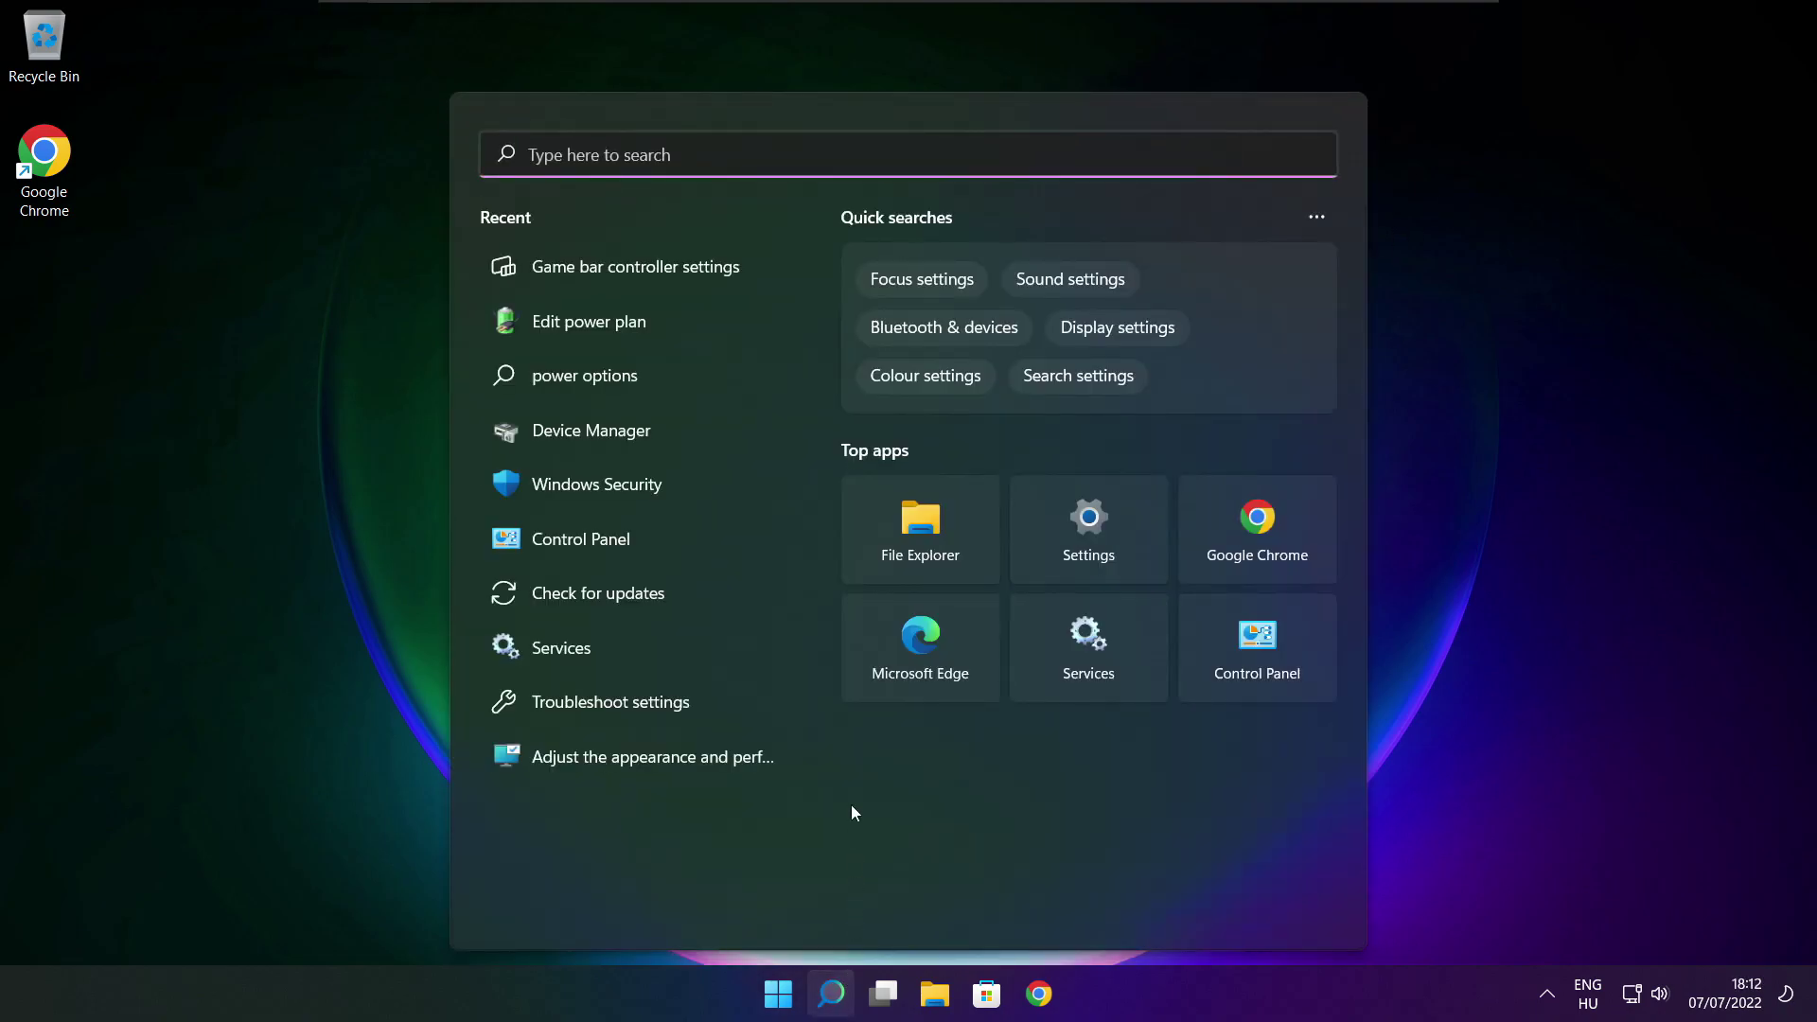
text(game mode)
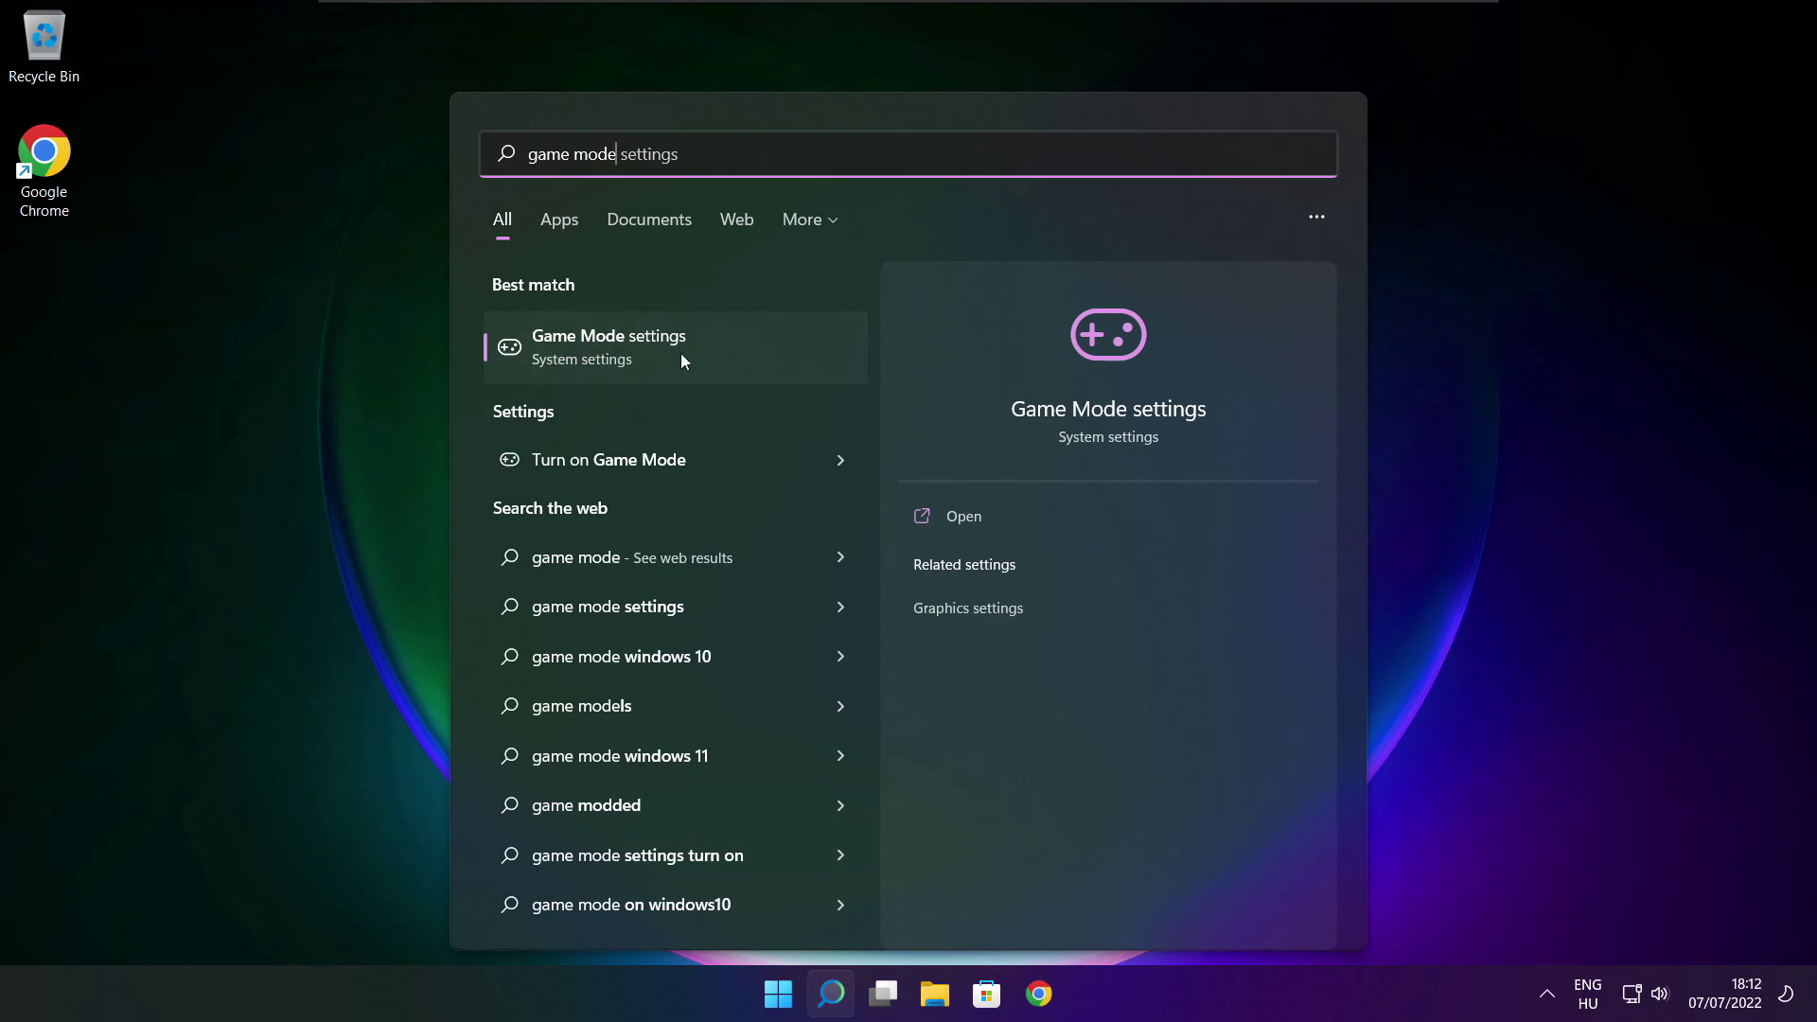
click(719, 349)
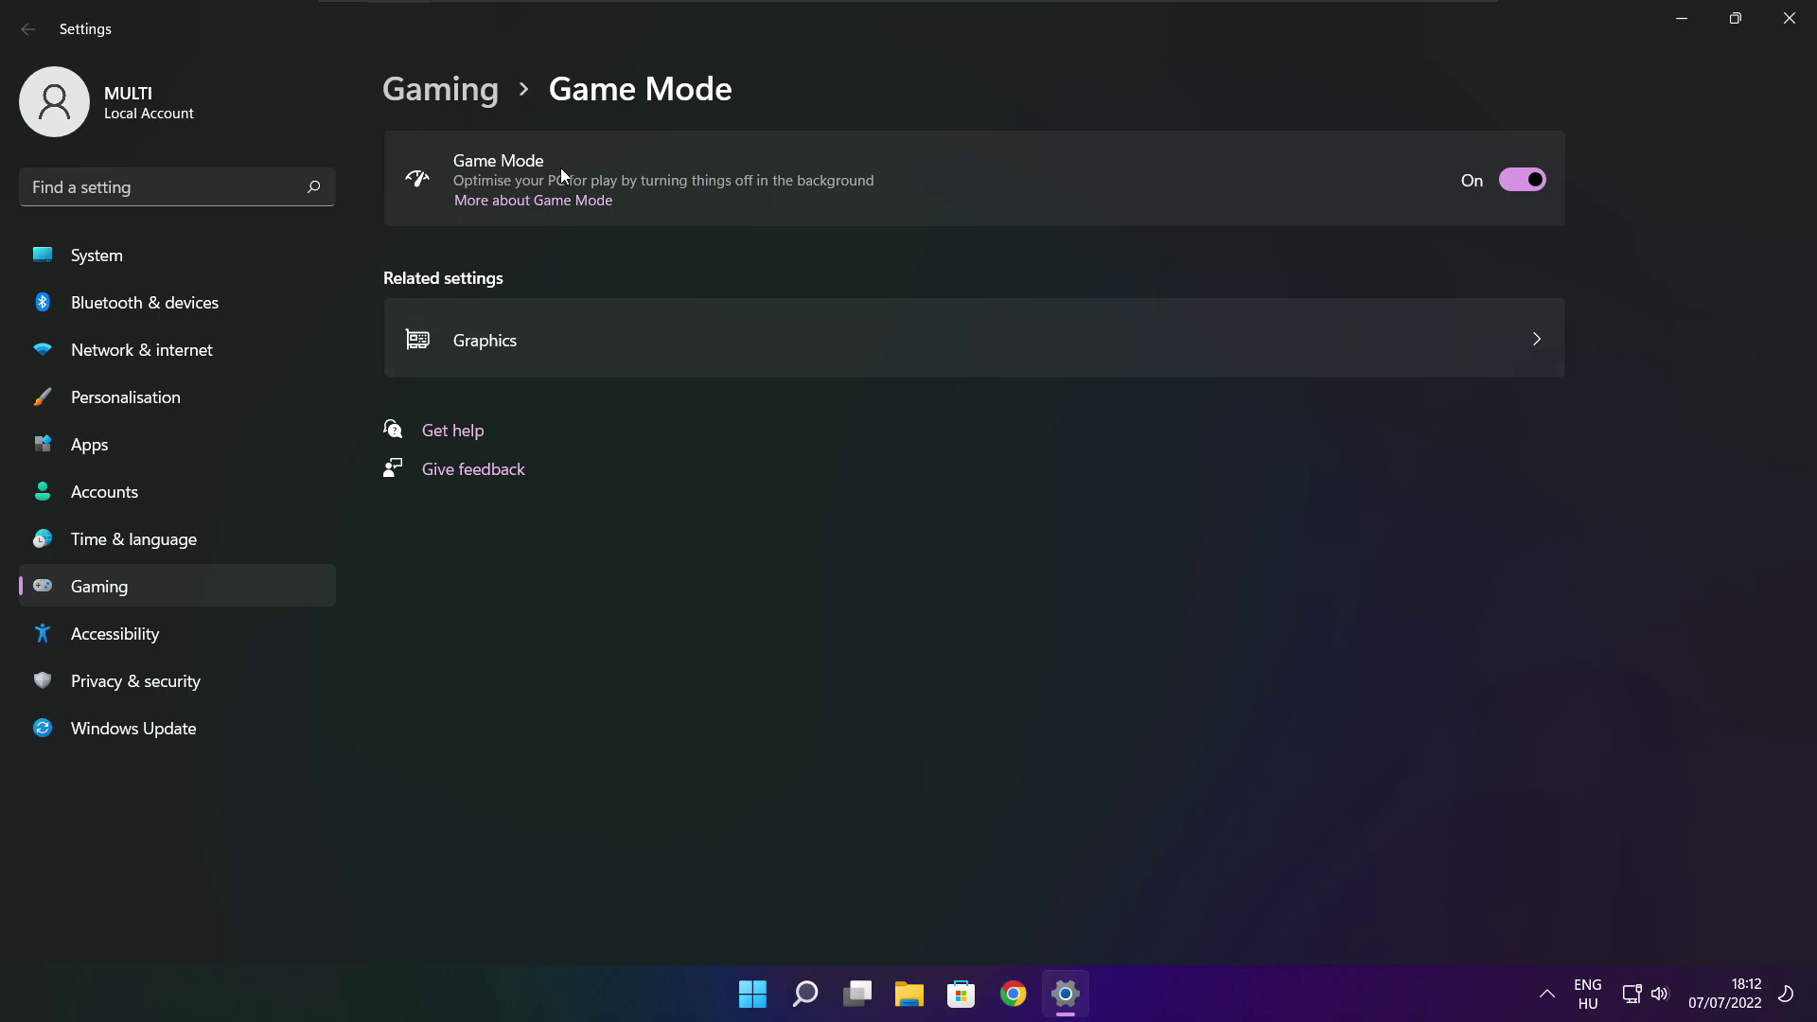
click(1535, 180)
- Verify the Xbox Game Bar controller shortcut is Off, then close Settings
click(448, 99)
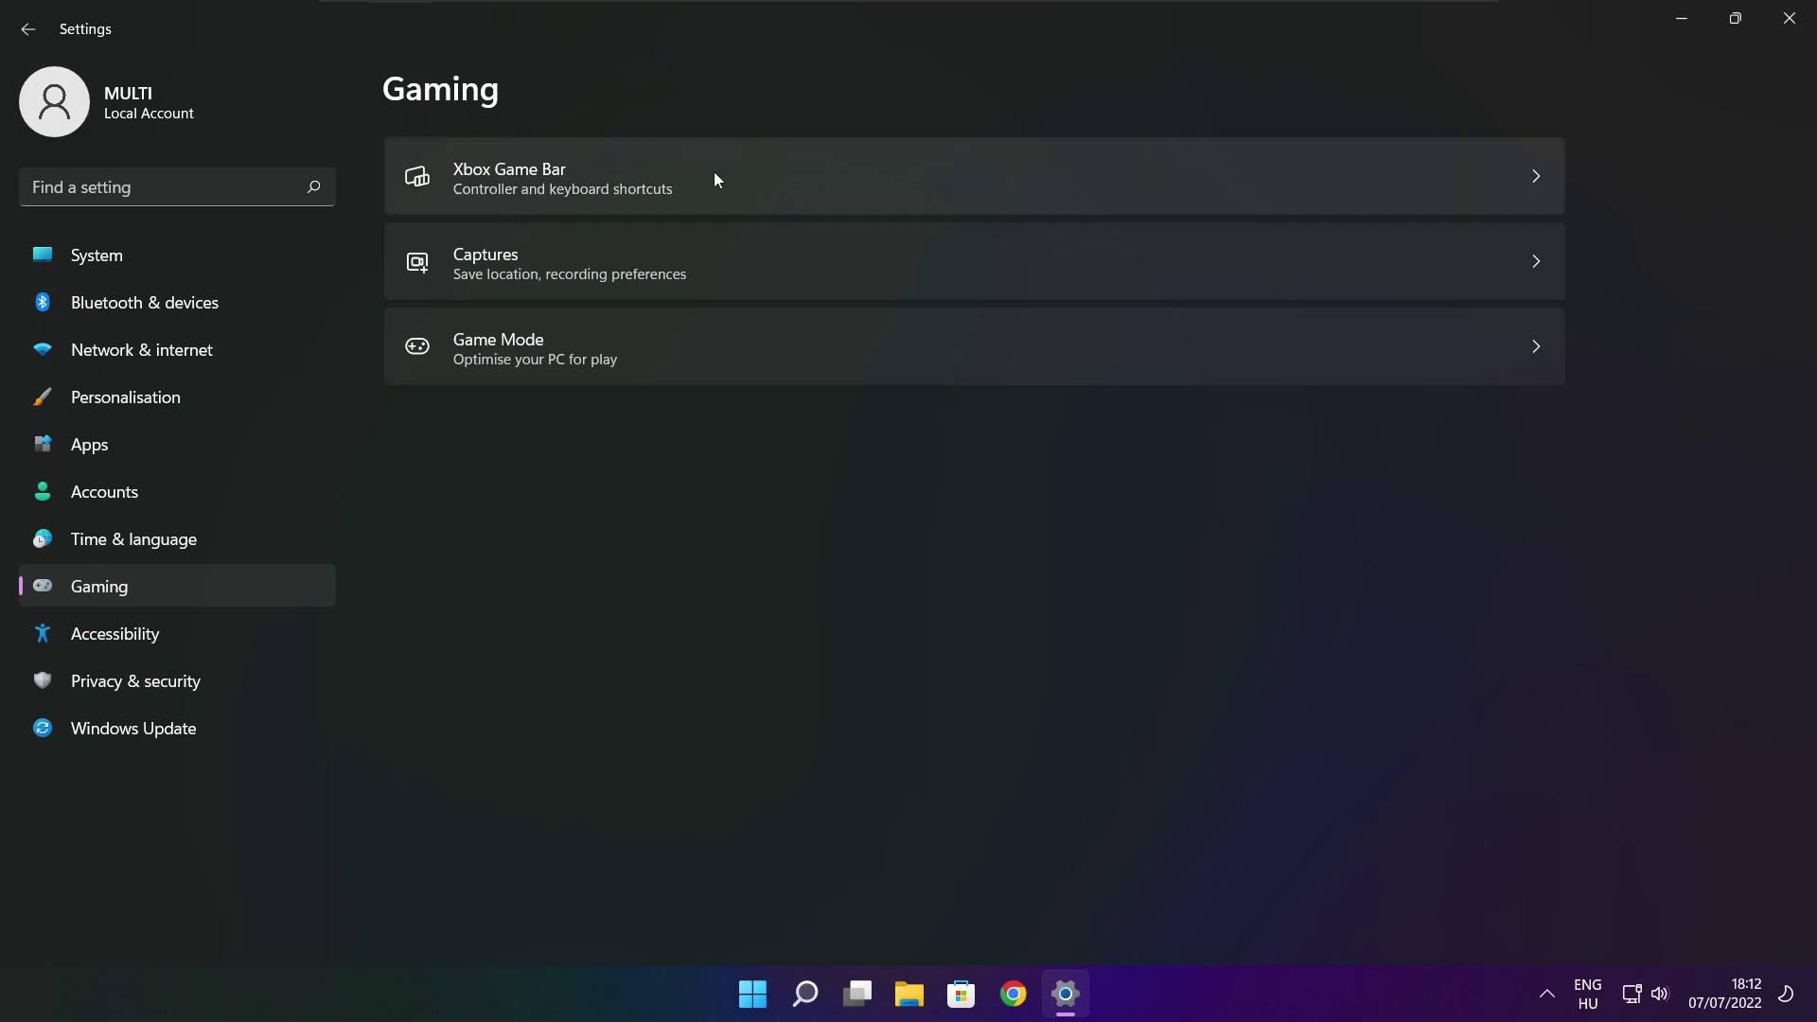
click(741, 196)
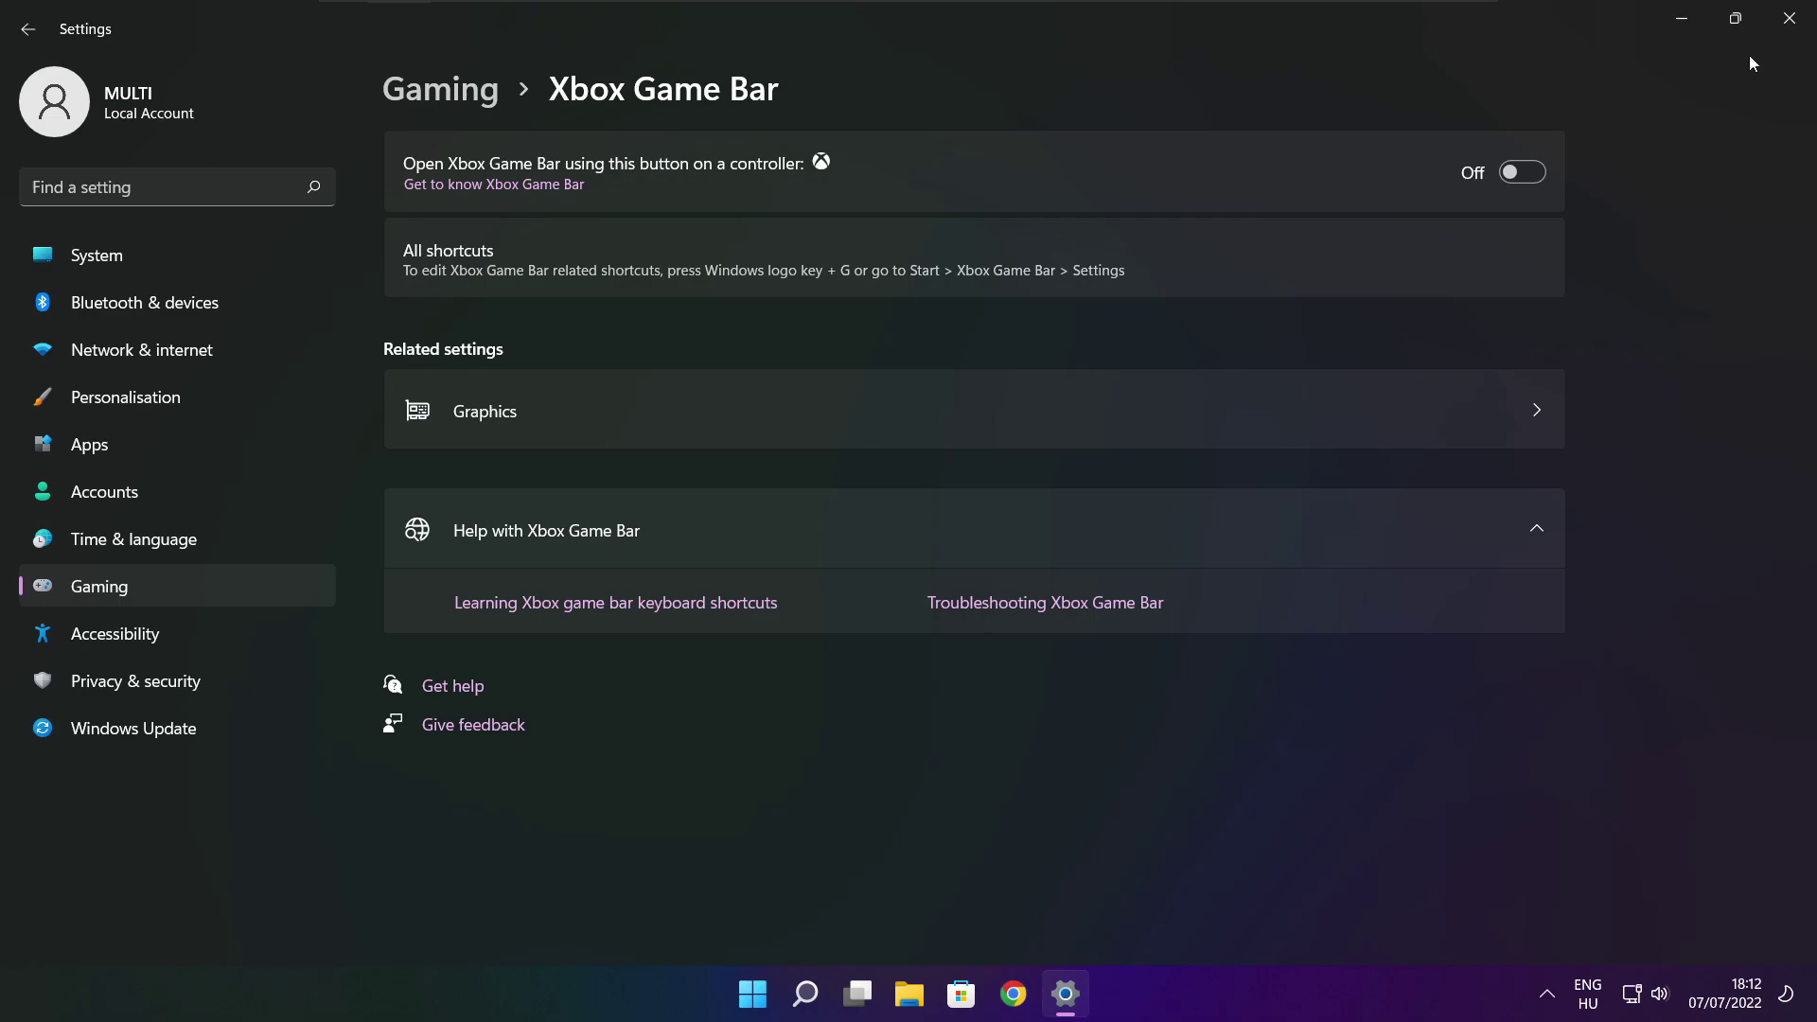
click(1790, 31)
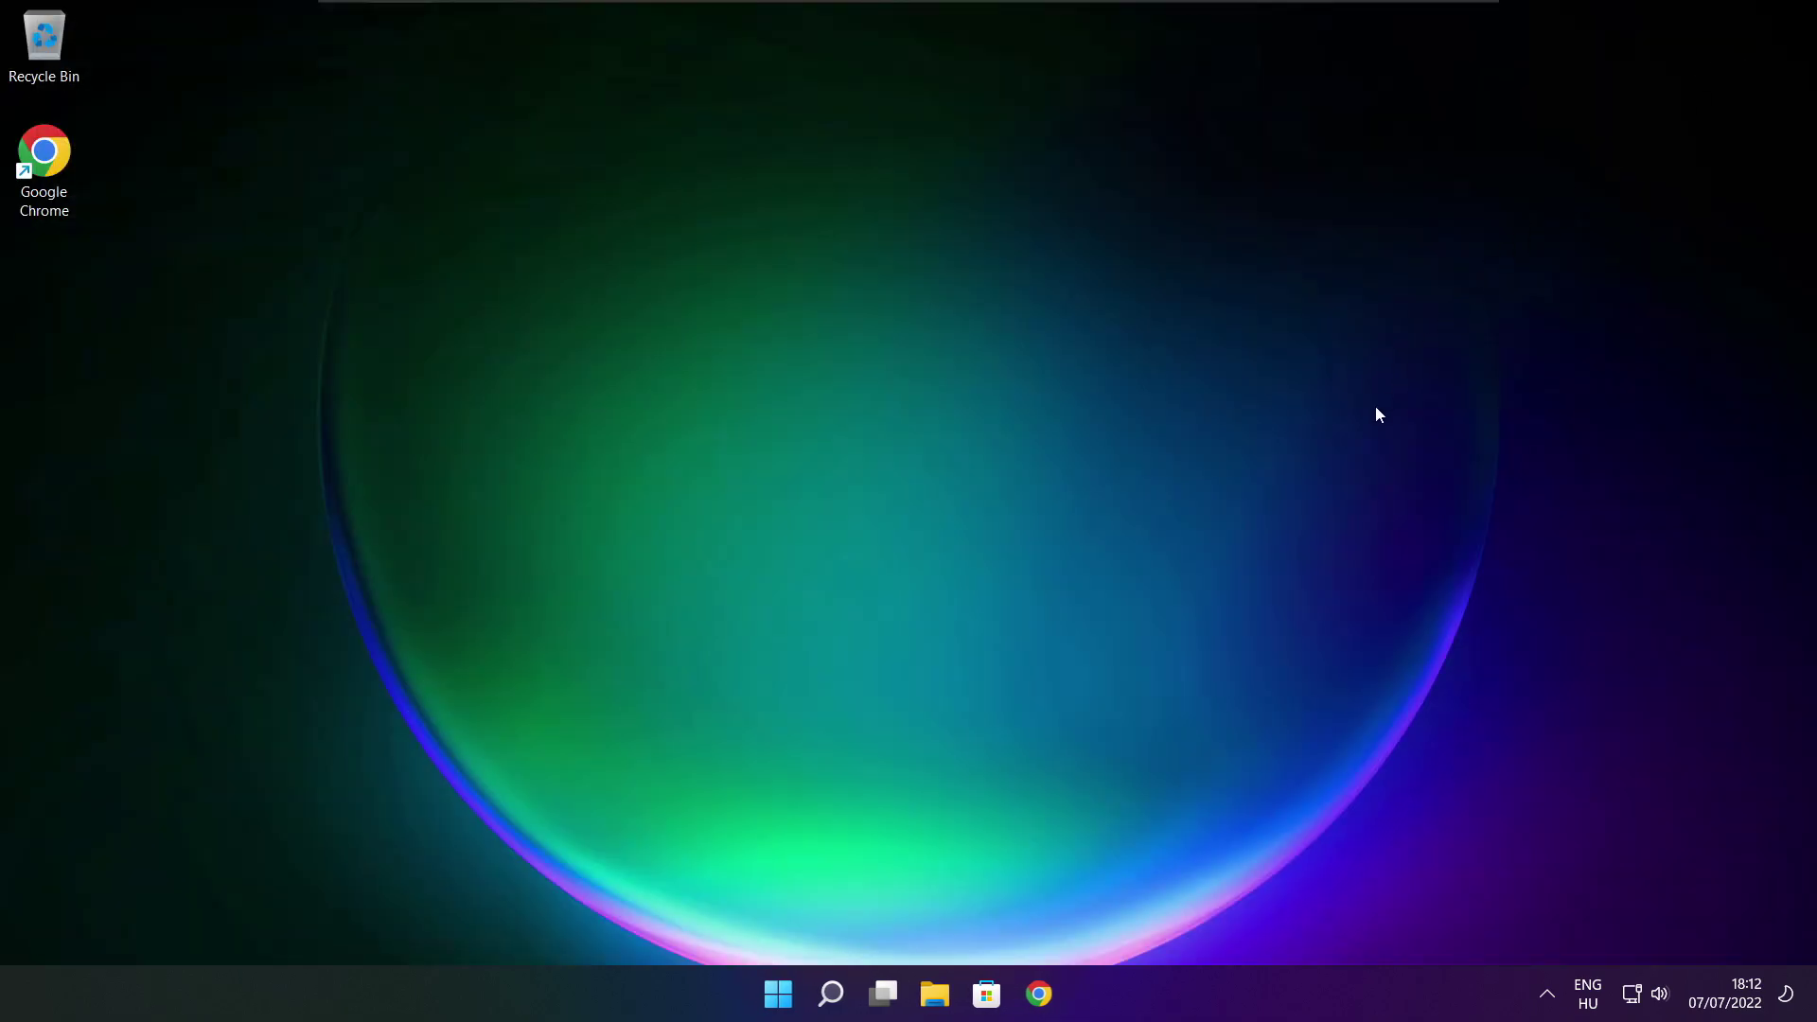
- In Task Manager's Startup list, disable Cortana and Microsoft Edge
right_click(783, 995)
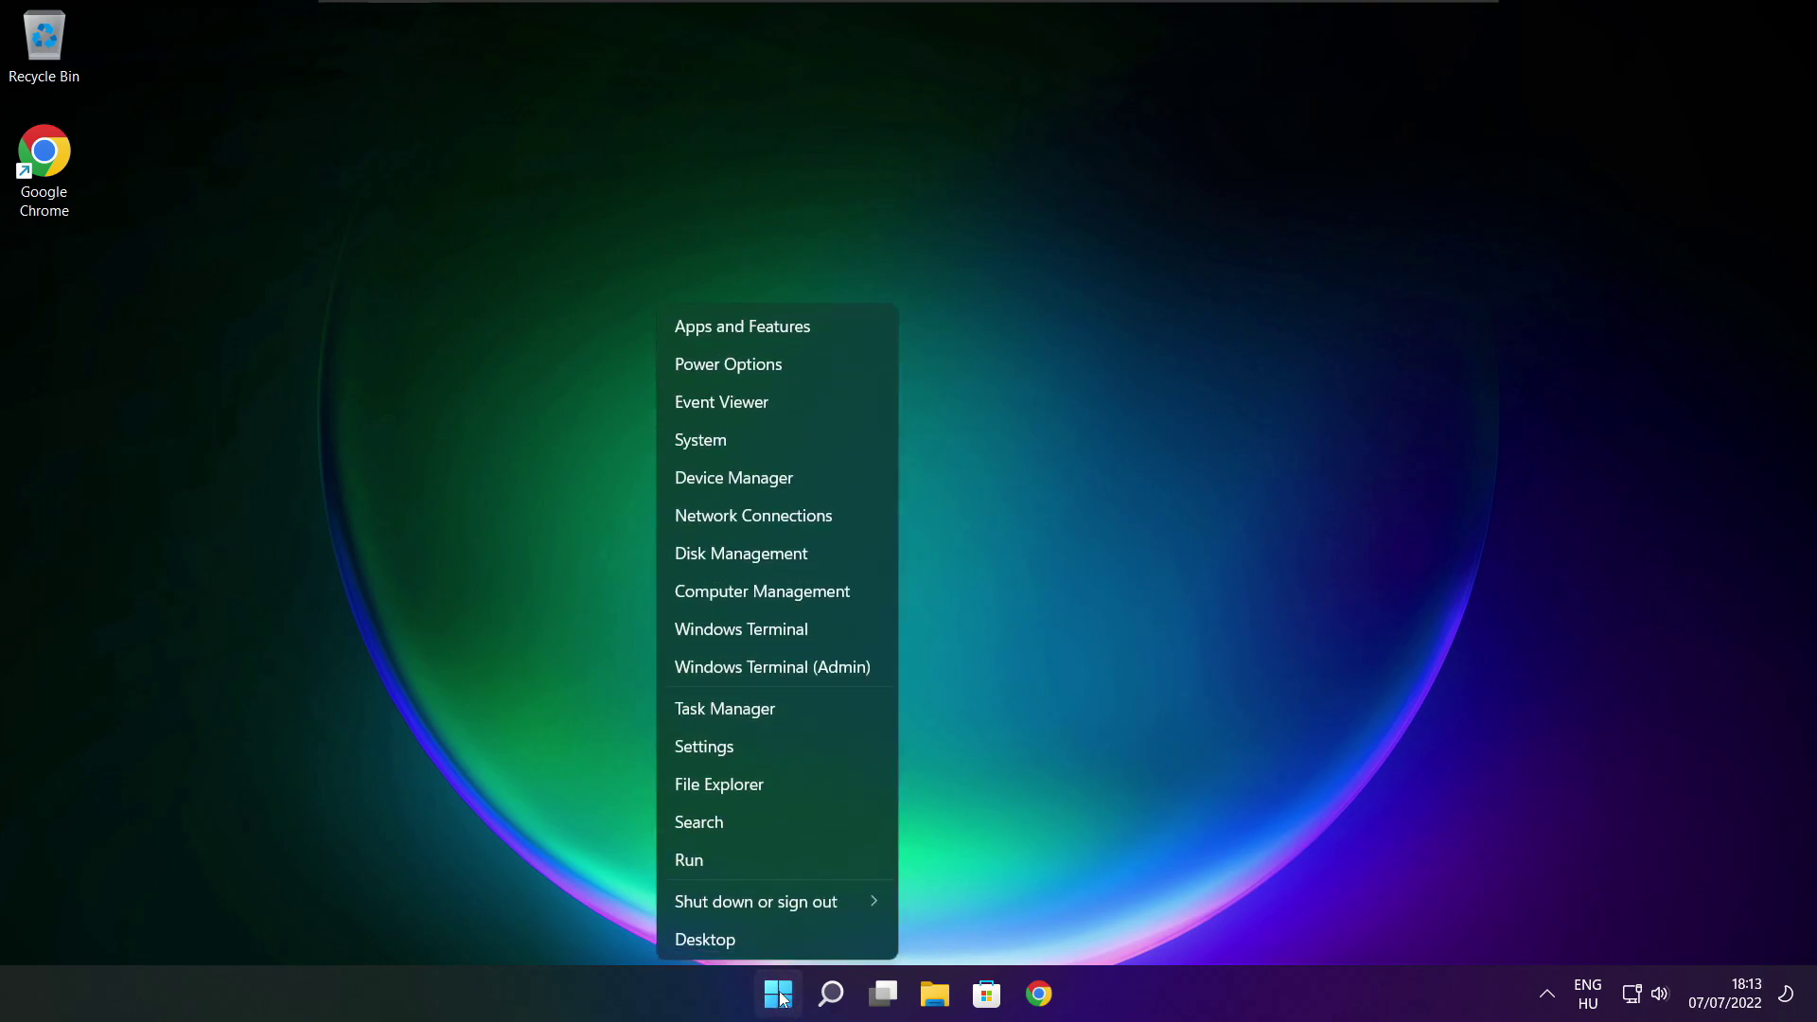
click(781, 704)
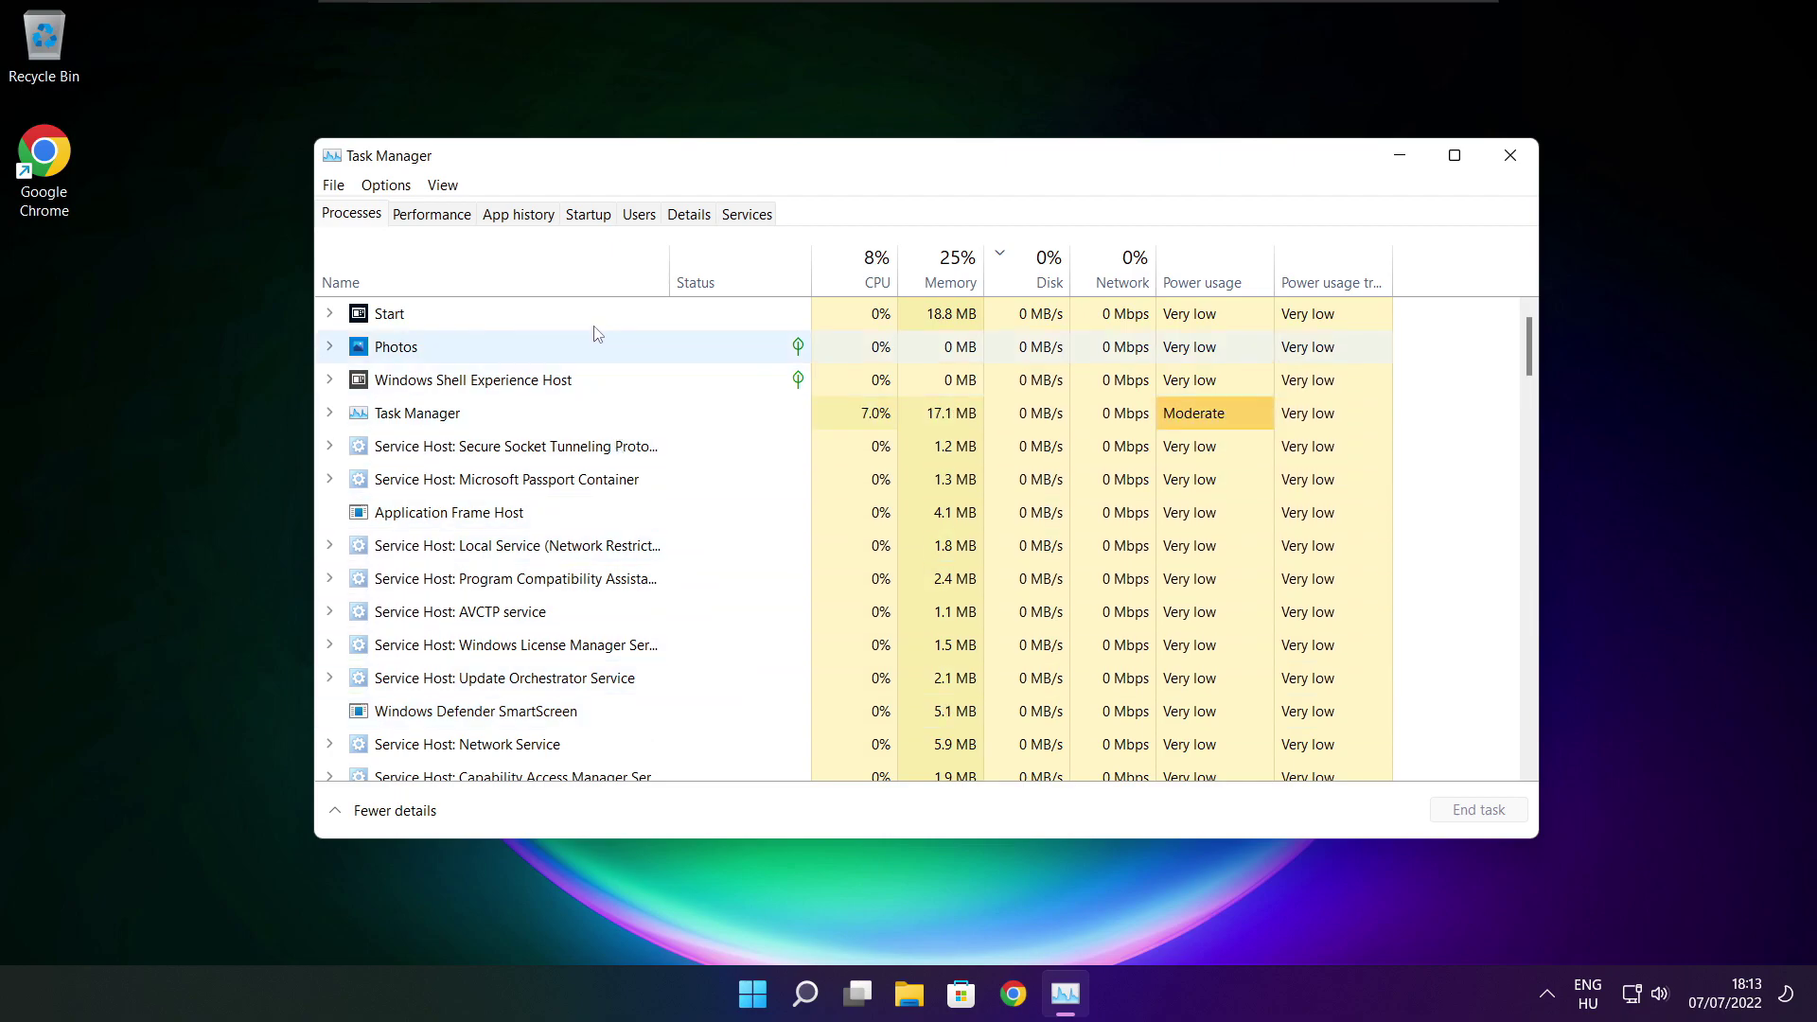
click(595, 219)
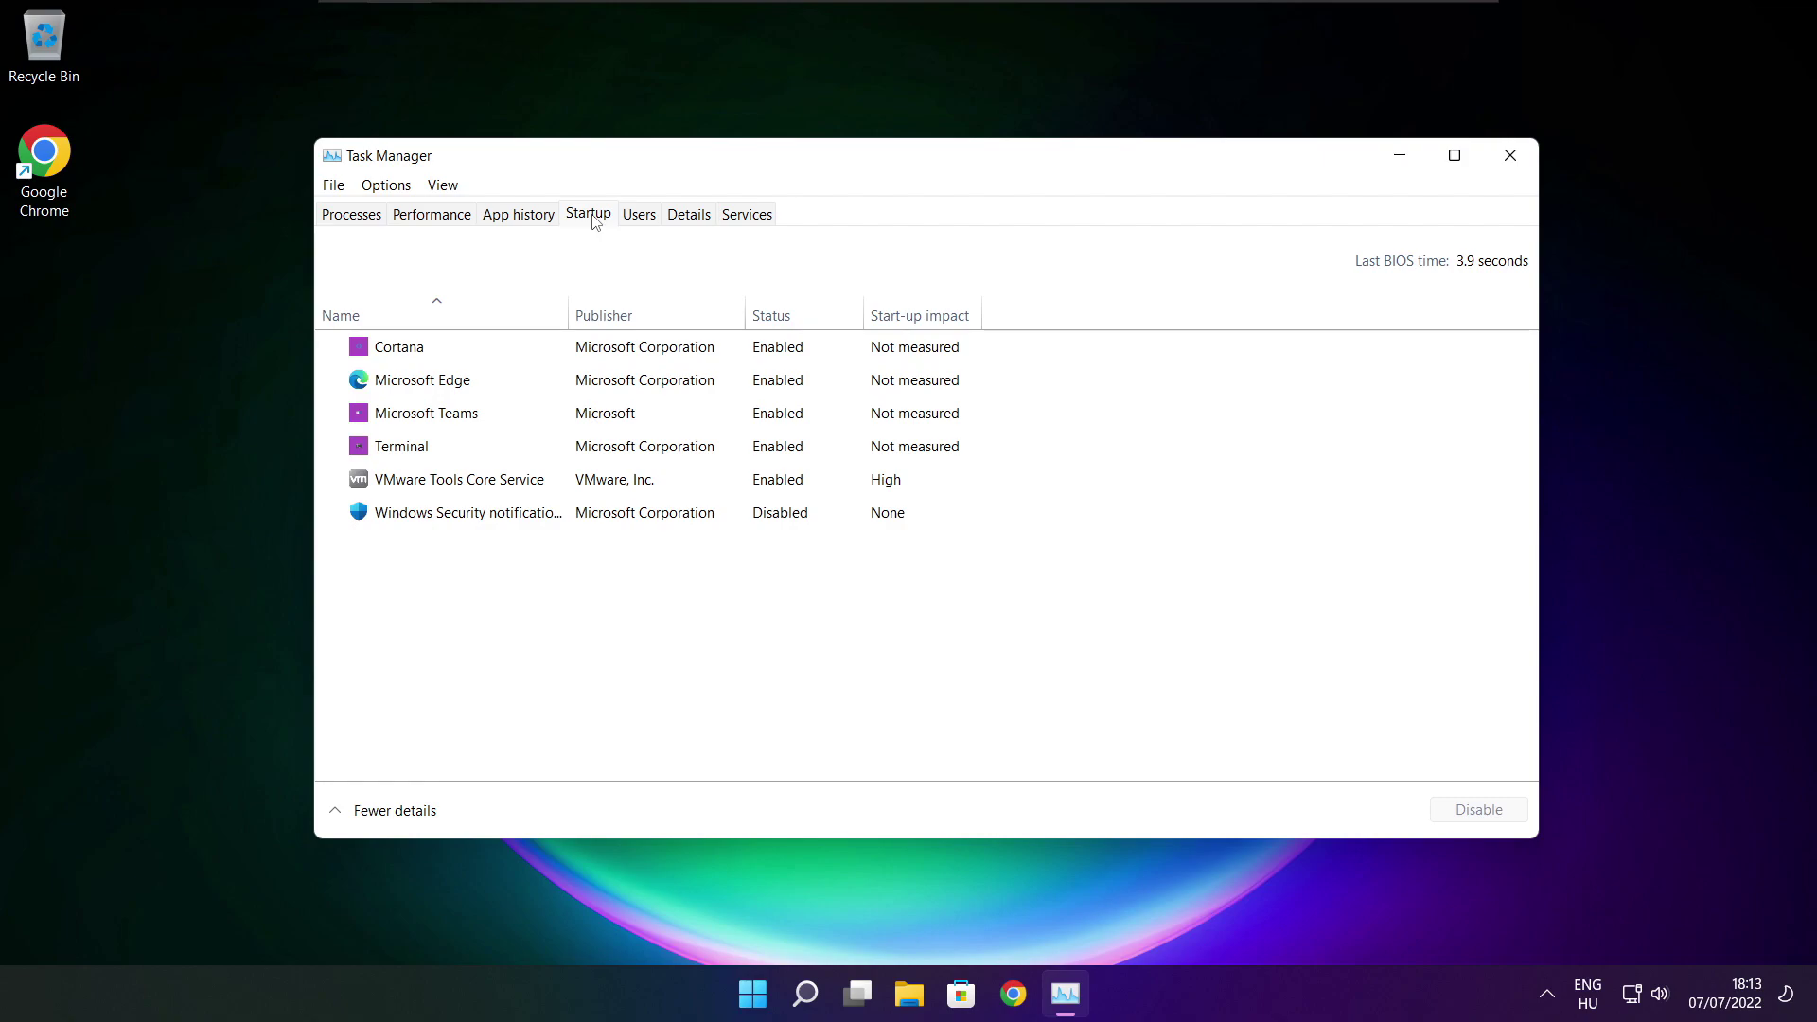
click(692, 358)
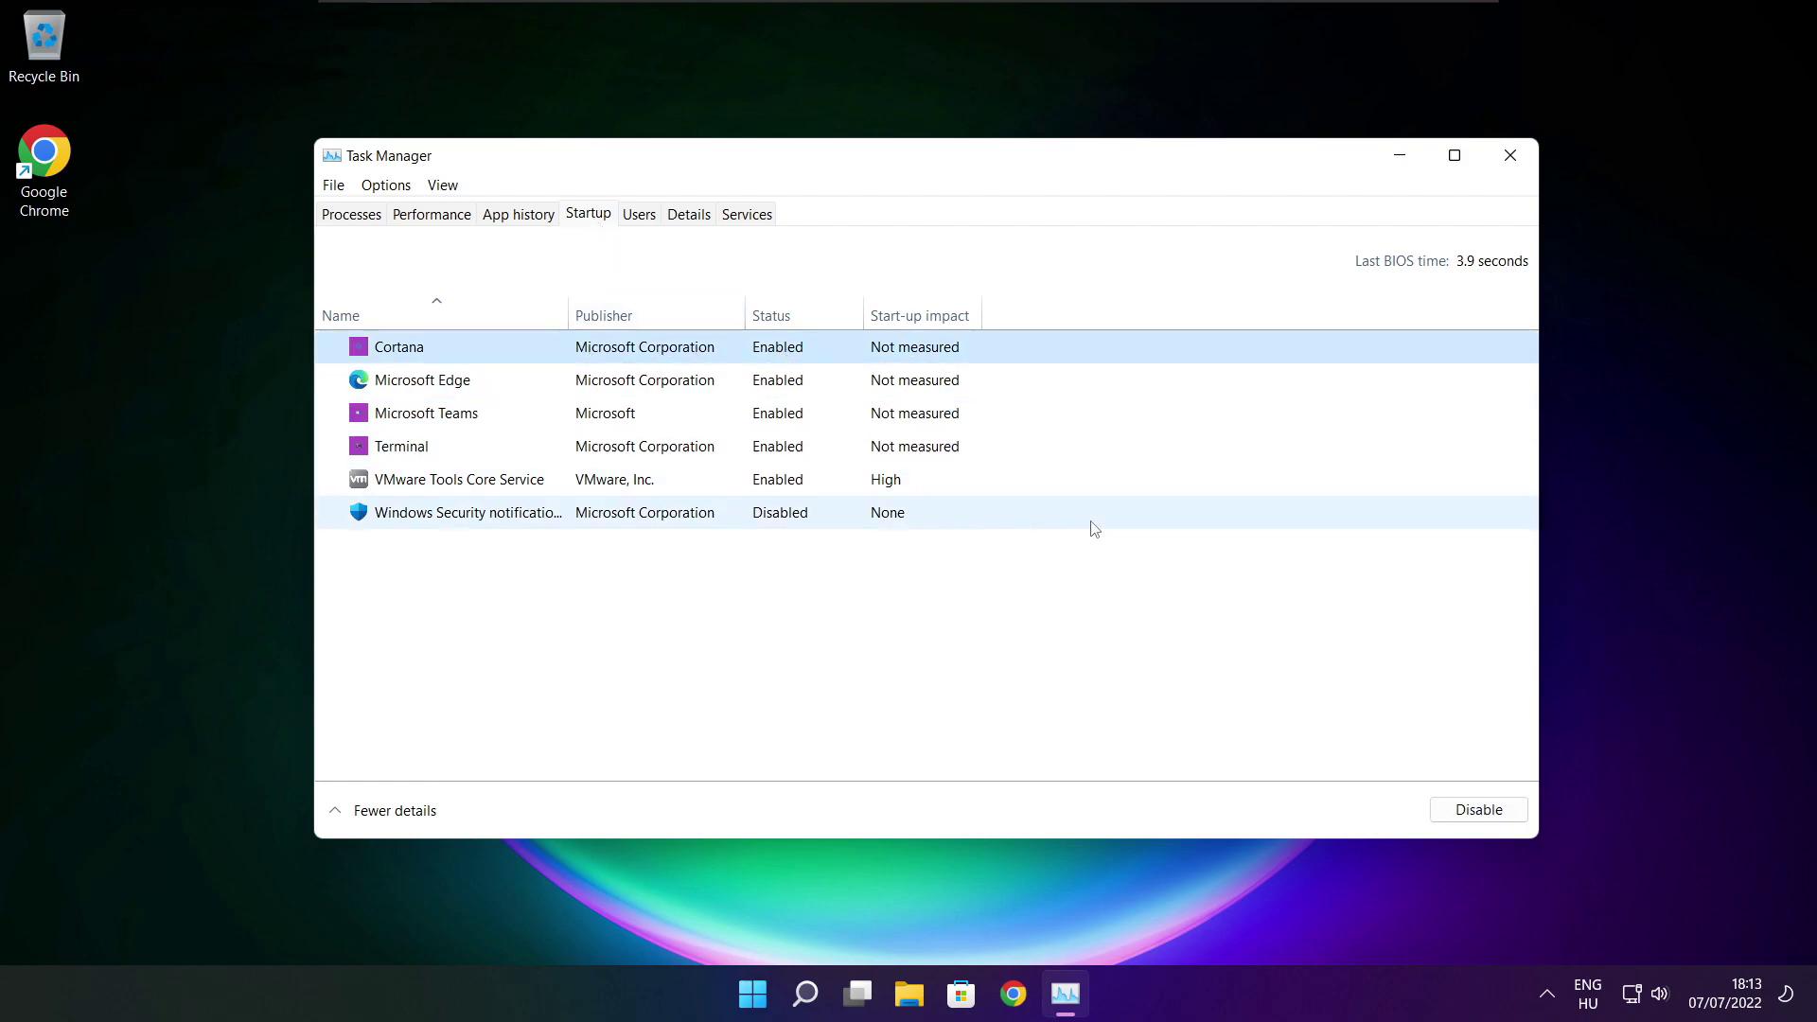
click(1480, 819)
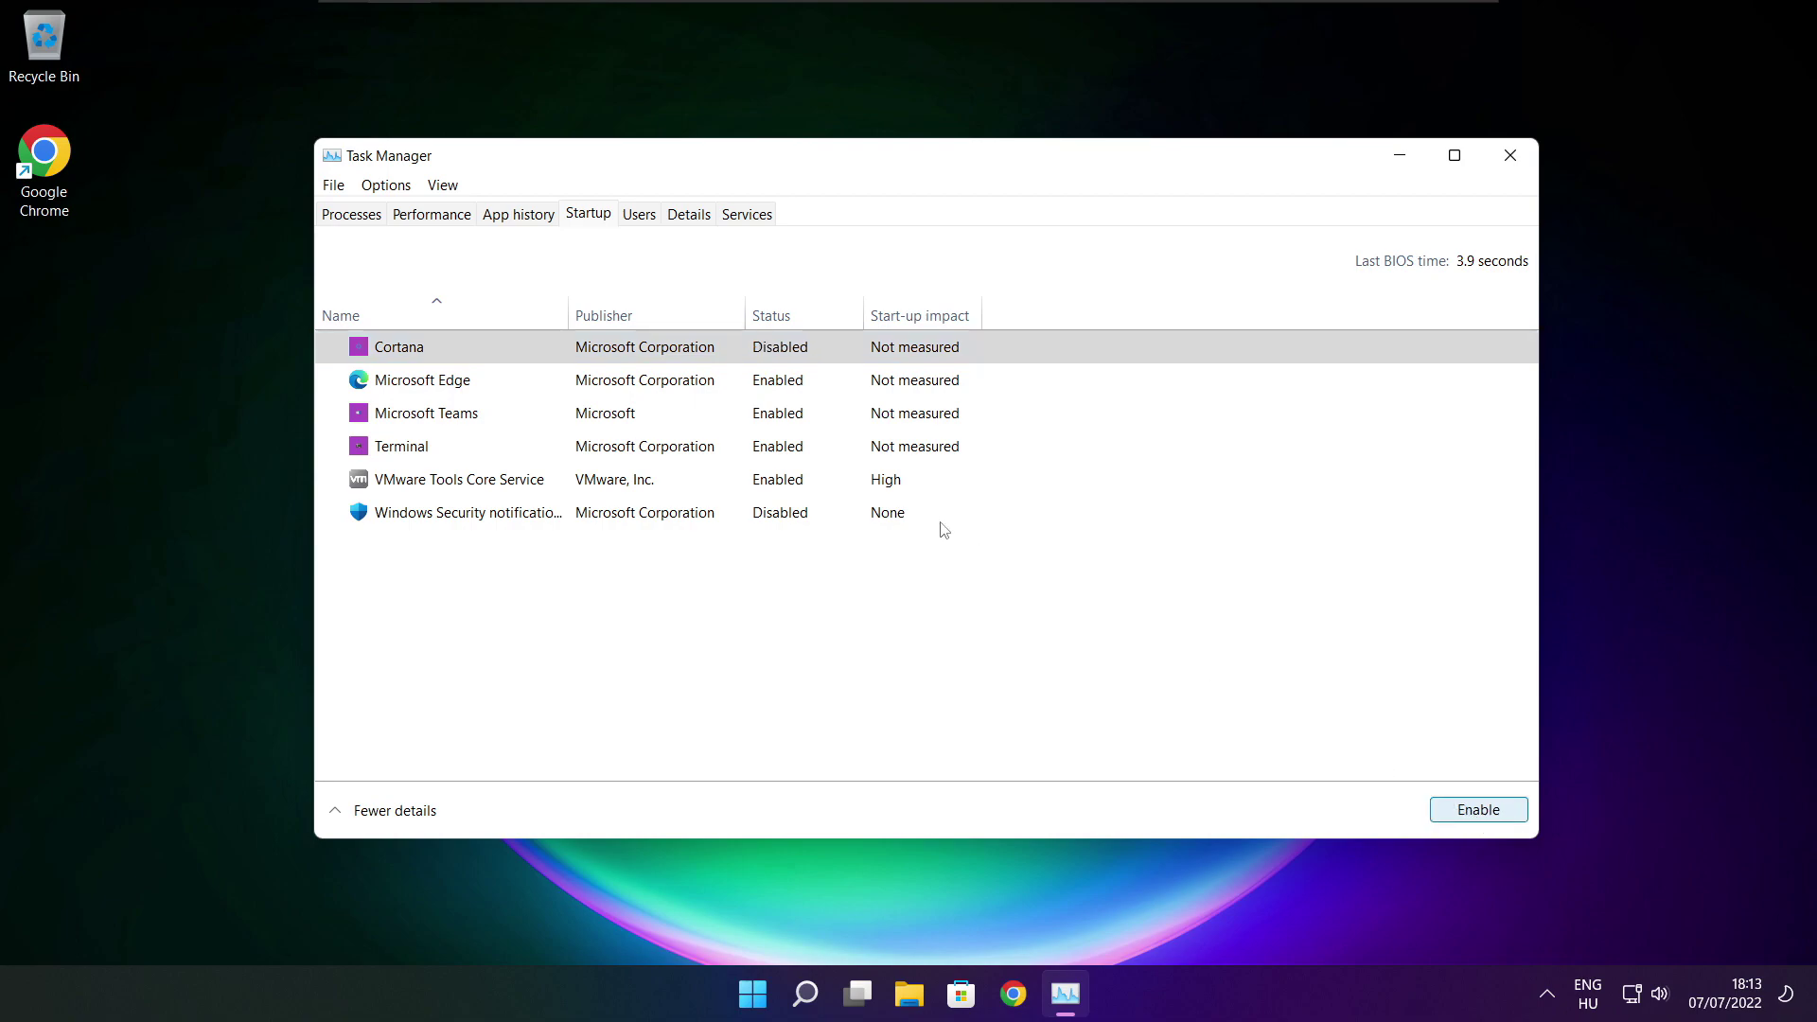
click(566, 386)
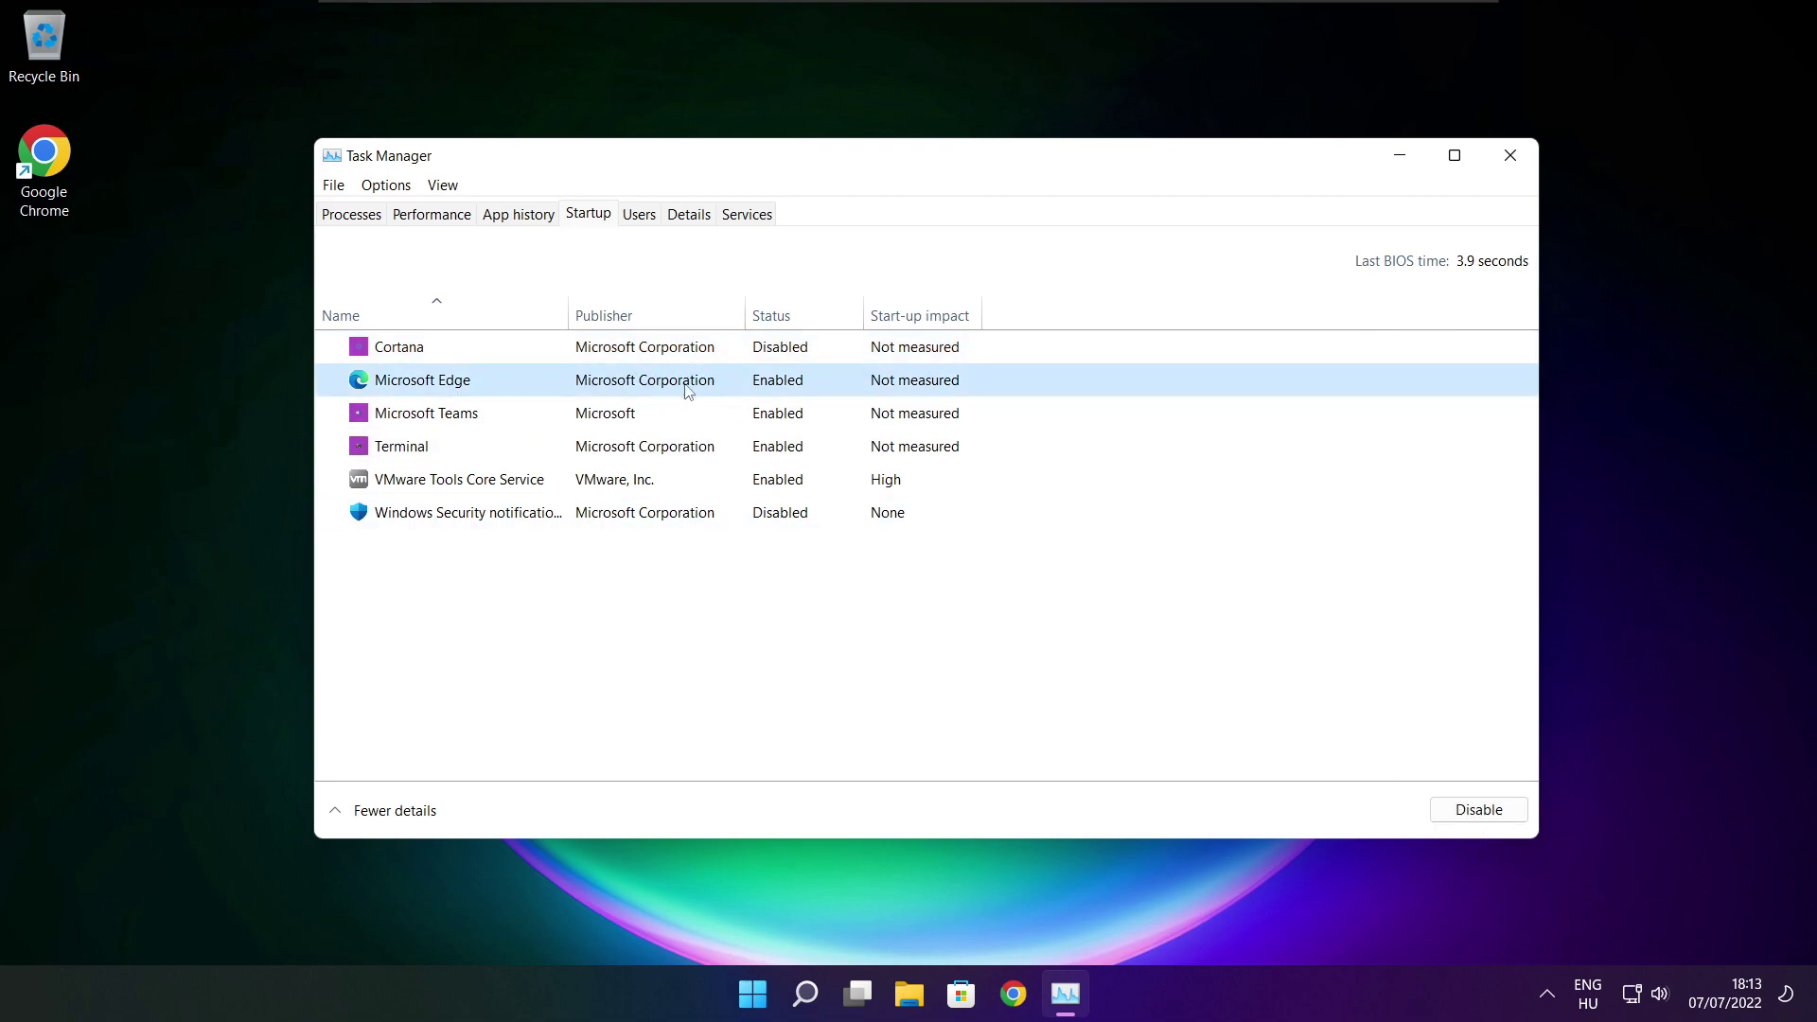
click(1490, 823)
- Disable Microsoft Teams and Terminal at startup as well, then close Task Manager
click(803, 417)
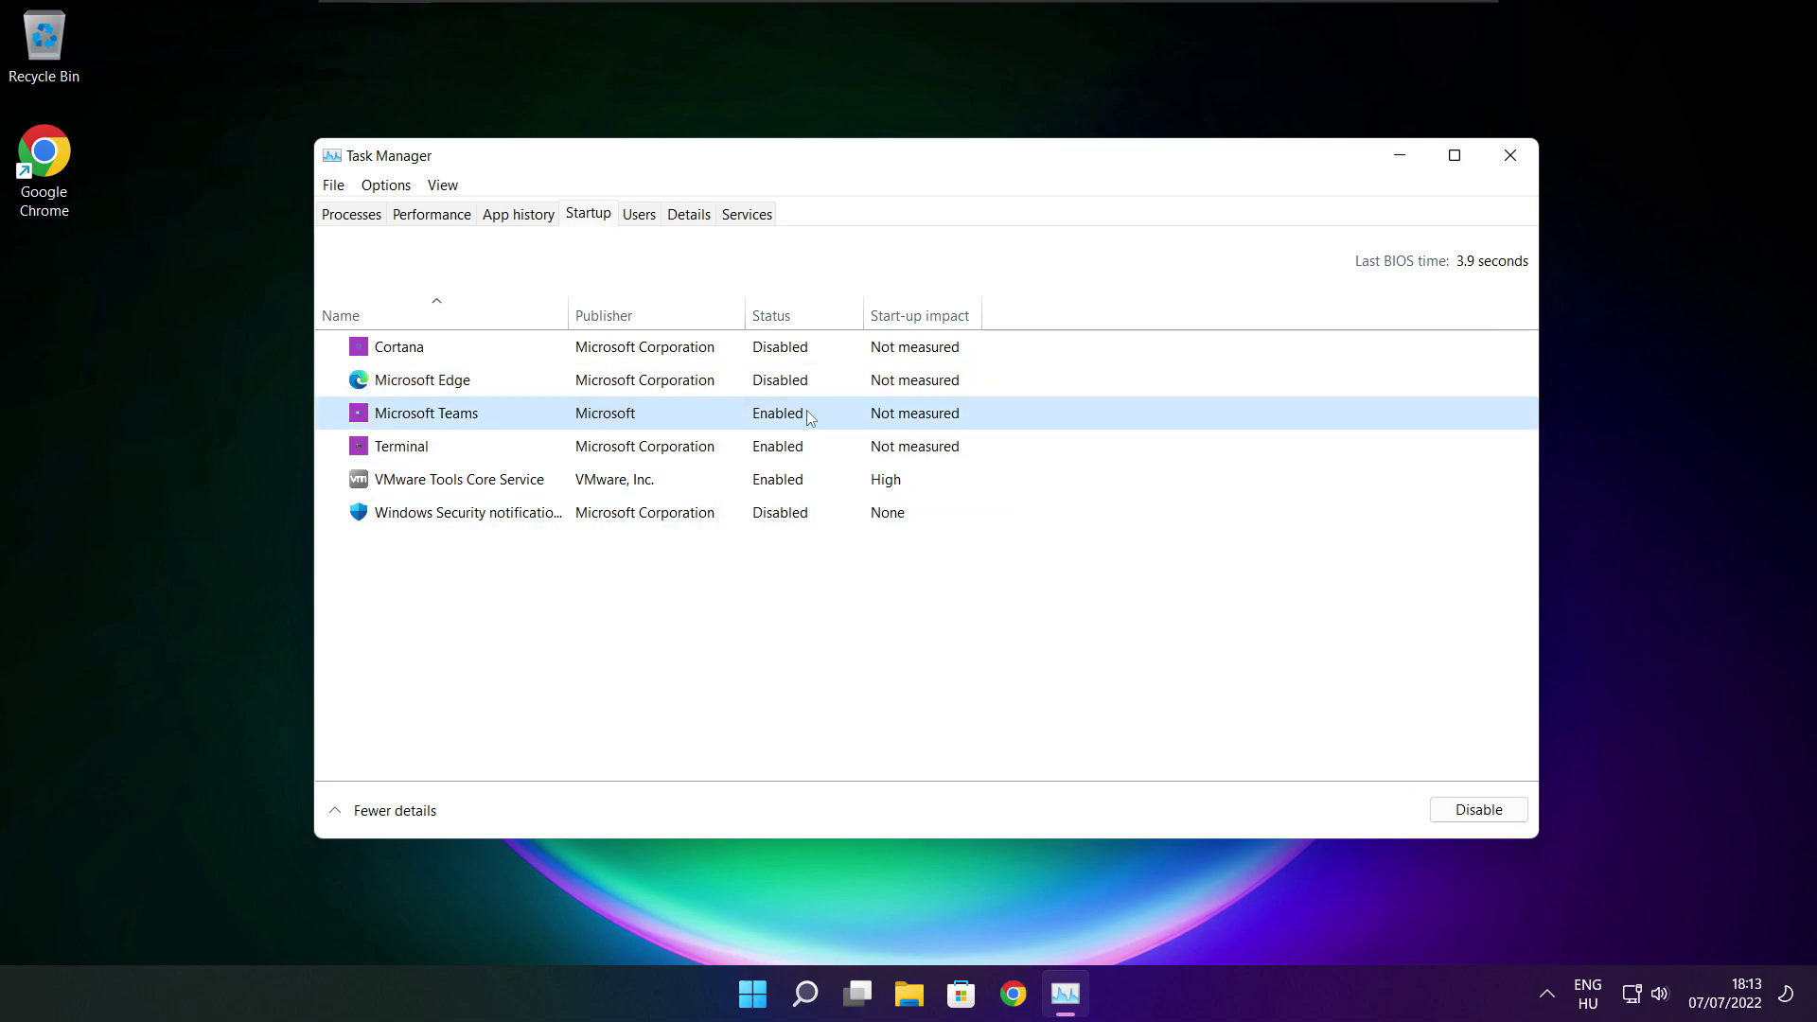
click(1478, 810)
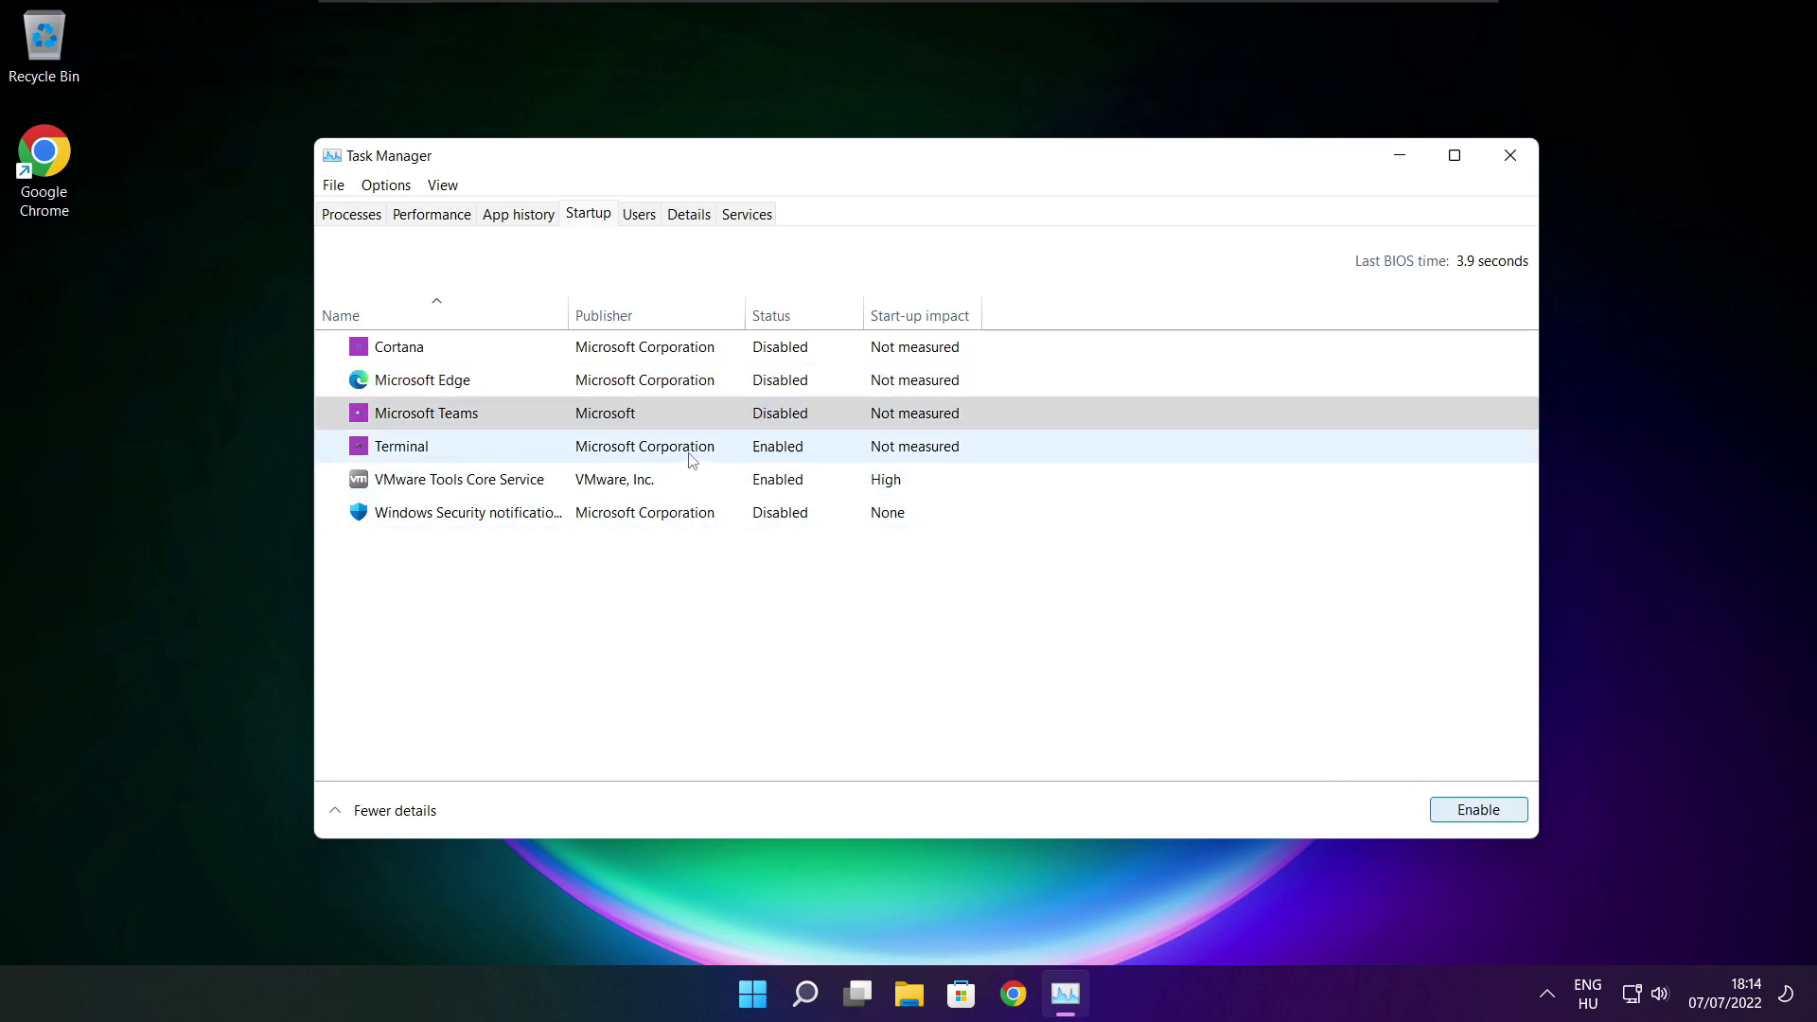
click(692, 459)
click(1499, 813)
click(776, 457)
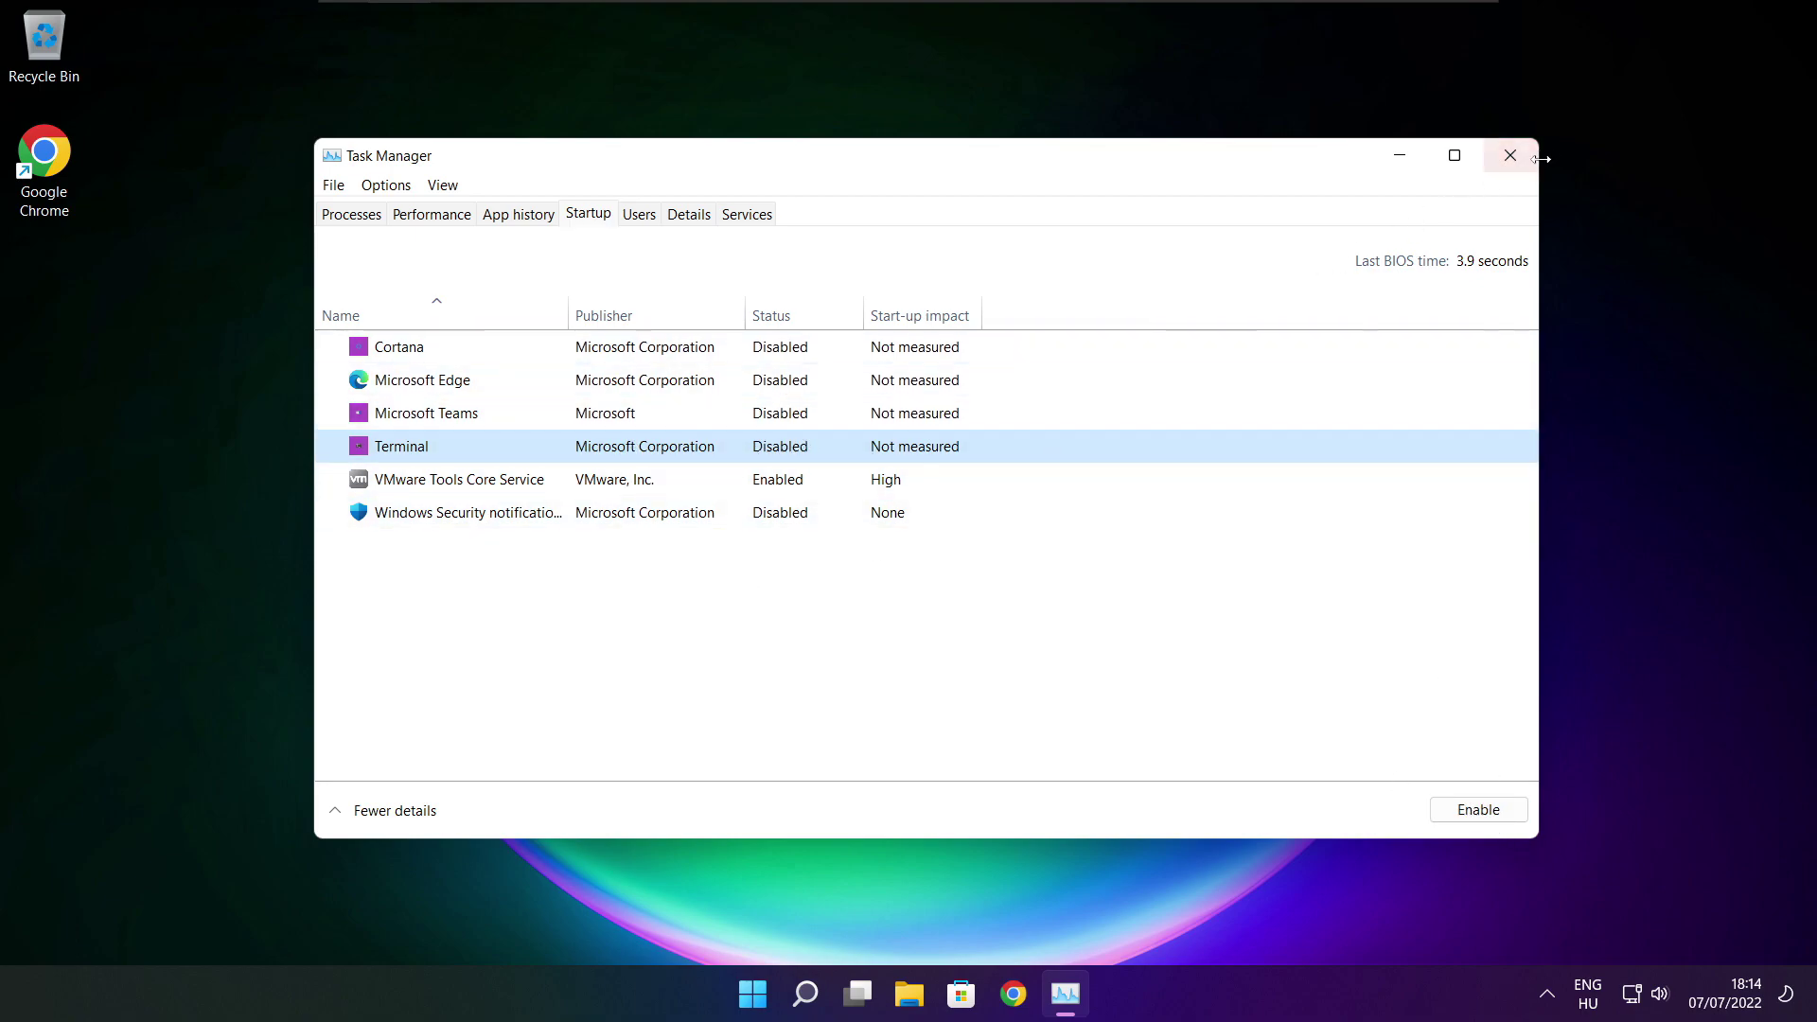
click(1508, 158)
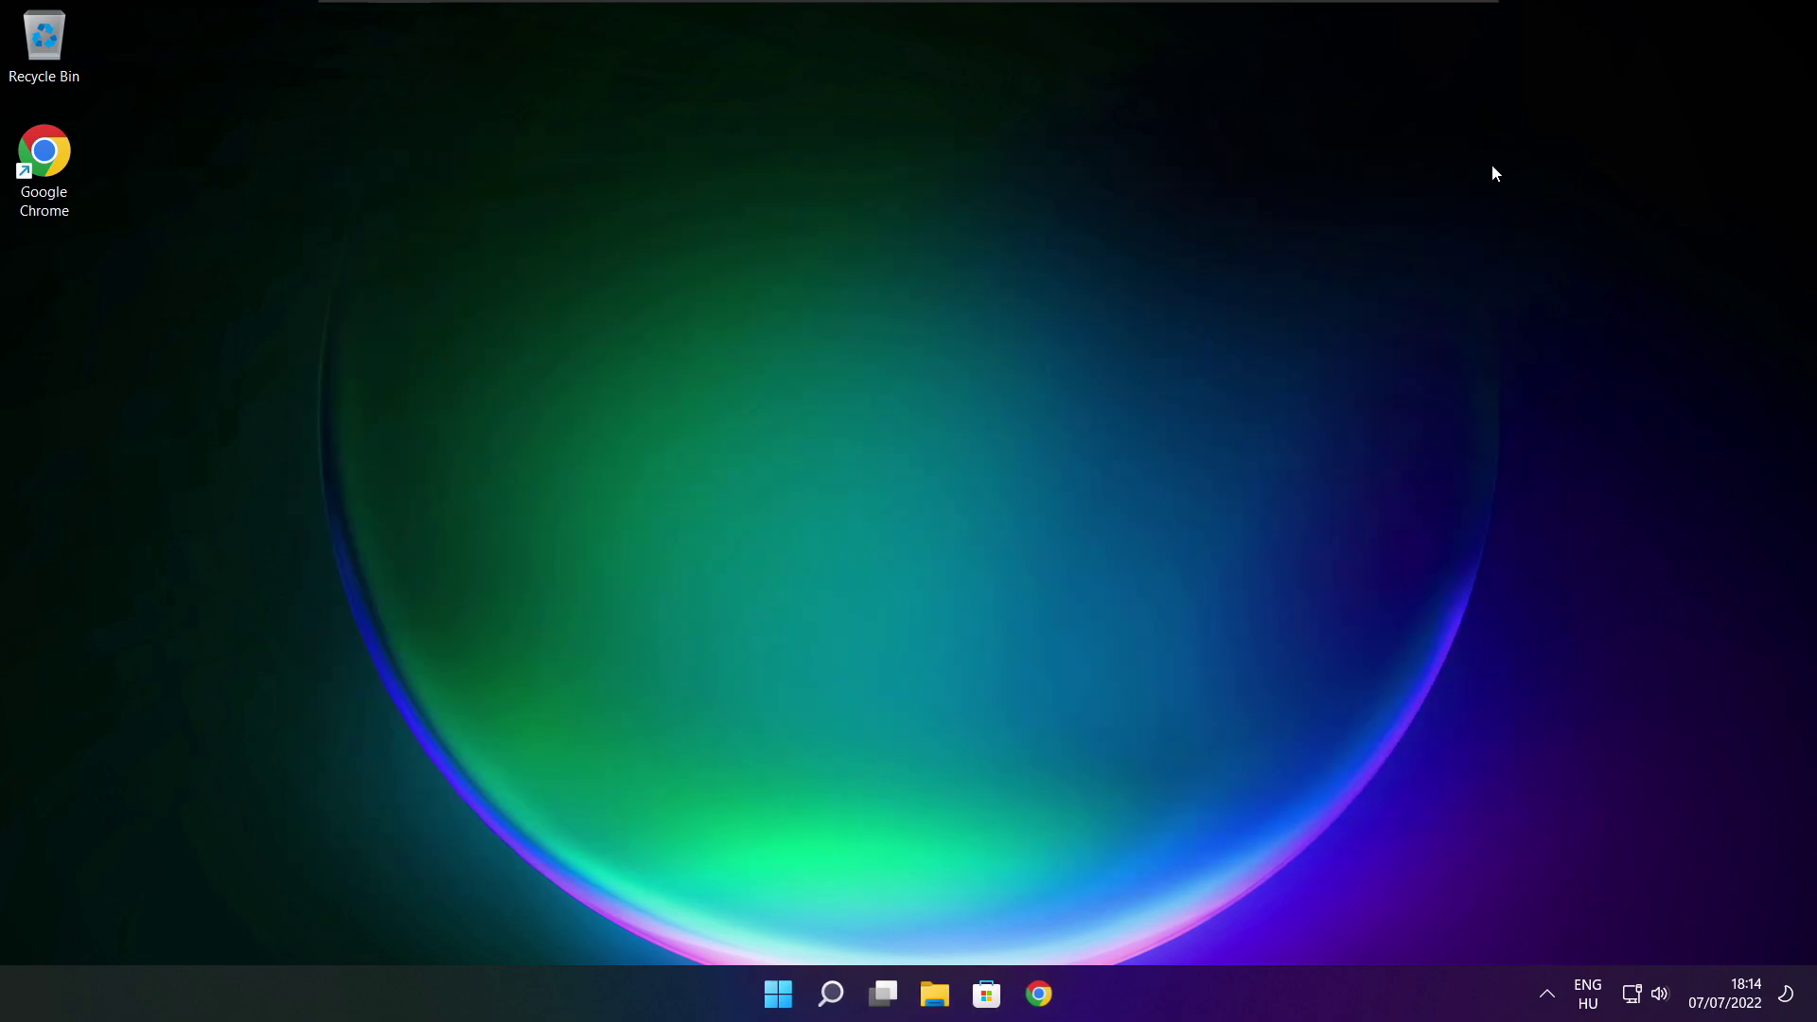
- Analyse drive C: in Defragment and Optimise Drives (9% fragmented) and start optimising it
click(831, 1005)
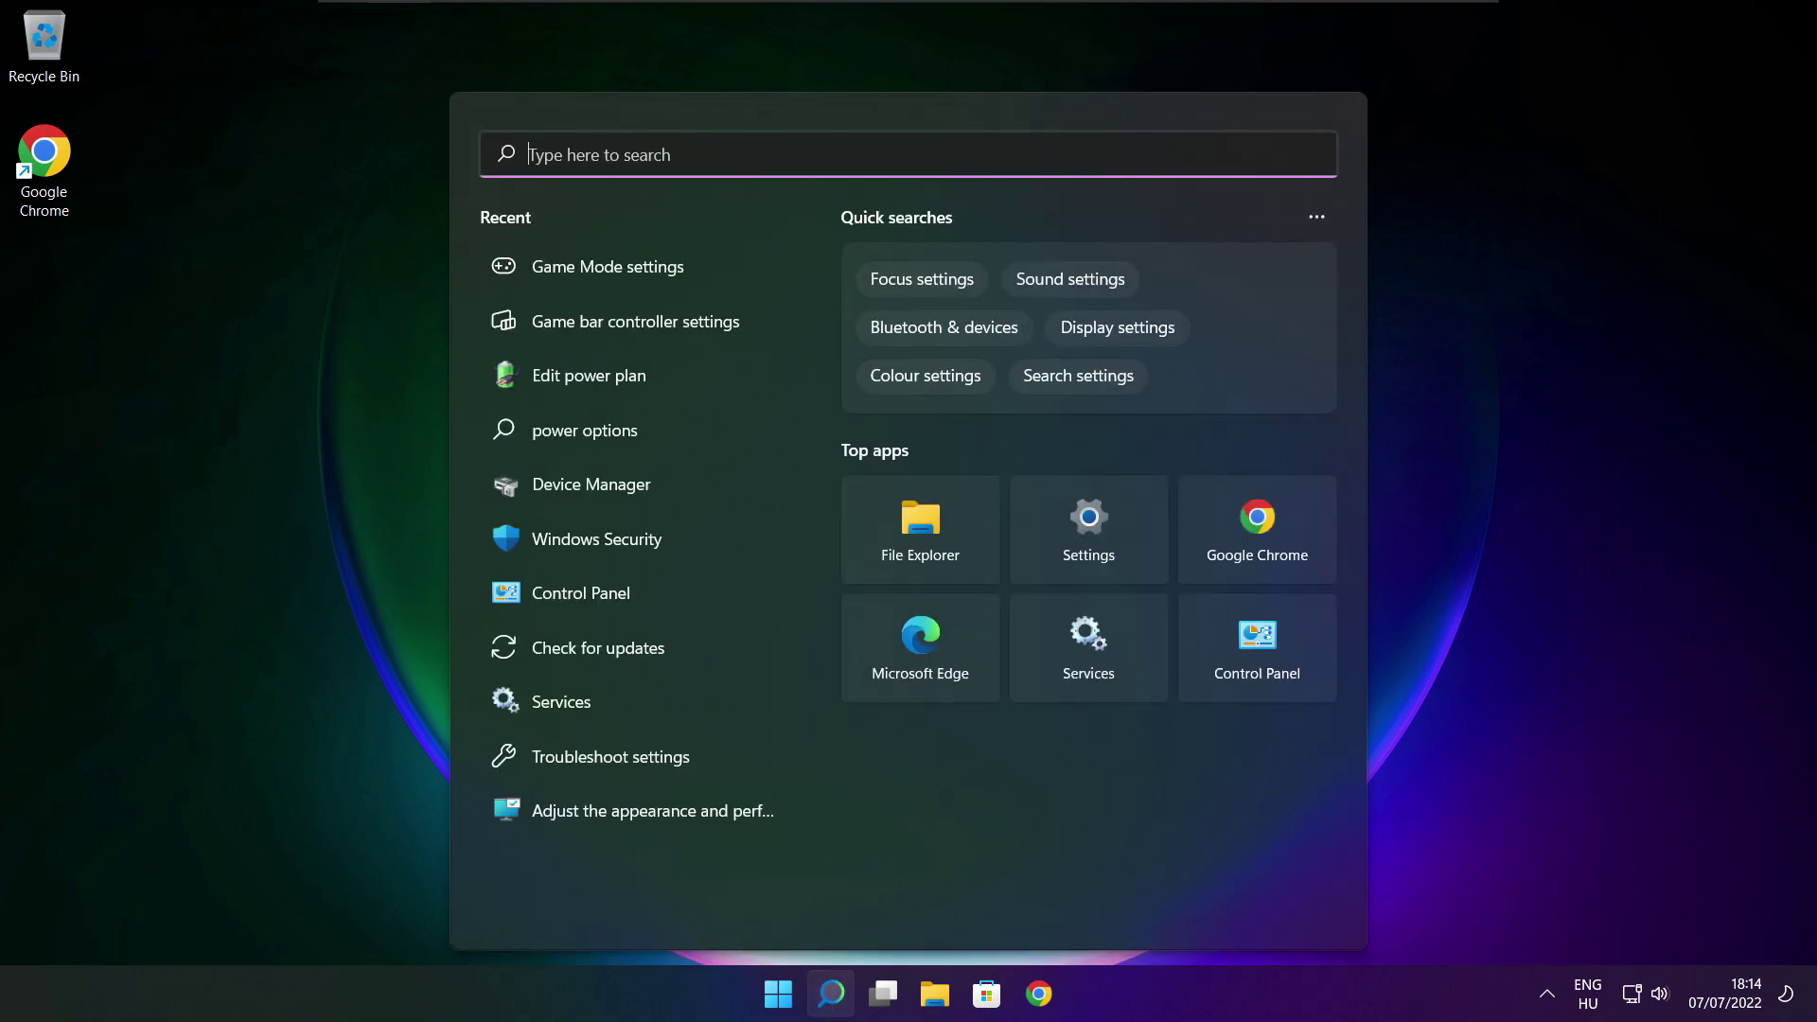
text(optimi)
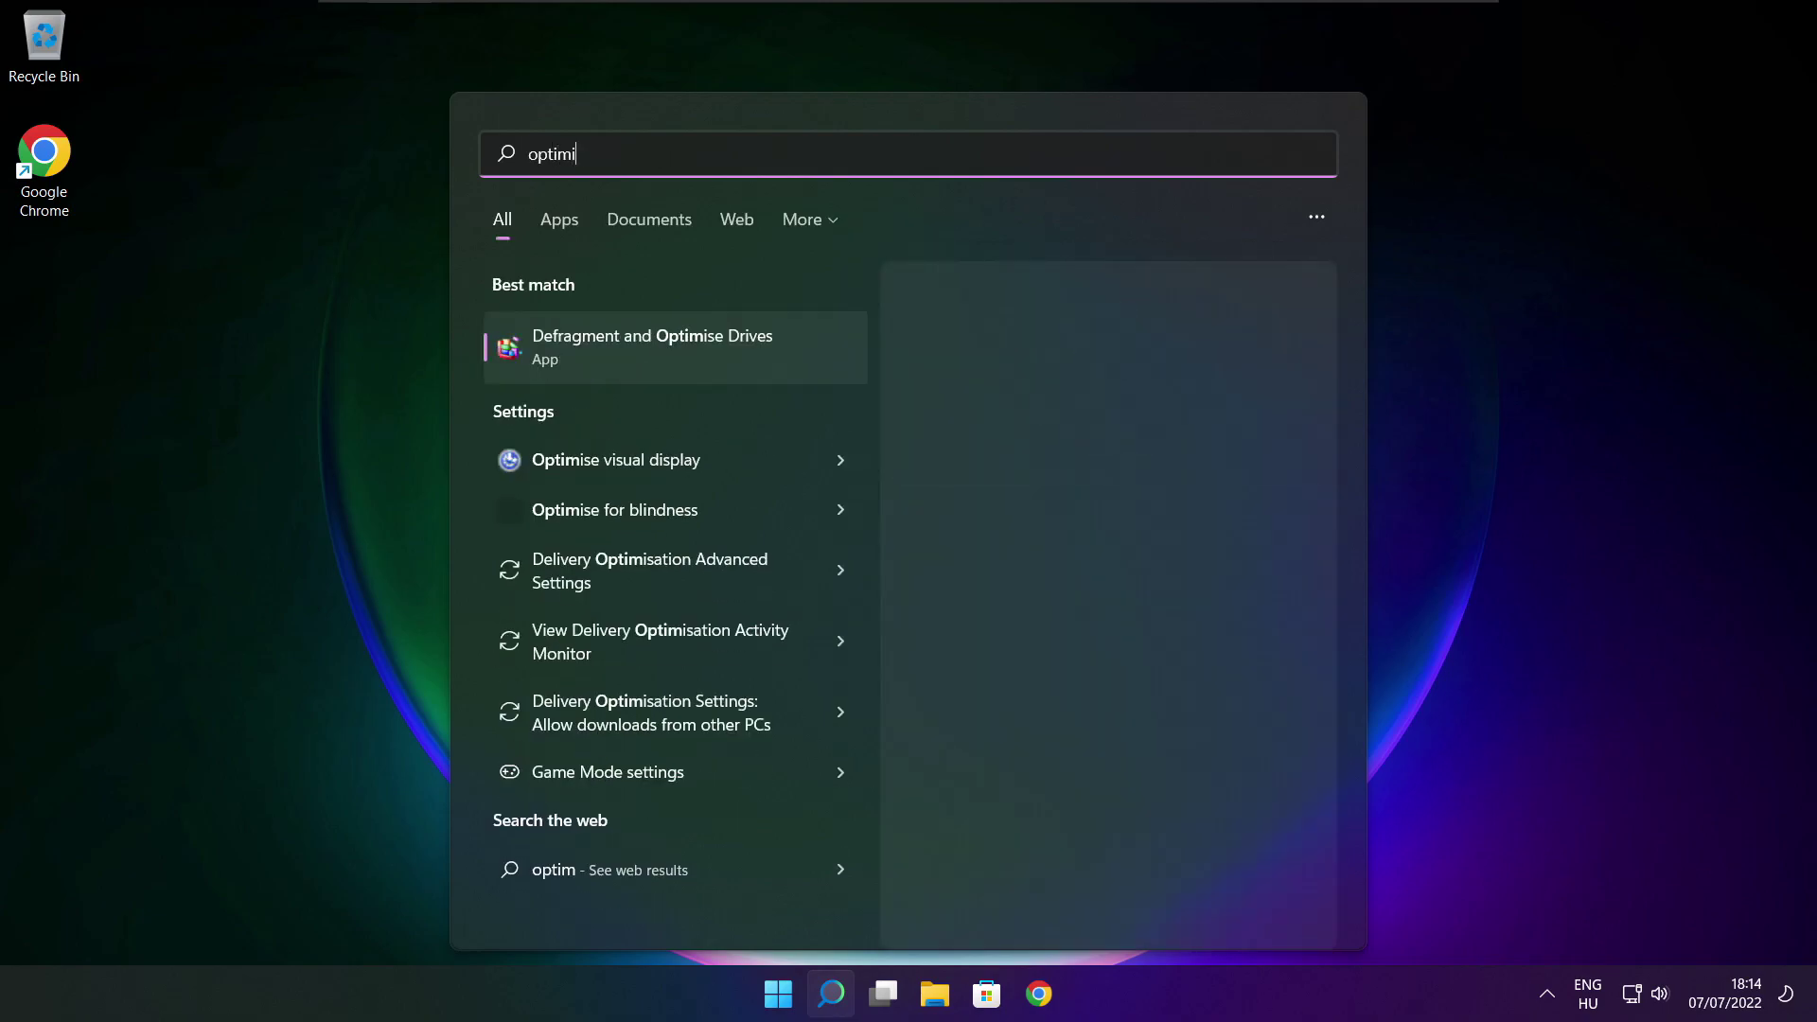
text(se)
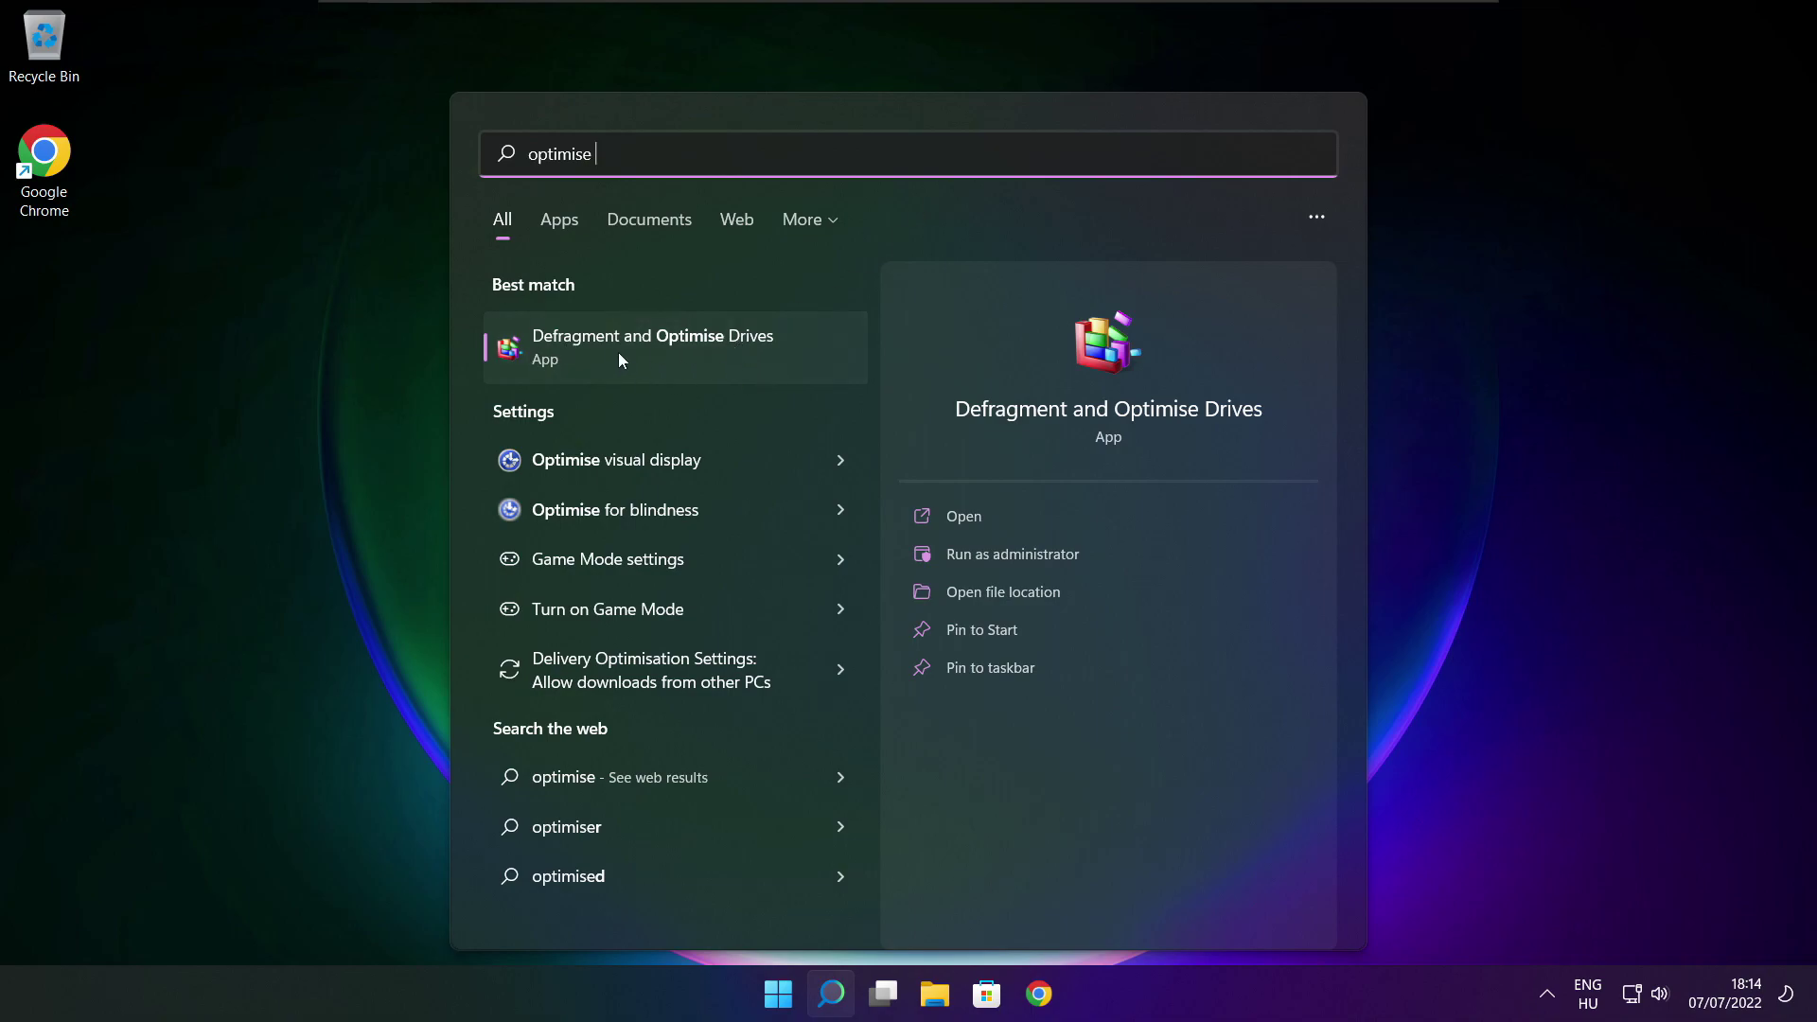
click(695, 345)
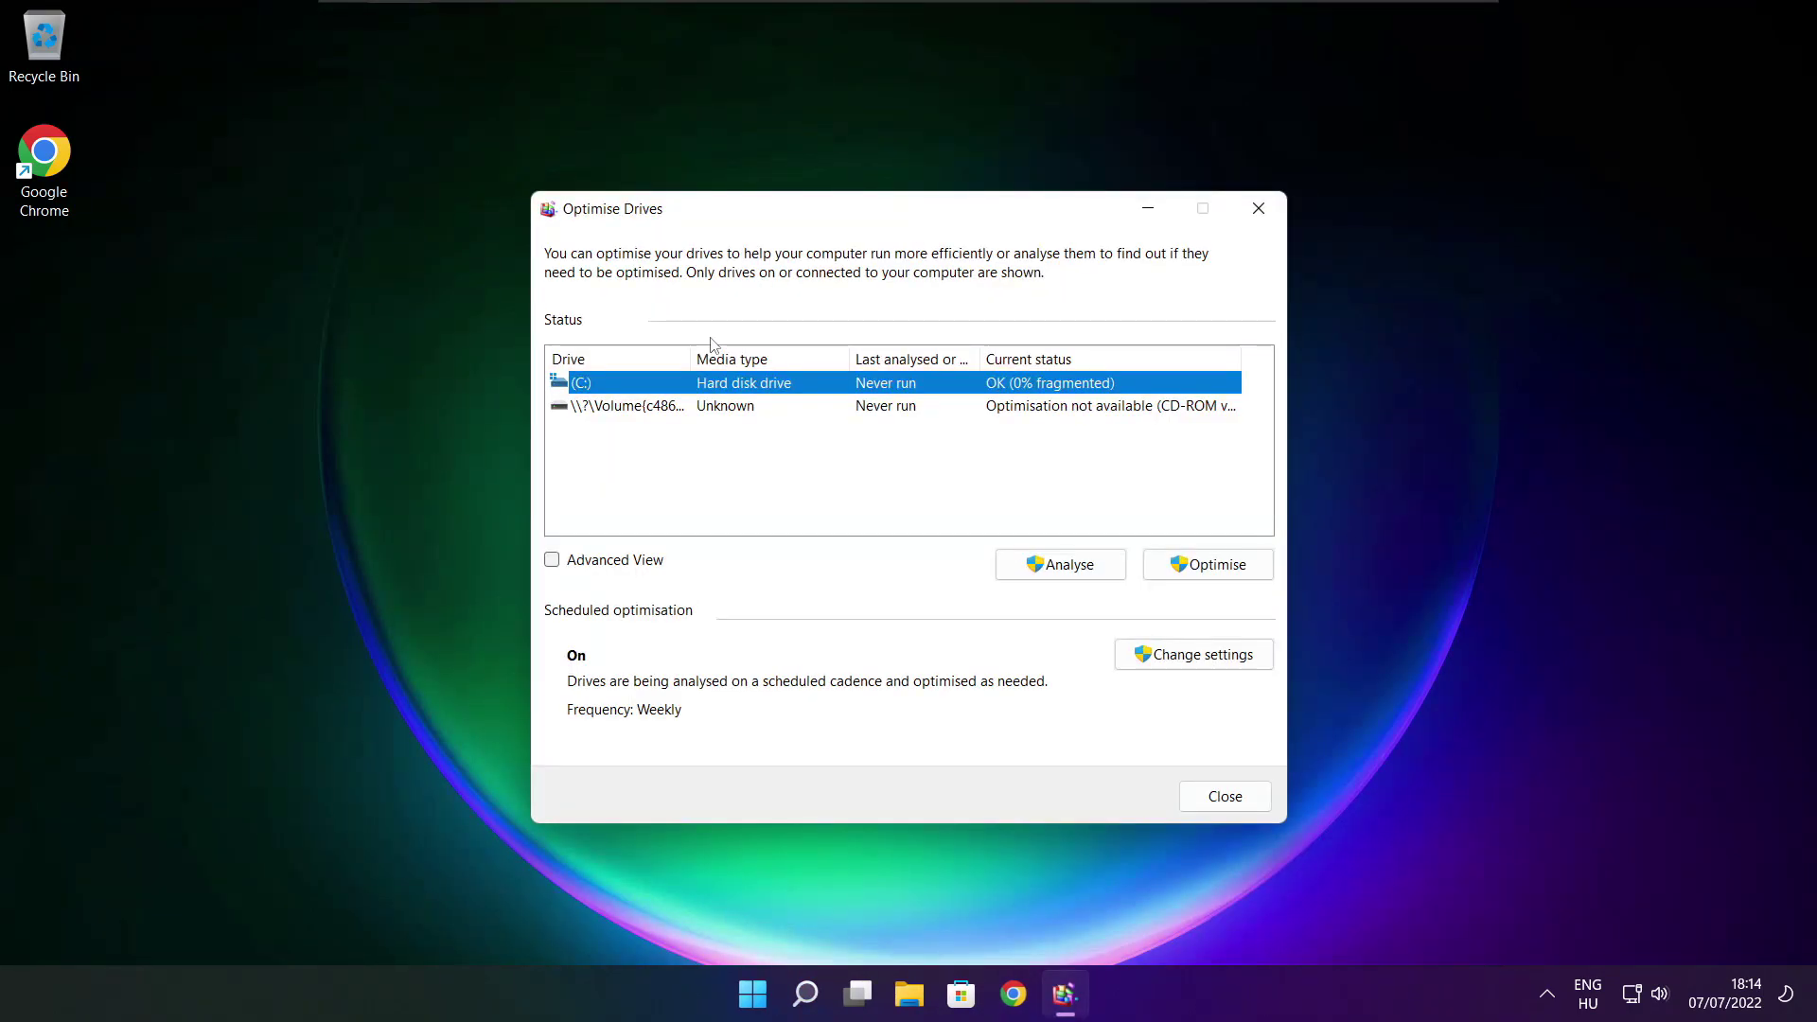
click(1049, 566)
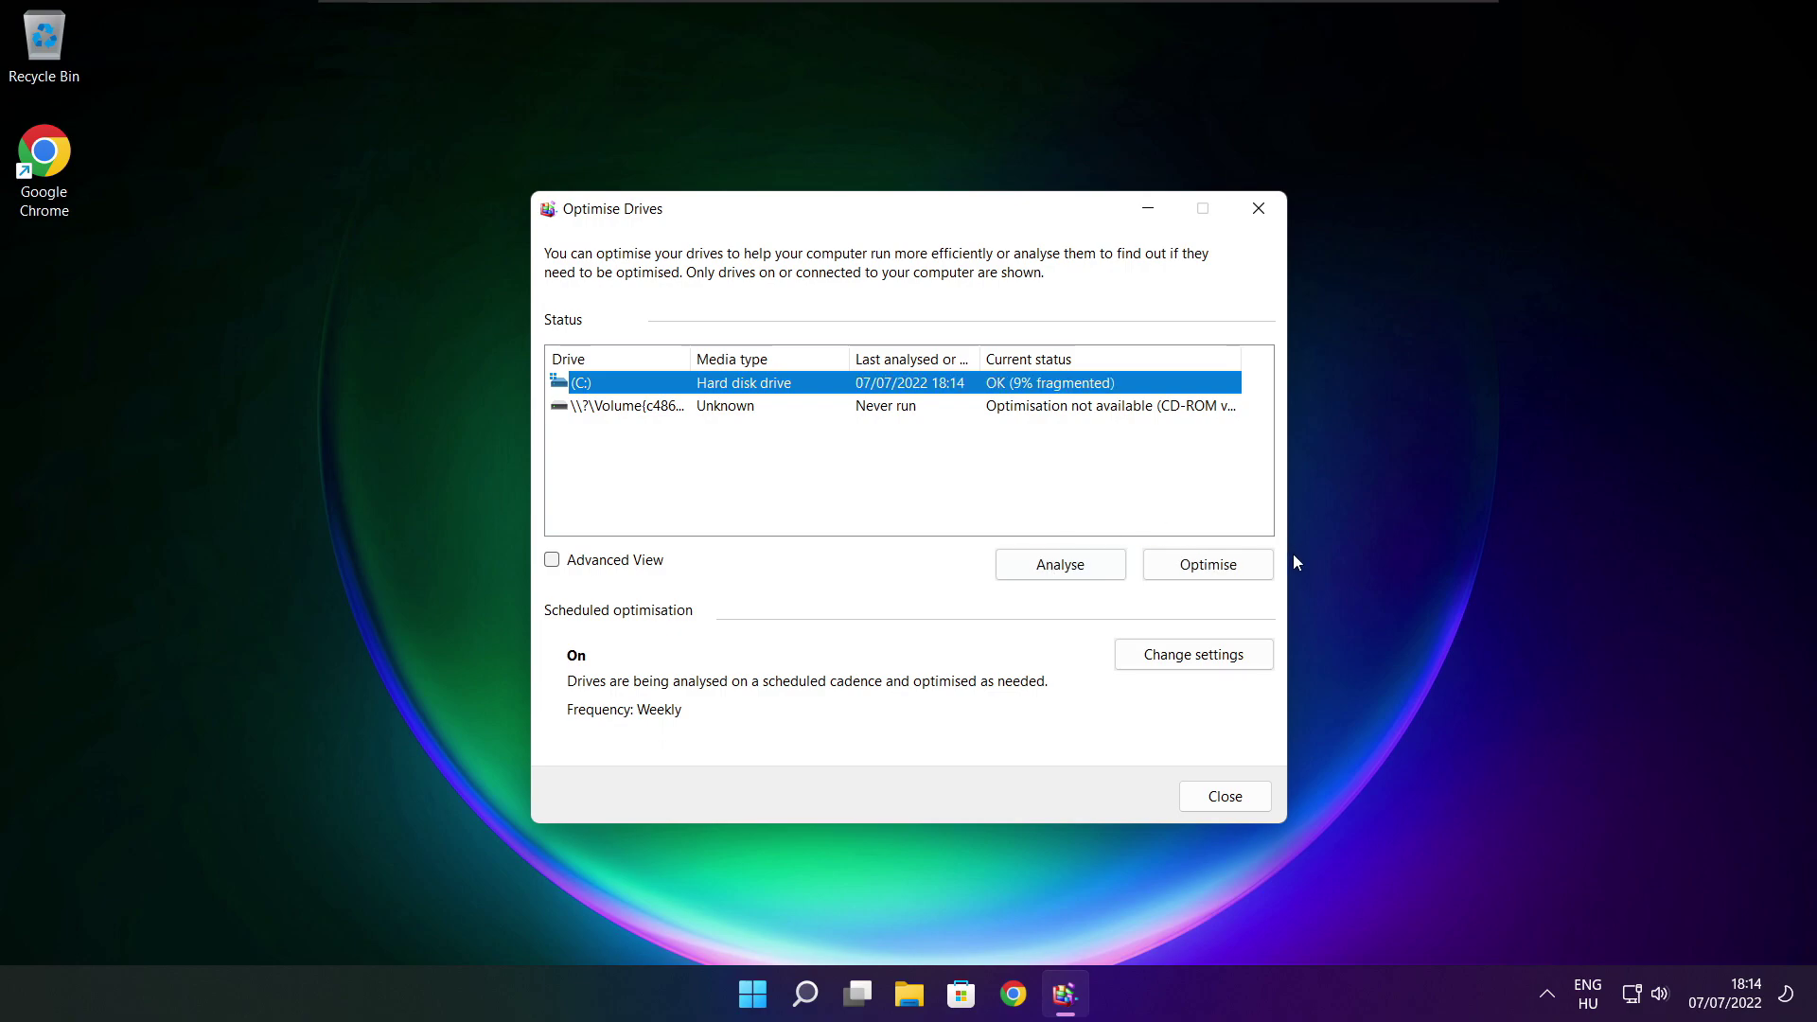
click(1216, 571)
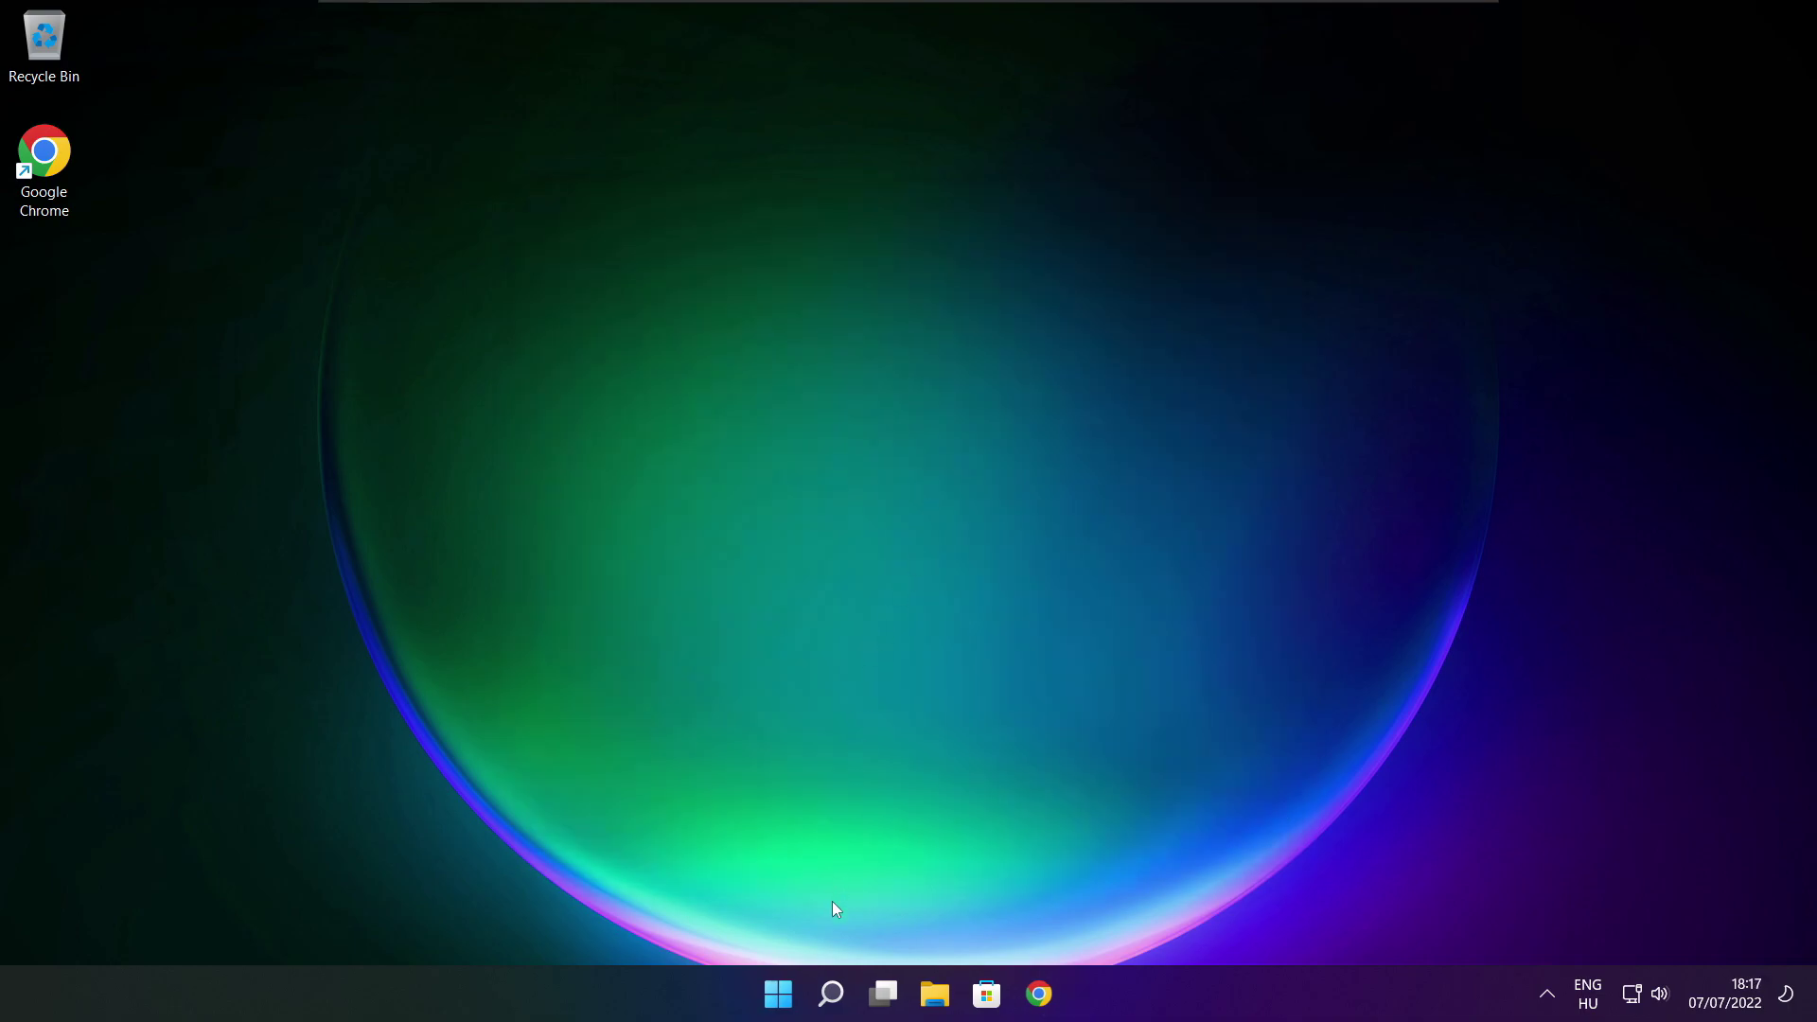
- Run a fresh Windows Update check, which reports up to date, then close Settings
click(832, 998)
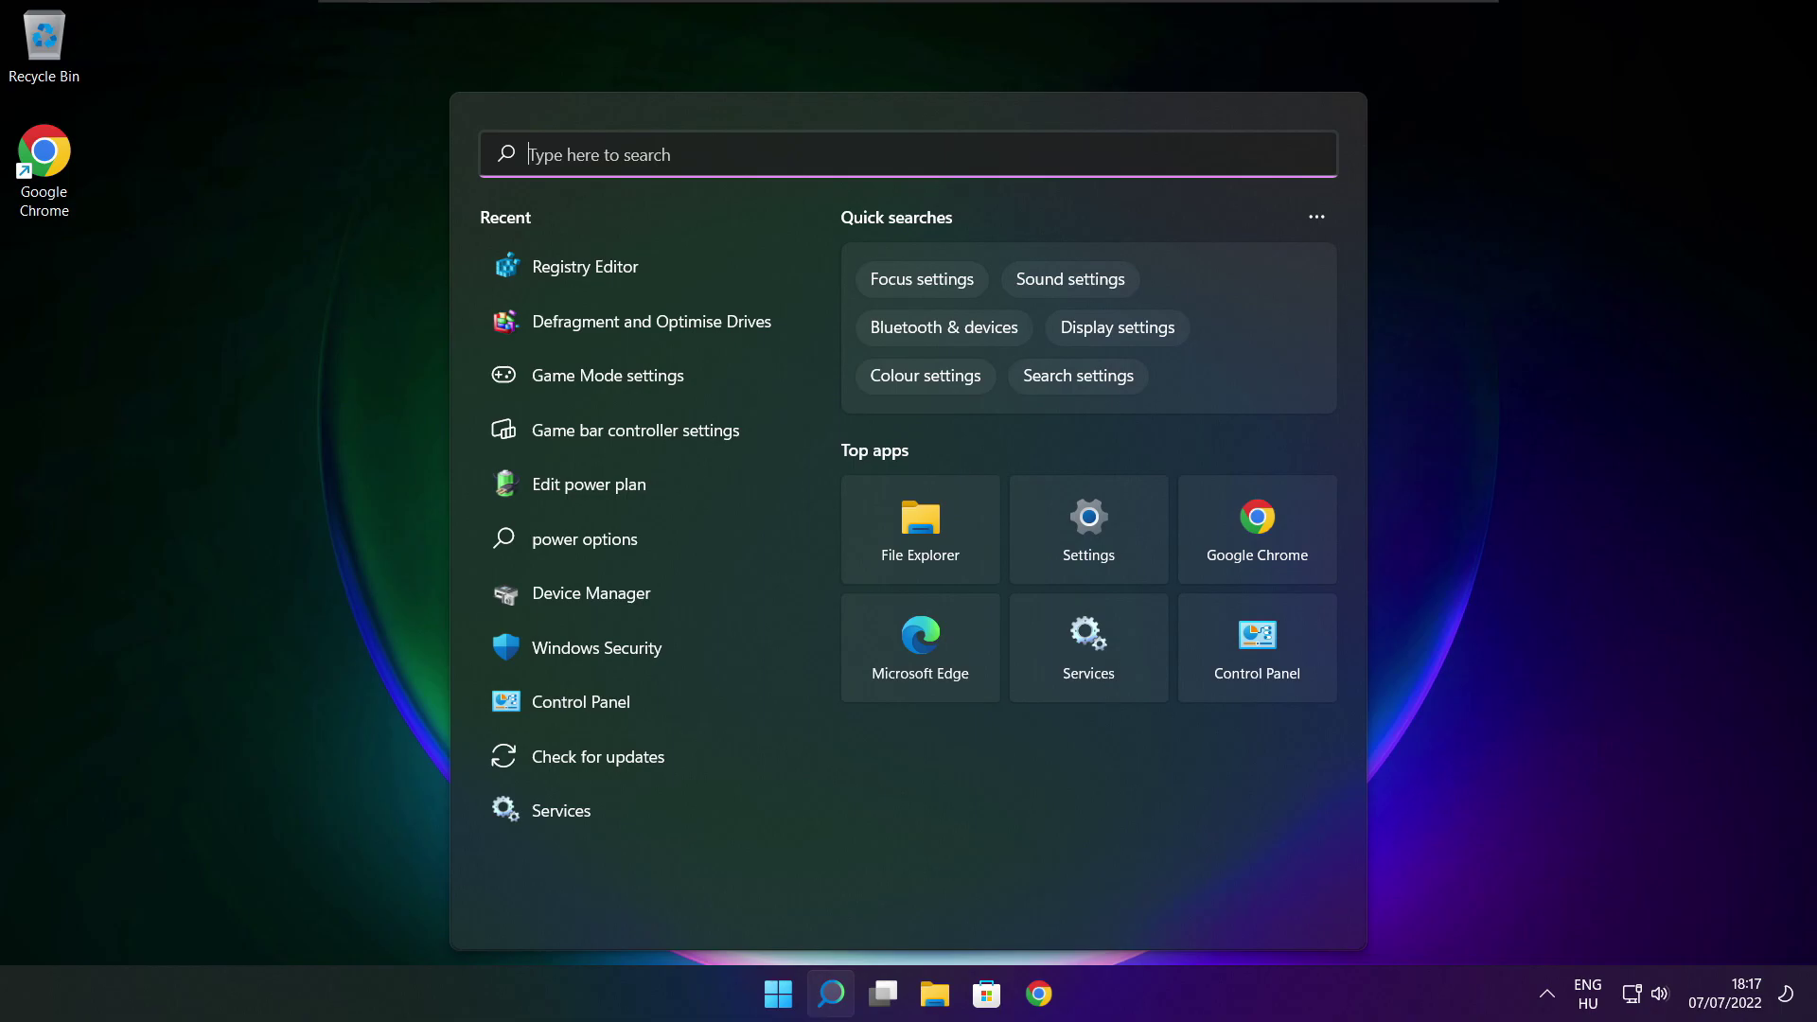
text(updates)
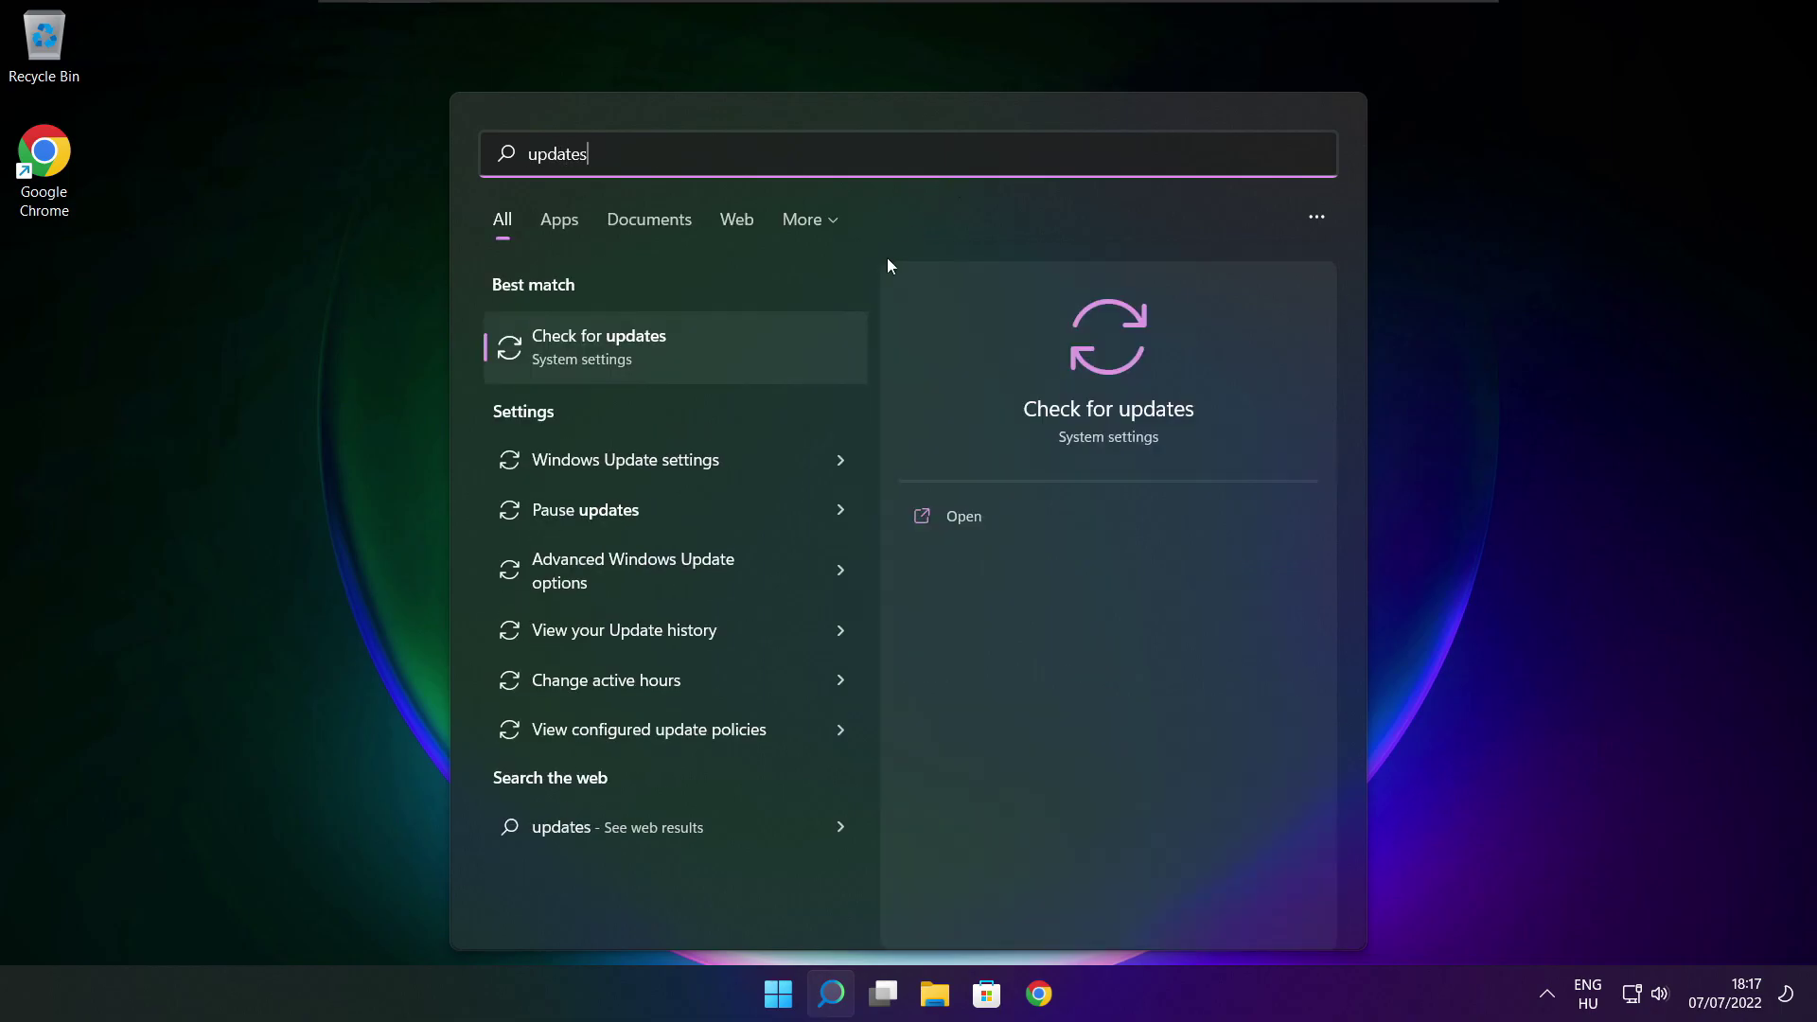
click(659, 358)
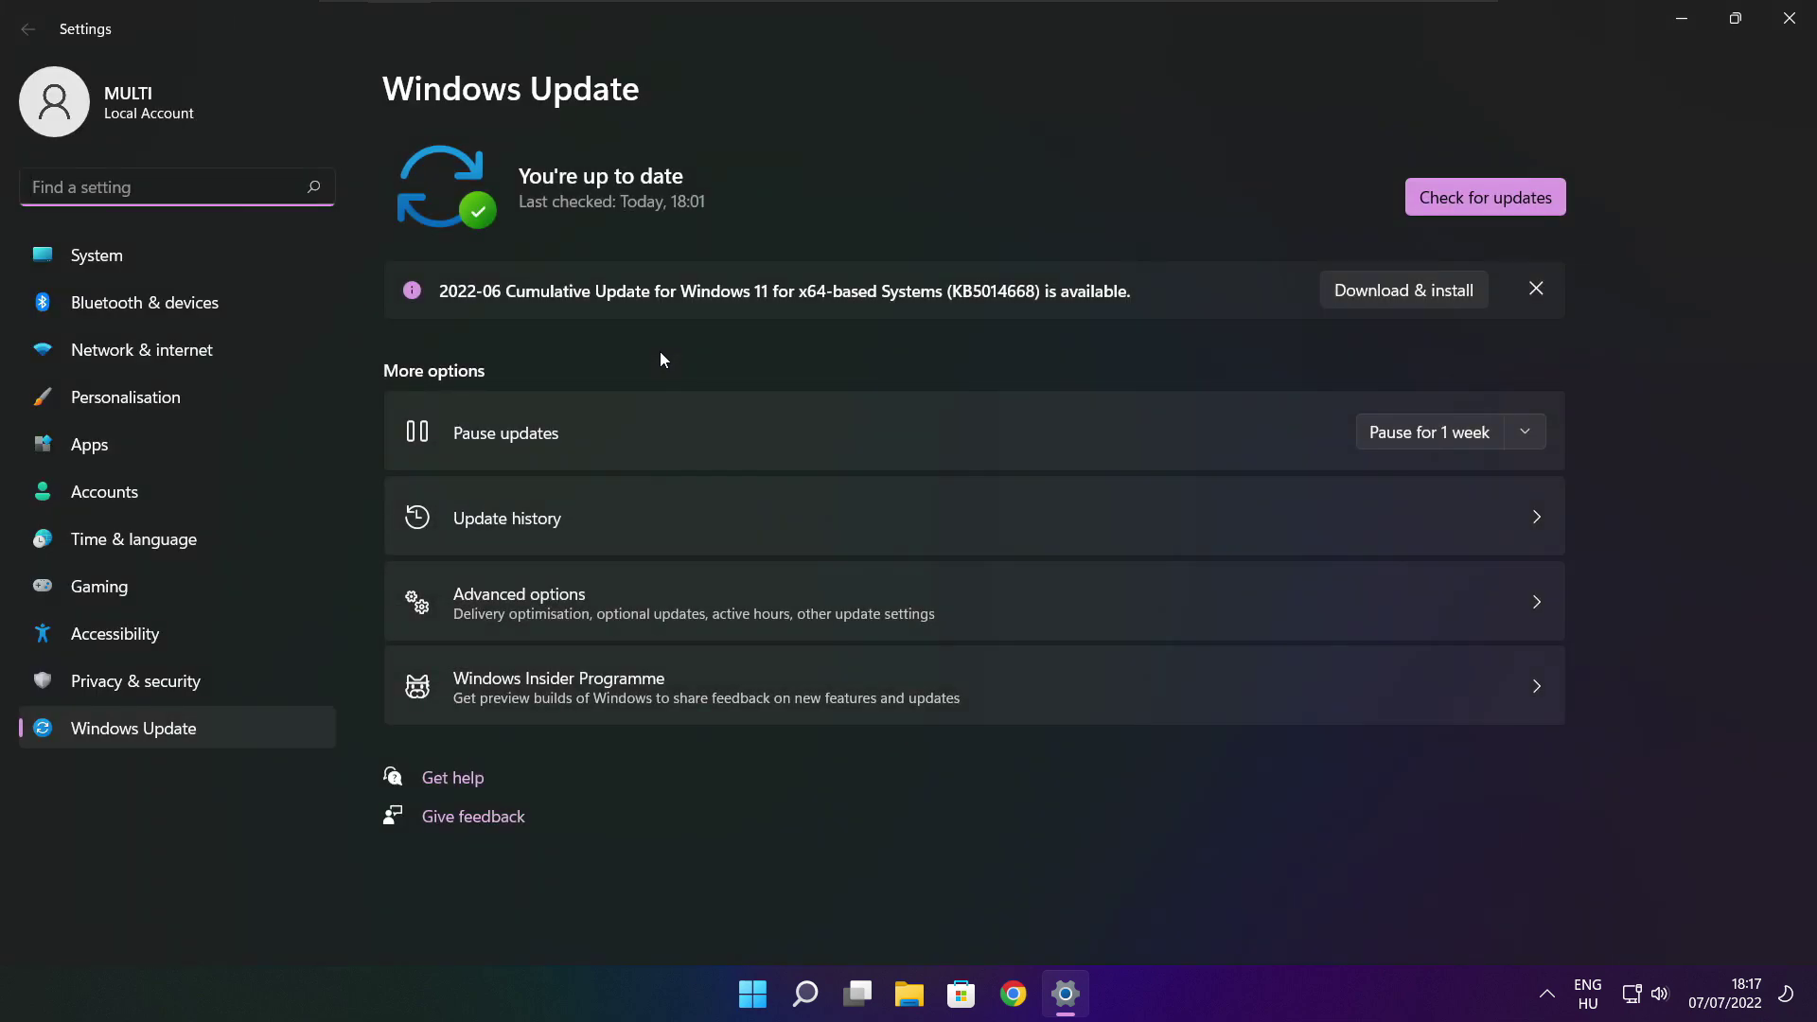
click(1485, 197)
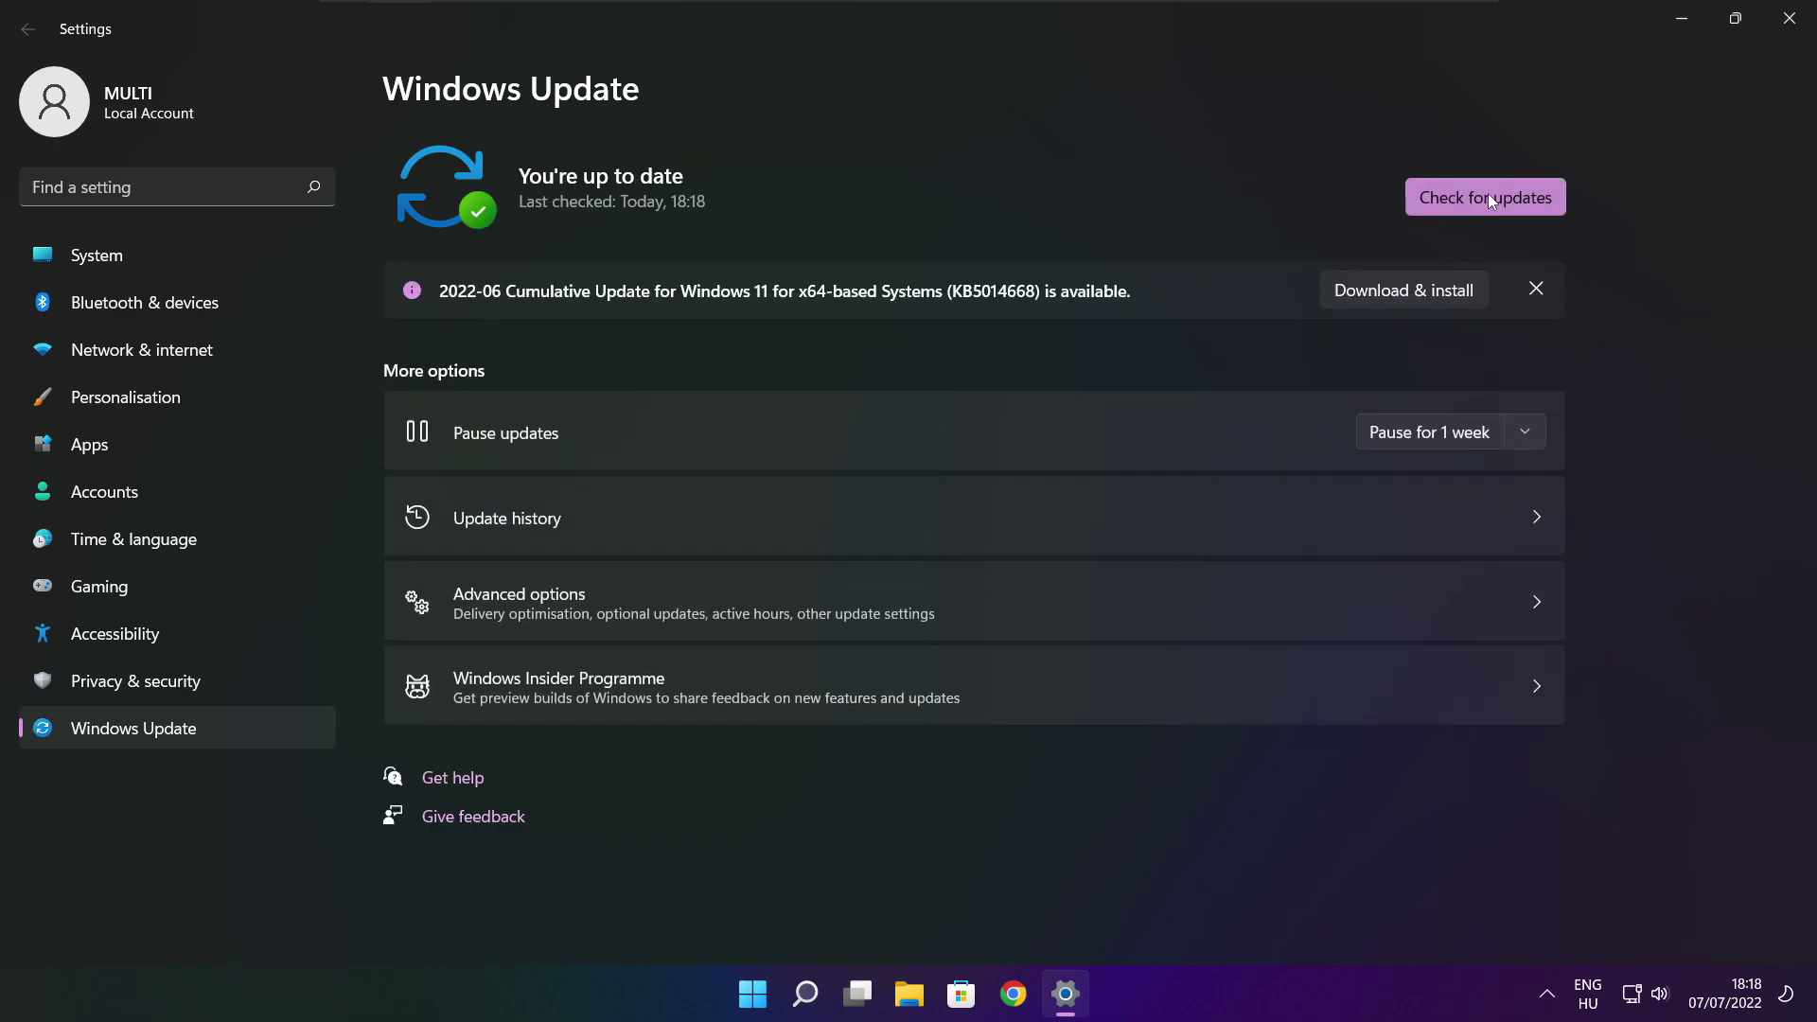
click(1788, 21)
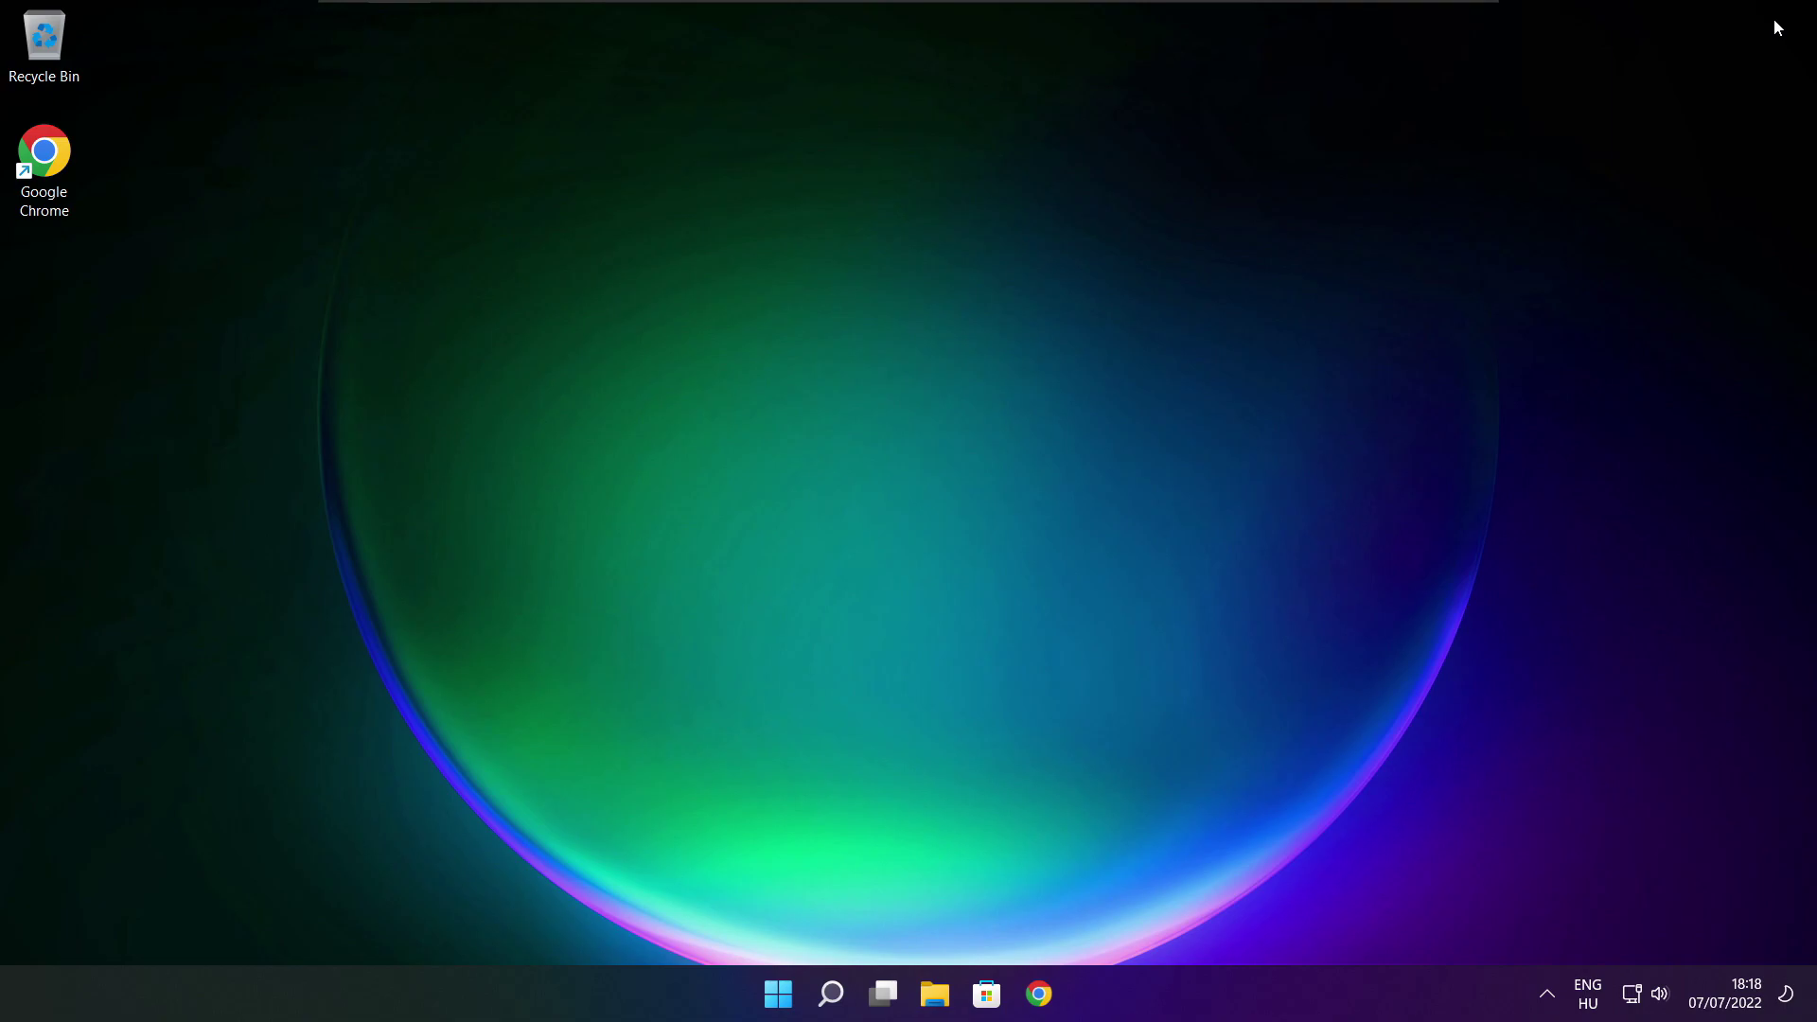
- Search Windows for 'regedit' and launch Registry Editor
click(831, 996)
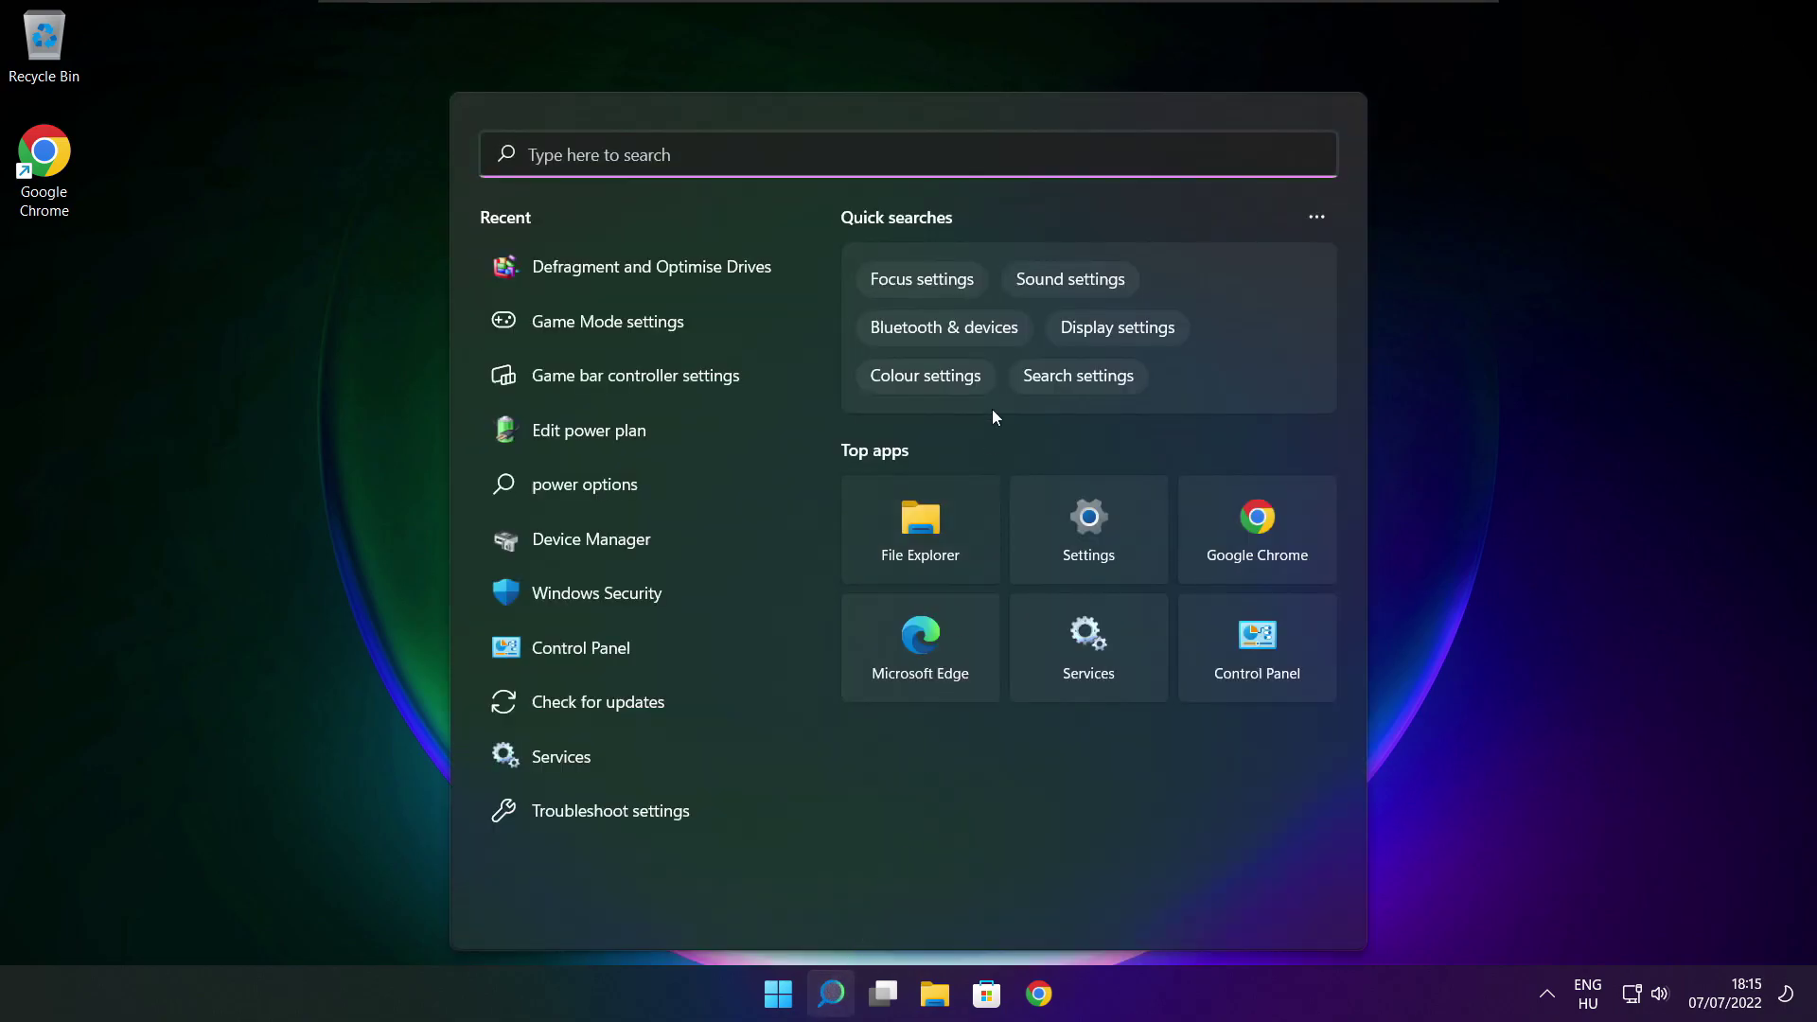
text(regedit)
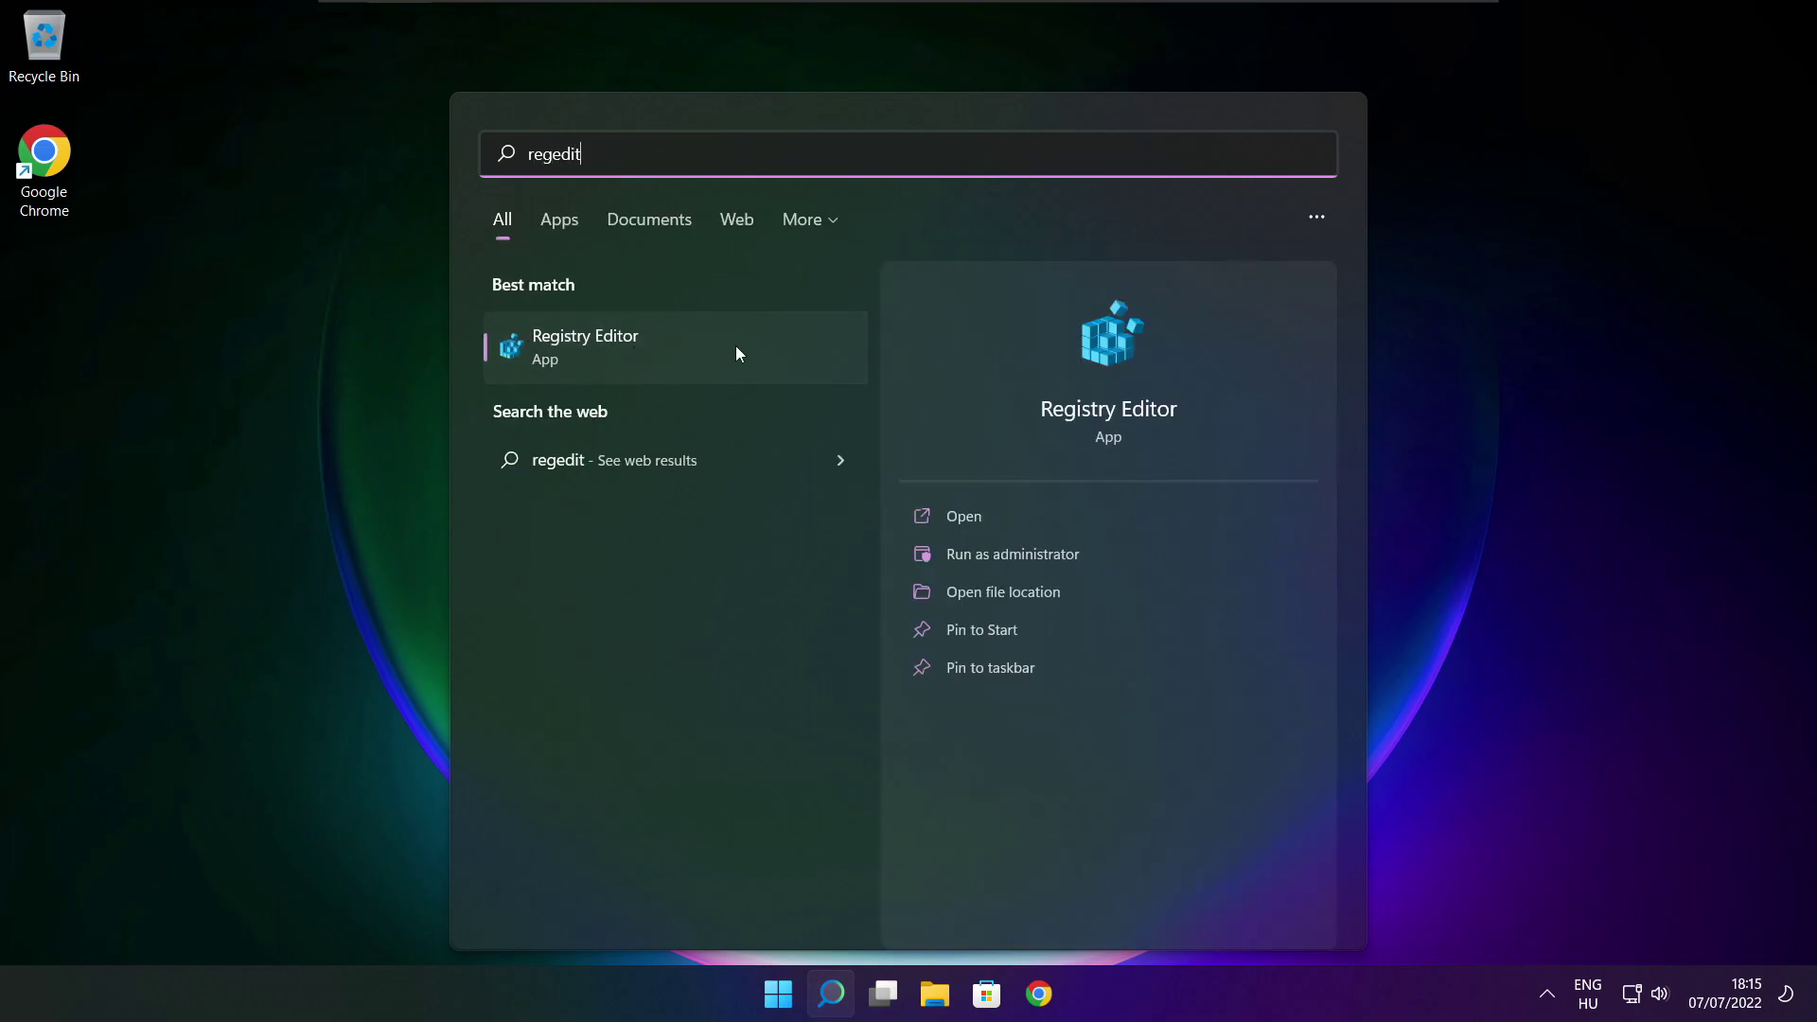
click(691, 349)
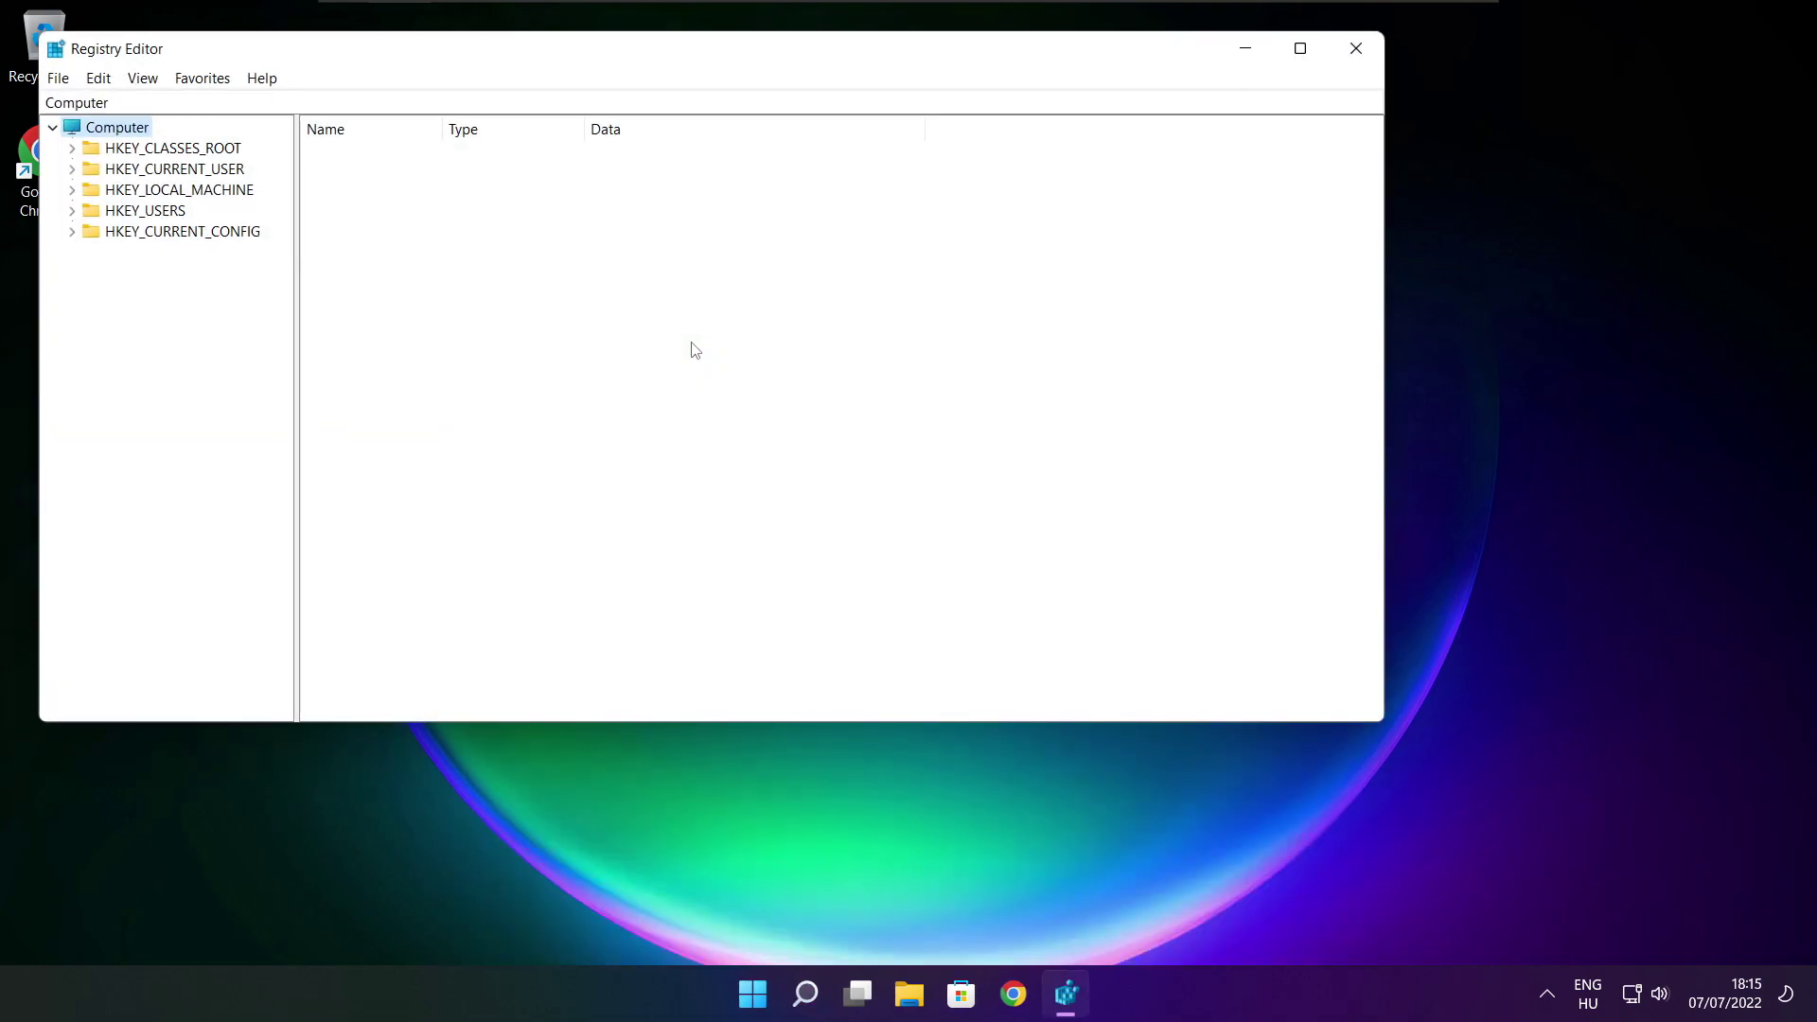
- Navigate to HKEY_CURRENT_USER\System\GameConfigStore and widen the value name column
drag(551, 55, 736, 192)
click(289, 309)
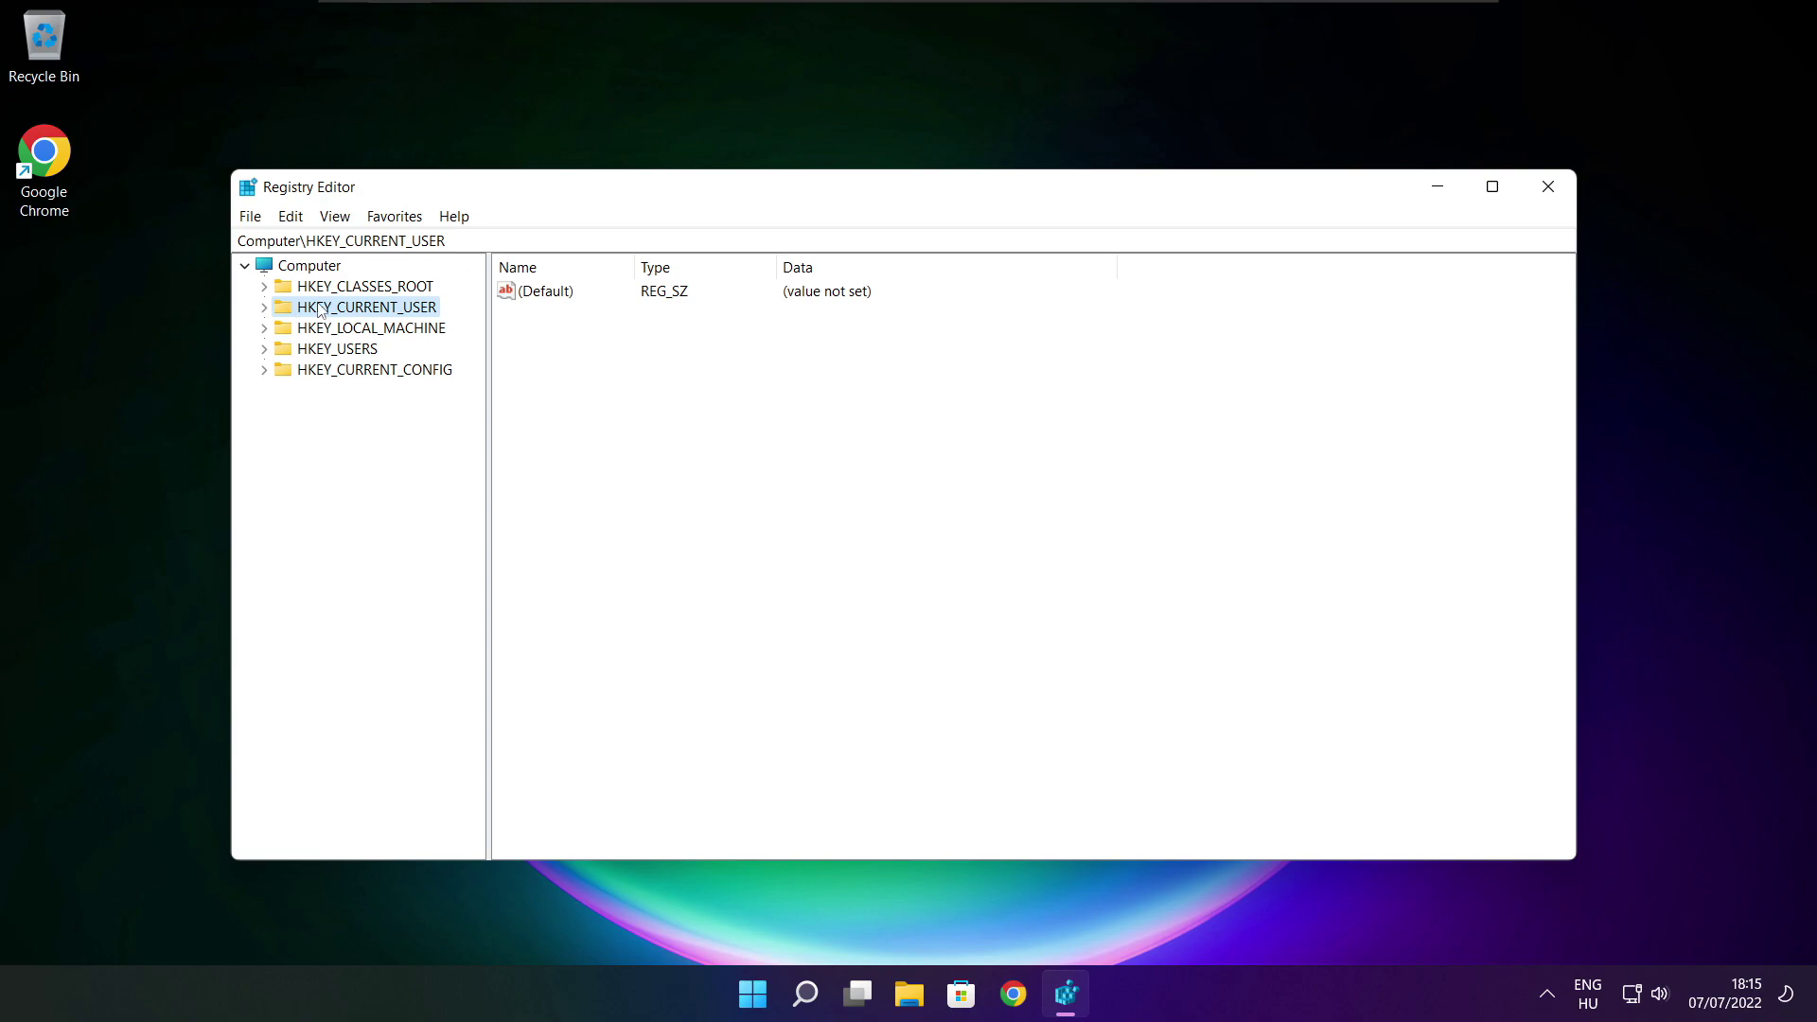
click(265, 308)
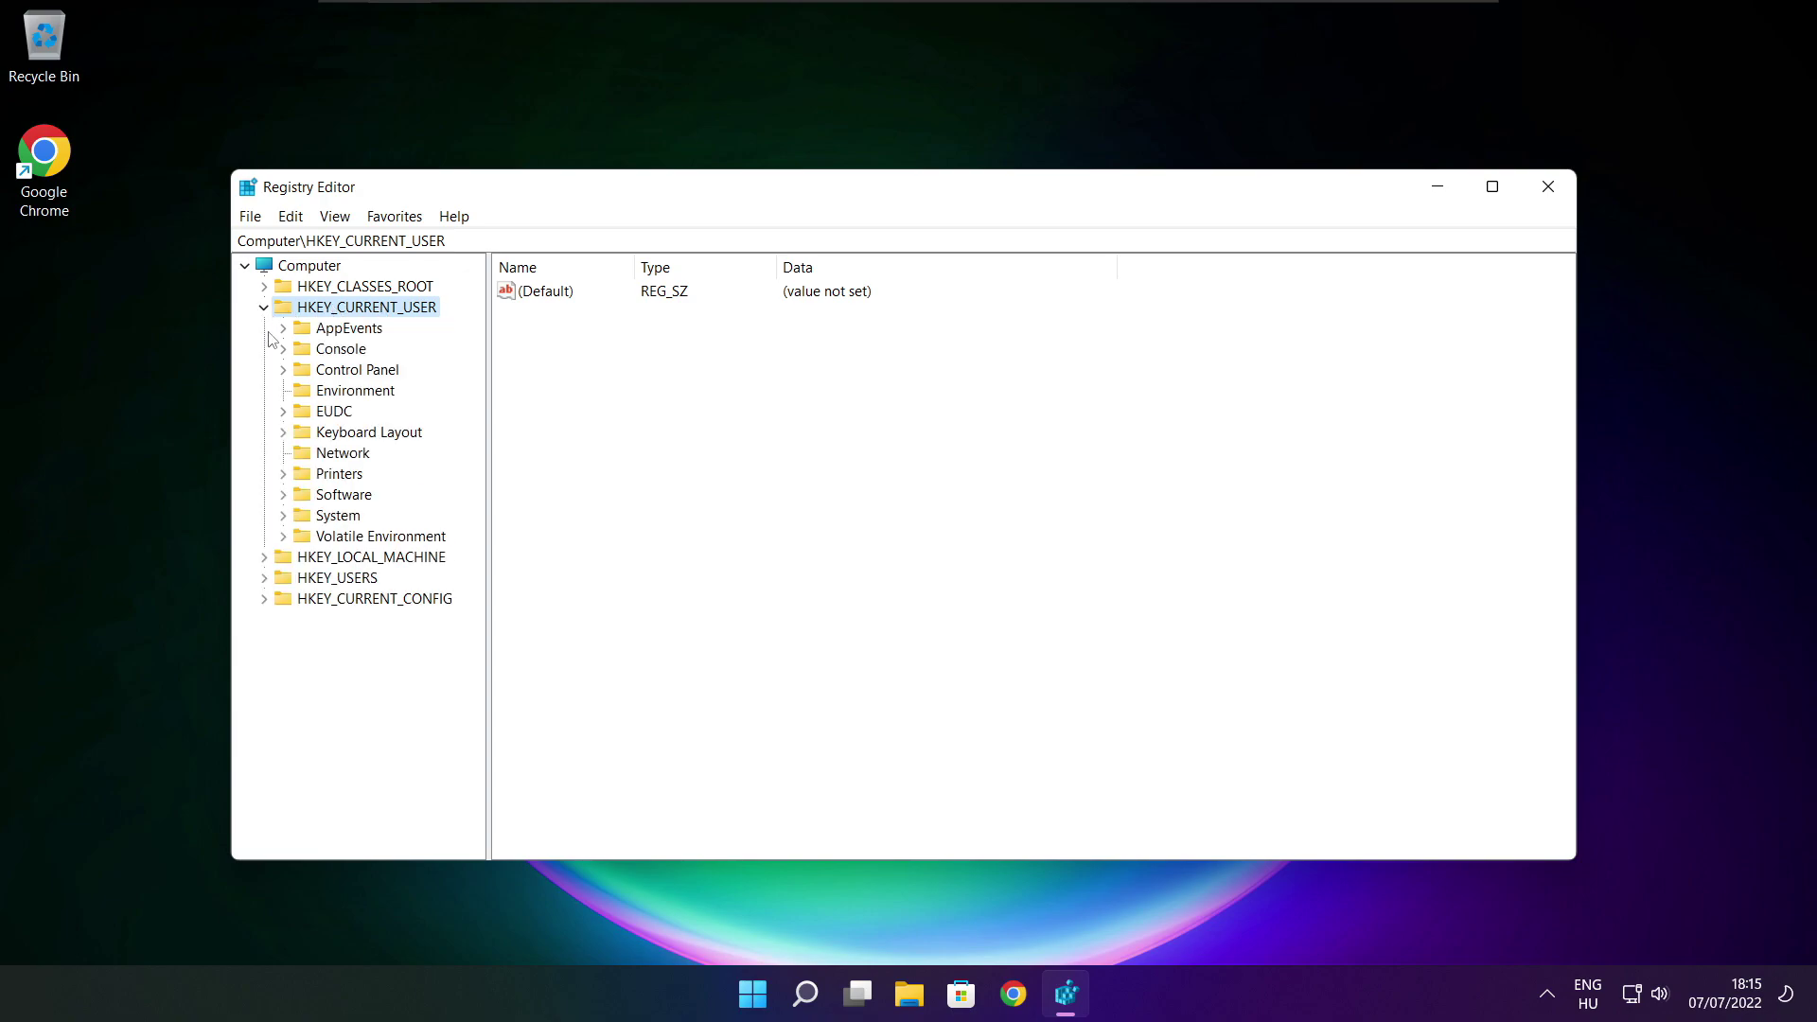
click(299, 518)
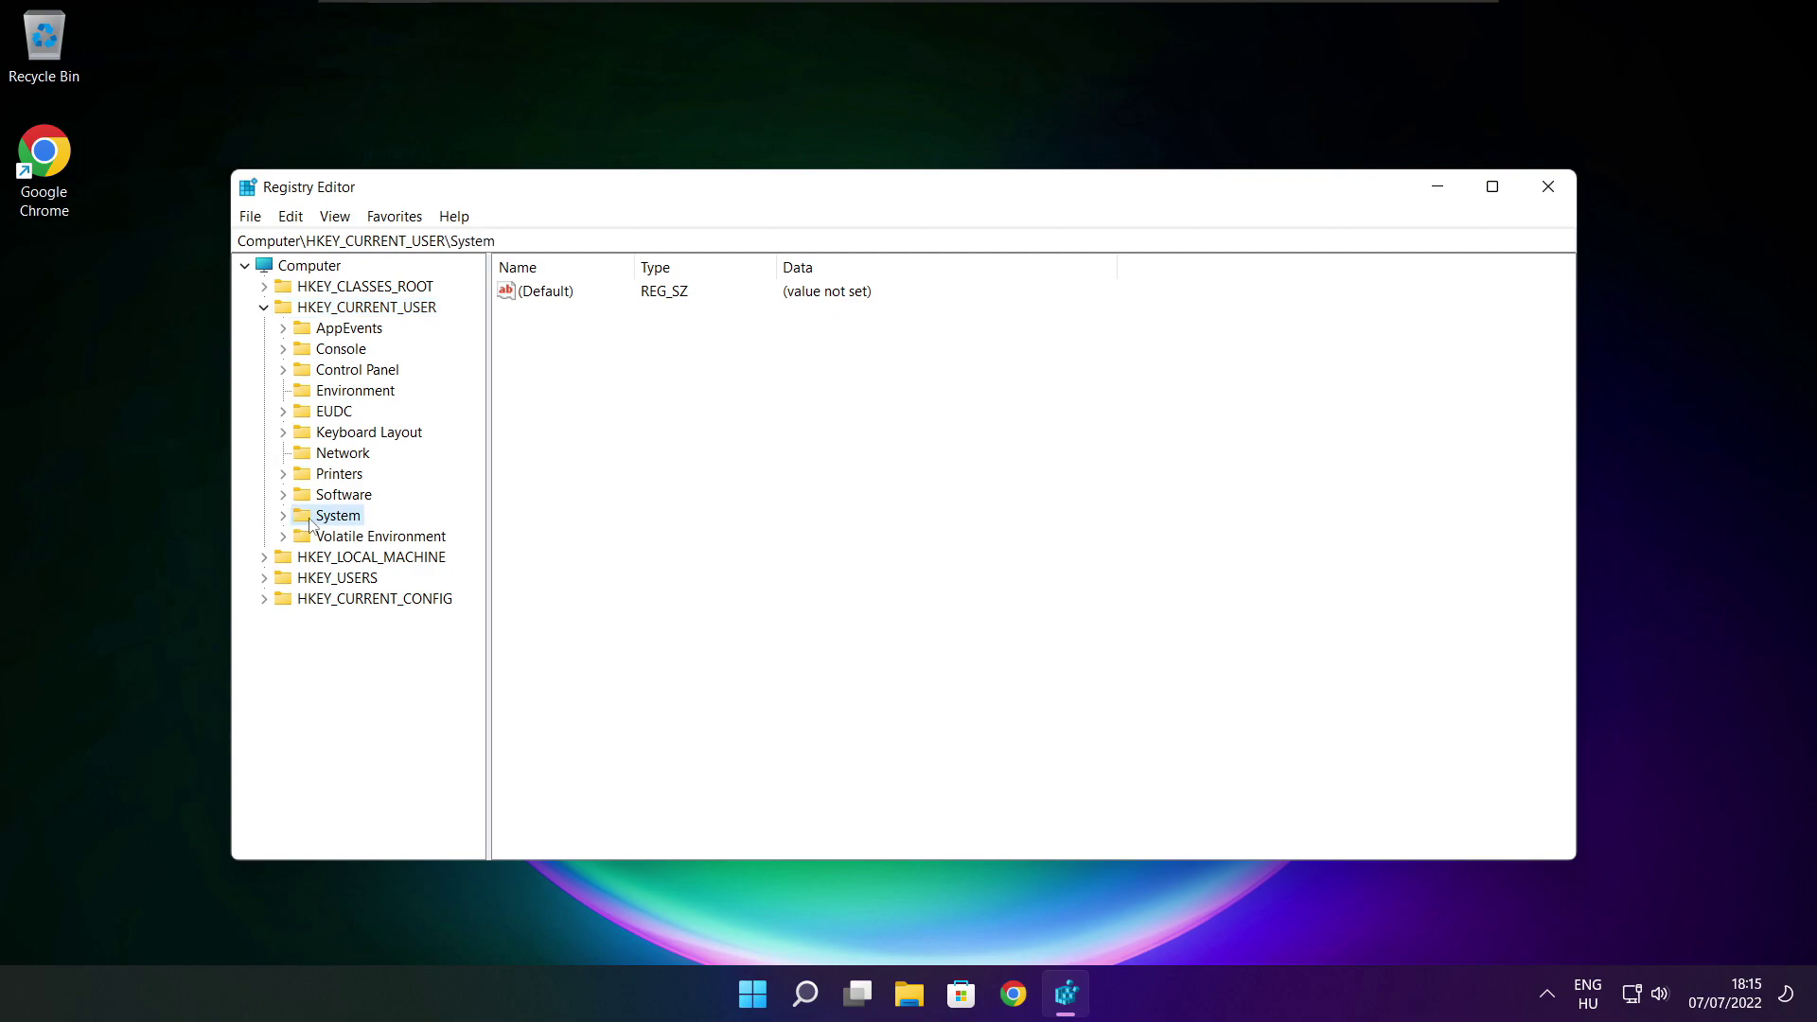
click(283, 516)
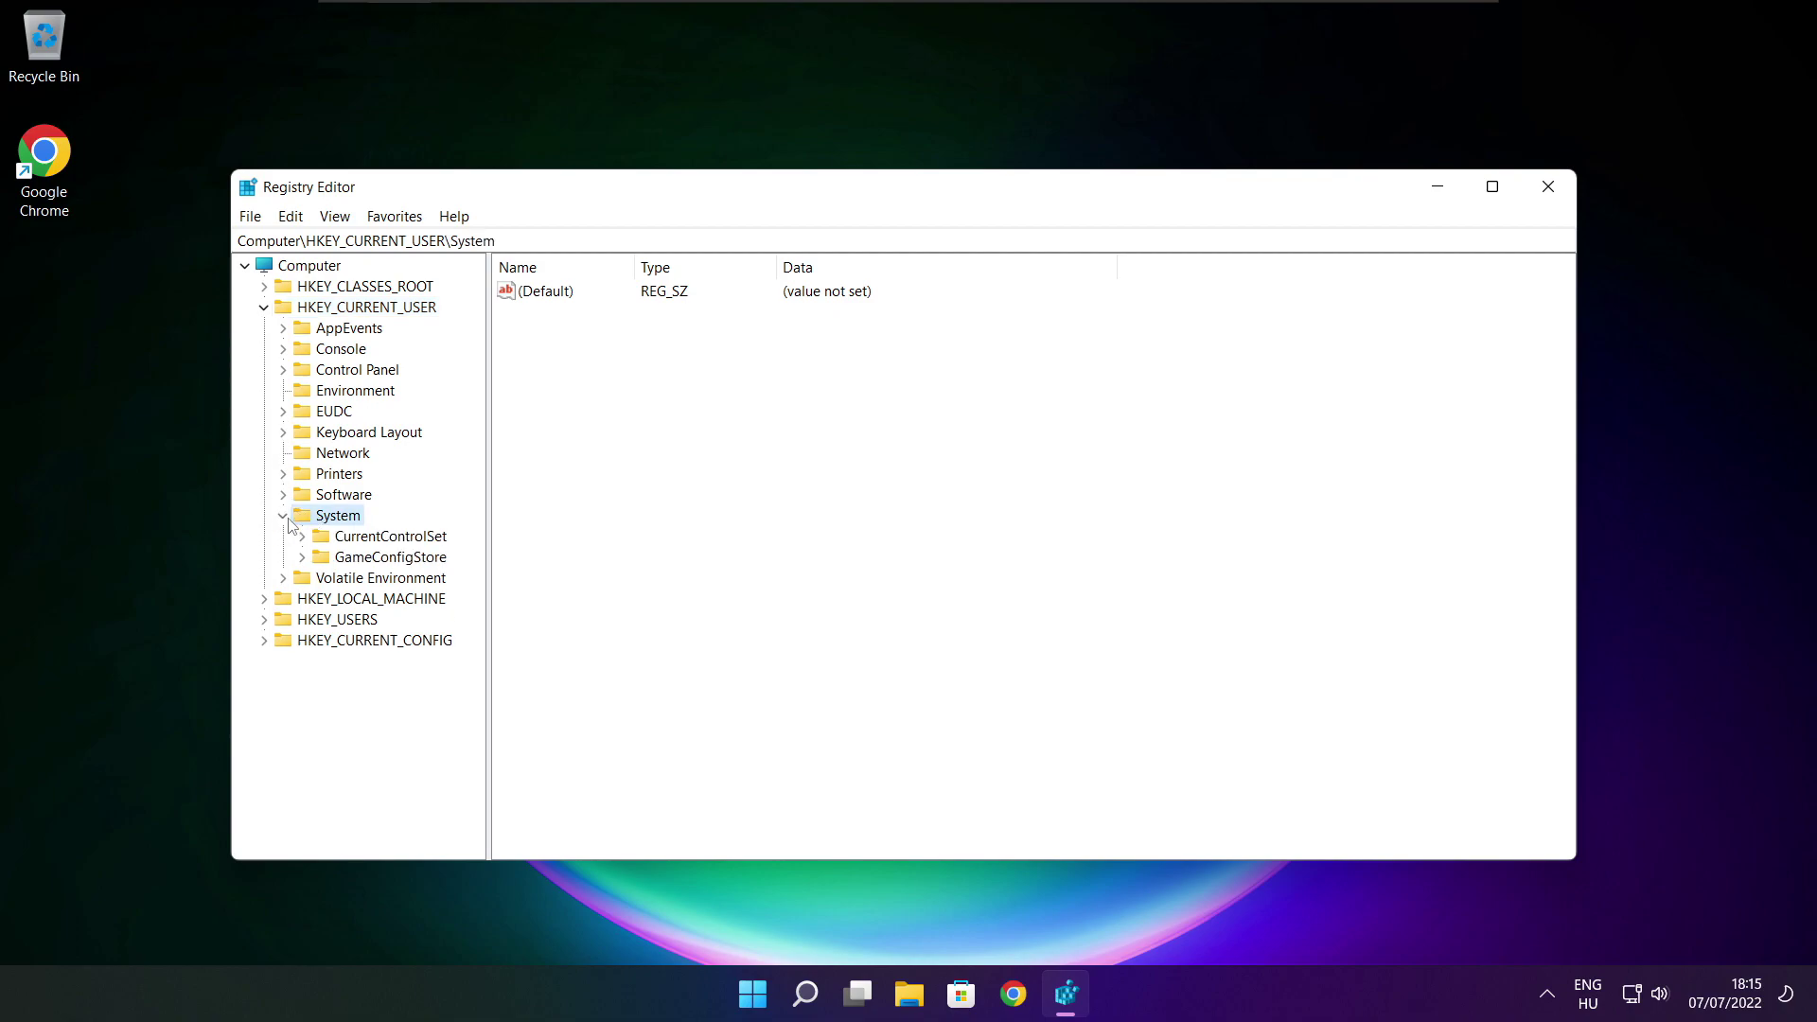
click(316, 560)
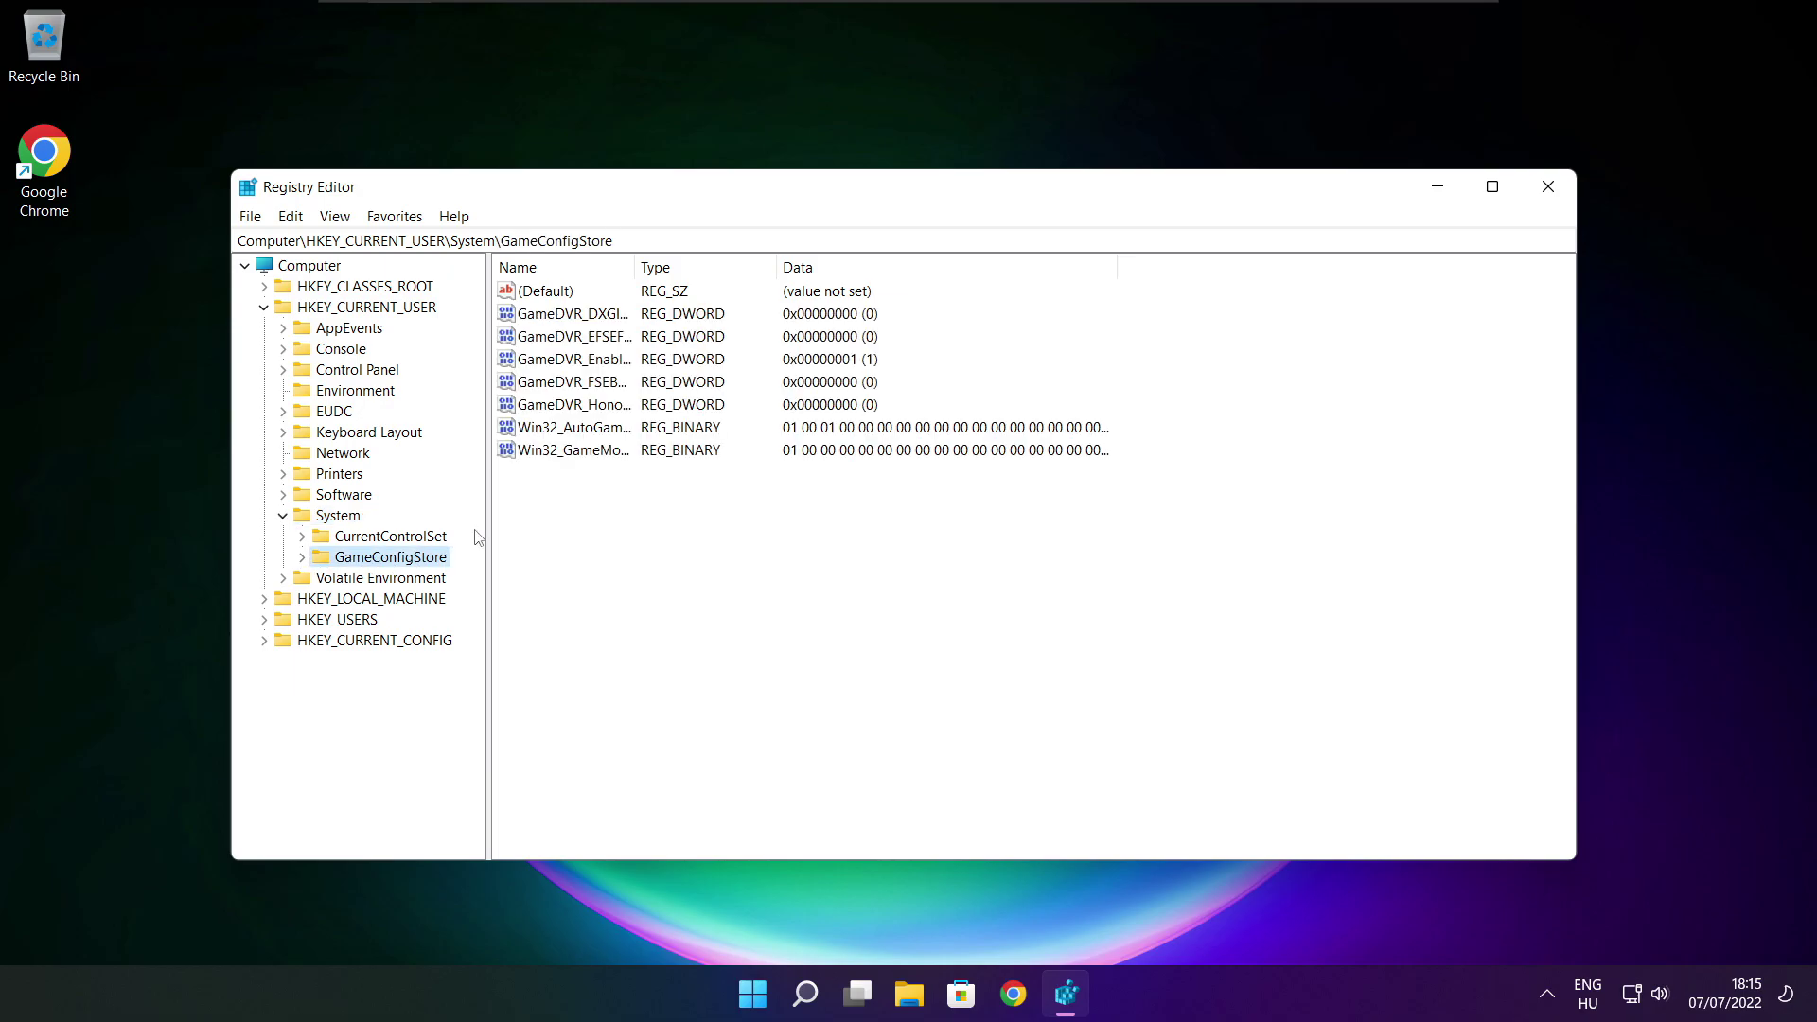
drag(635, 266, 795, 261)
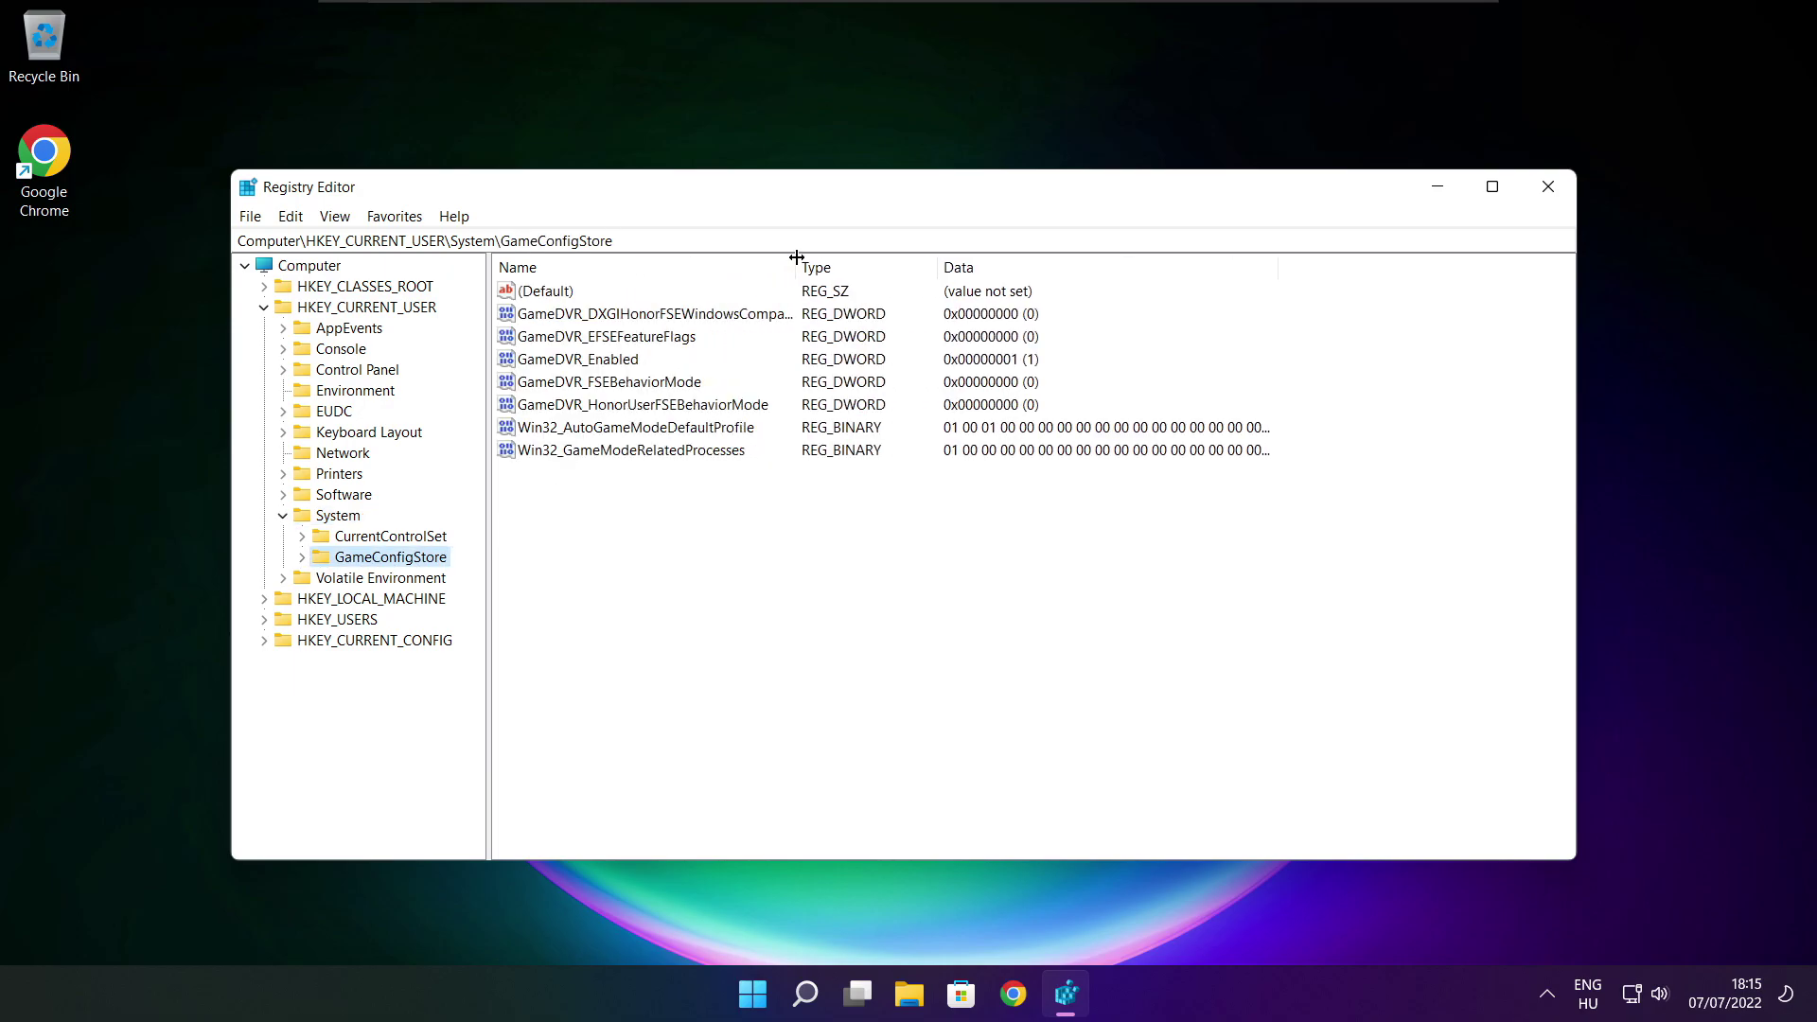
- Change GameDVR_Enabled from 1 to 0, then collapse HKEY_CURRENT_USER
click(596, 362)
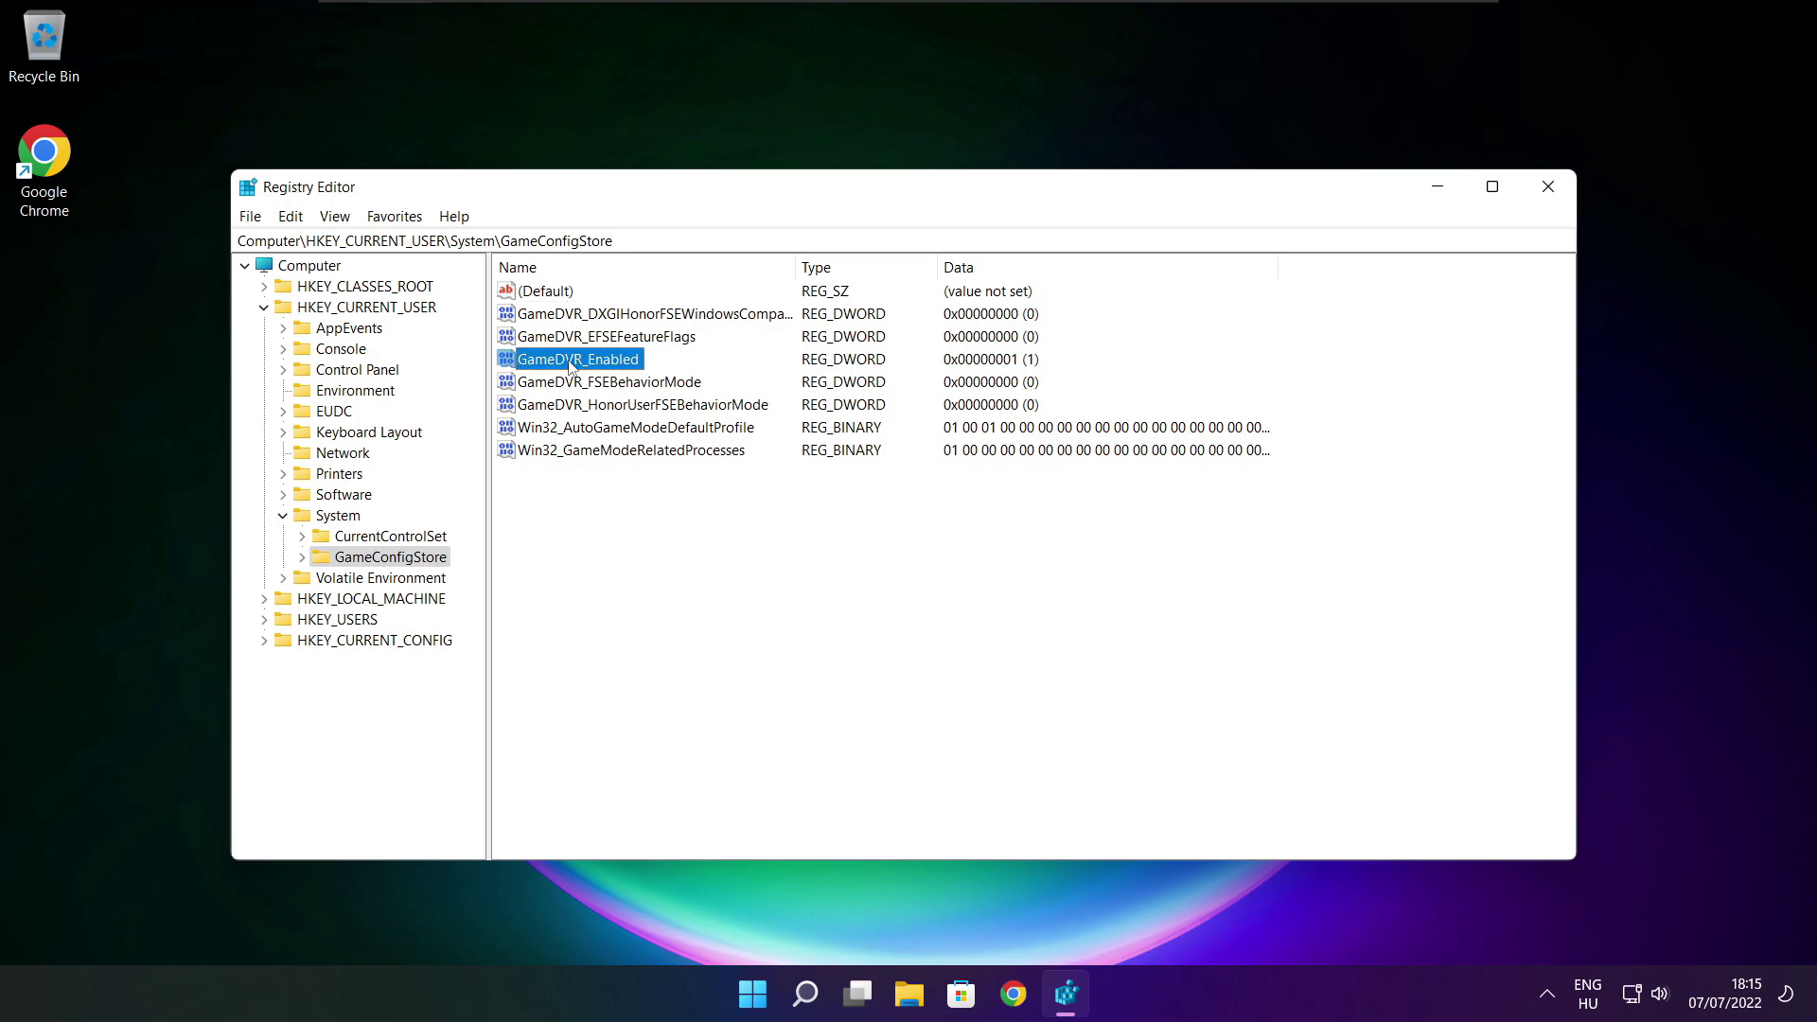
double_click(572, 364)
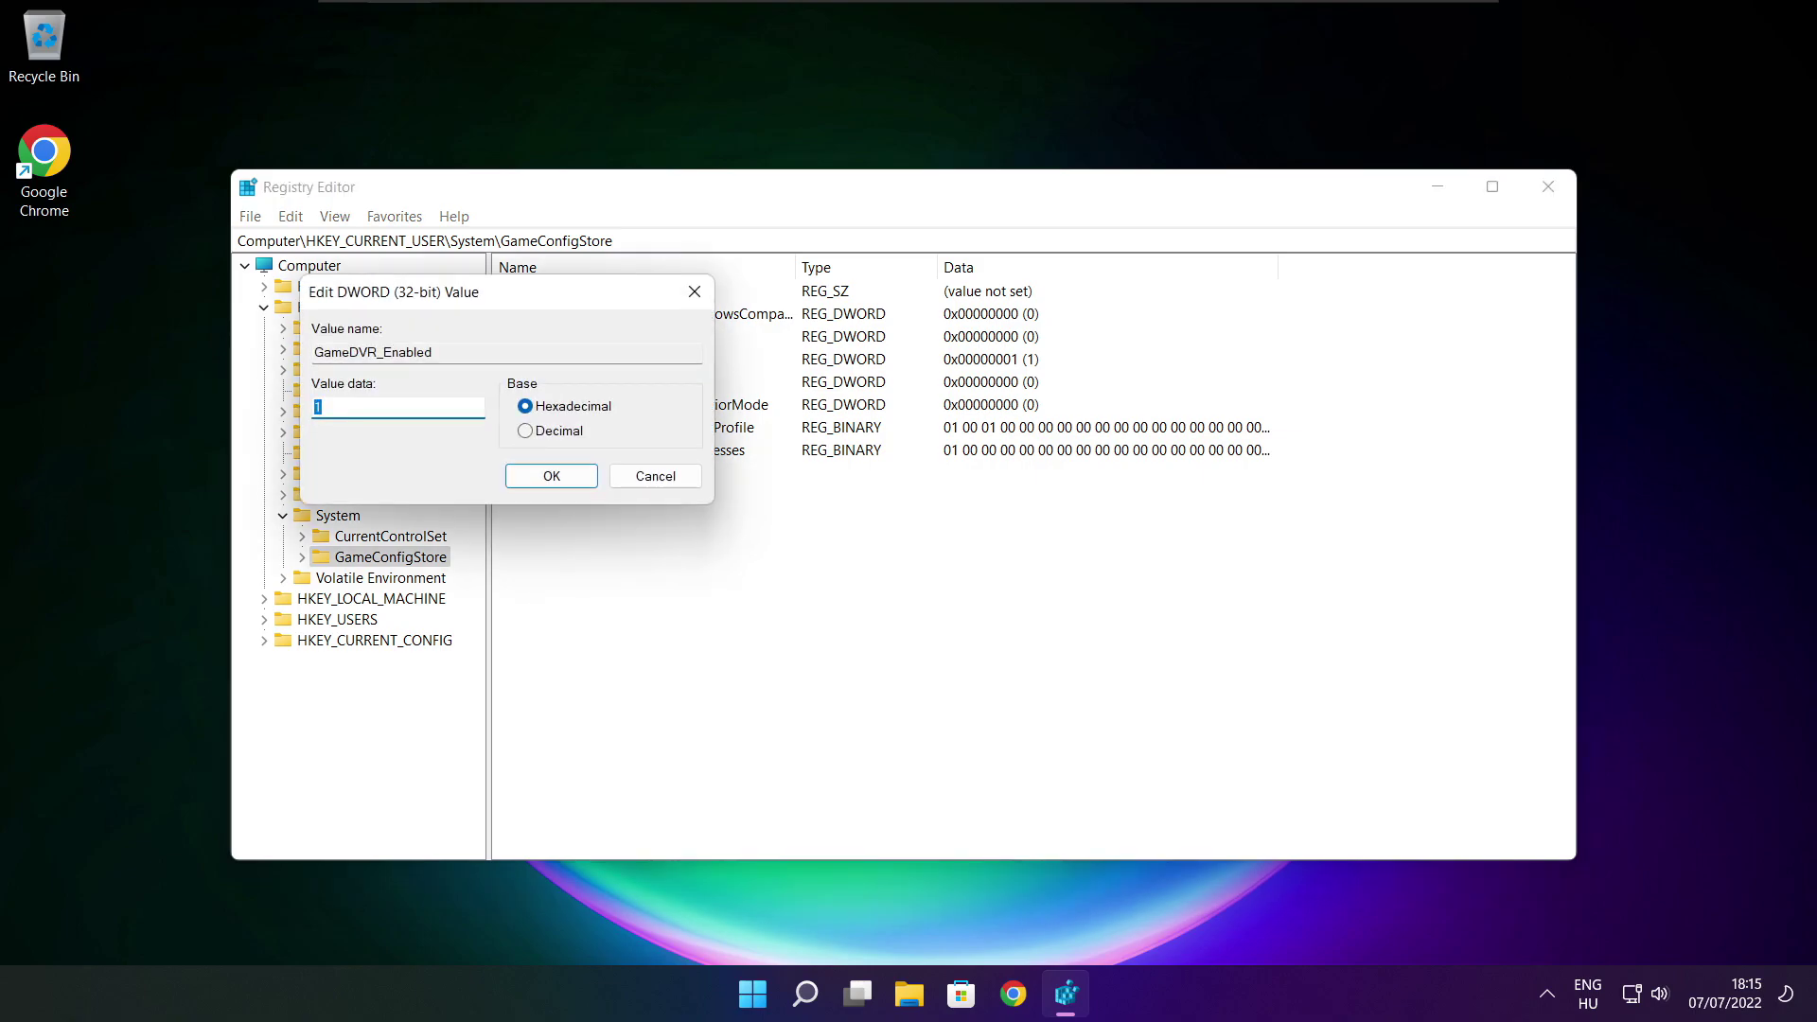
drag(532, 284, 949, 382)
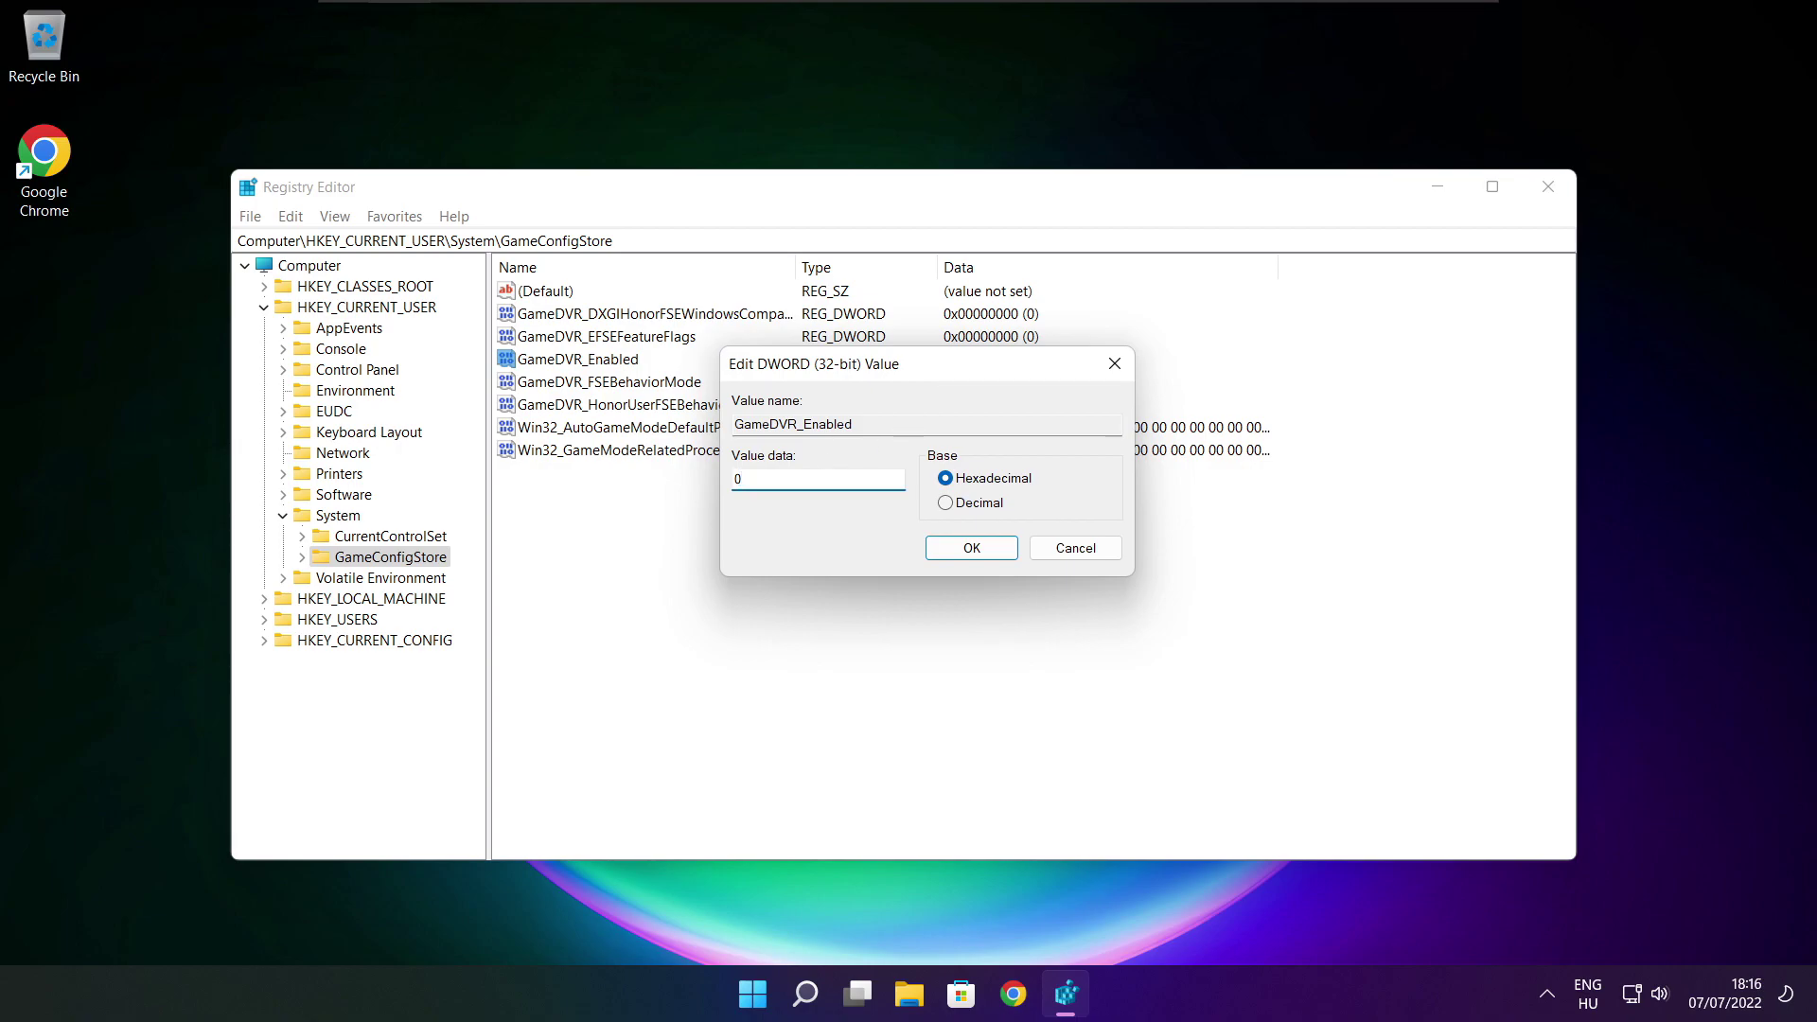
click(972, 548)
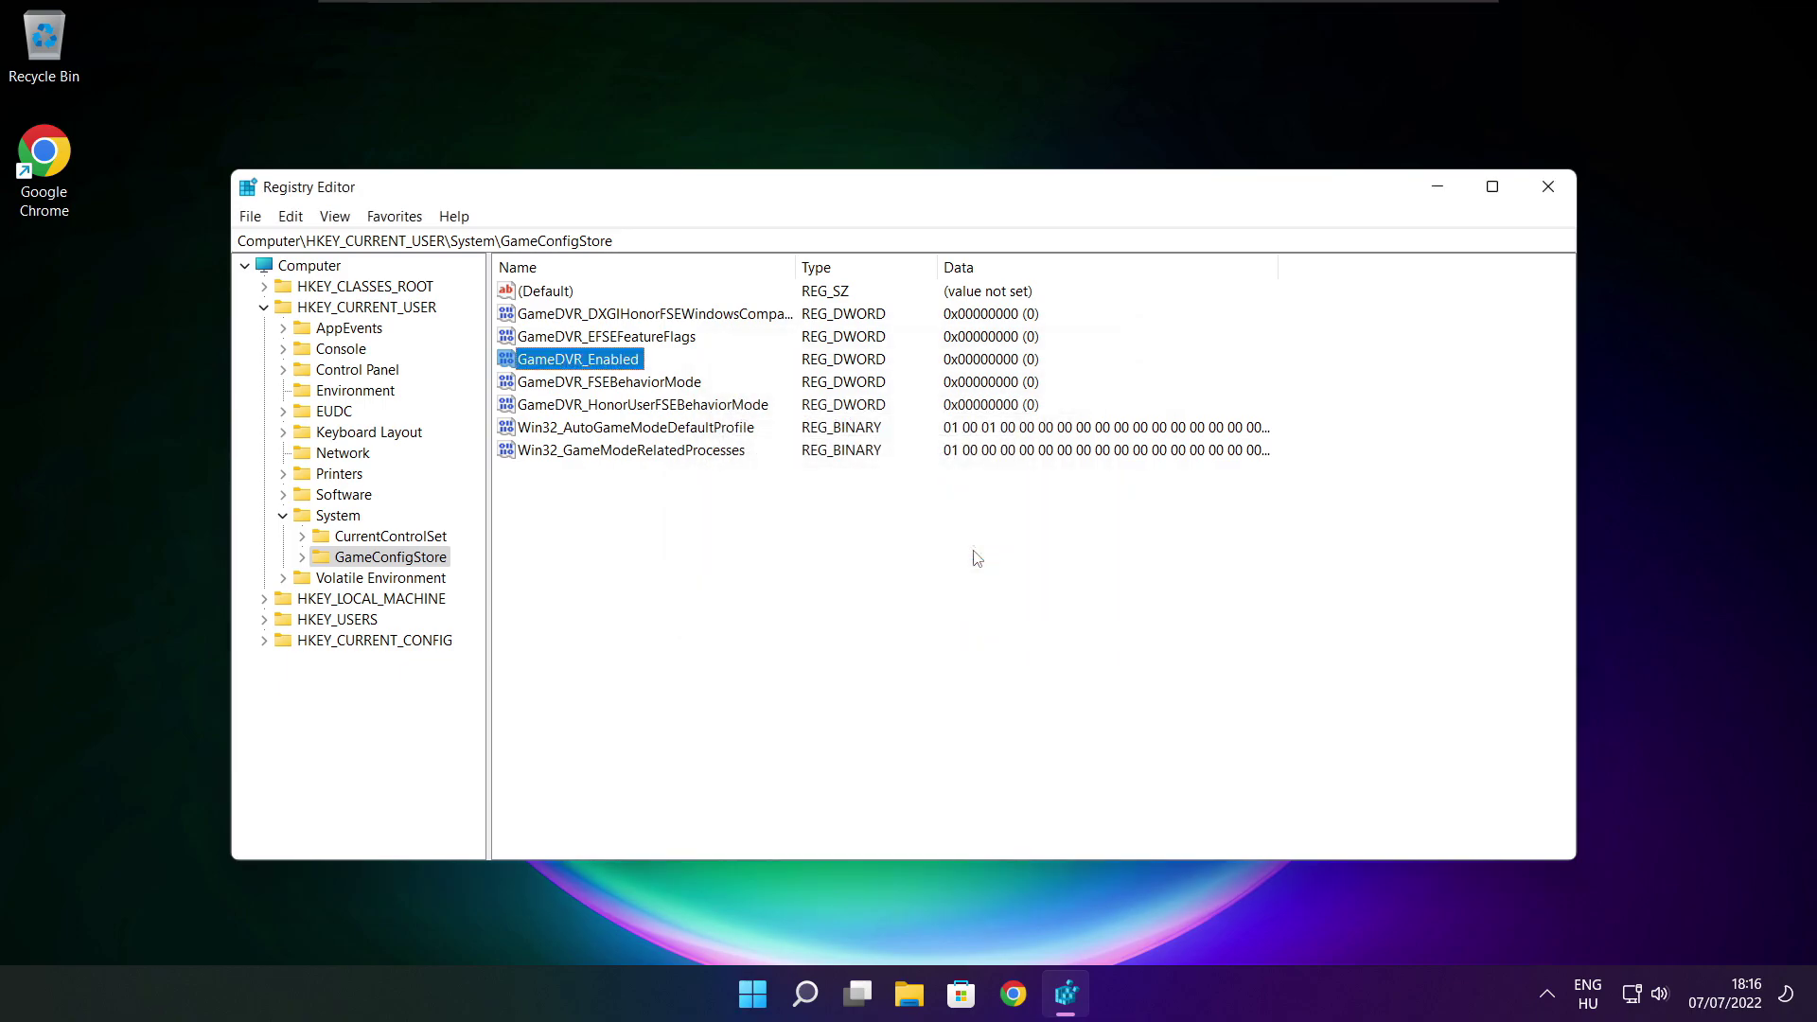
click(264, 308)
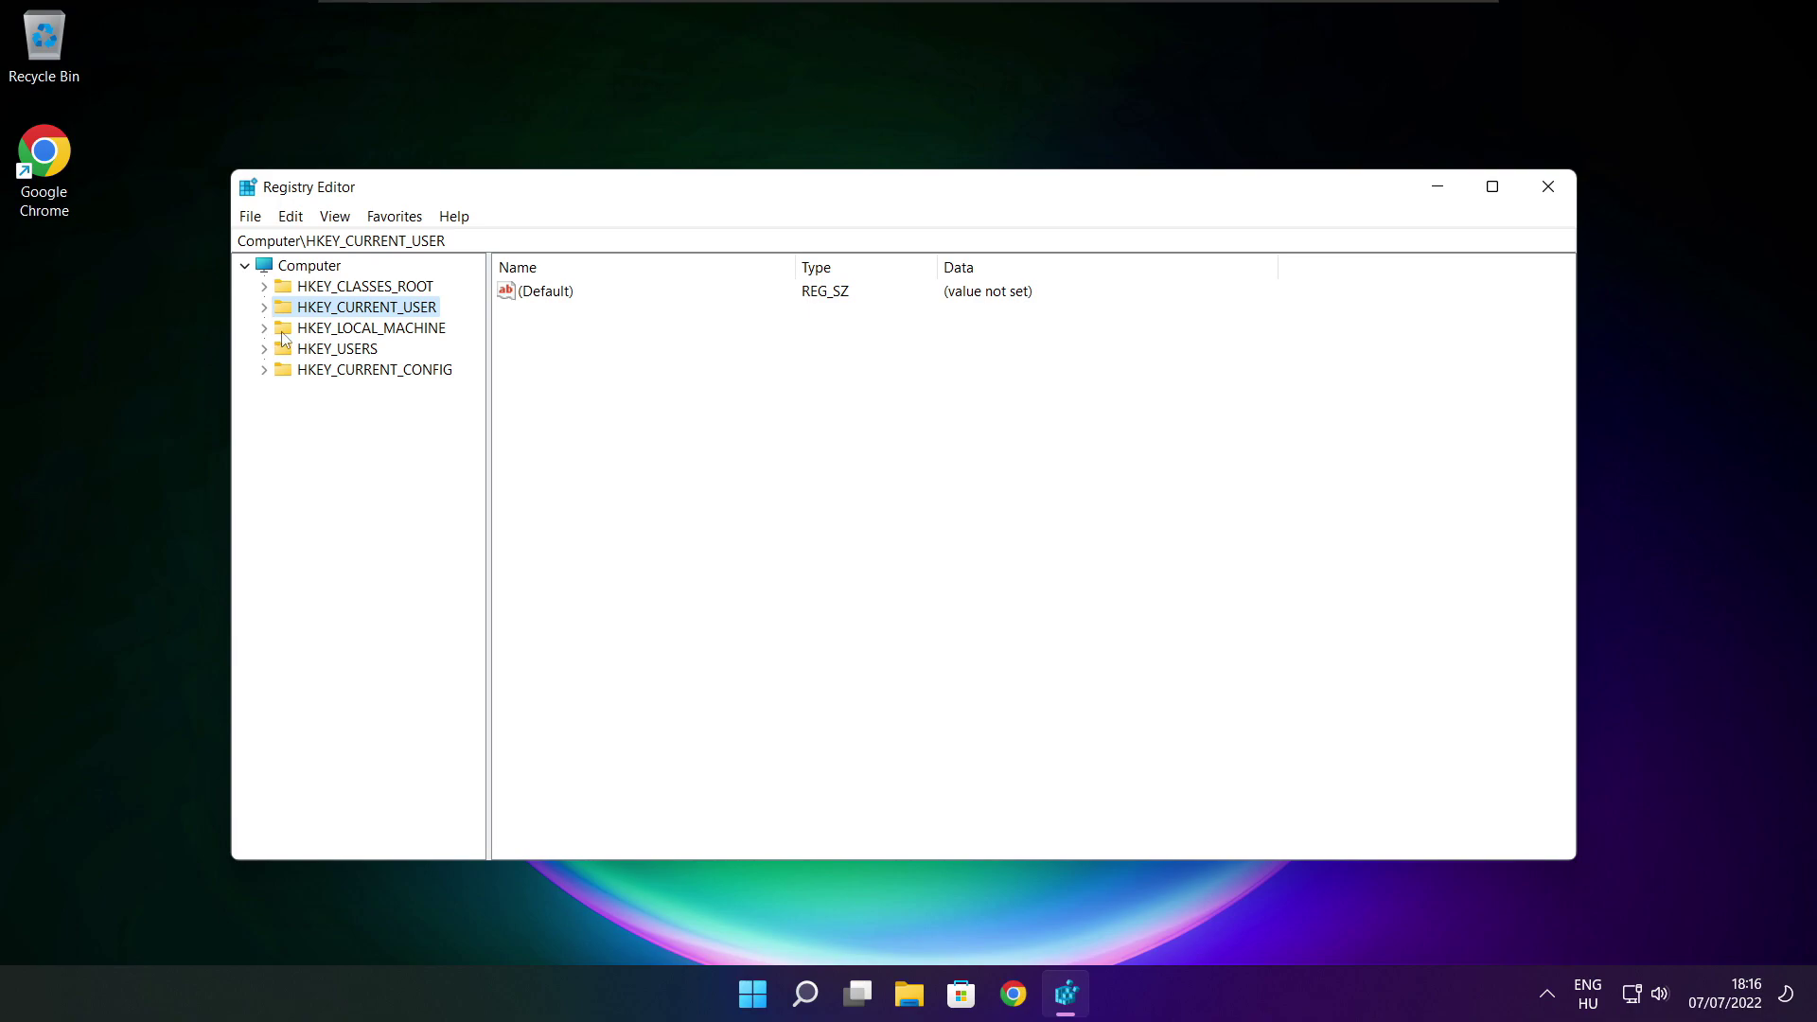
- Expand HKEY_LOCAL_MACHINE\SOFTWARE\Microsoft\PolicyManager in the registry key tree
click(282, 333)
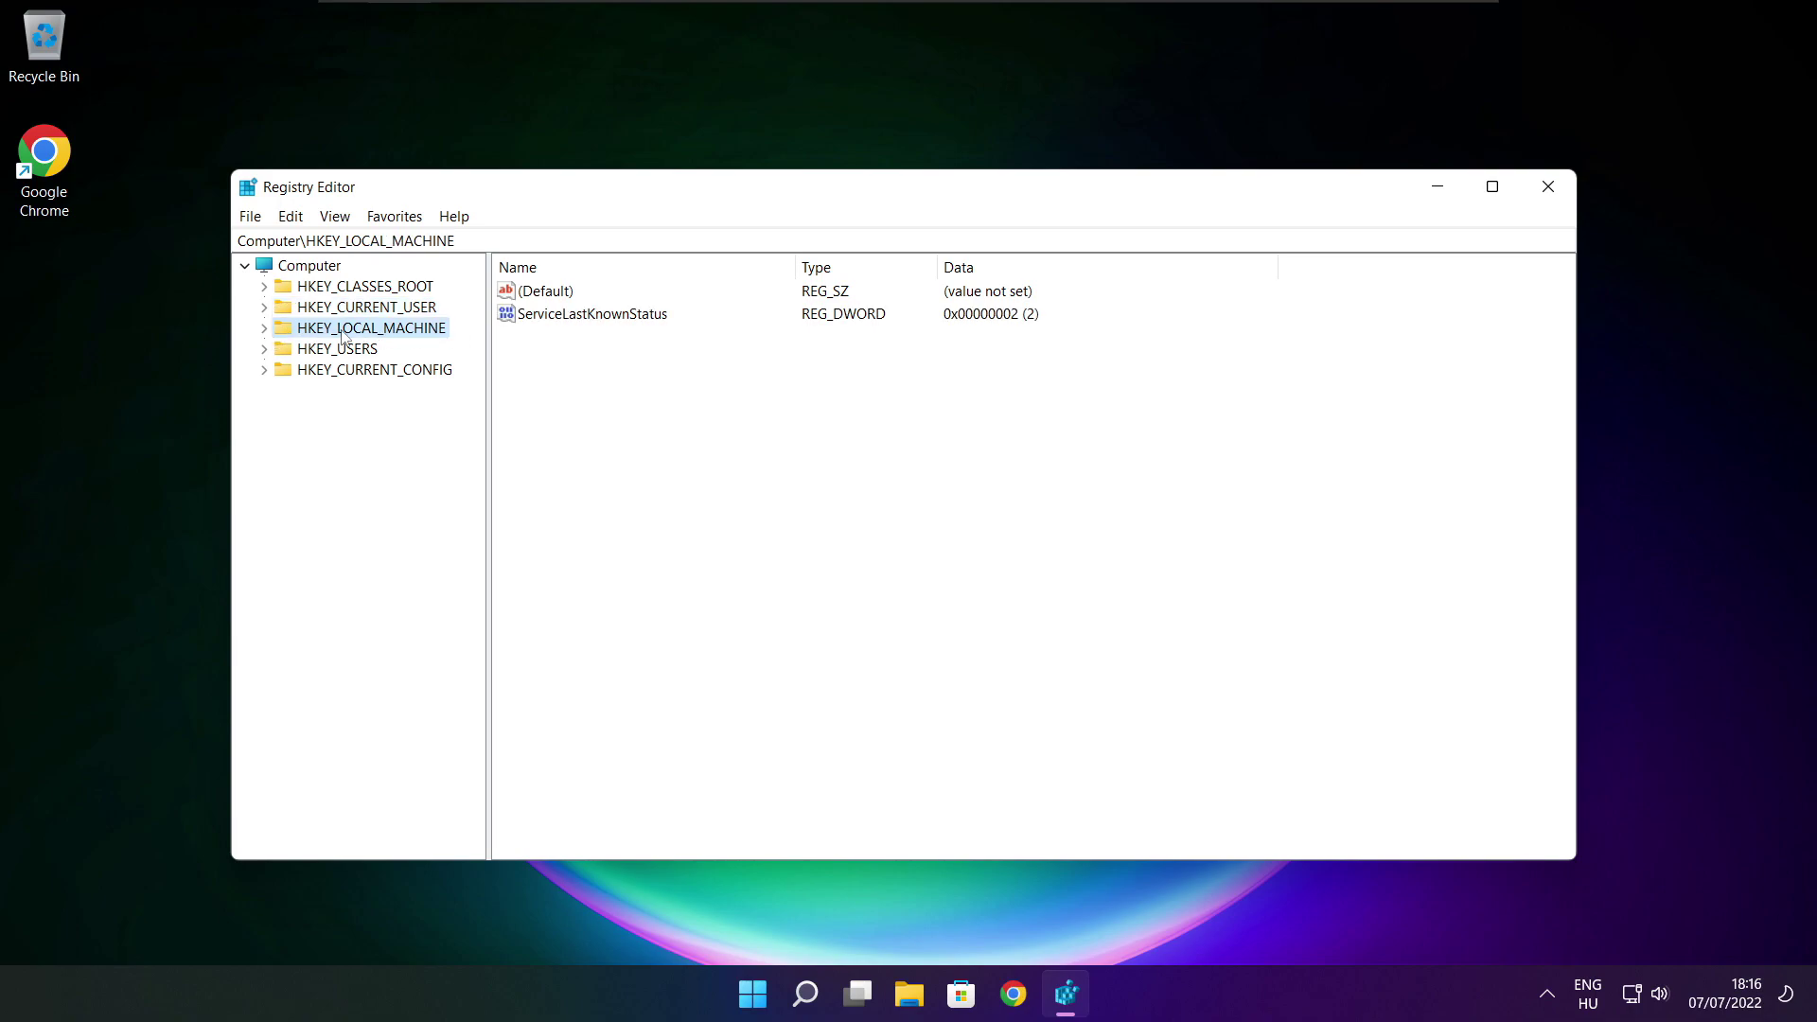
click(265, 330)
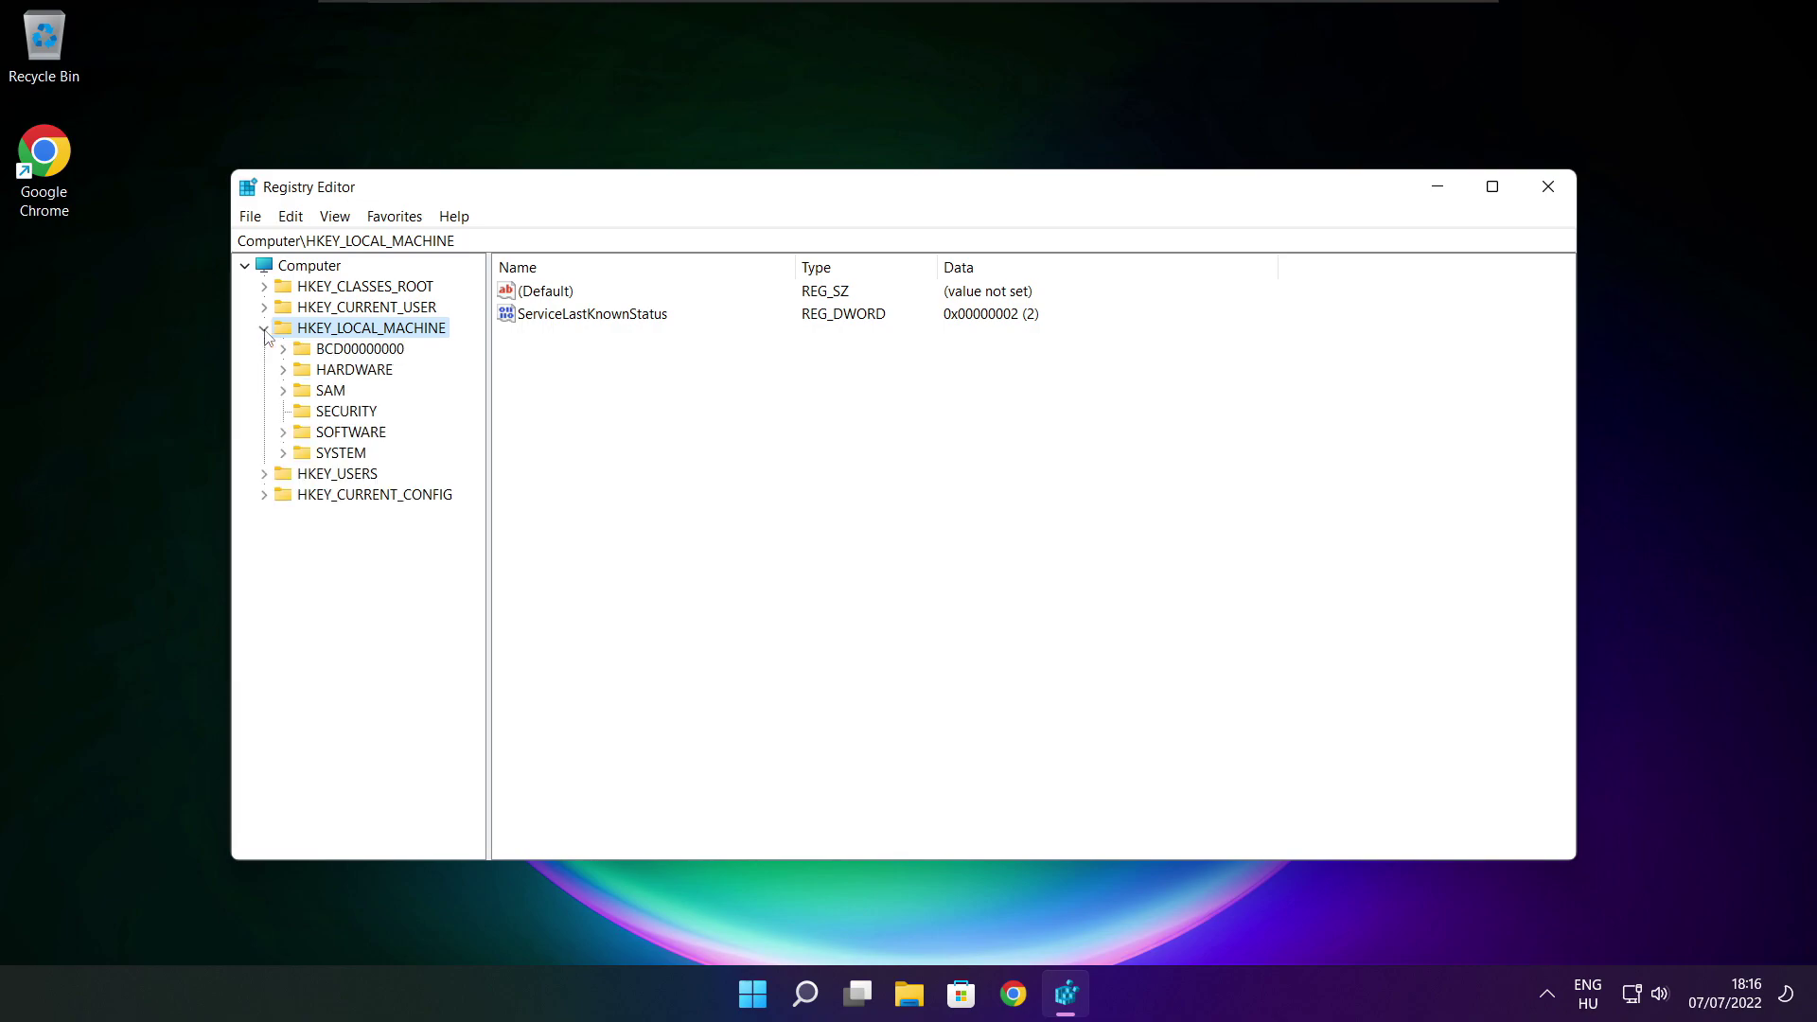
click(330, 434)
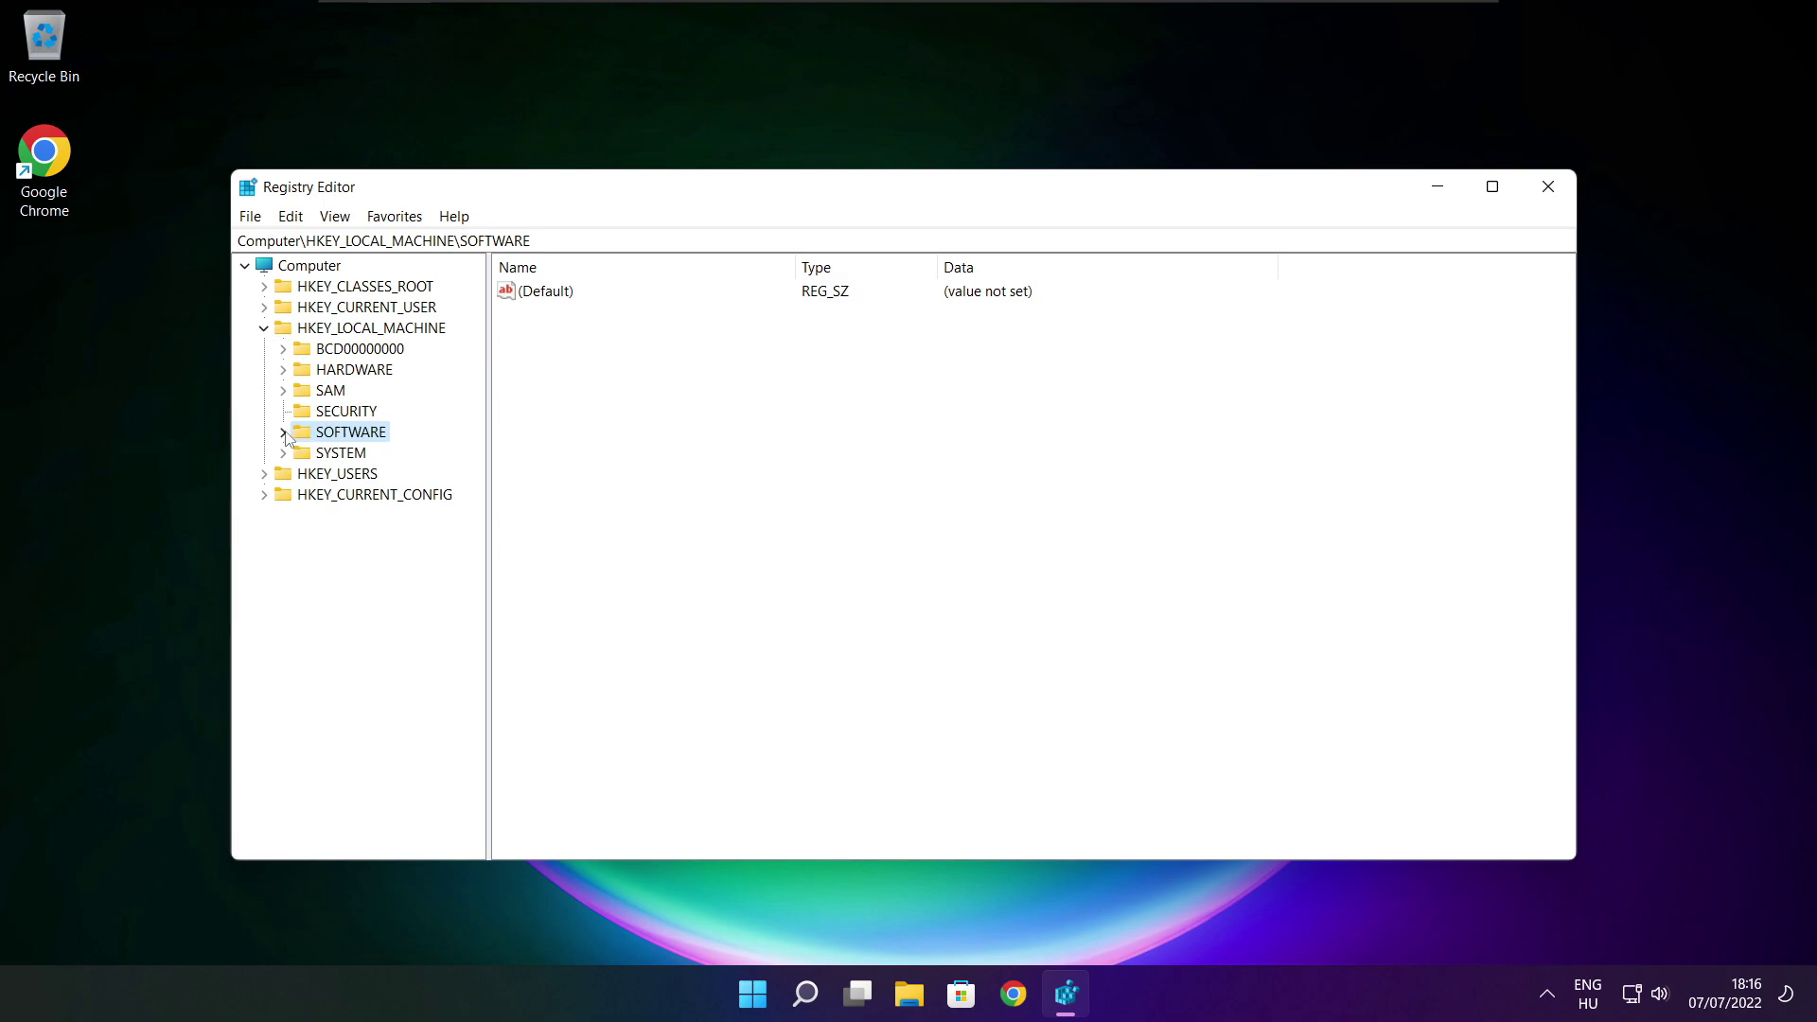
click(283, 432)
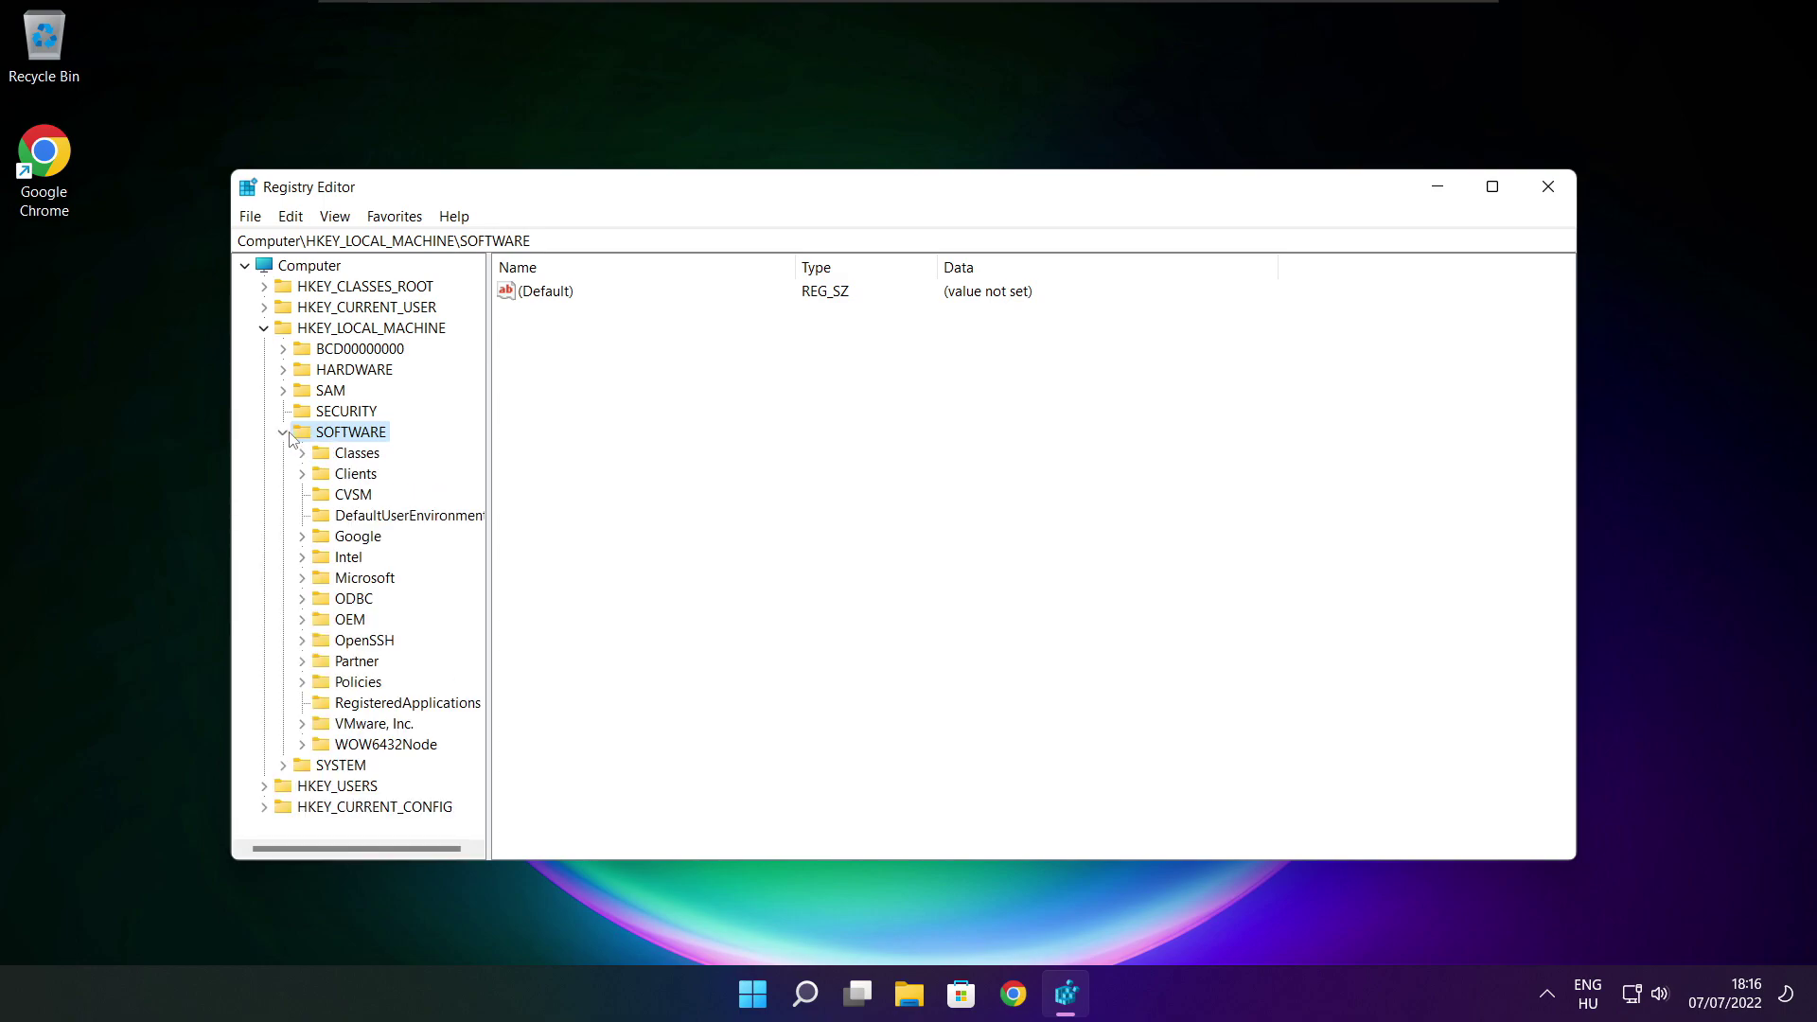
click(350, 579)
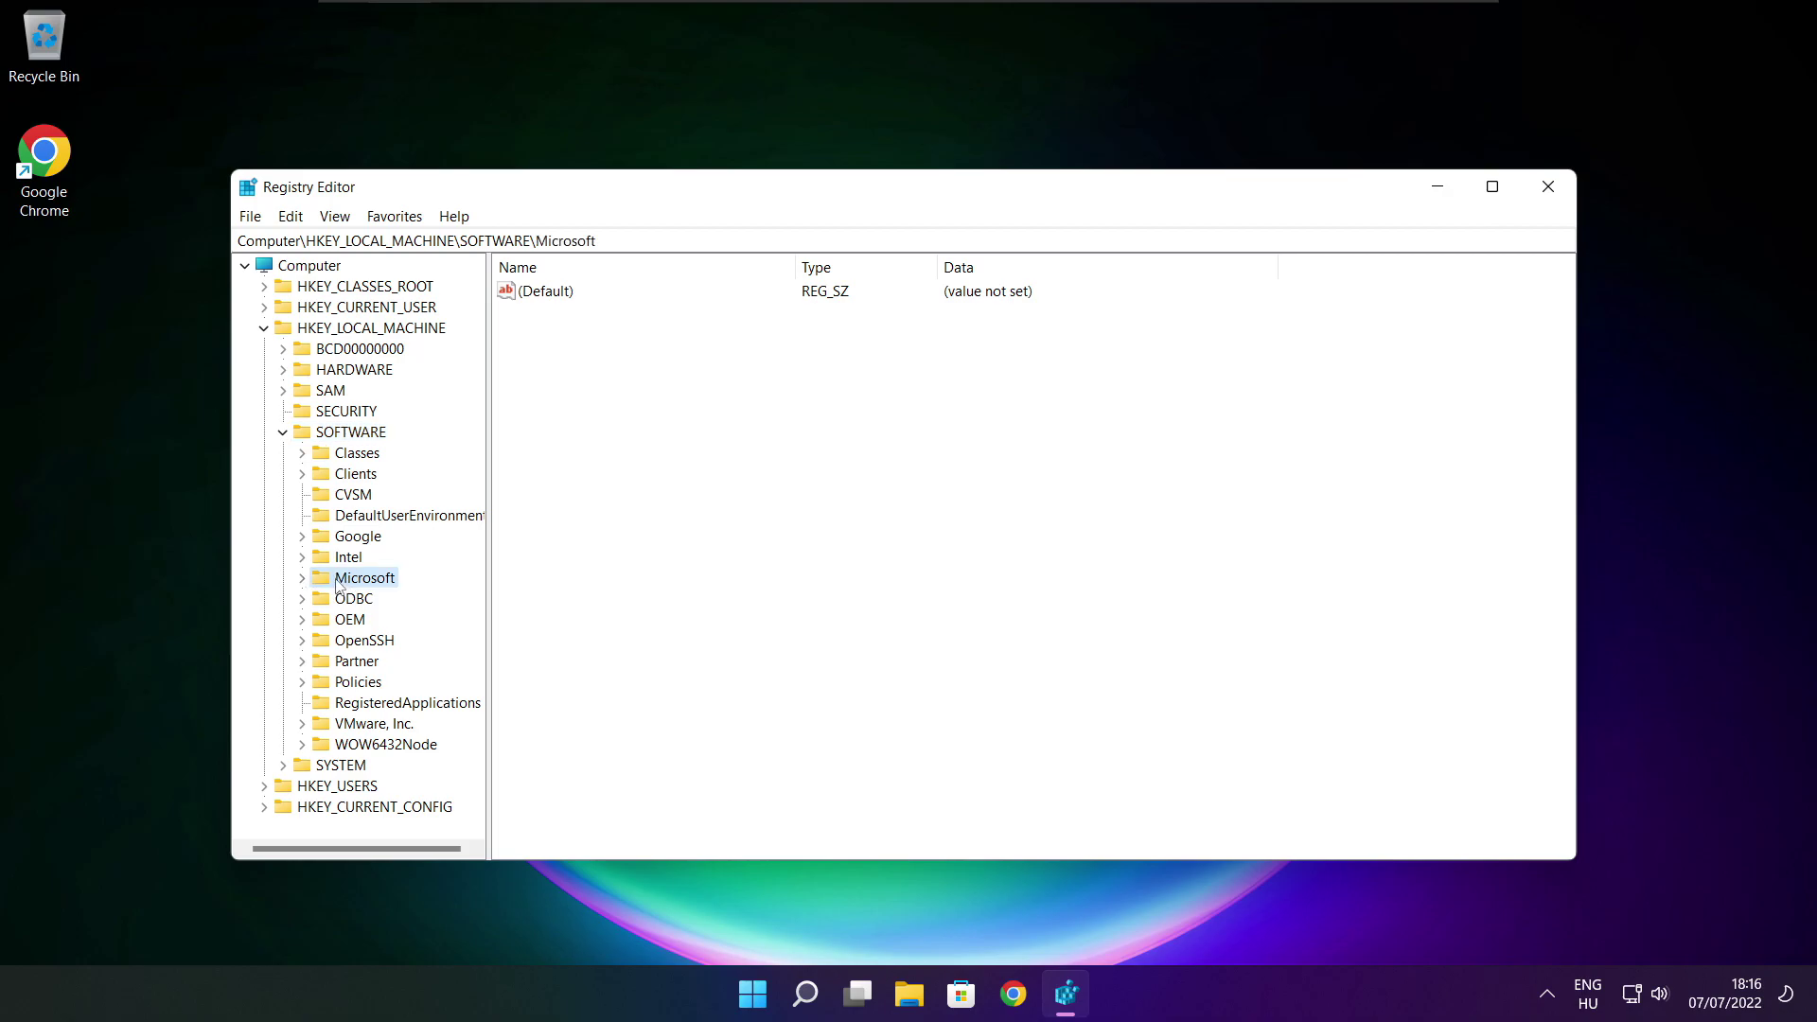
click(303, 579)
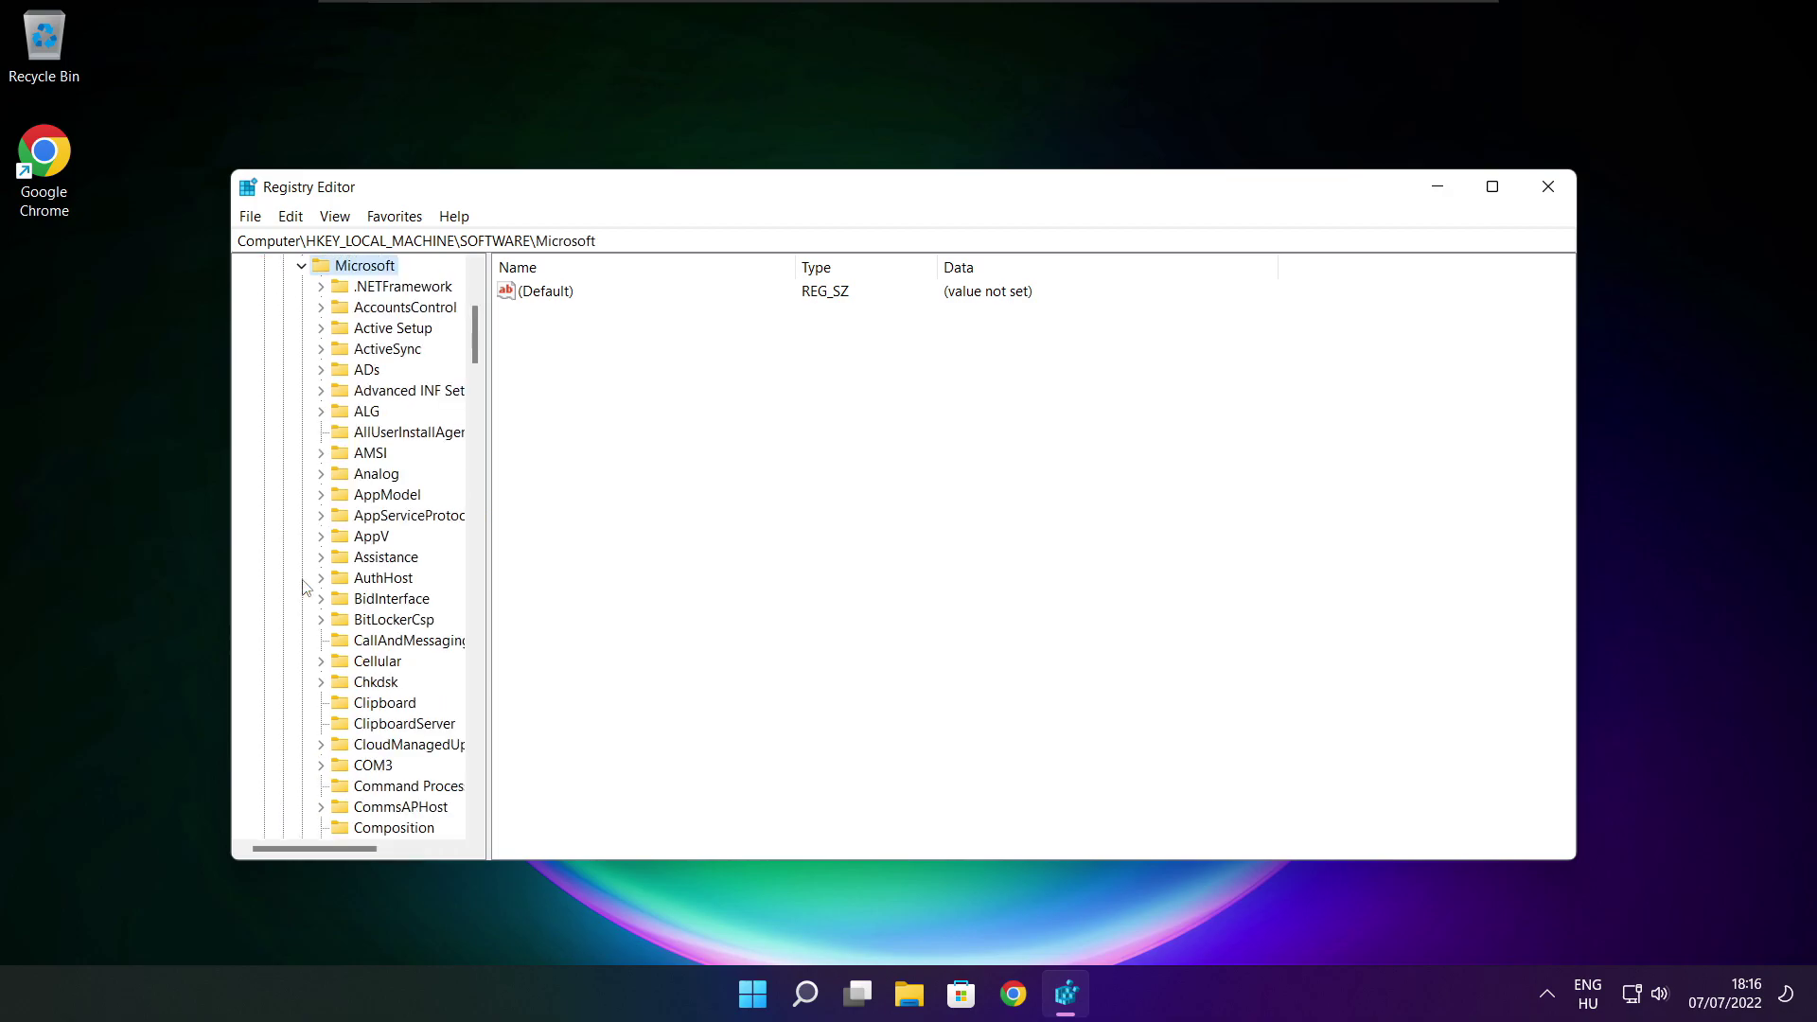
scroll(371, 567, down, 20)
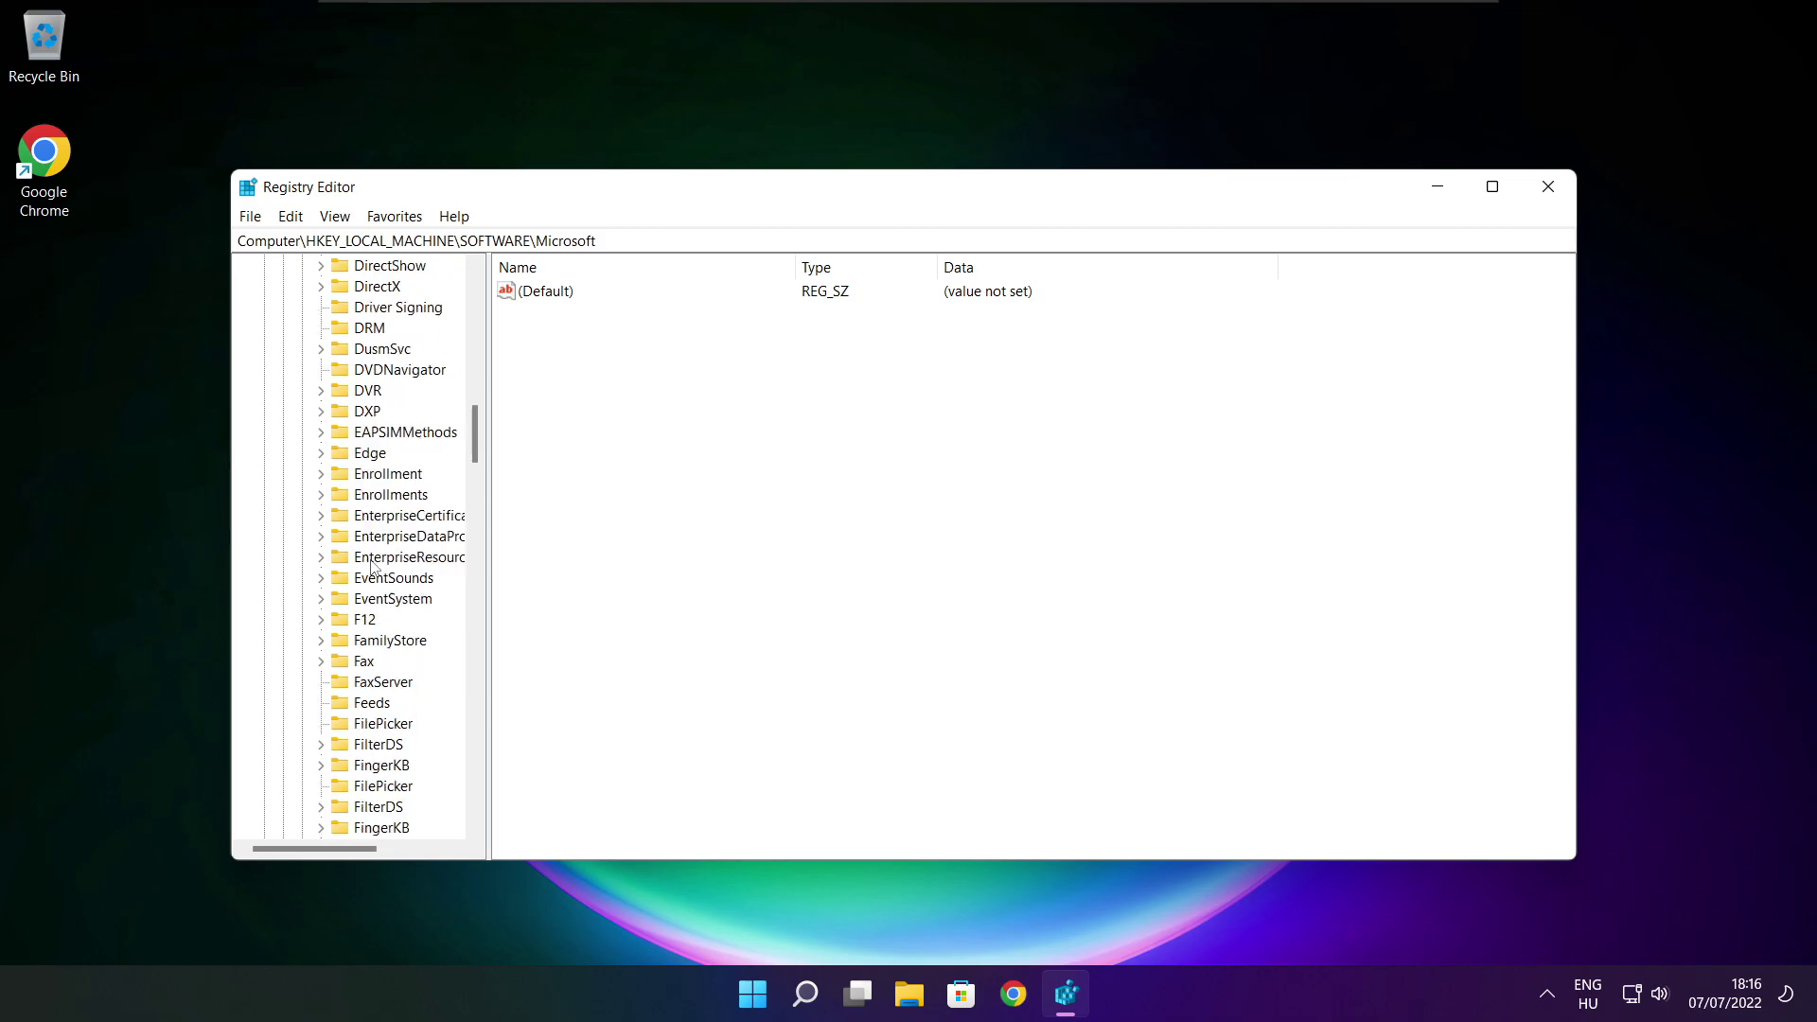
scroll(372, 568, down, 20)
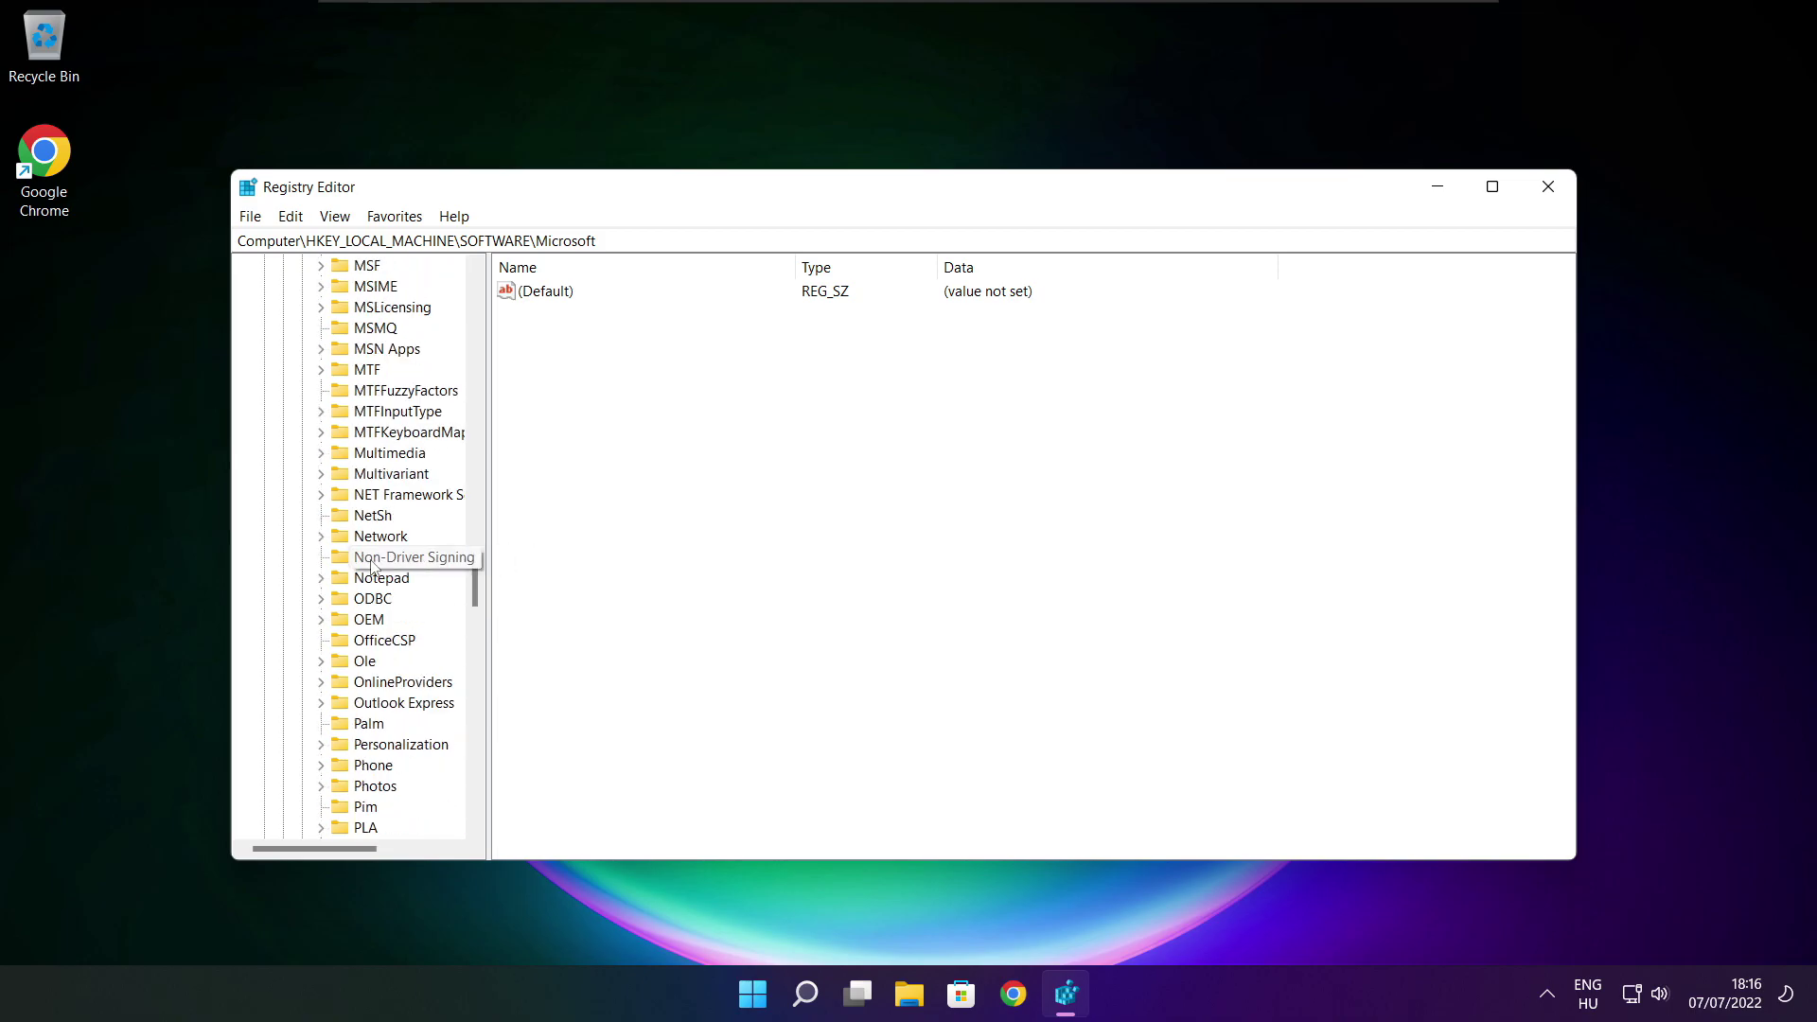
scroll(372, 566, down, 1)
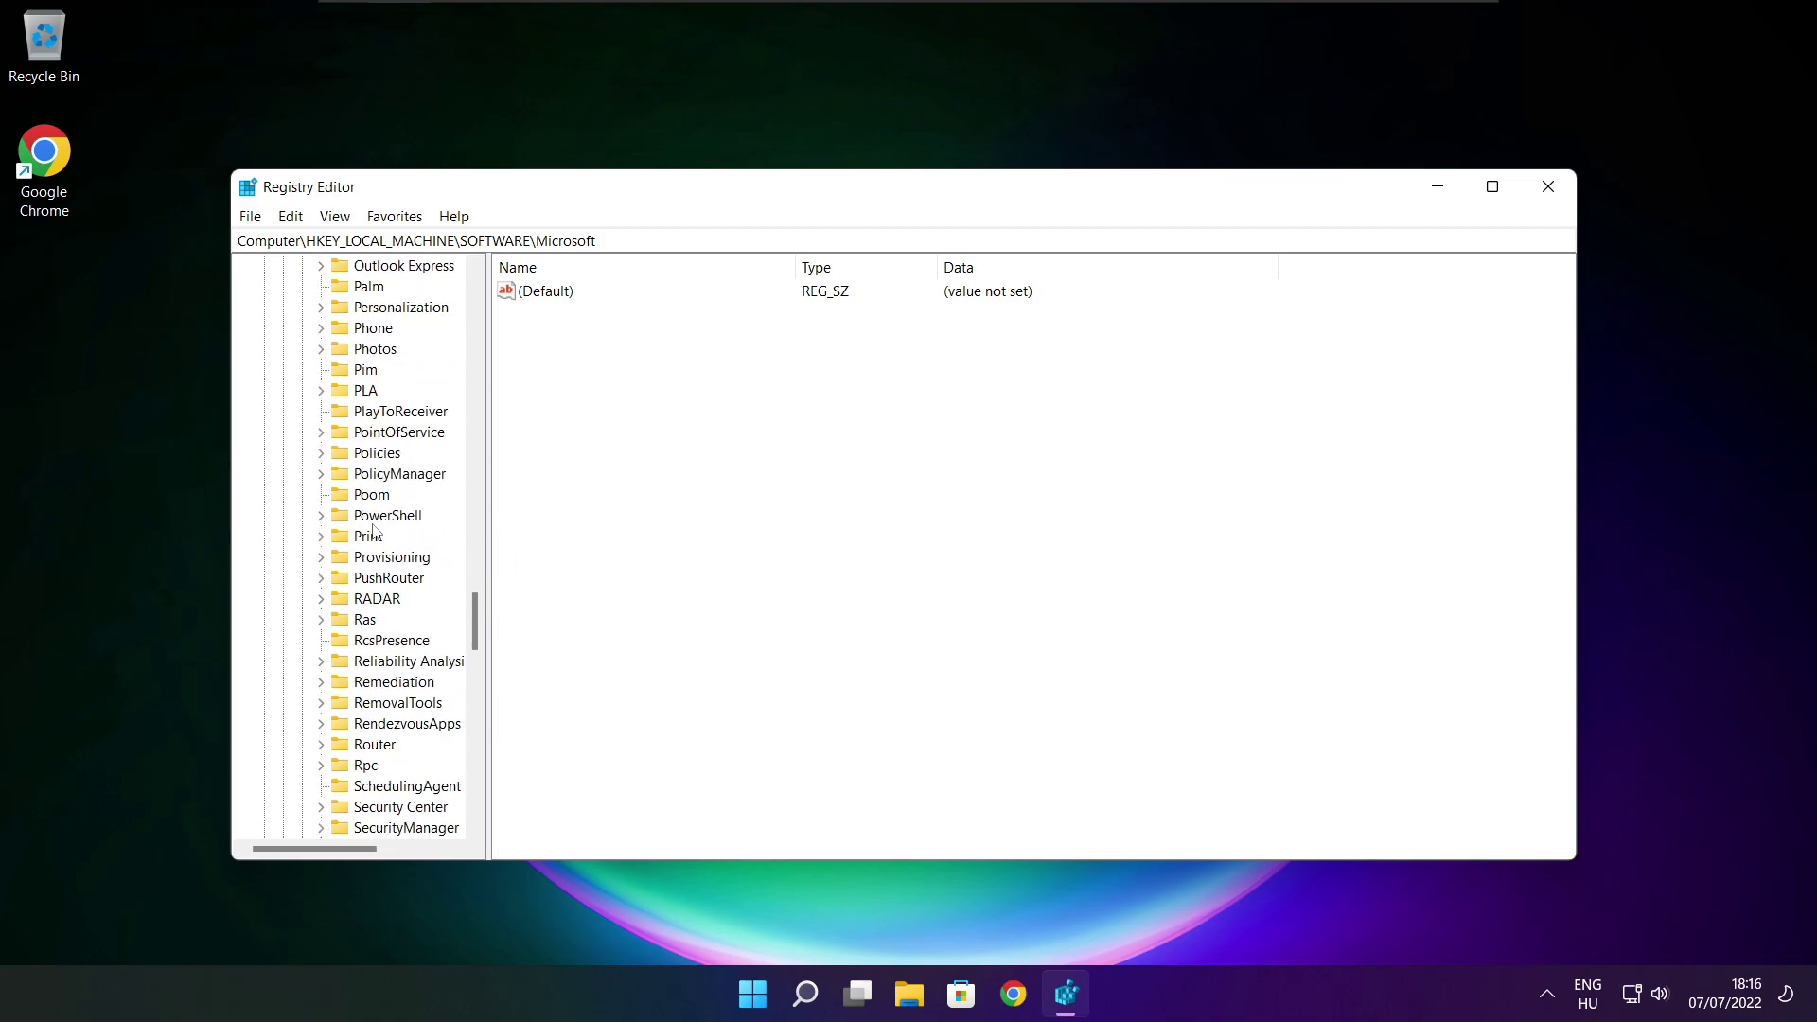
scroll(376, 541, up, 1)
click(376, 538)
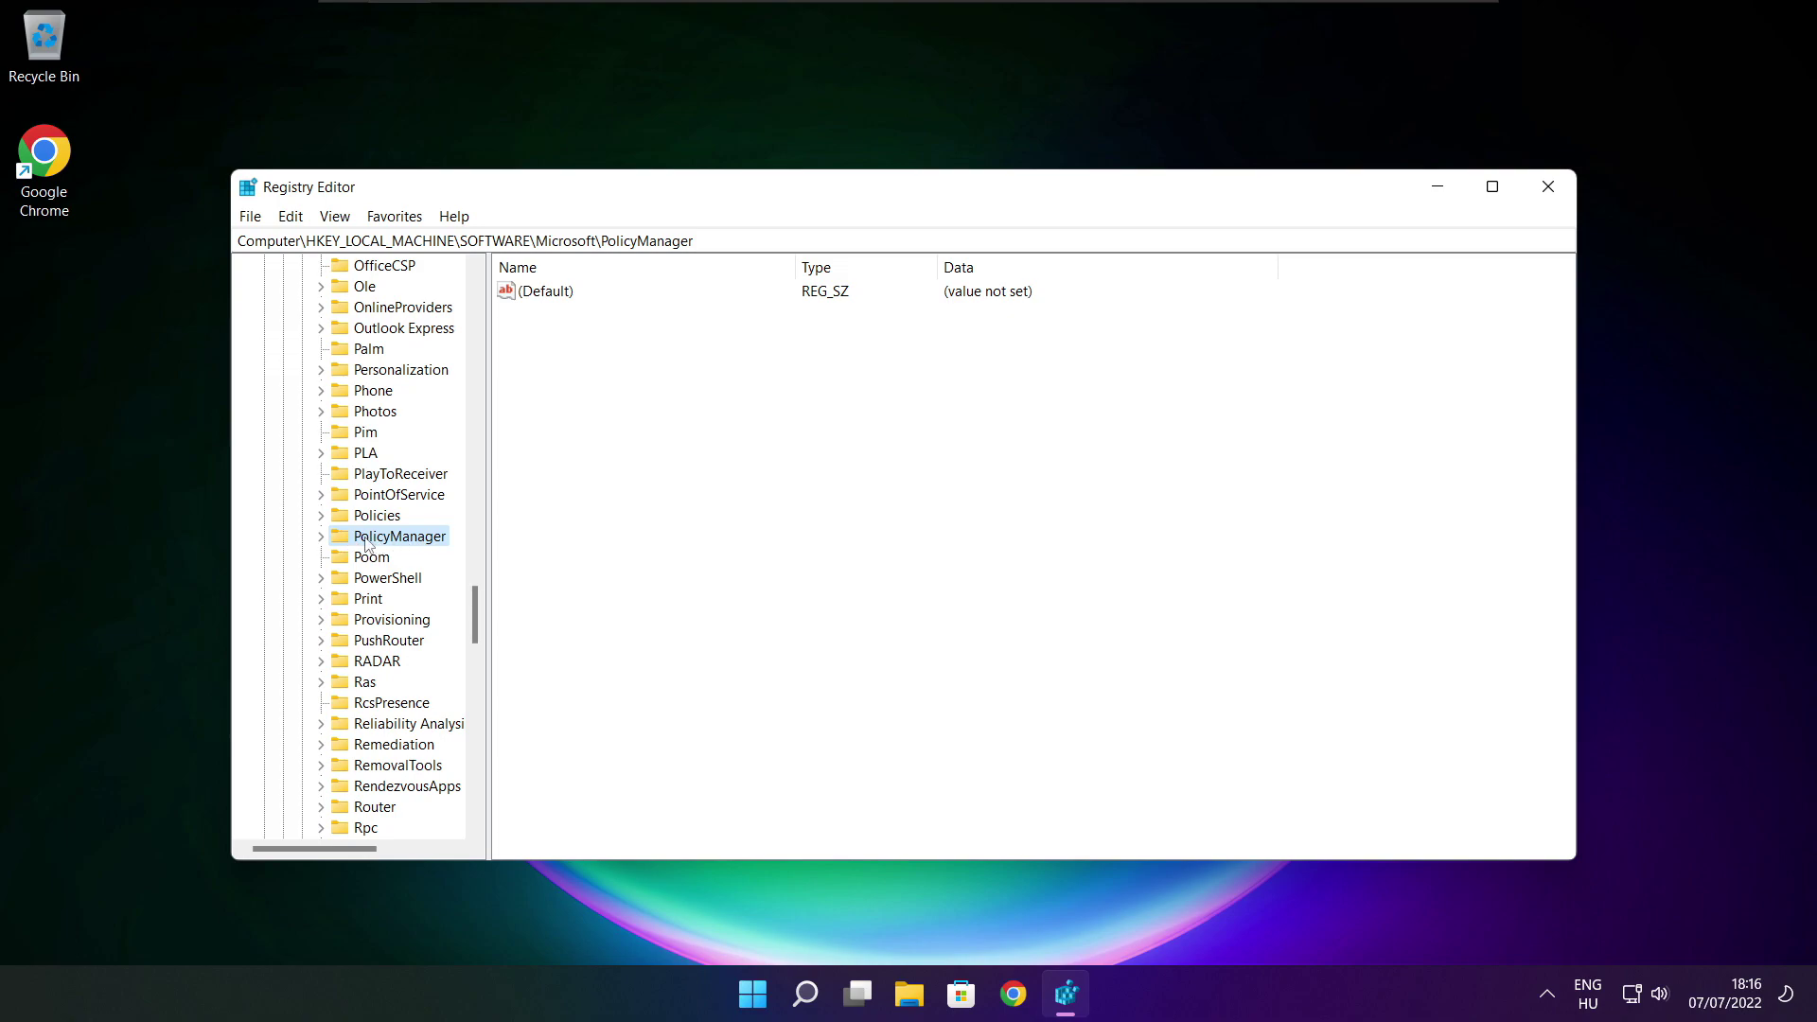
click(320, 538)
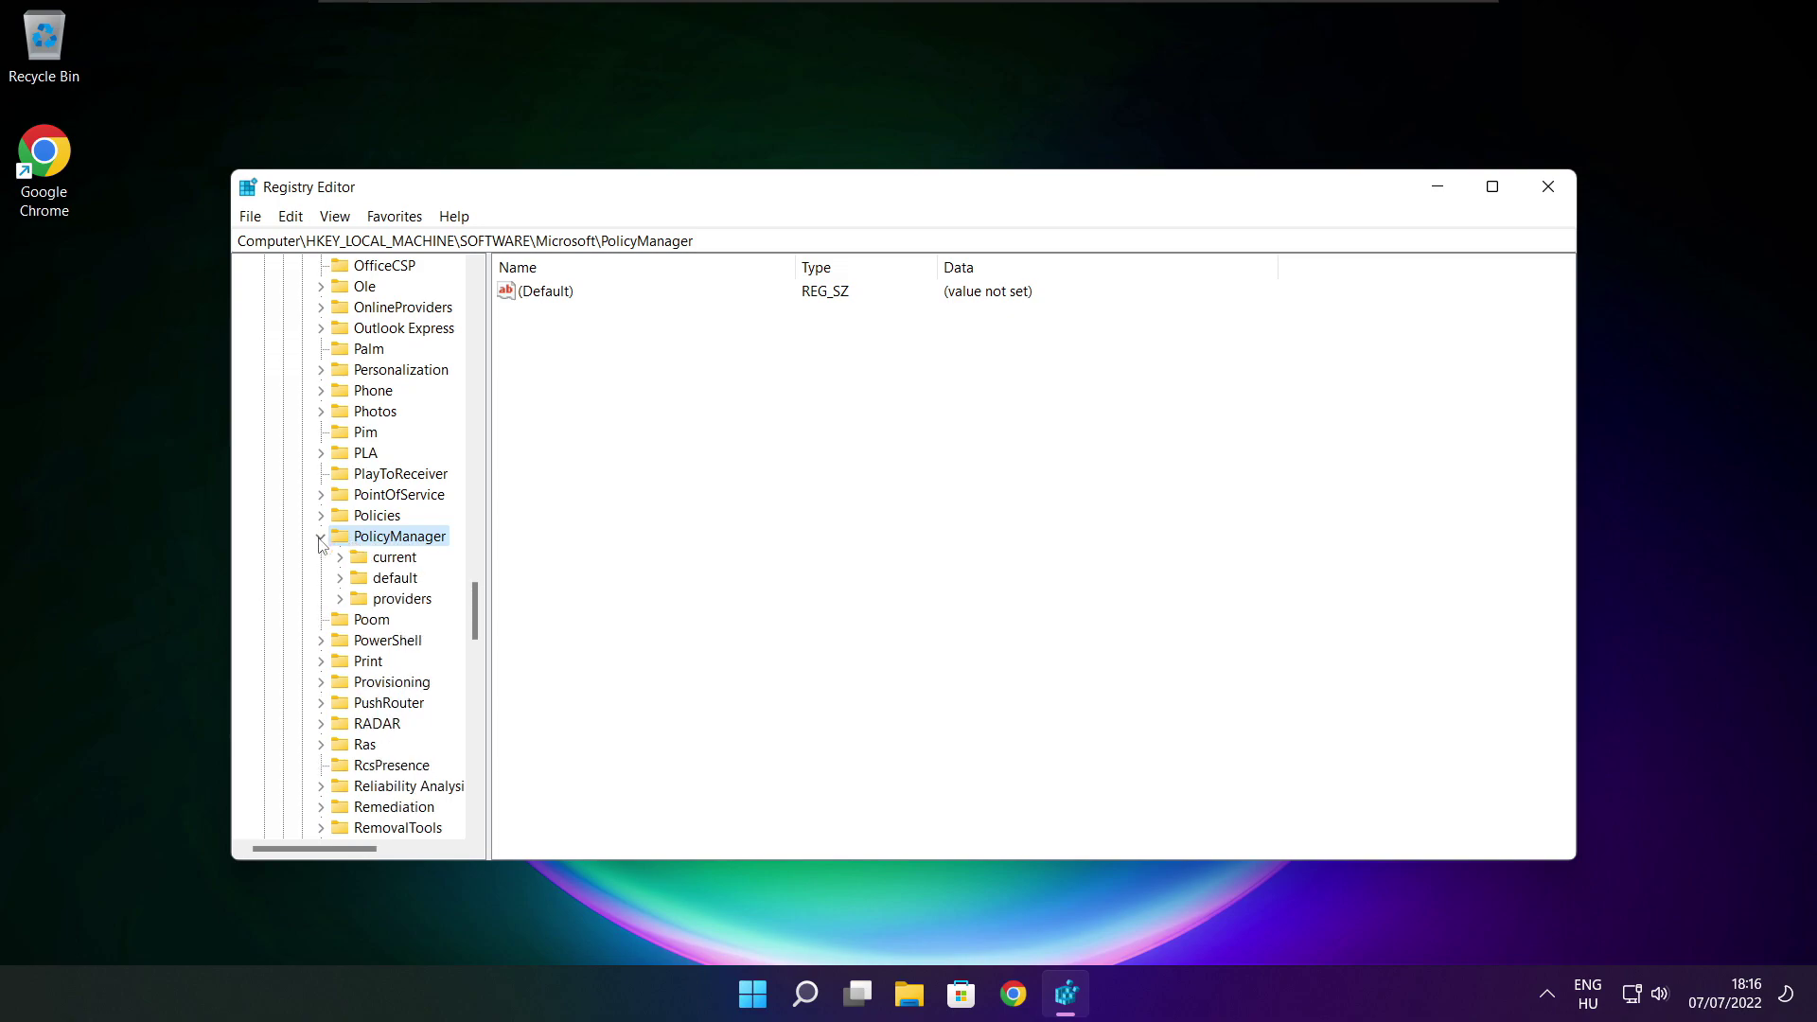
- Expand default\ApplicationManagement and select the AllowGameDVR key
click(394, 581)
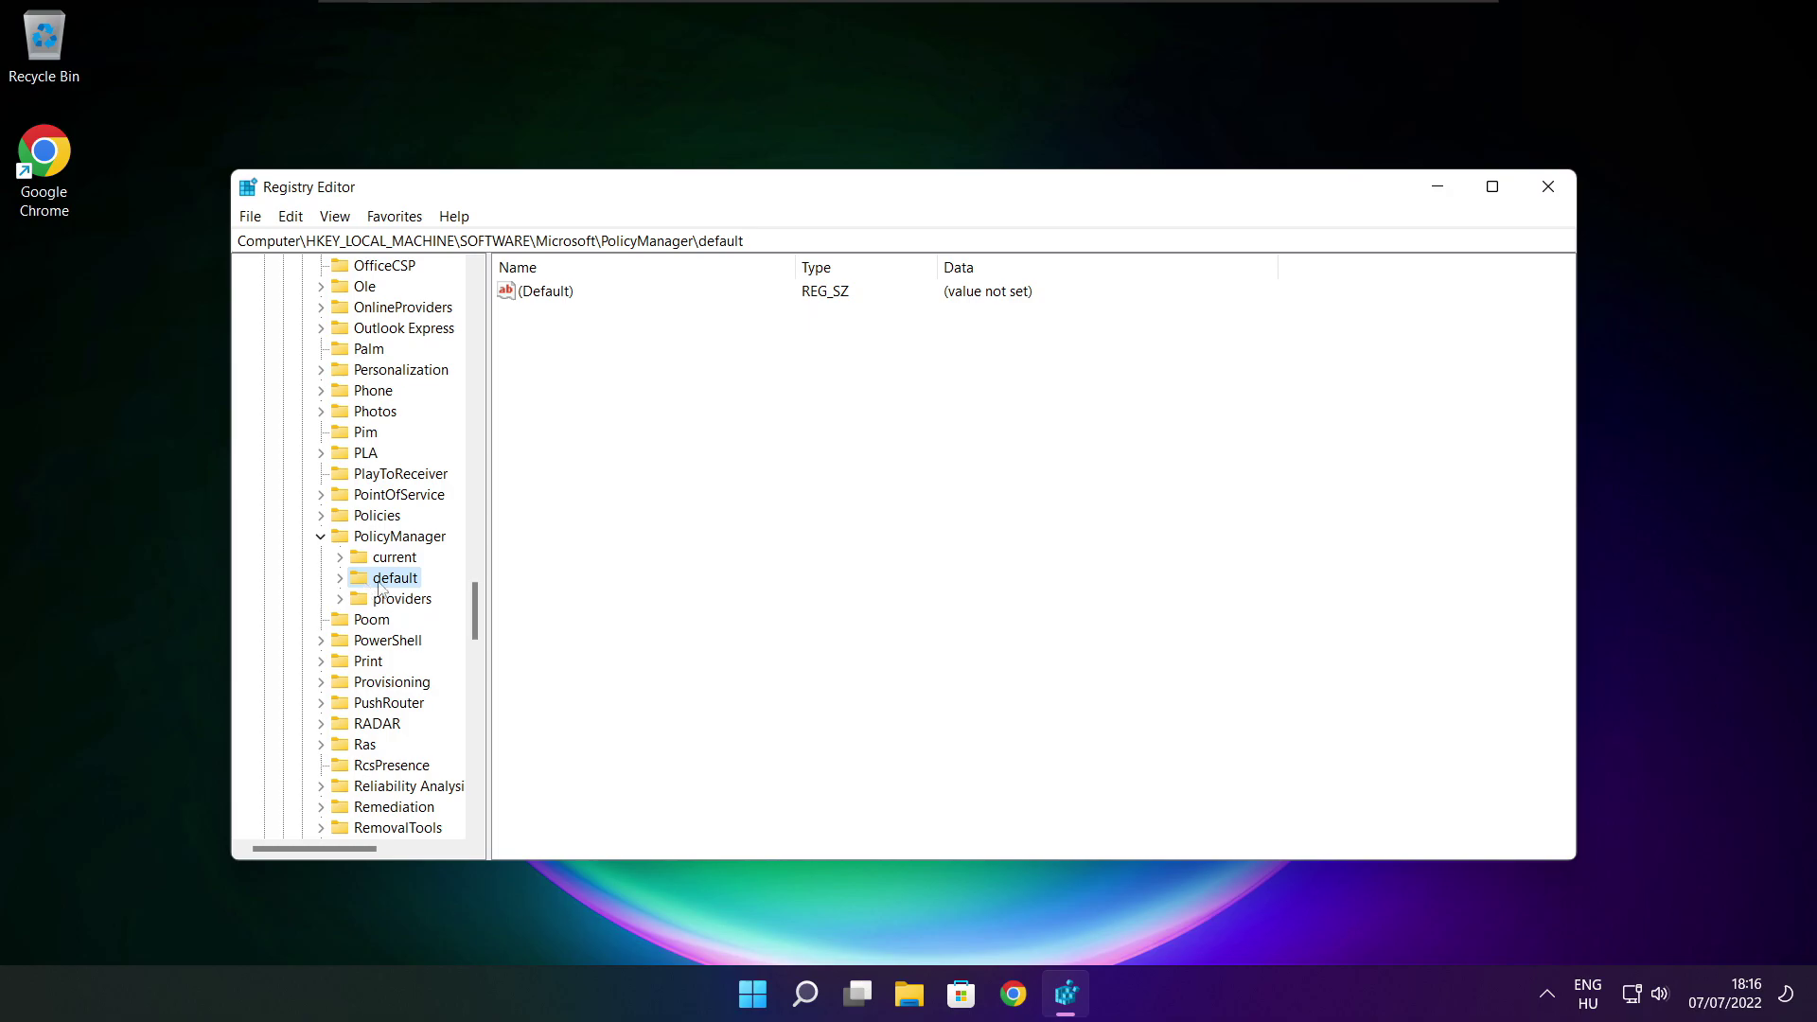
click(339, 578)
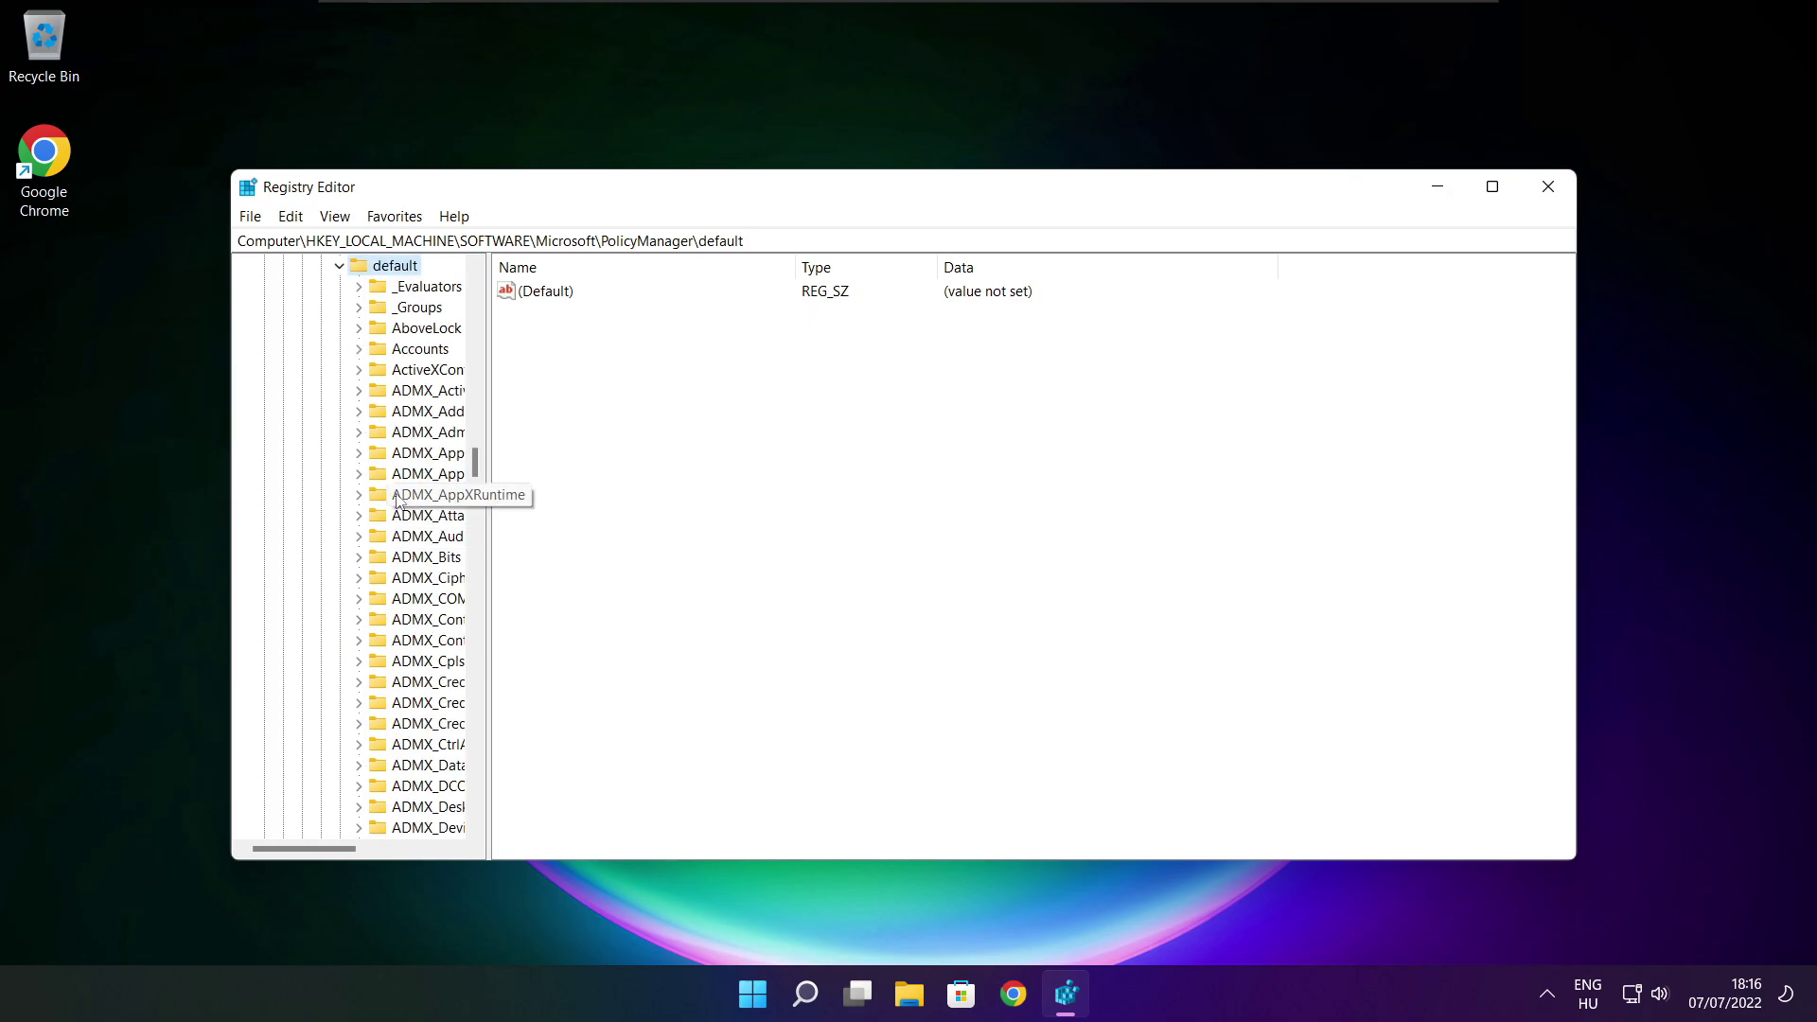
scroll(422, 416, down, 7)
scroll(422, 417, down, 20)
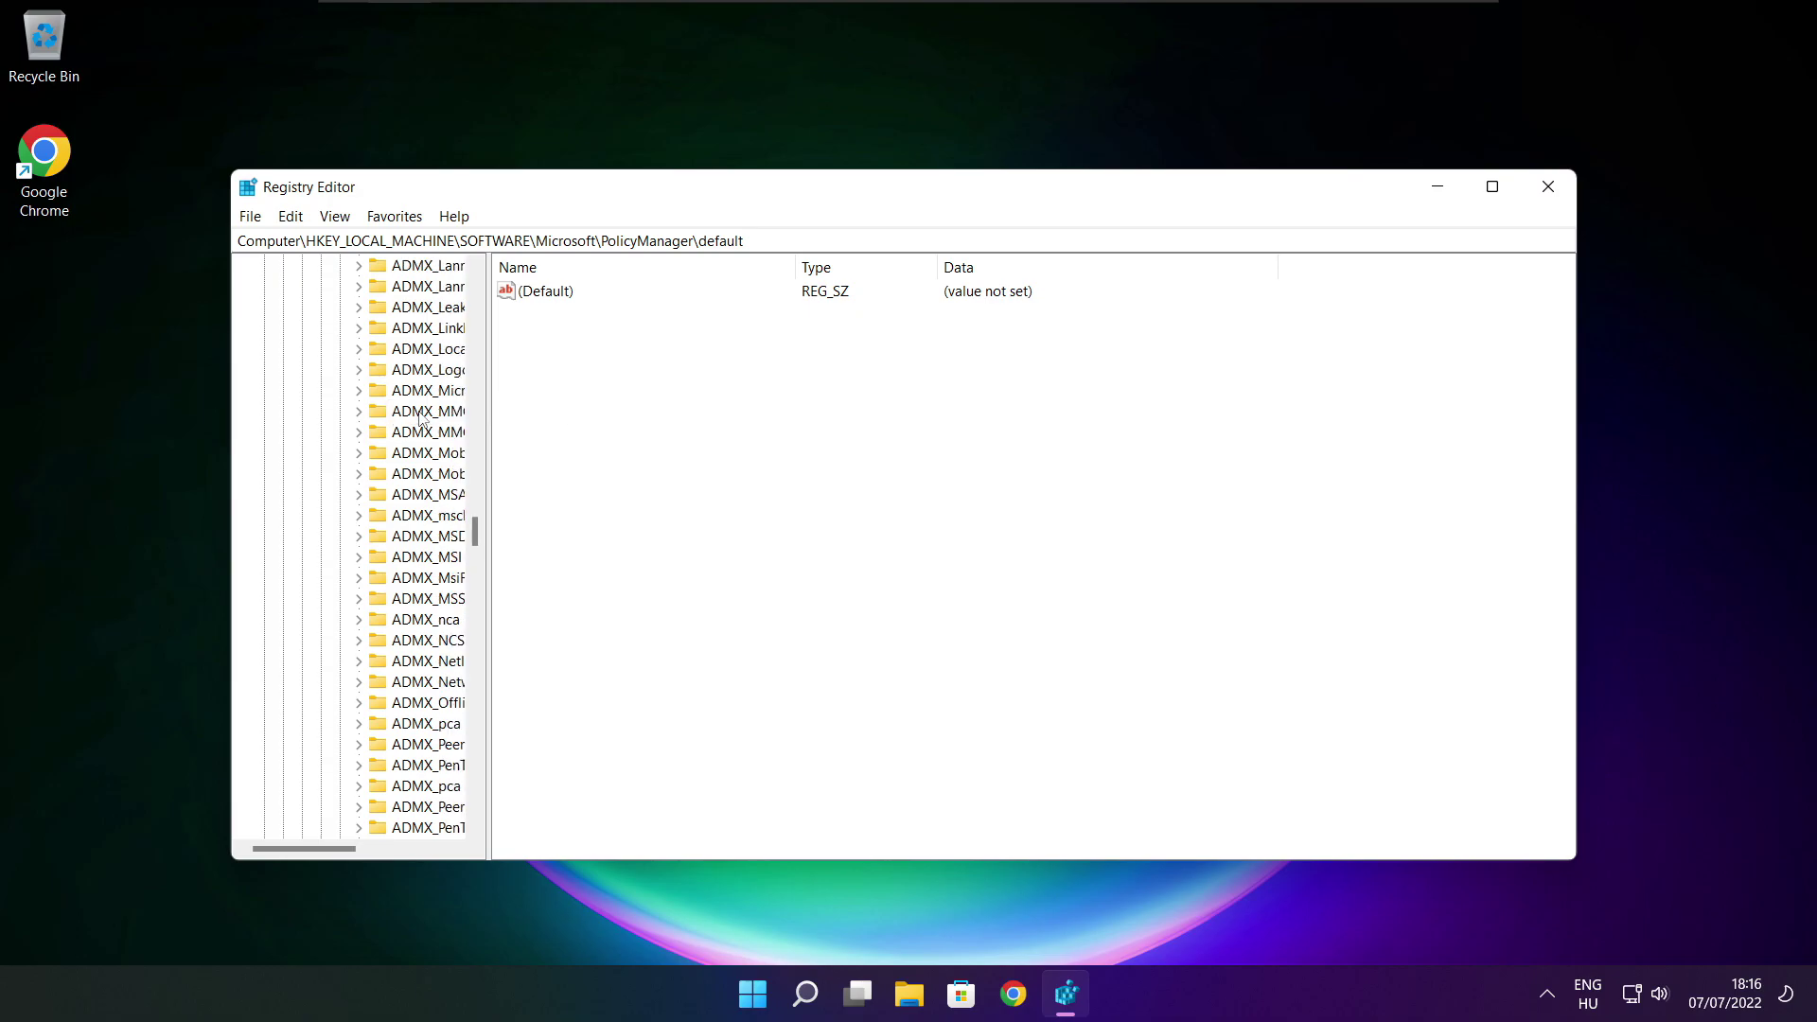
scroll(422, 416, down, 3)
drag(488, 409, 602, 409)
scroll(501, 407, up, 1)
click(462, 389)
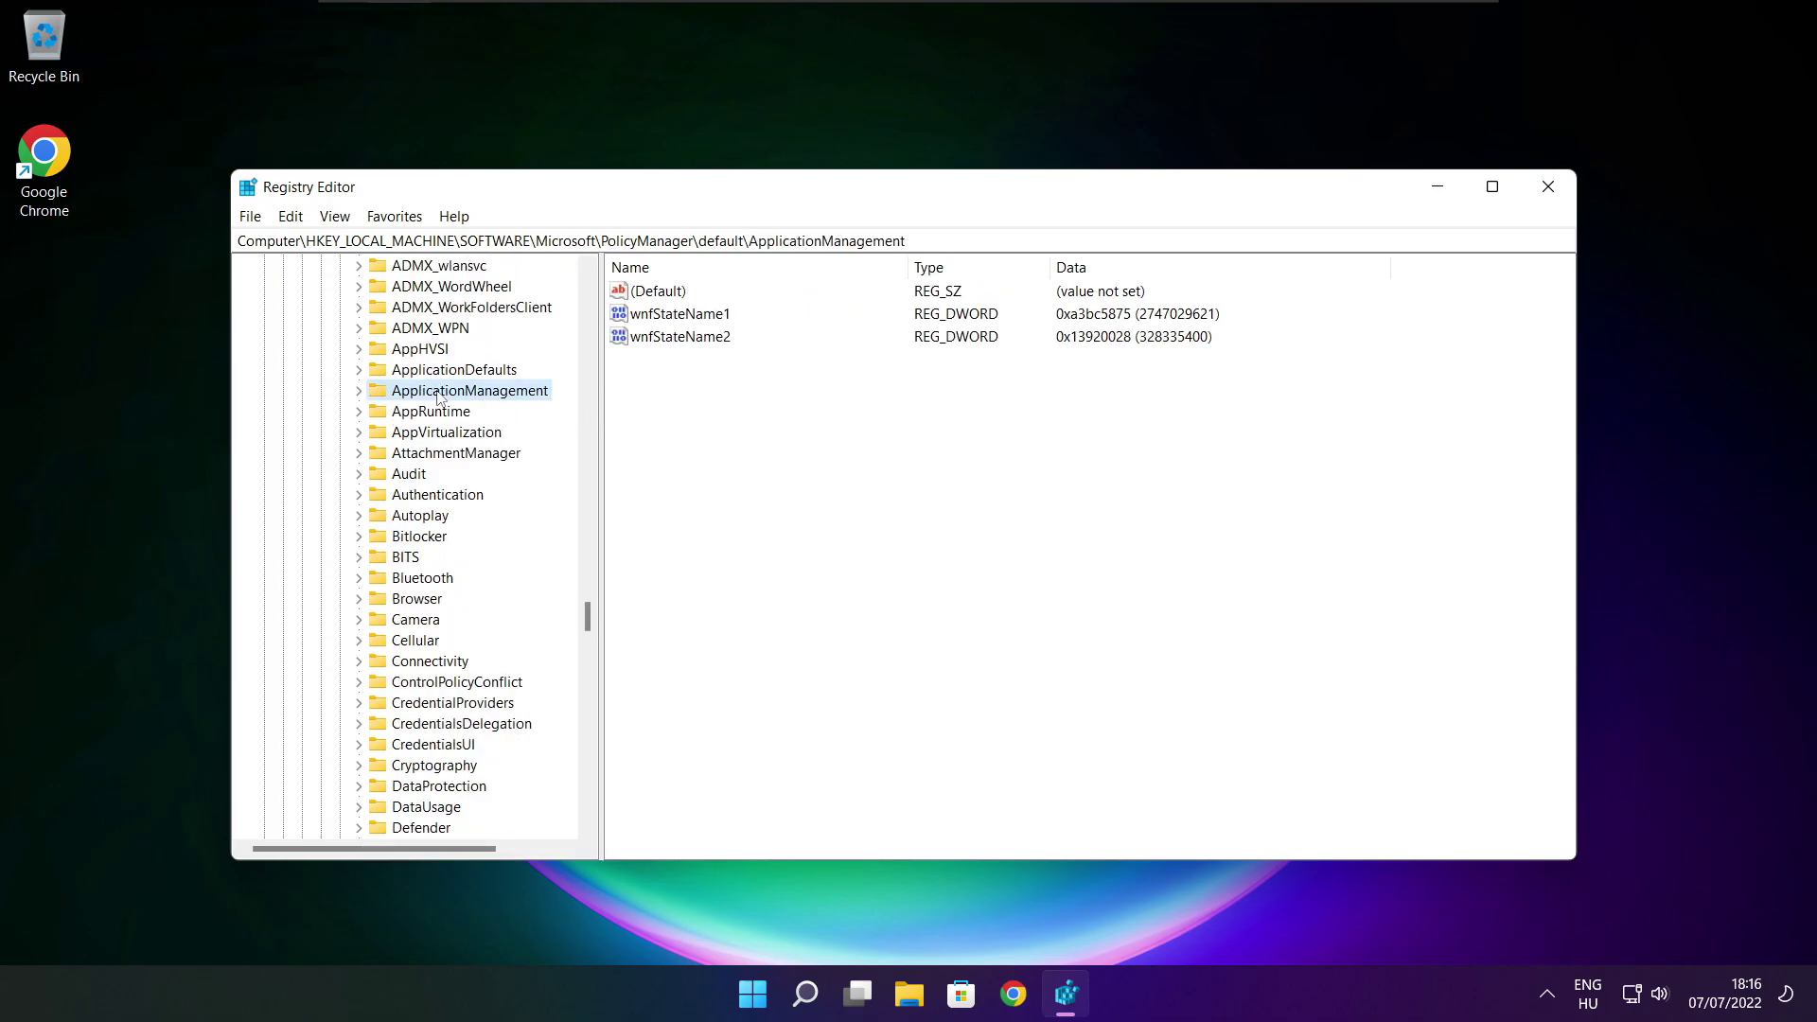
click(359, 391)
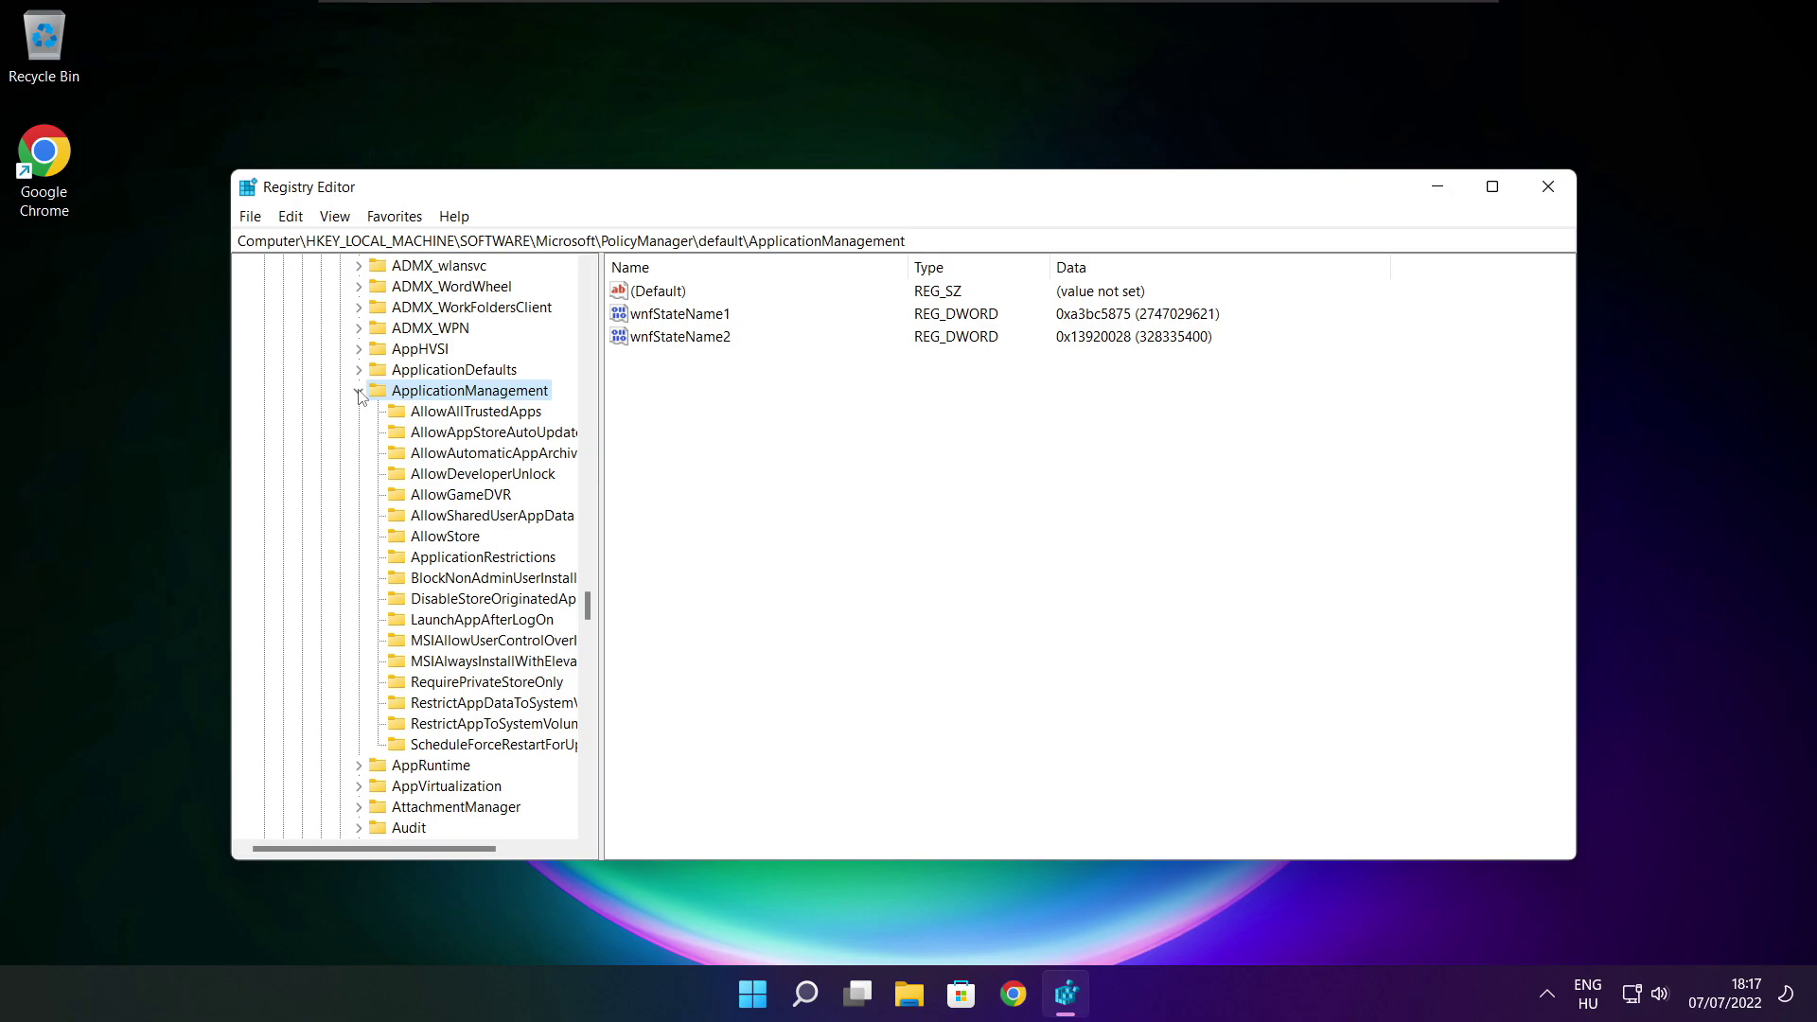
drag(600, 477, 619, 478)
click(470, 497)
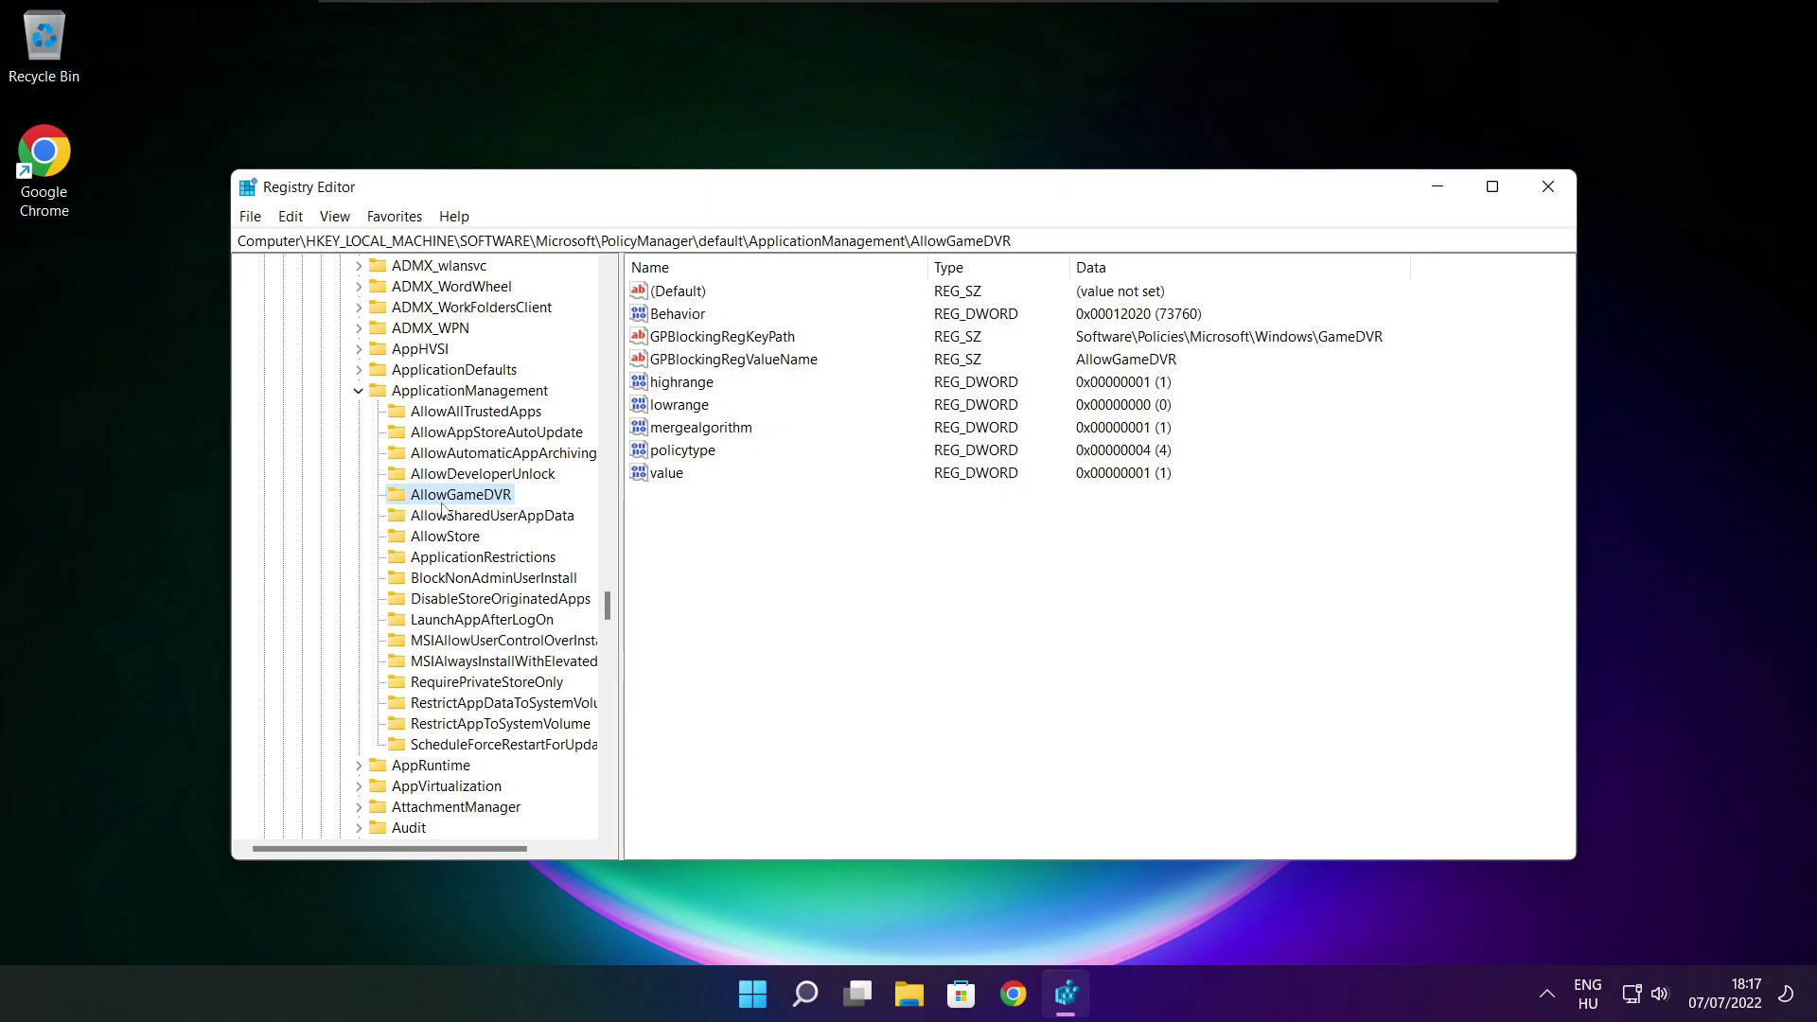
- Change AllowGameDVR's 'value' entry to 0 and close Registry Editor
click(667, 474)
double_click(676, 475)
drag(517, 304, 920, 378)
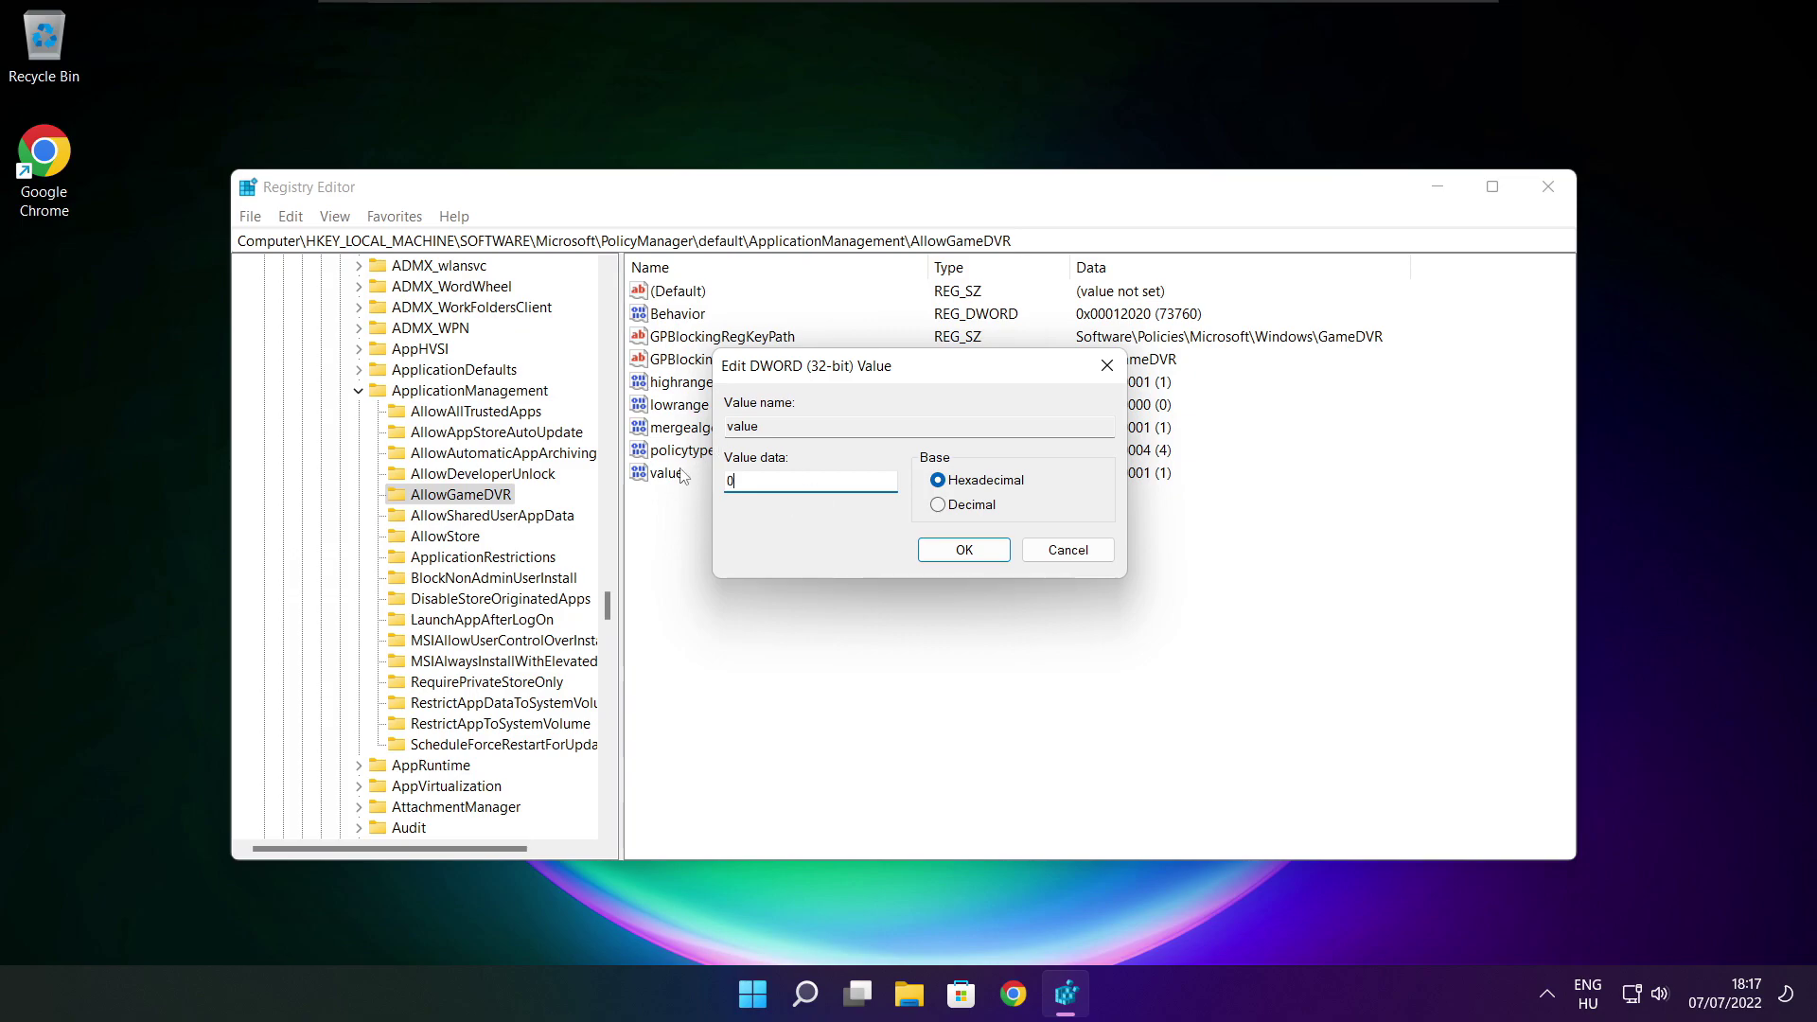
click(964, 551)
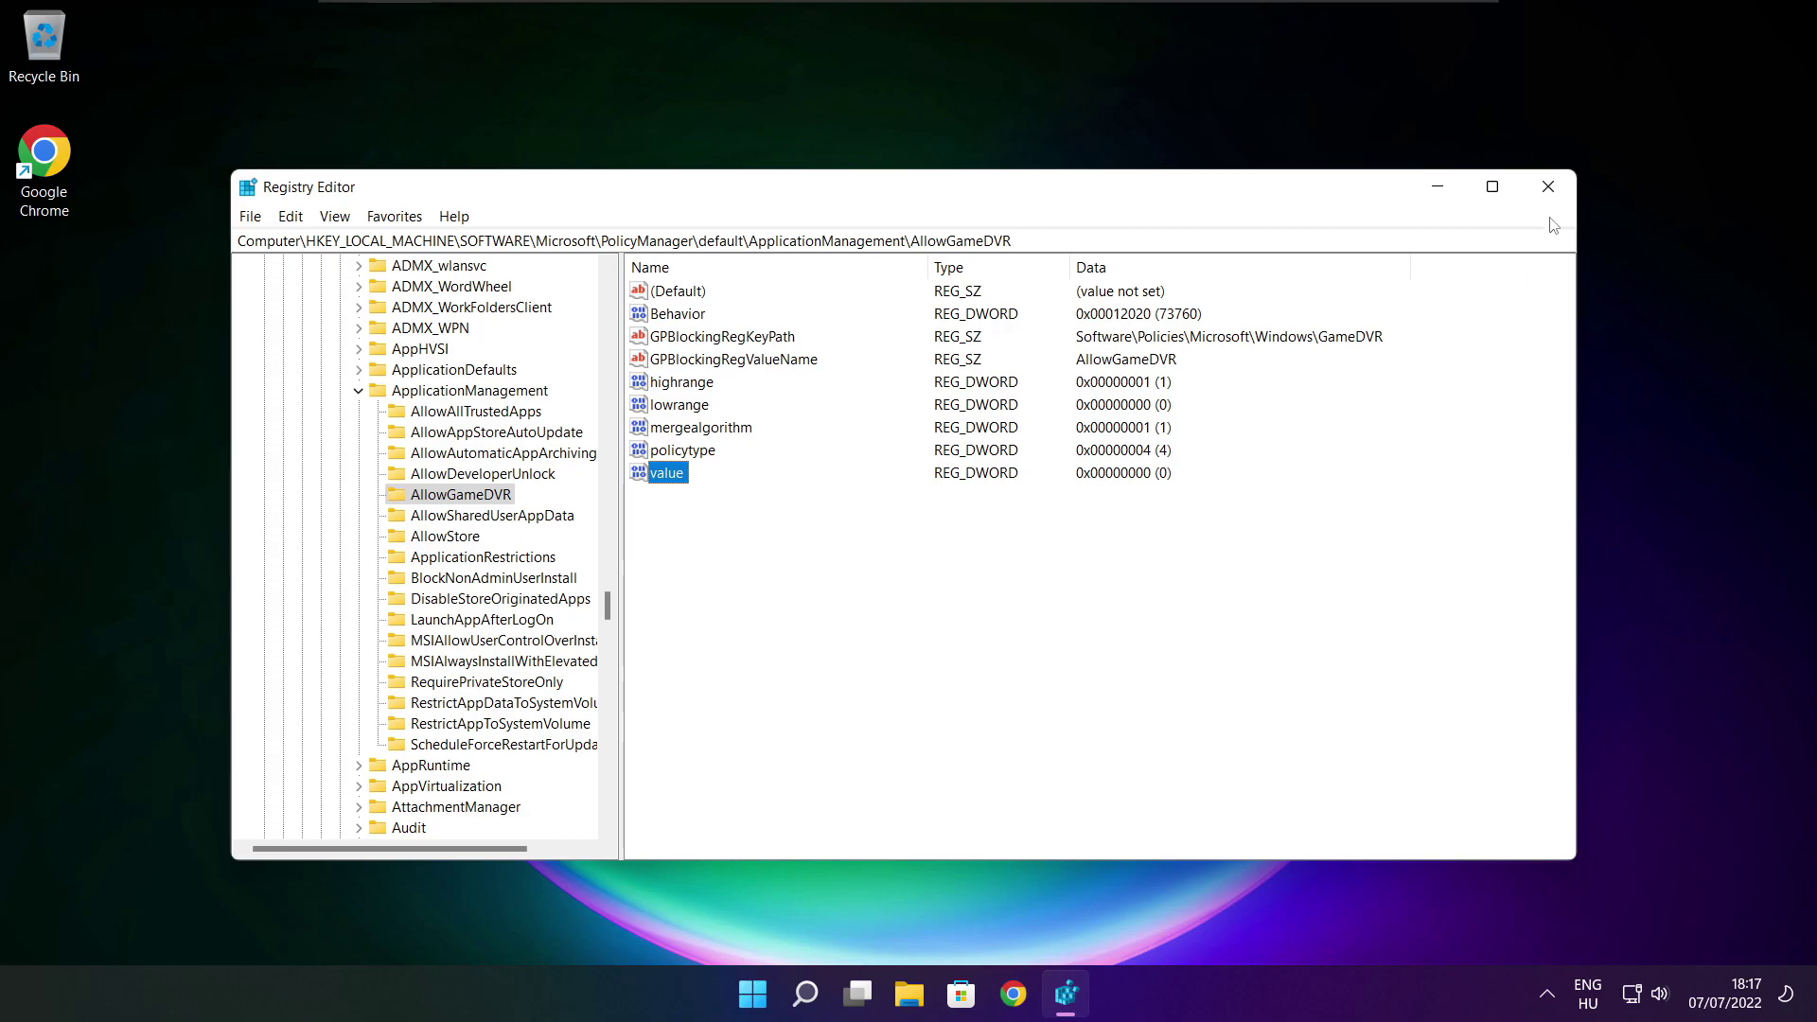
click(1550, 189)
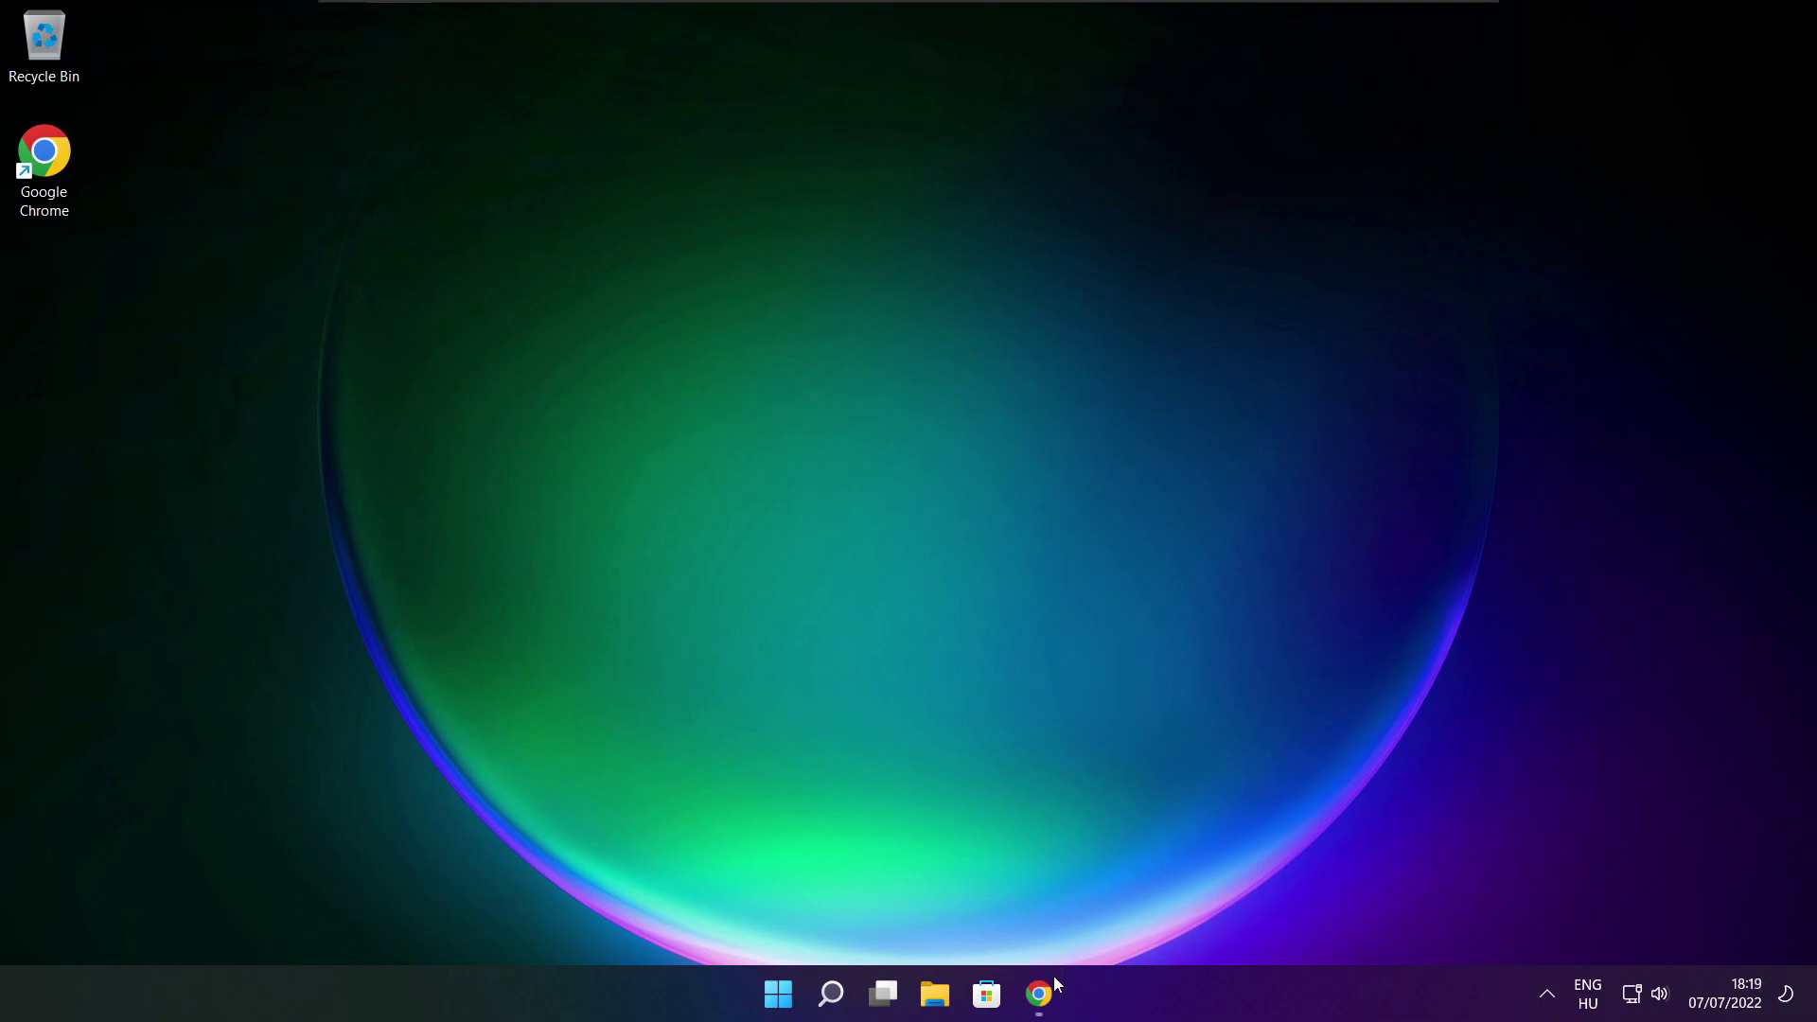
- Download dxwebsetup.exe from the DirectX End-User Runtime Web Installer page
click(1041, 998)
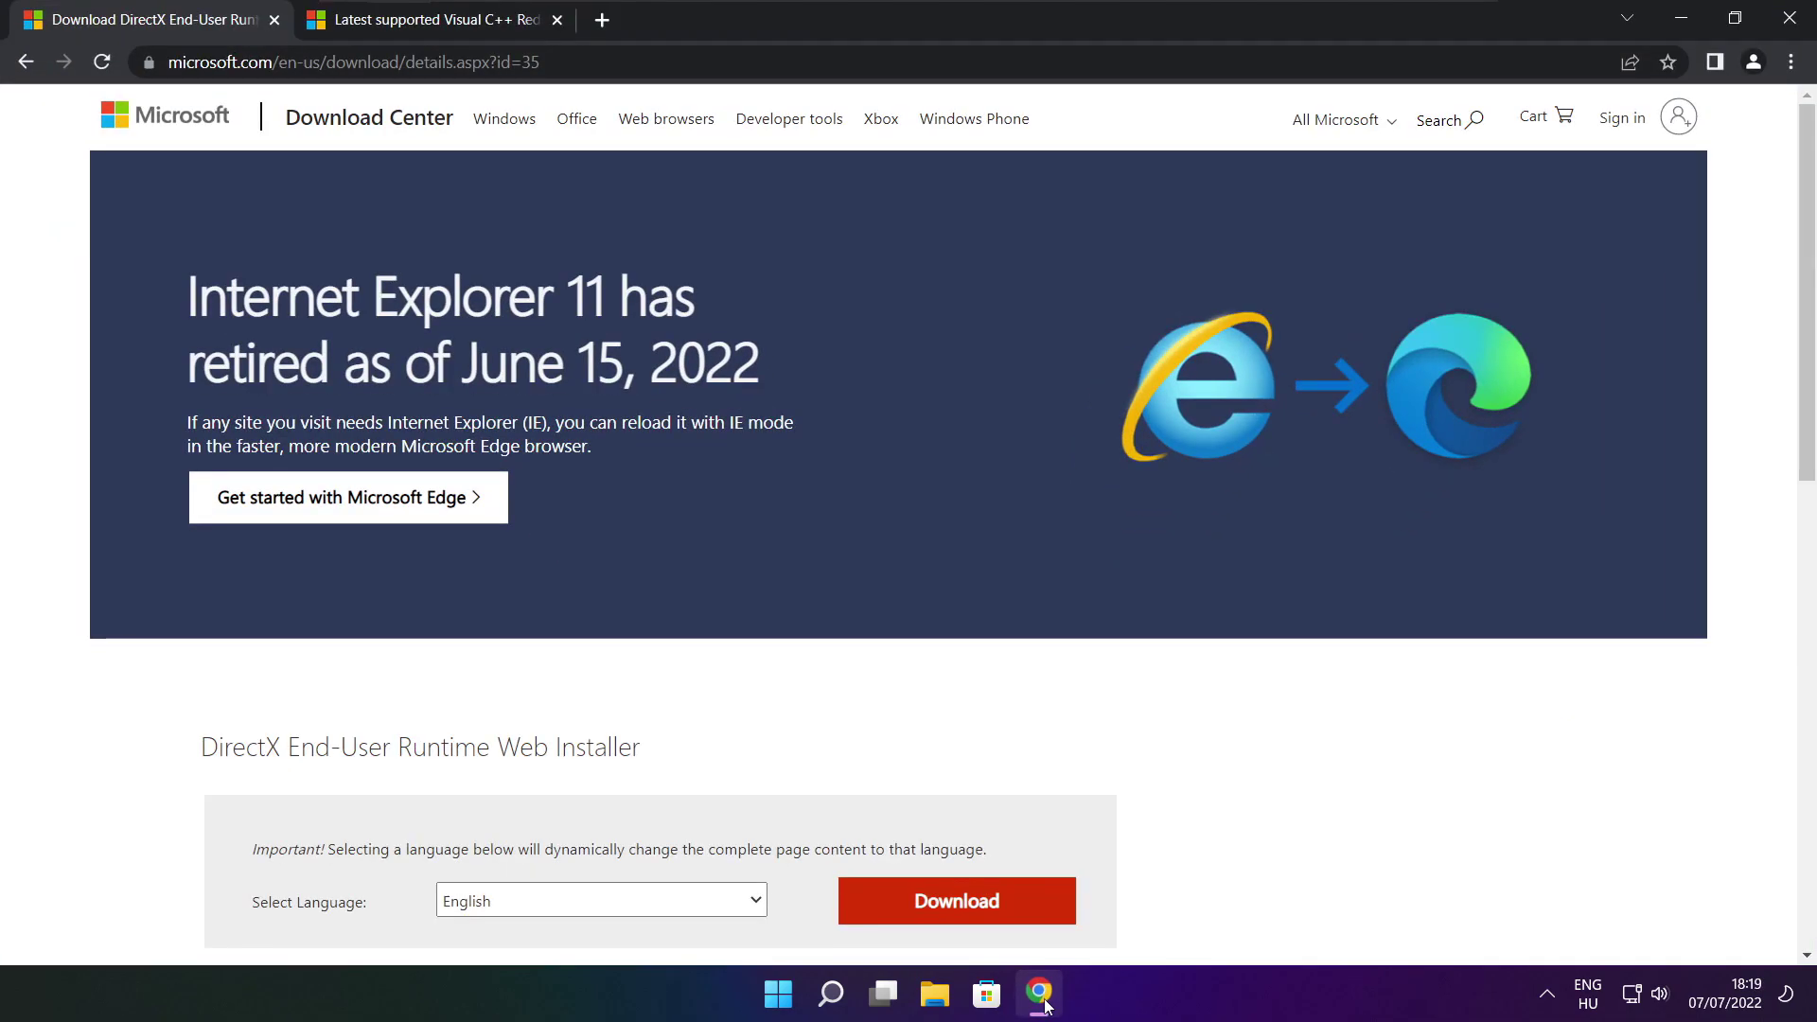
click(540, 62)
mouse_move(540, 62)
mouse_down()
mouse_move(167, 62)
mouse_move(542, 62)
mouse_up()
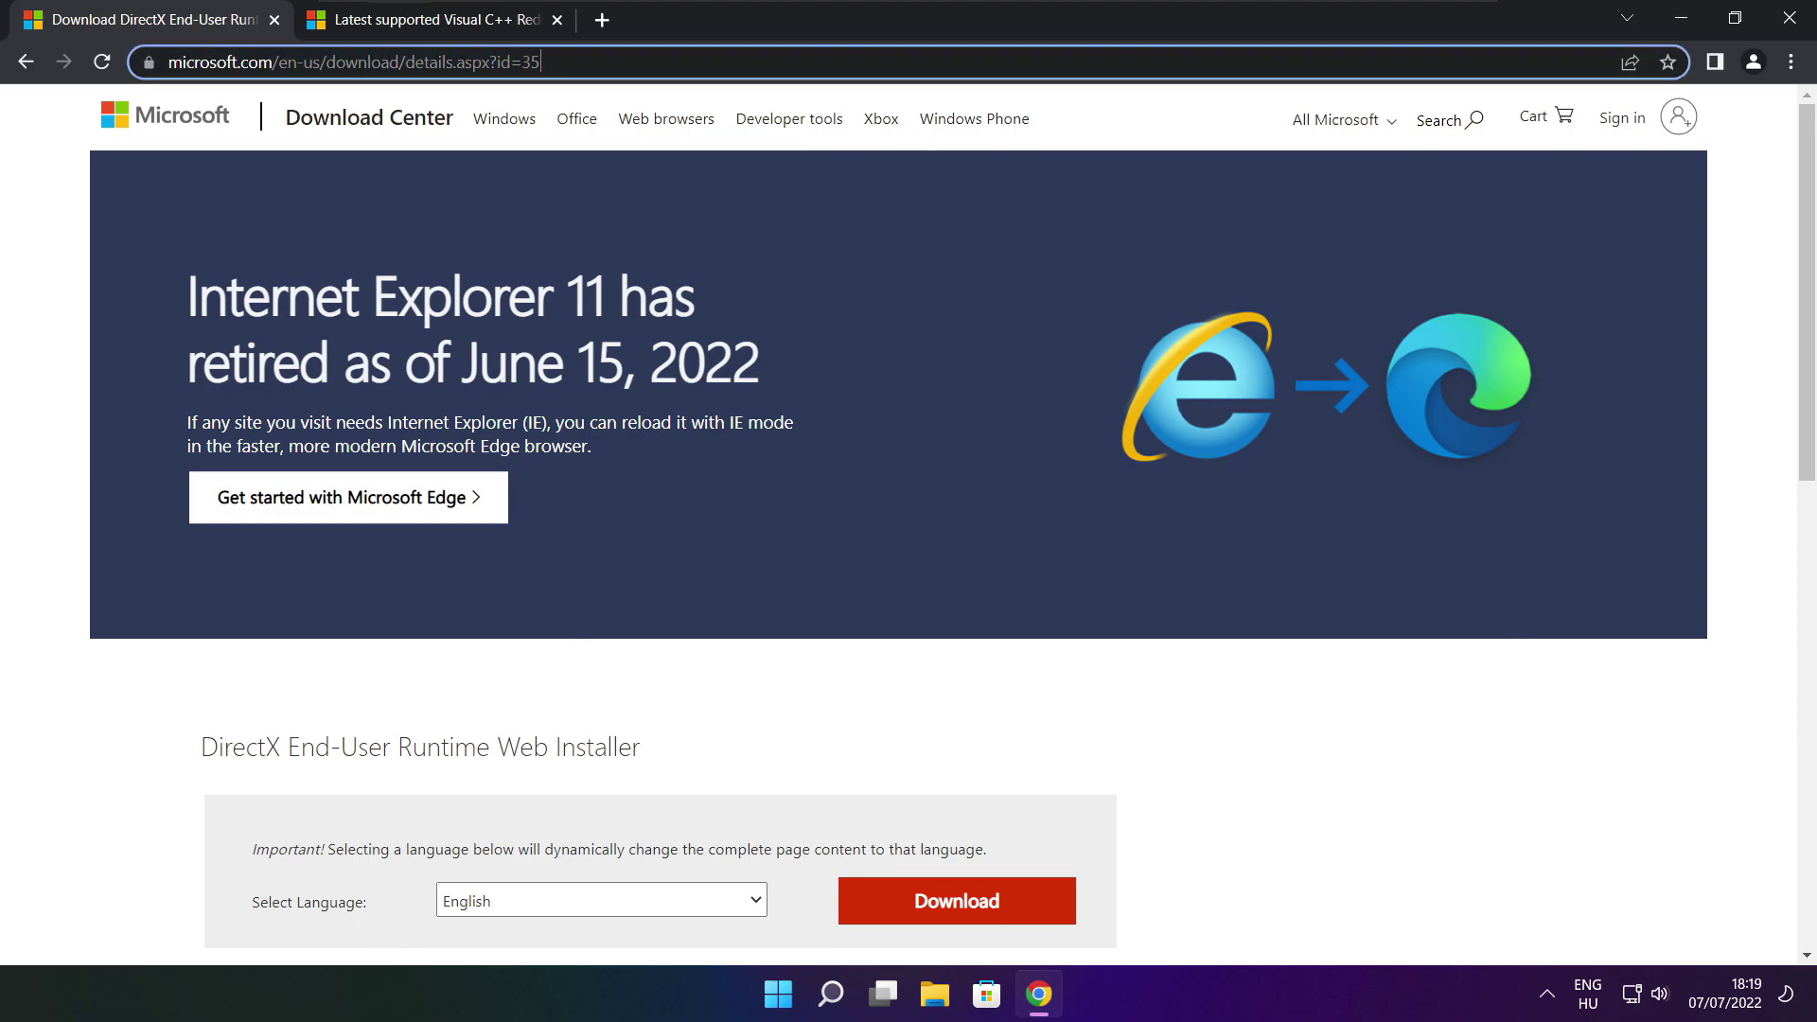
click(651, 677)
scroll(677, 411, down, 4)
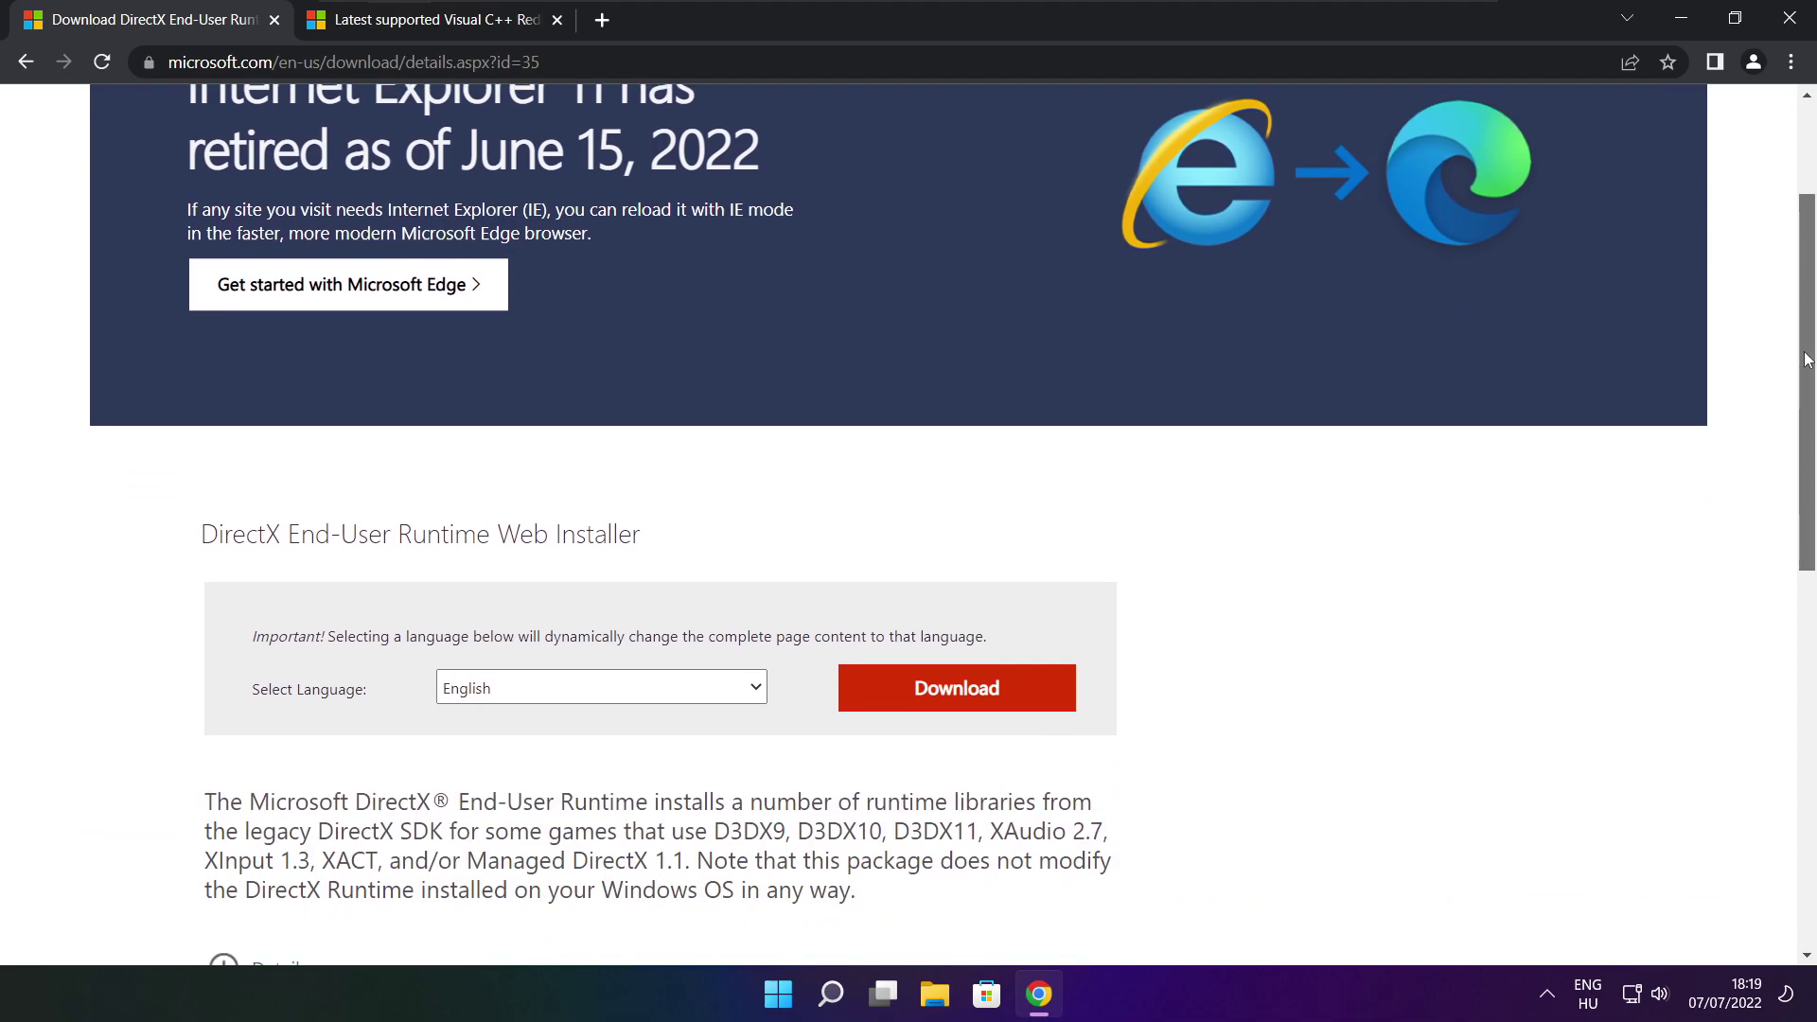
drag(678, 411, 290, 393)
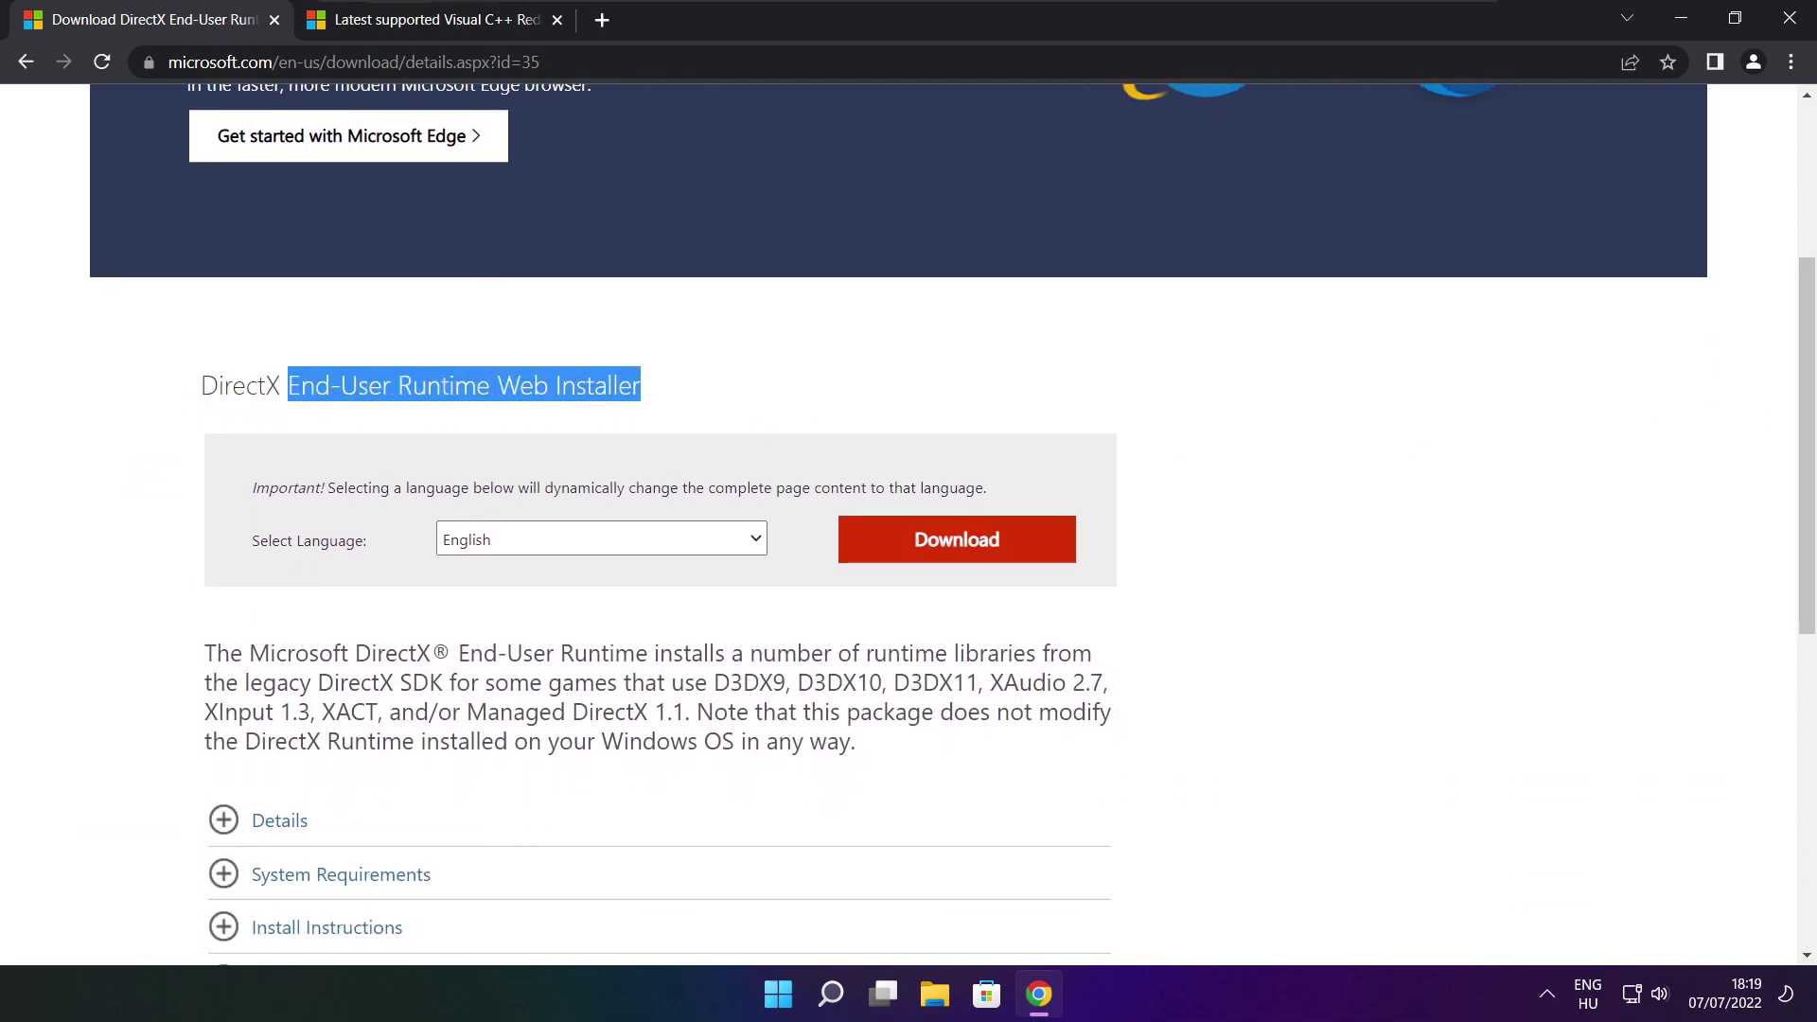
click(750, 401)
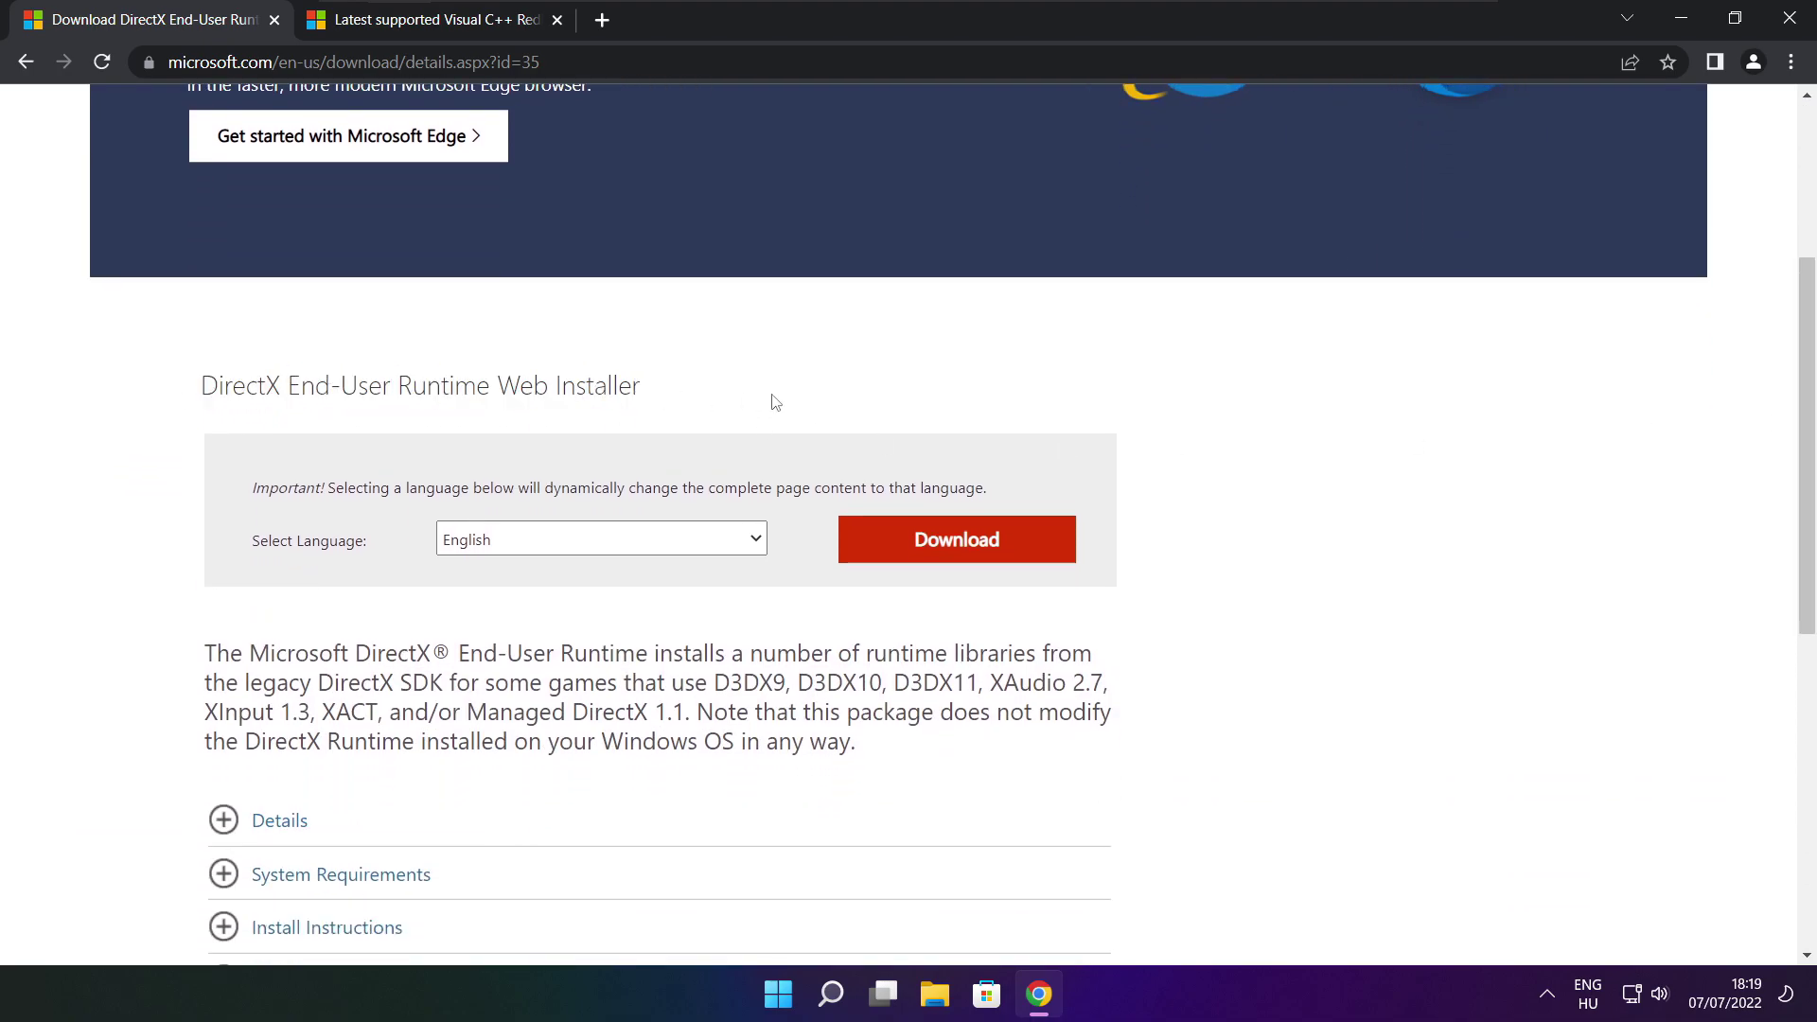
click(964, 547)
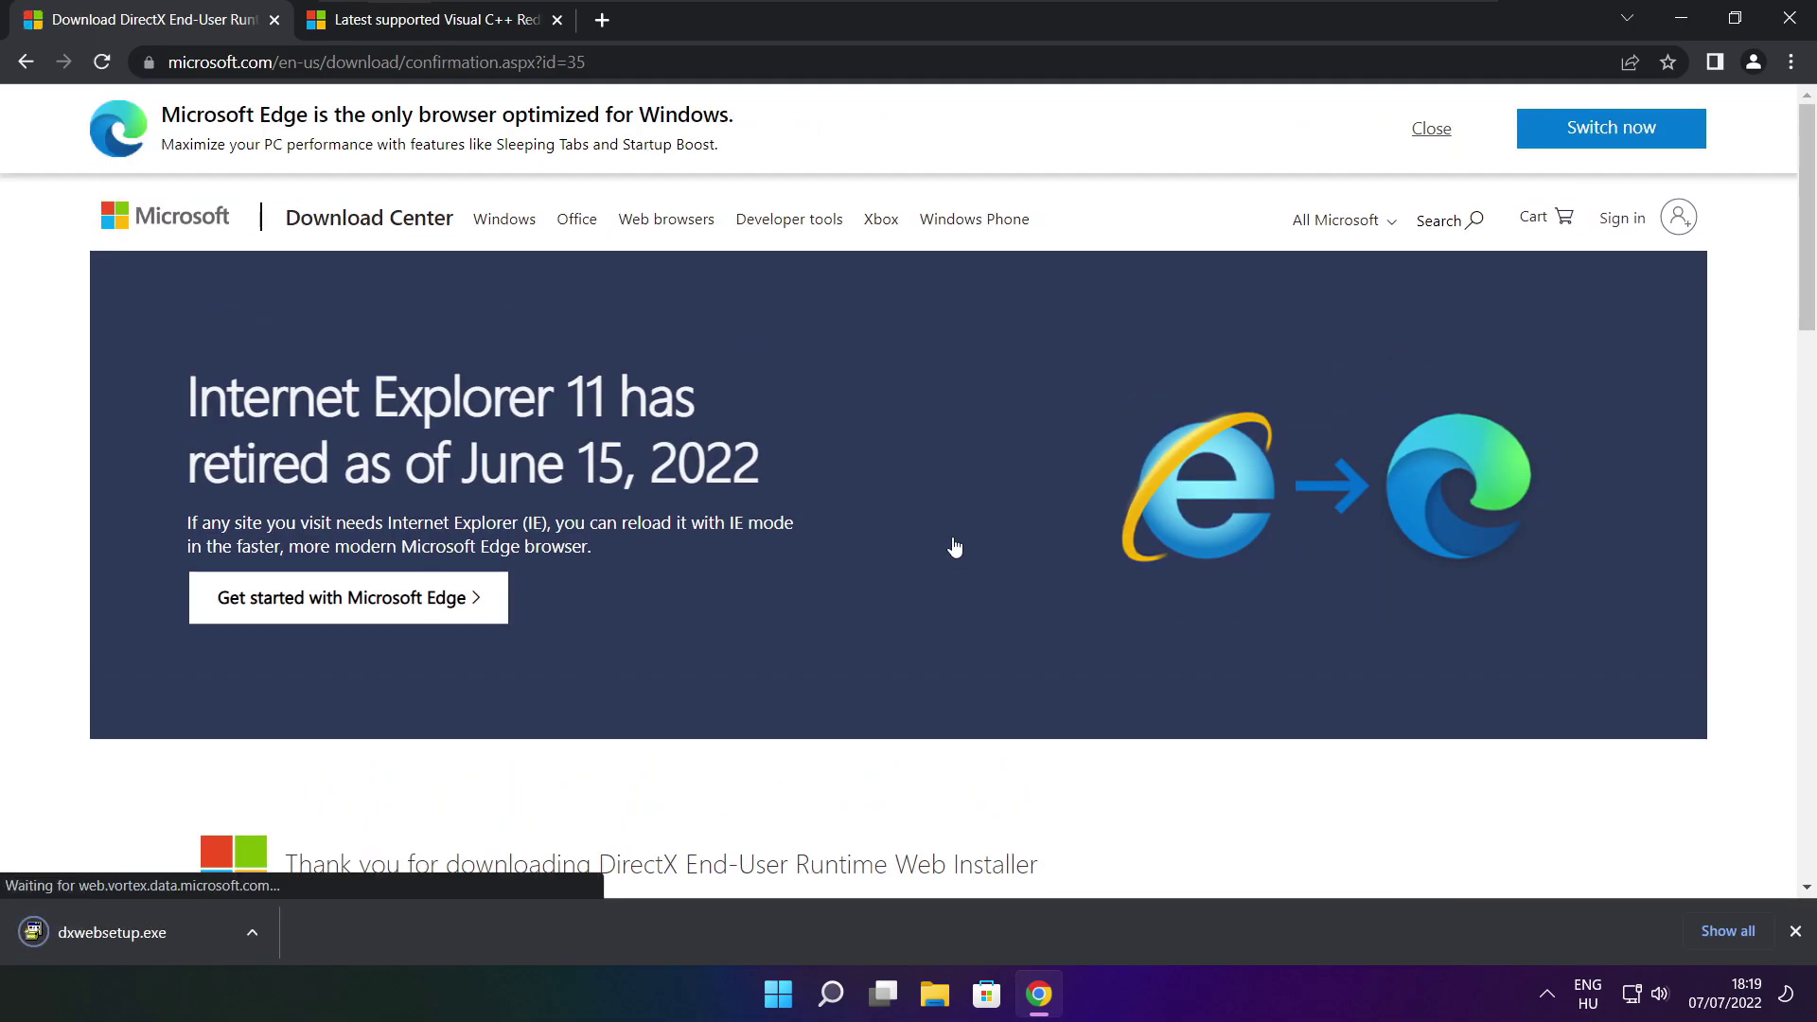
- Run dxwebsetup.exe, accept the licence, skip the Bing Bar, and finish the DirectX installation
click(171, 932)
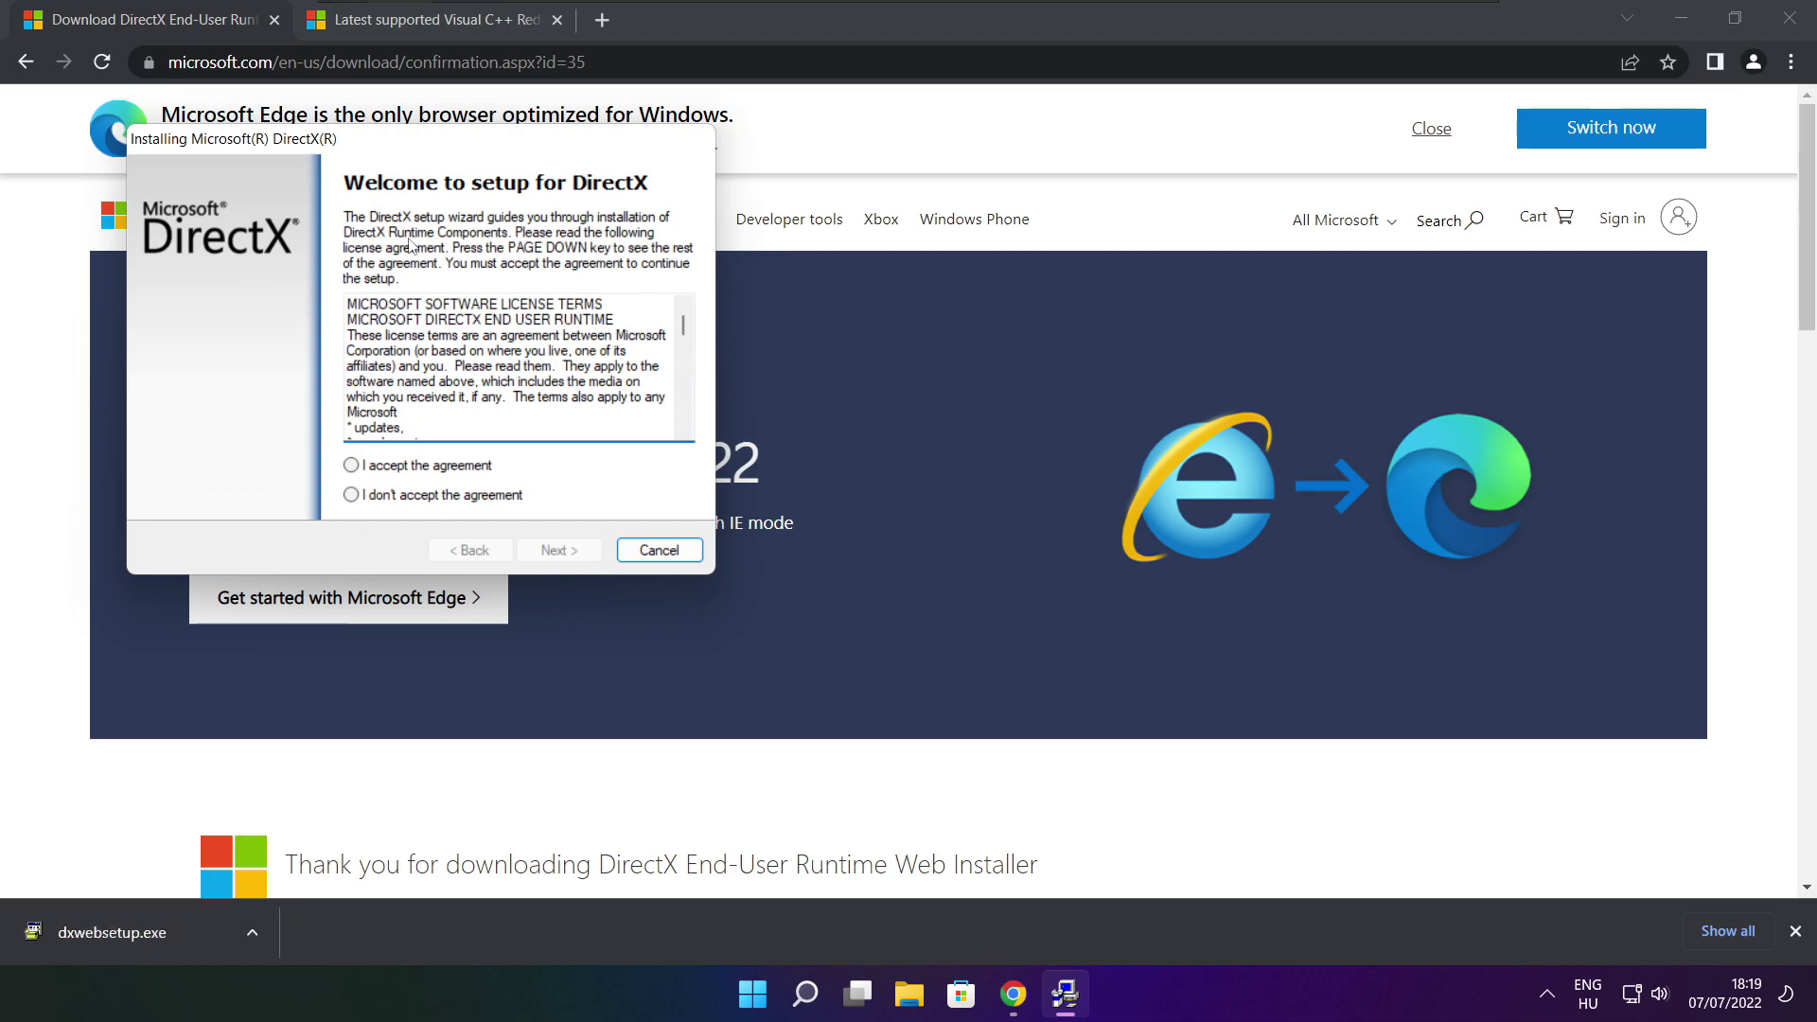
drag(385, 147, 867, 274)
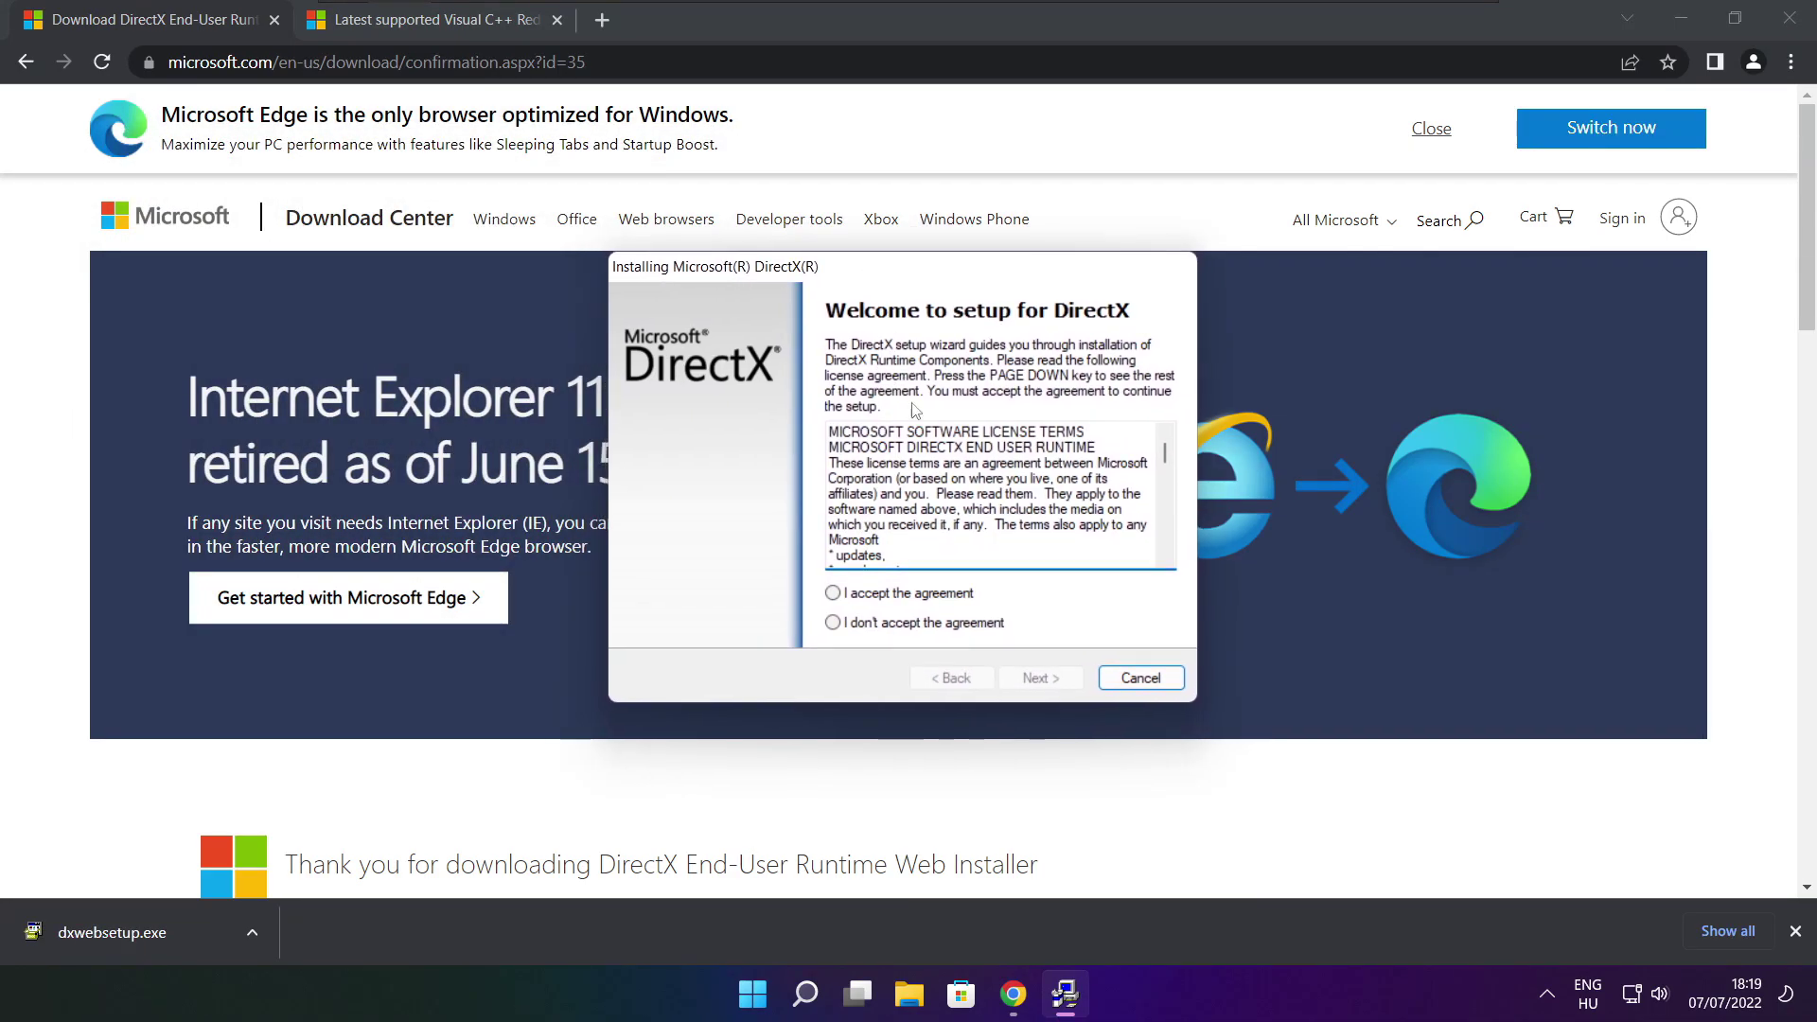
drag(1165, 452, 1165, 538)
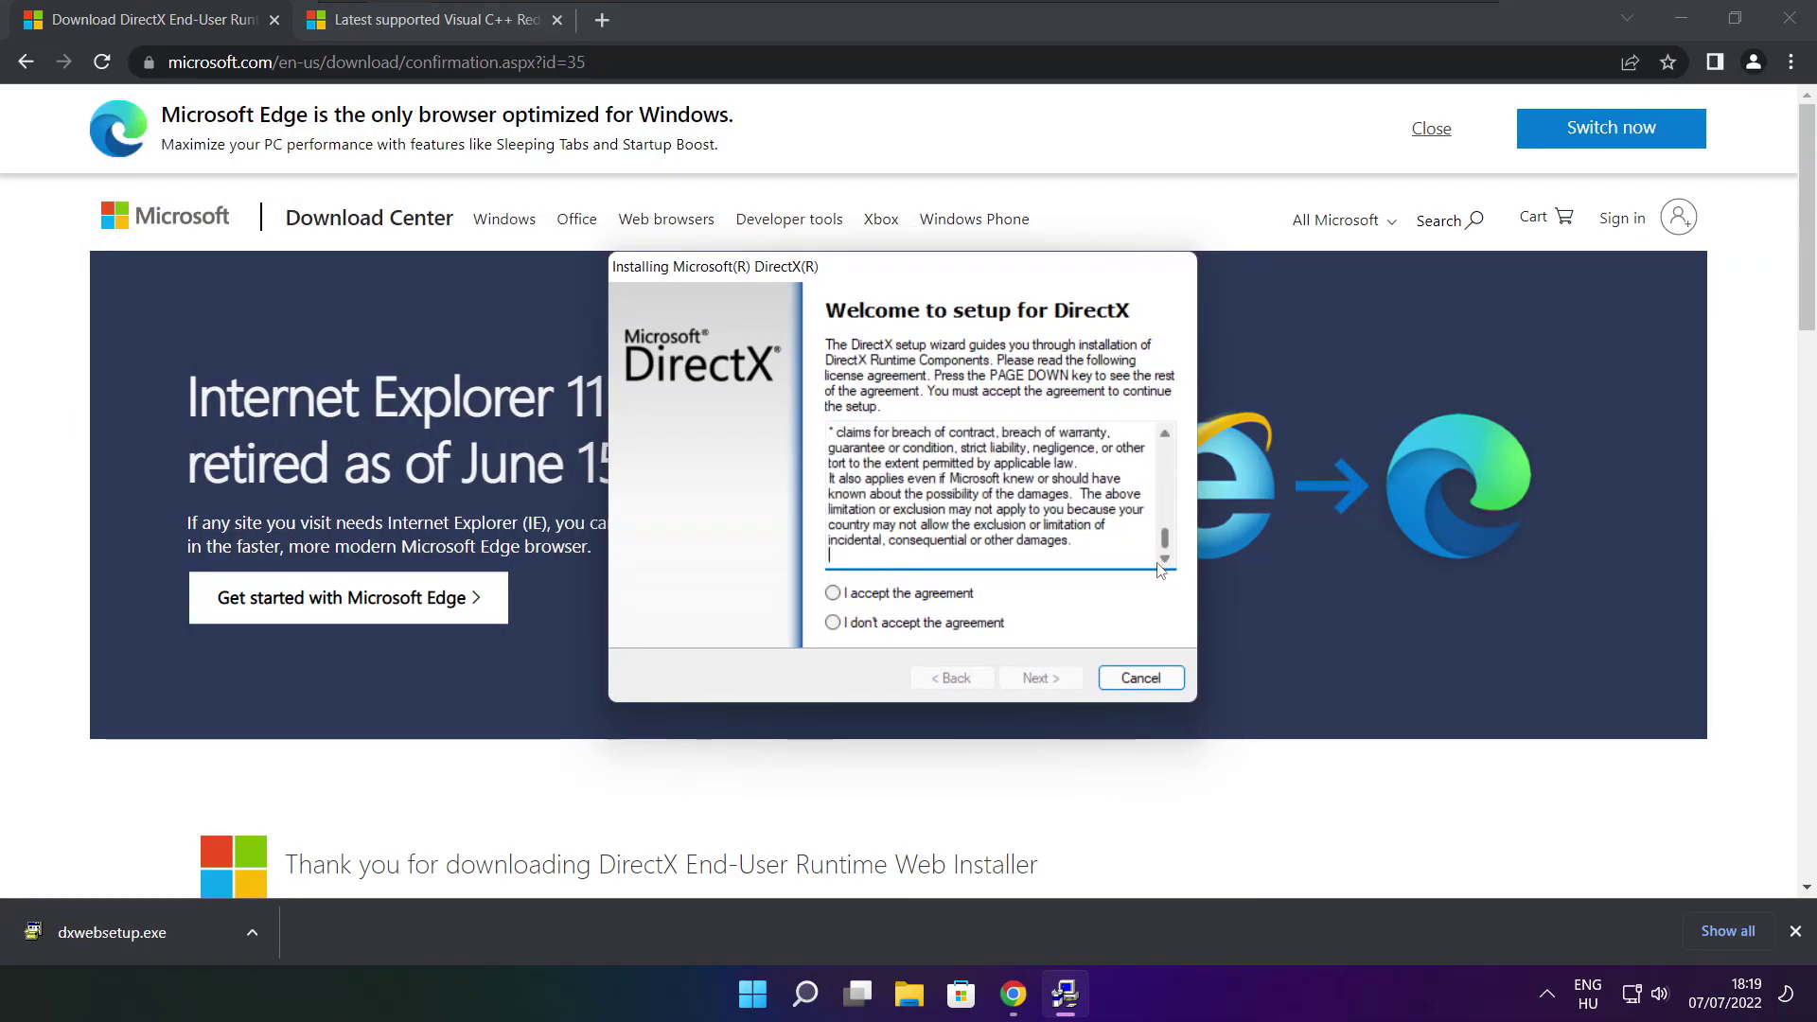
click(863, 596)
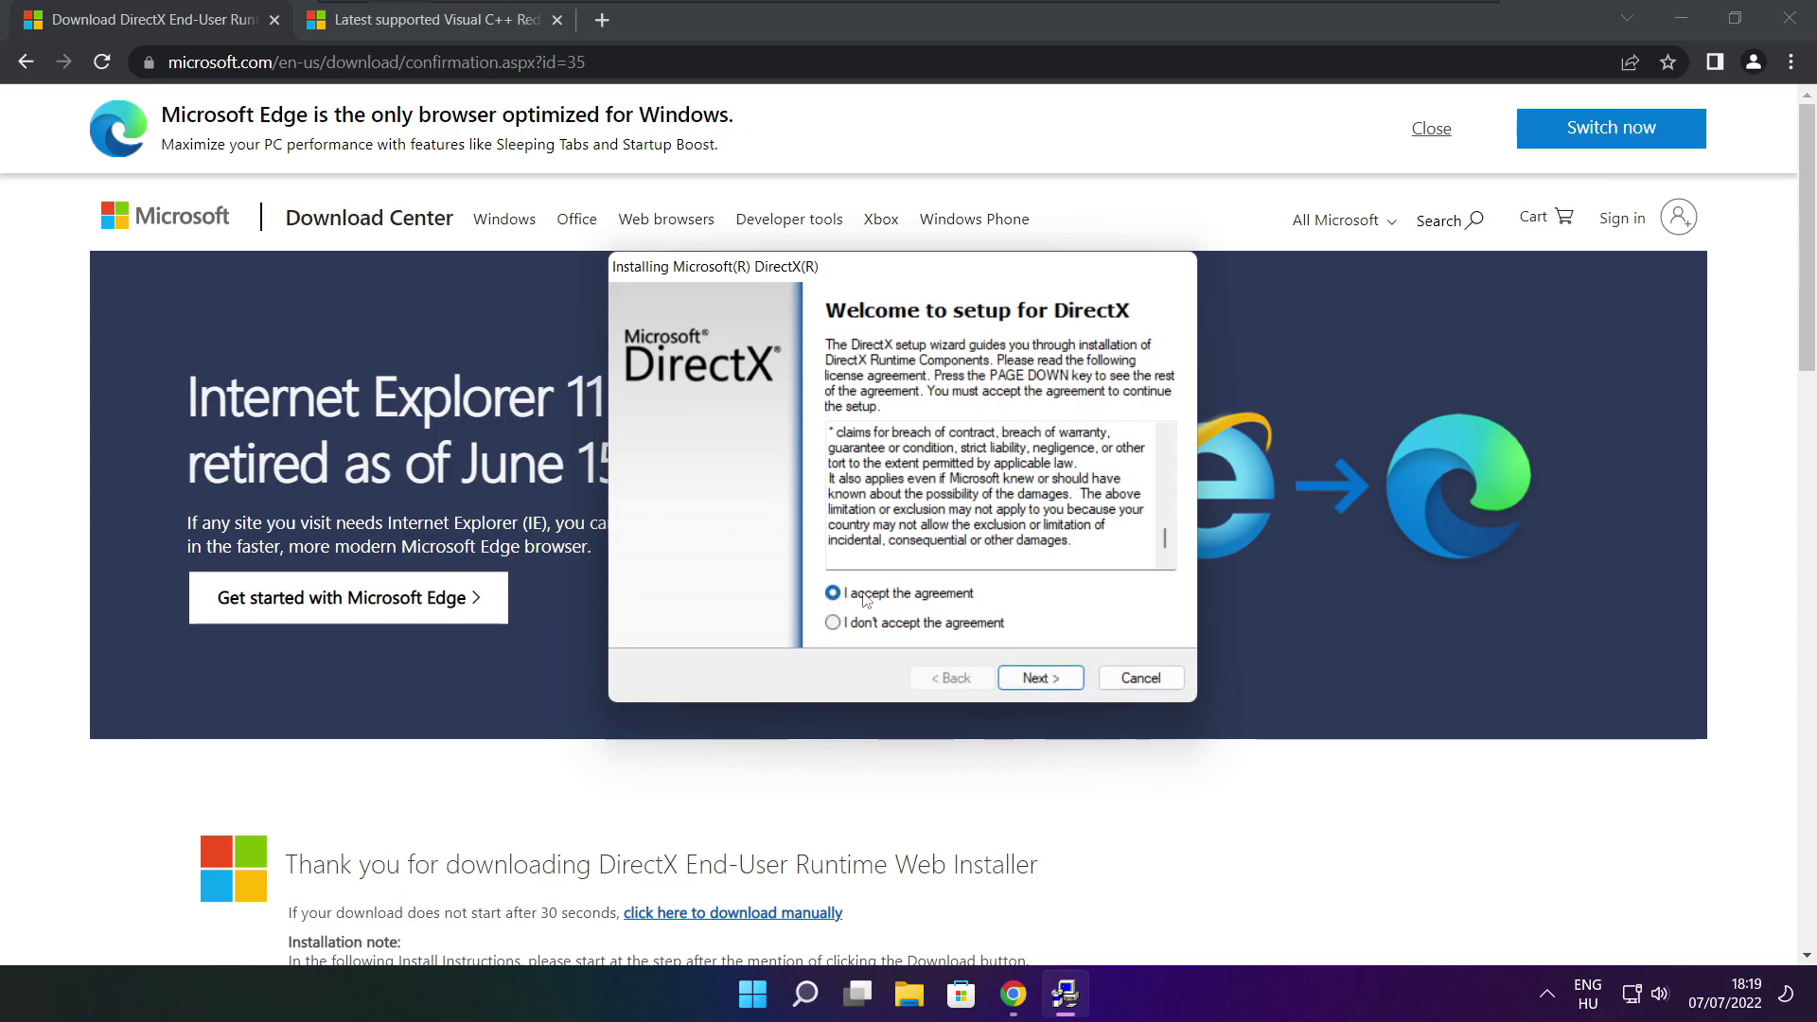
click(1046, 678)
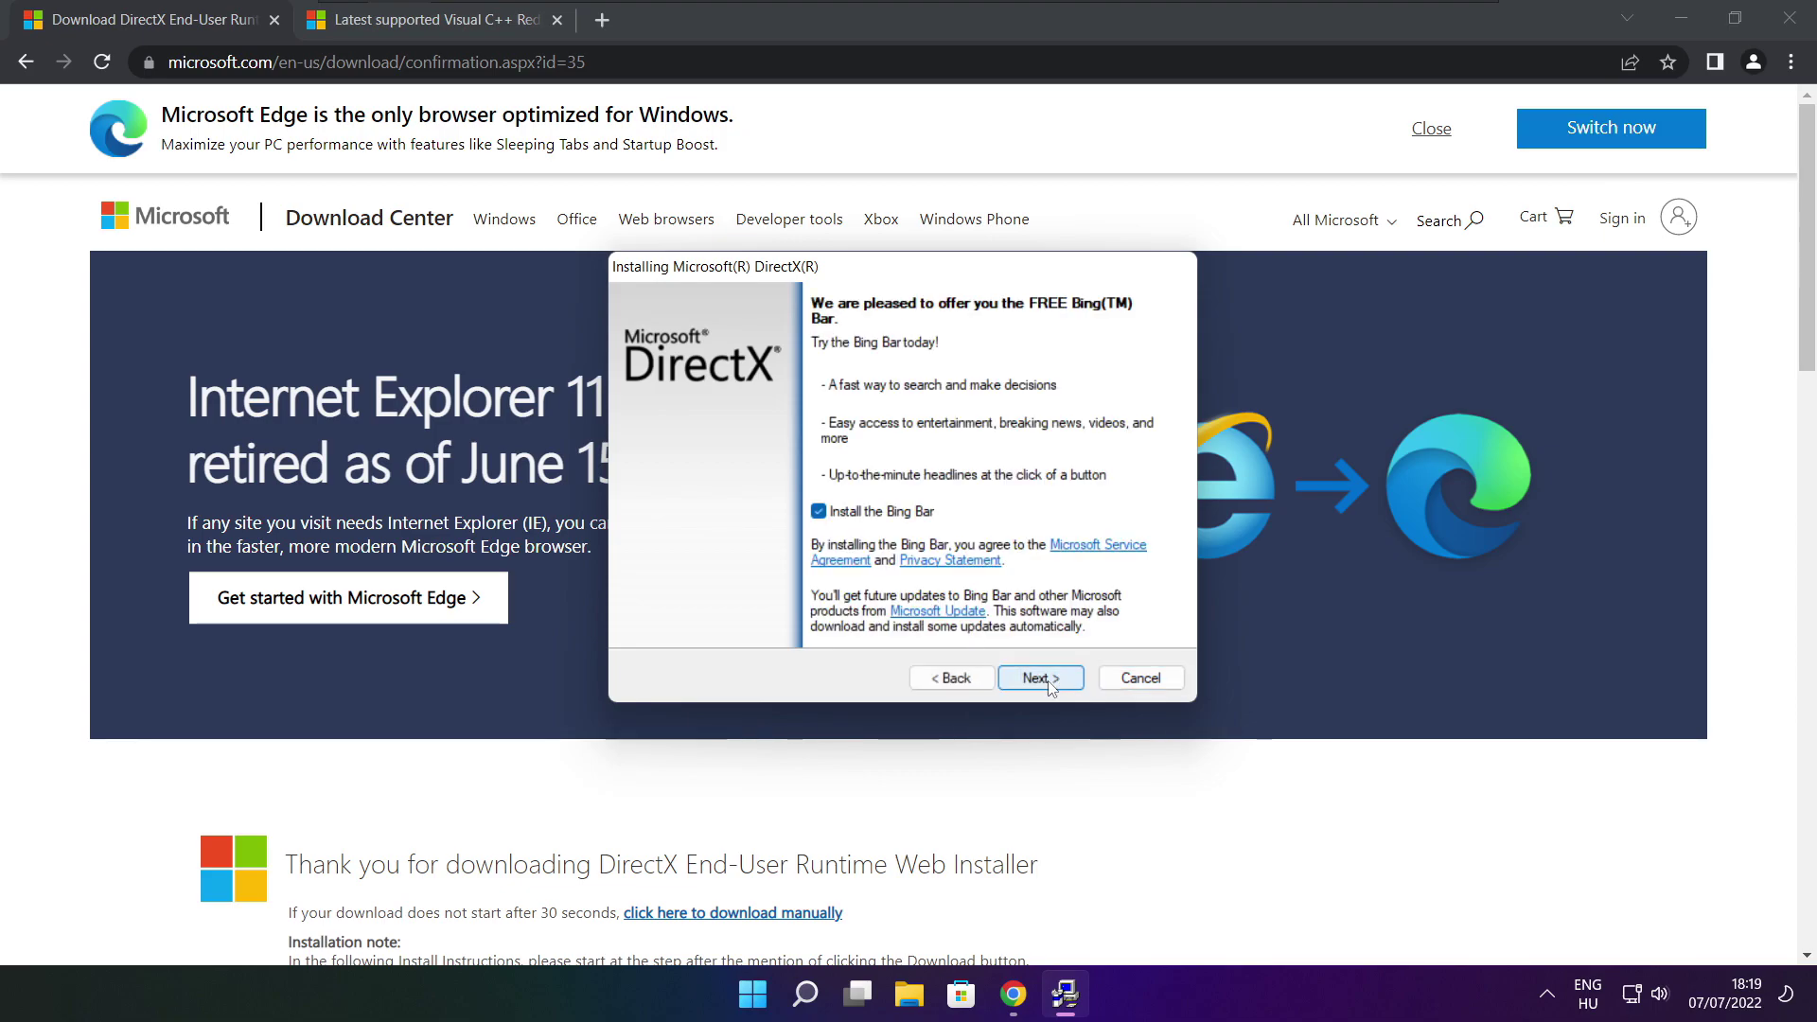
click(819, 512)
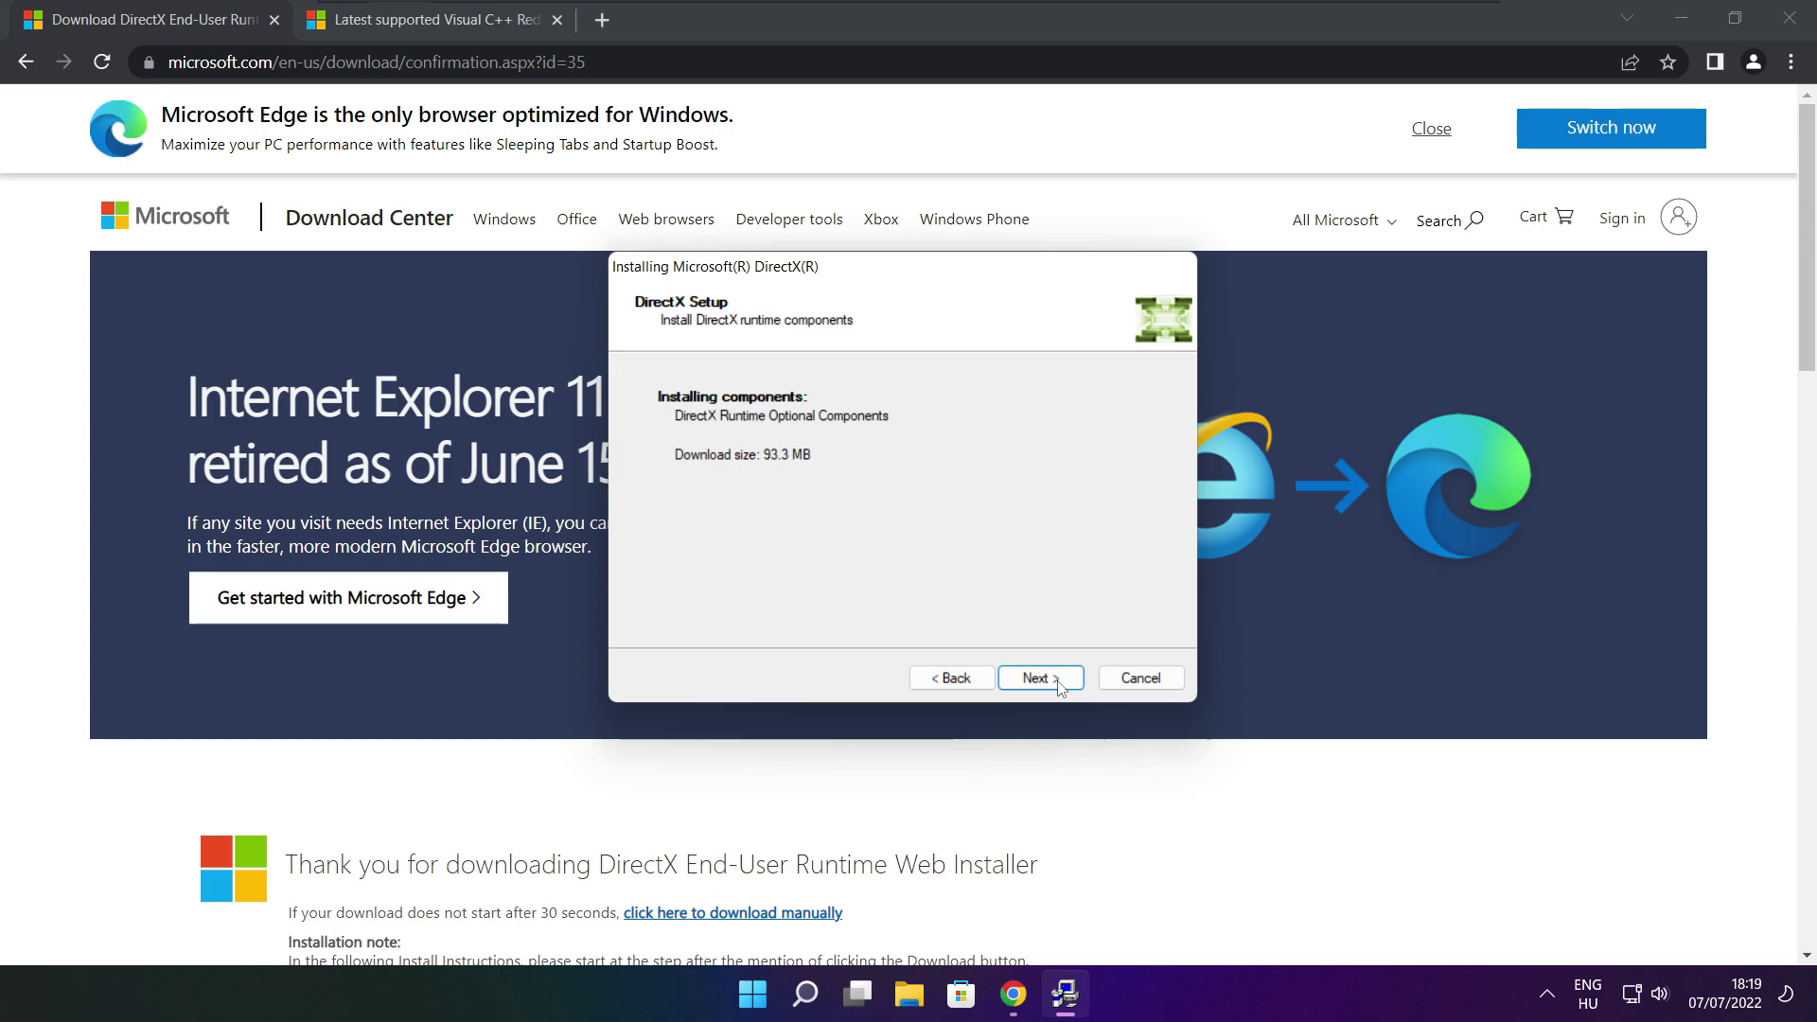
click(1041, 680)
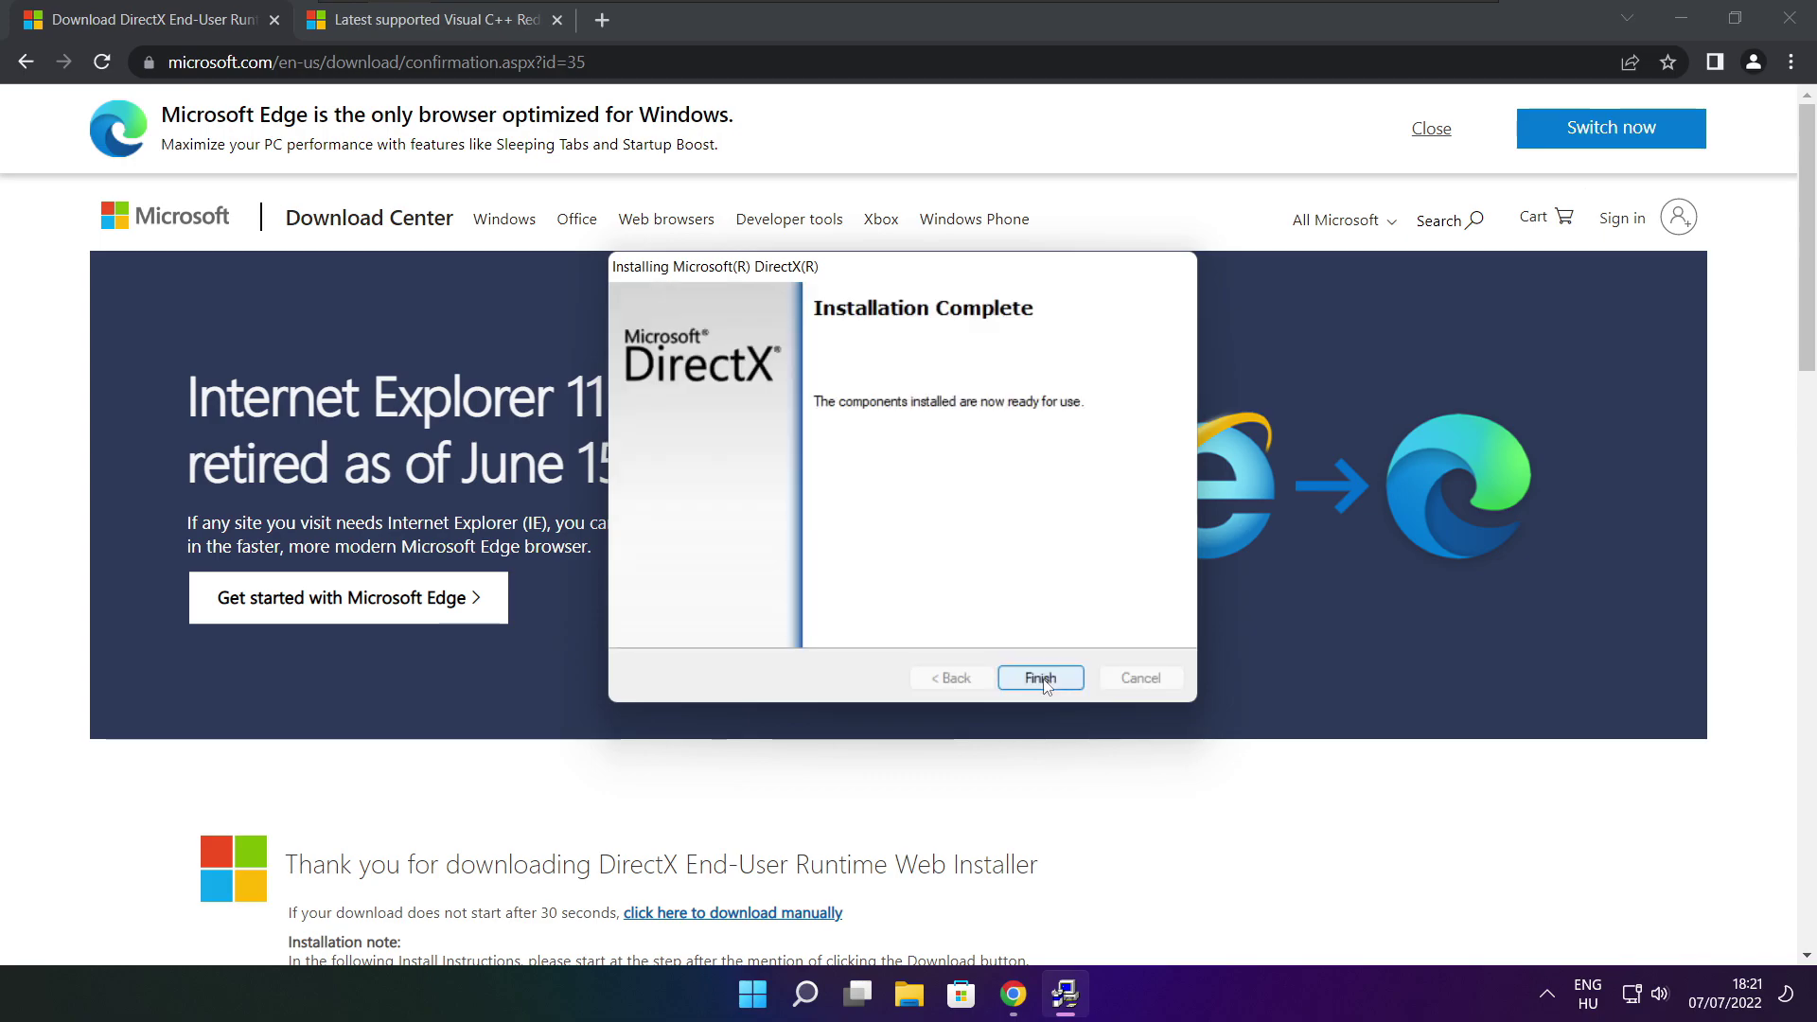
click(1047, 678)
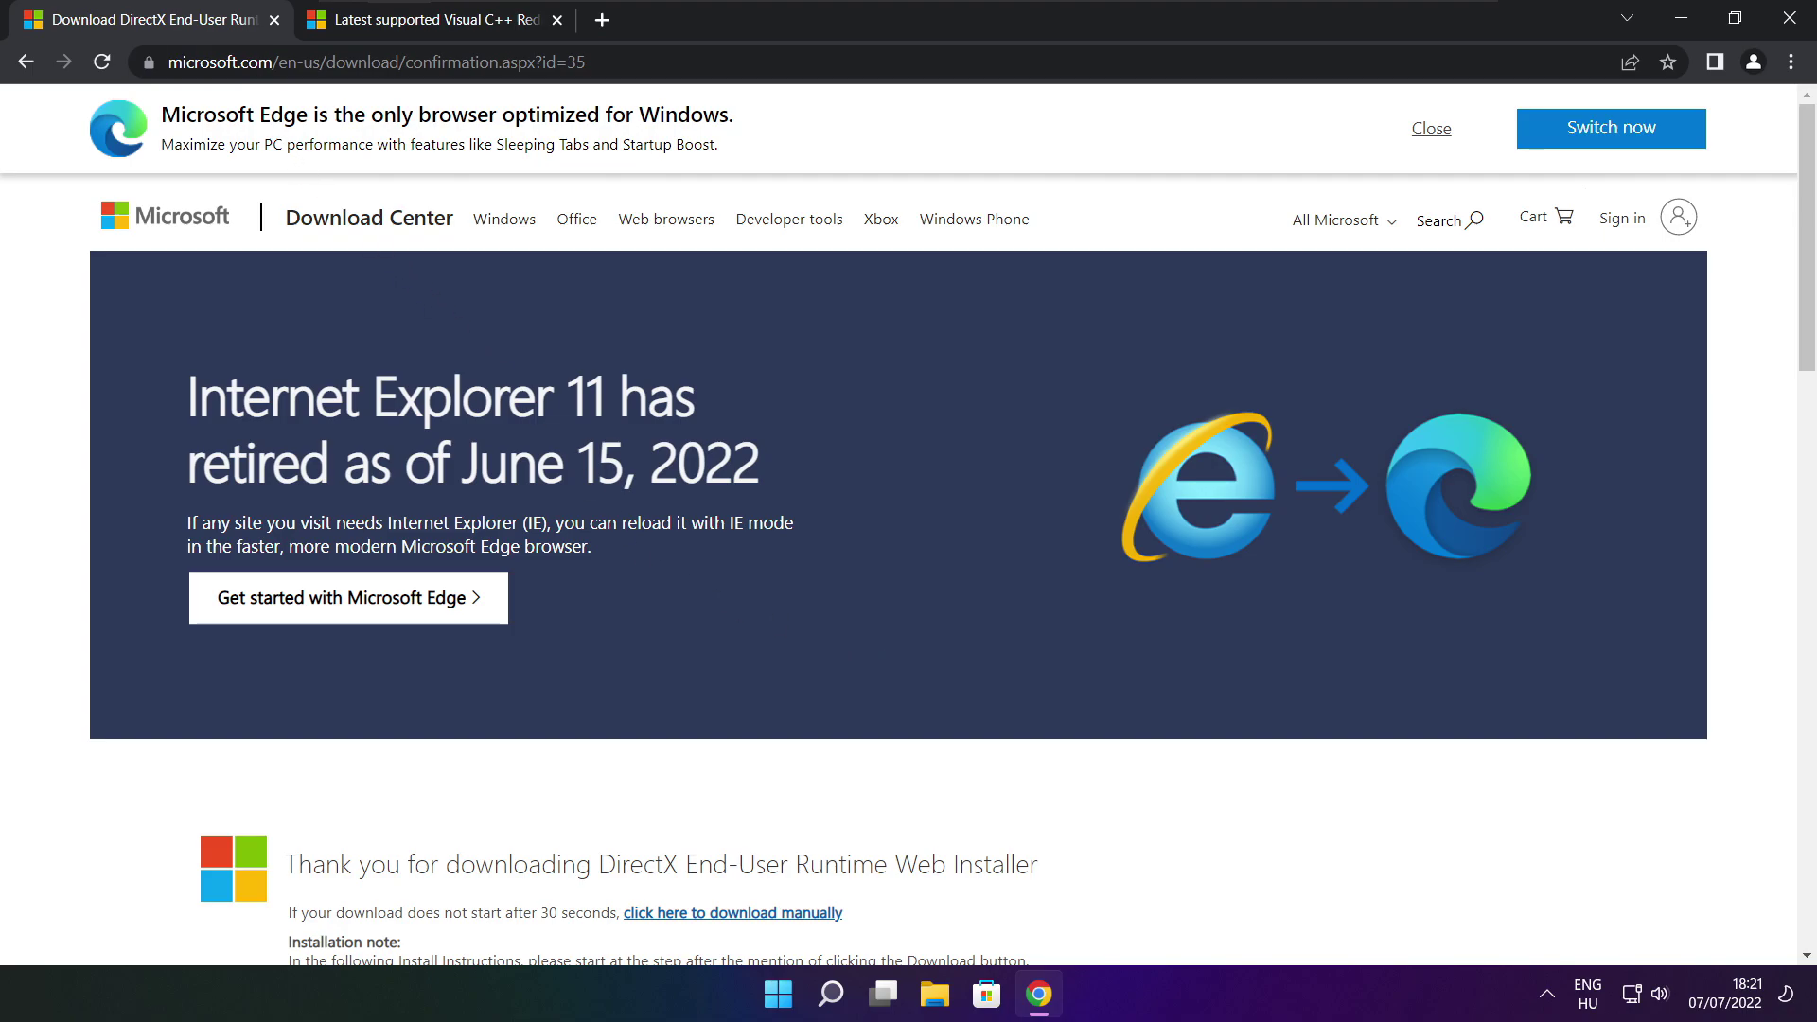
- Close the DirectX tab and locate the Visual Studio 2015–2022 redistributable table
click(274, 25)
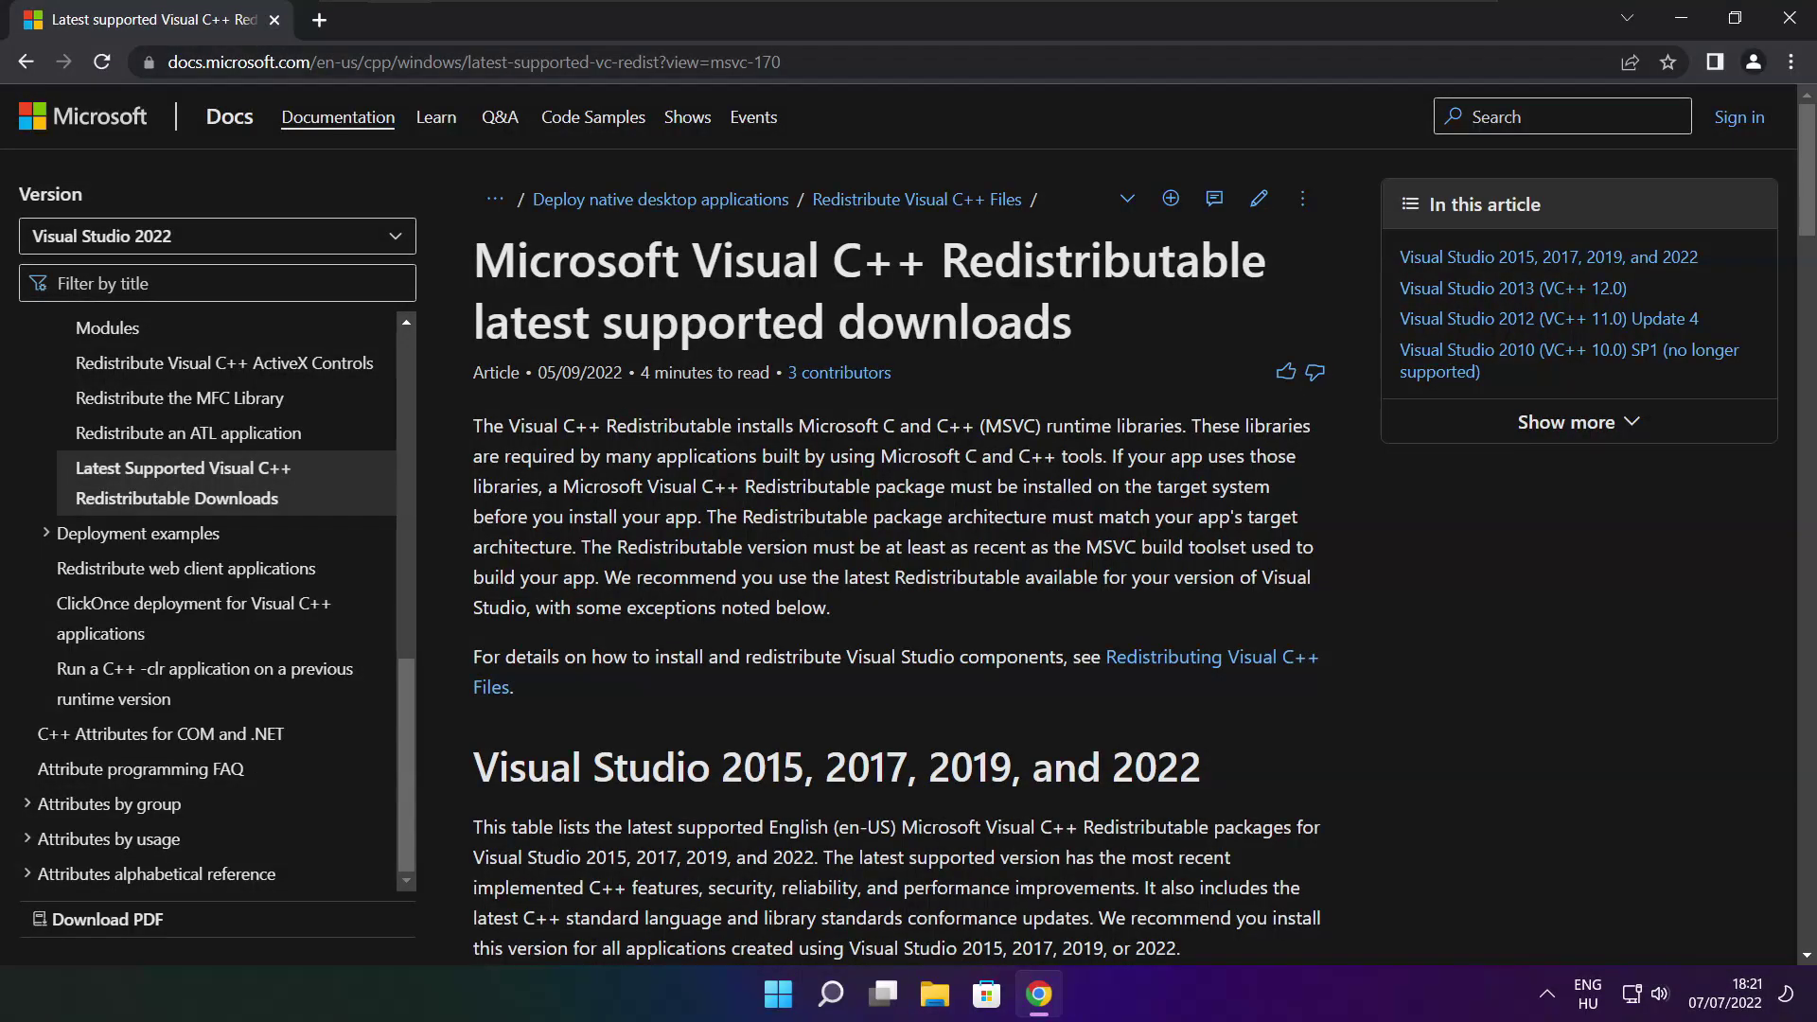
mouse_move(784, 62)
mouse_down()
mouse_move(167, 61)
mouse_move(804, 62)
mouse_up()
click(899, 115)
scroll(1323, 344, down, 6)
scroll(1323, 345, up, 1)
drag(481, 468, 1222, 651)
click(1222, 651)
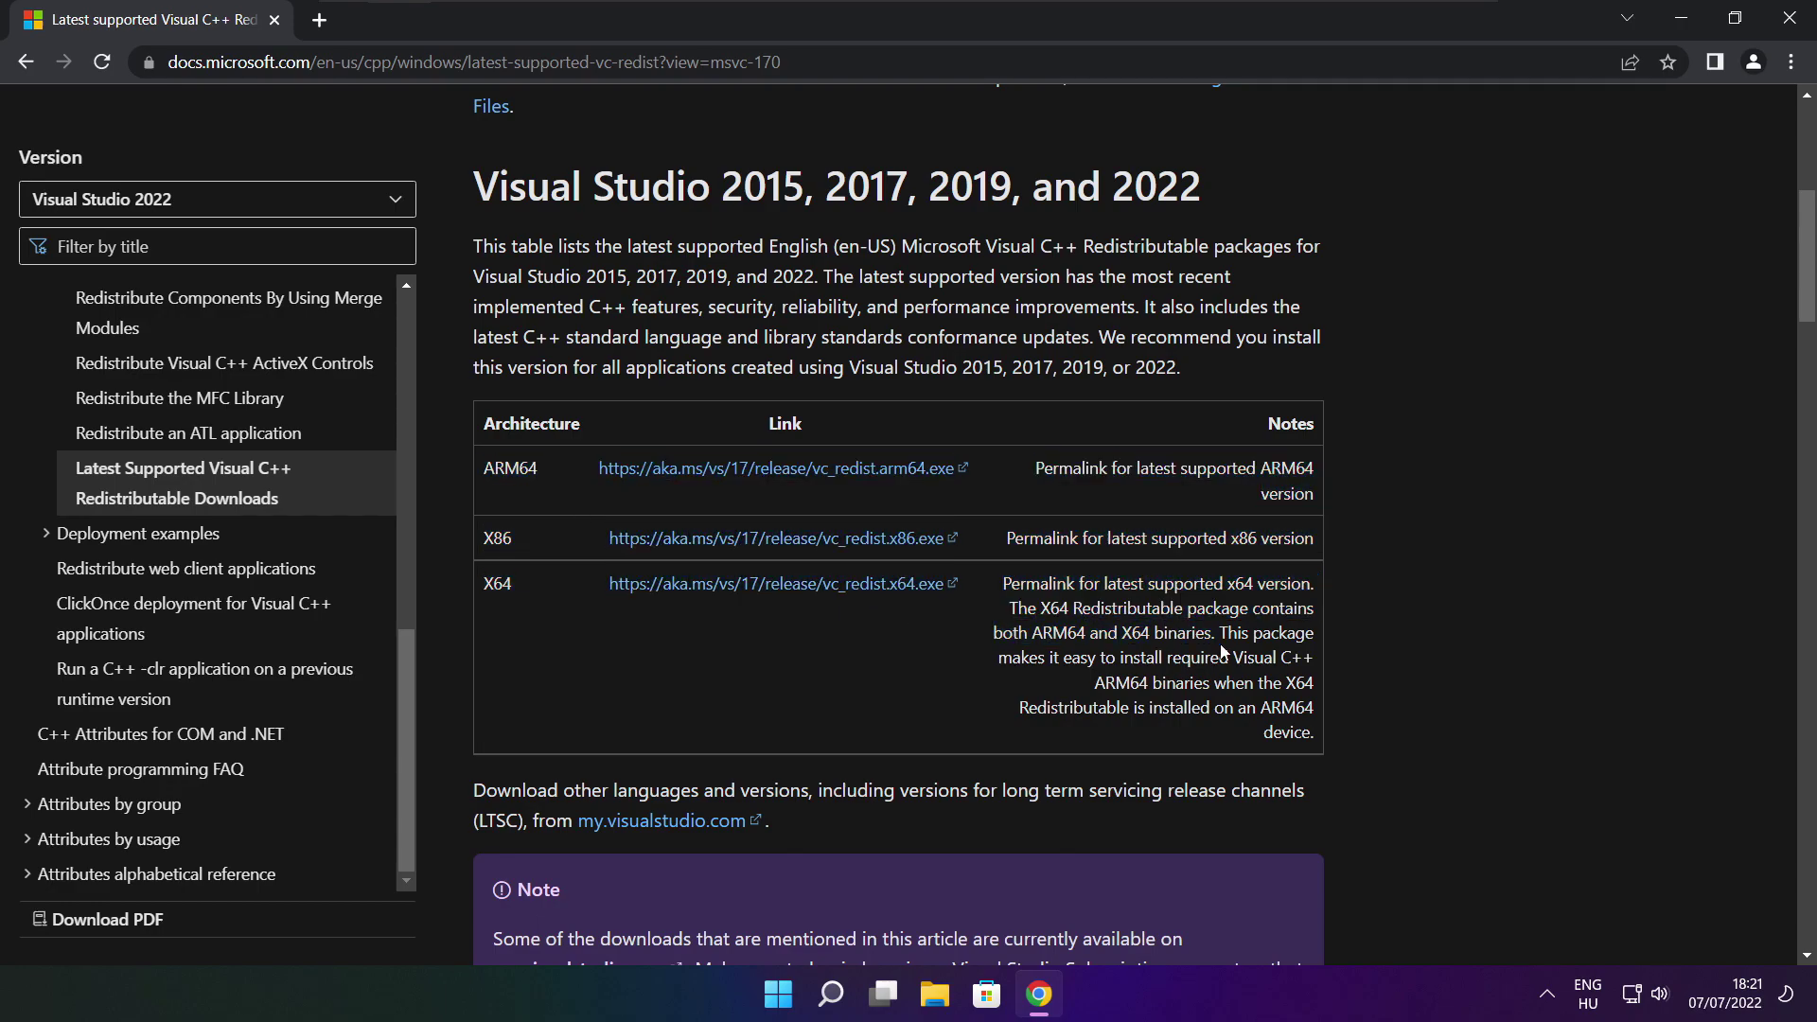
- Download the ARM64, X86 and X64 redistributables and launch VC_redist.arm64.exe
click(753, 473)
click(750, 544)
click(748, 585)
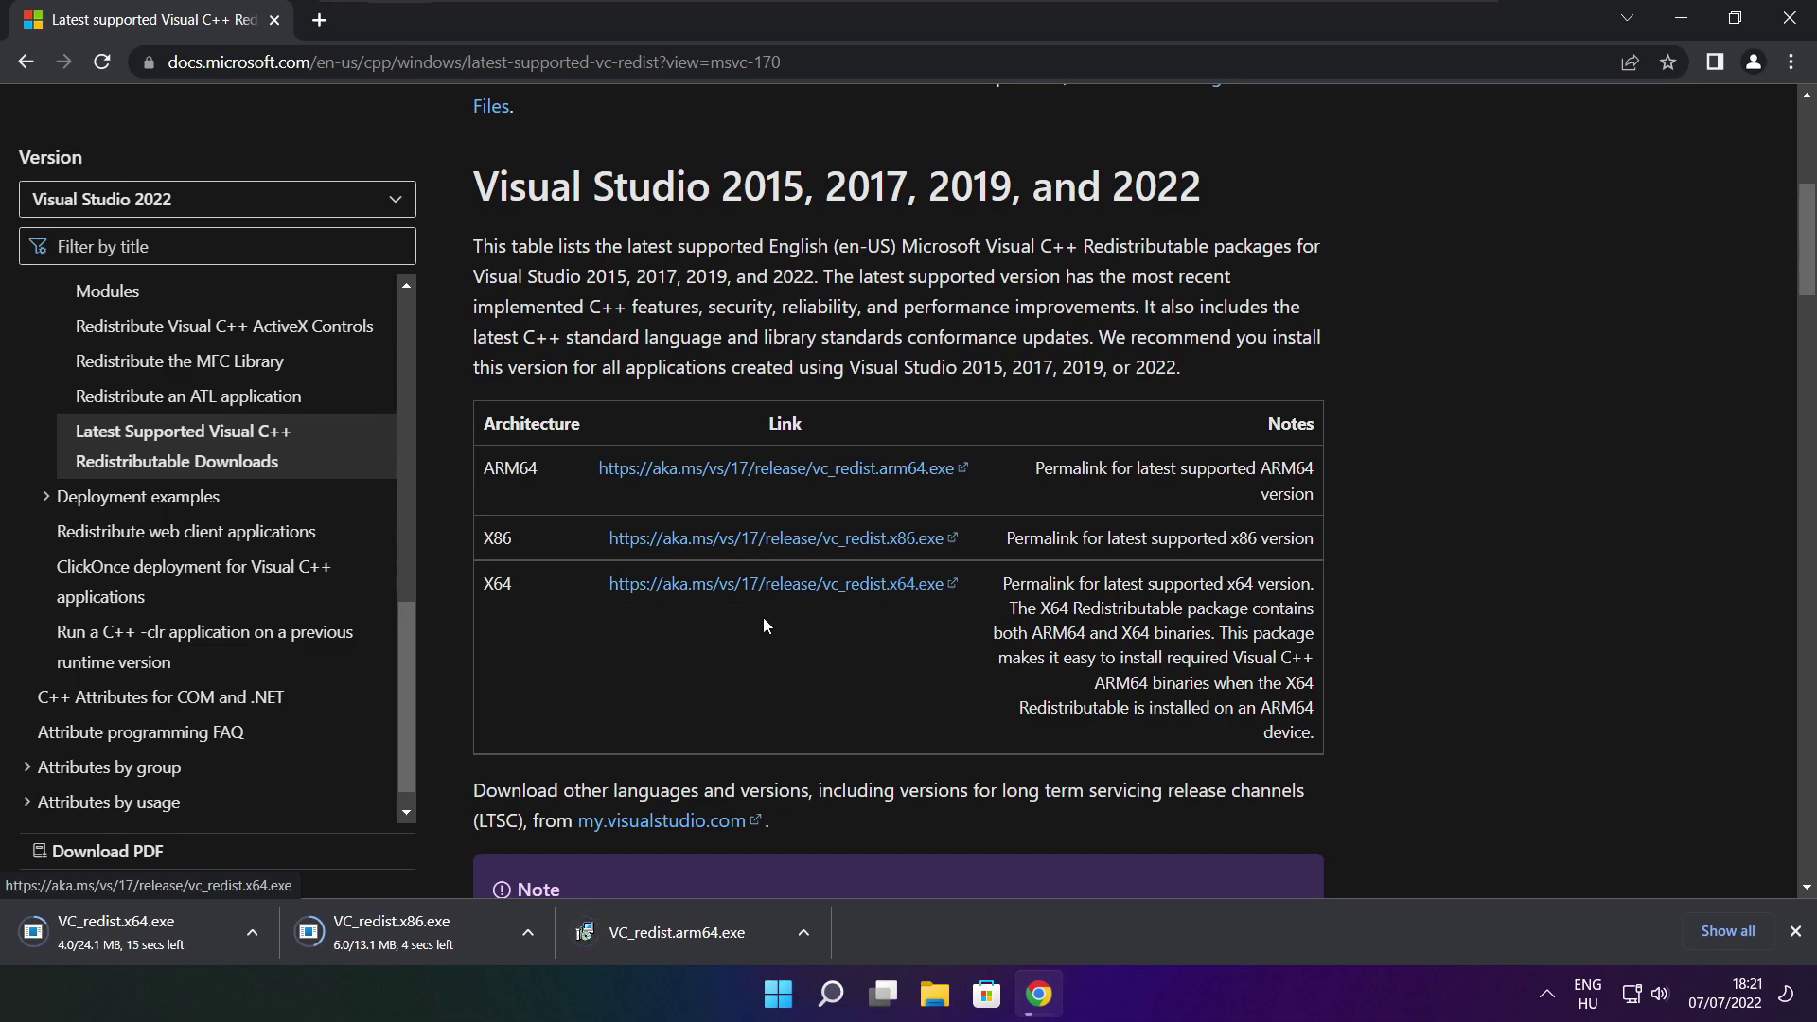
click(690, 935)
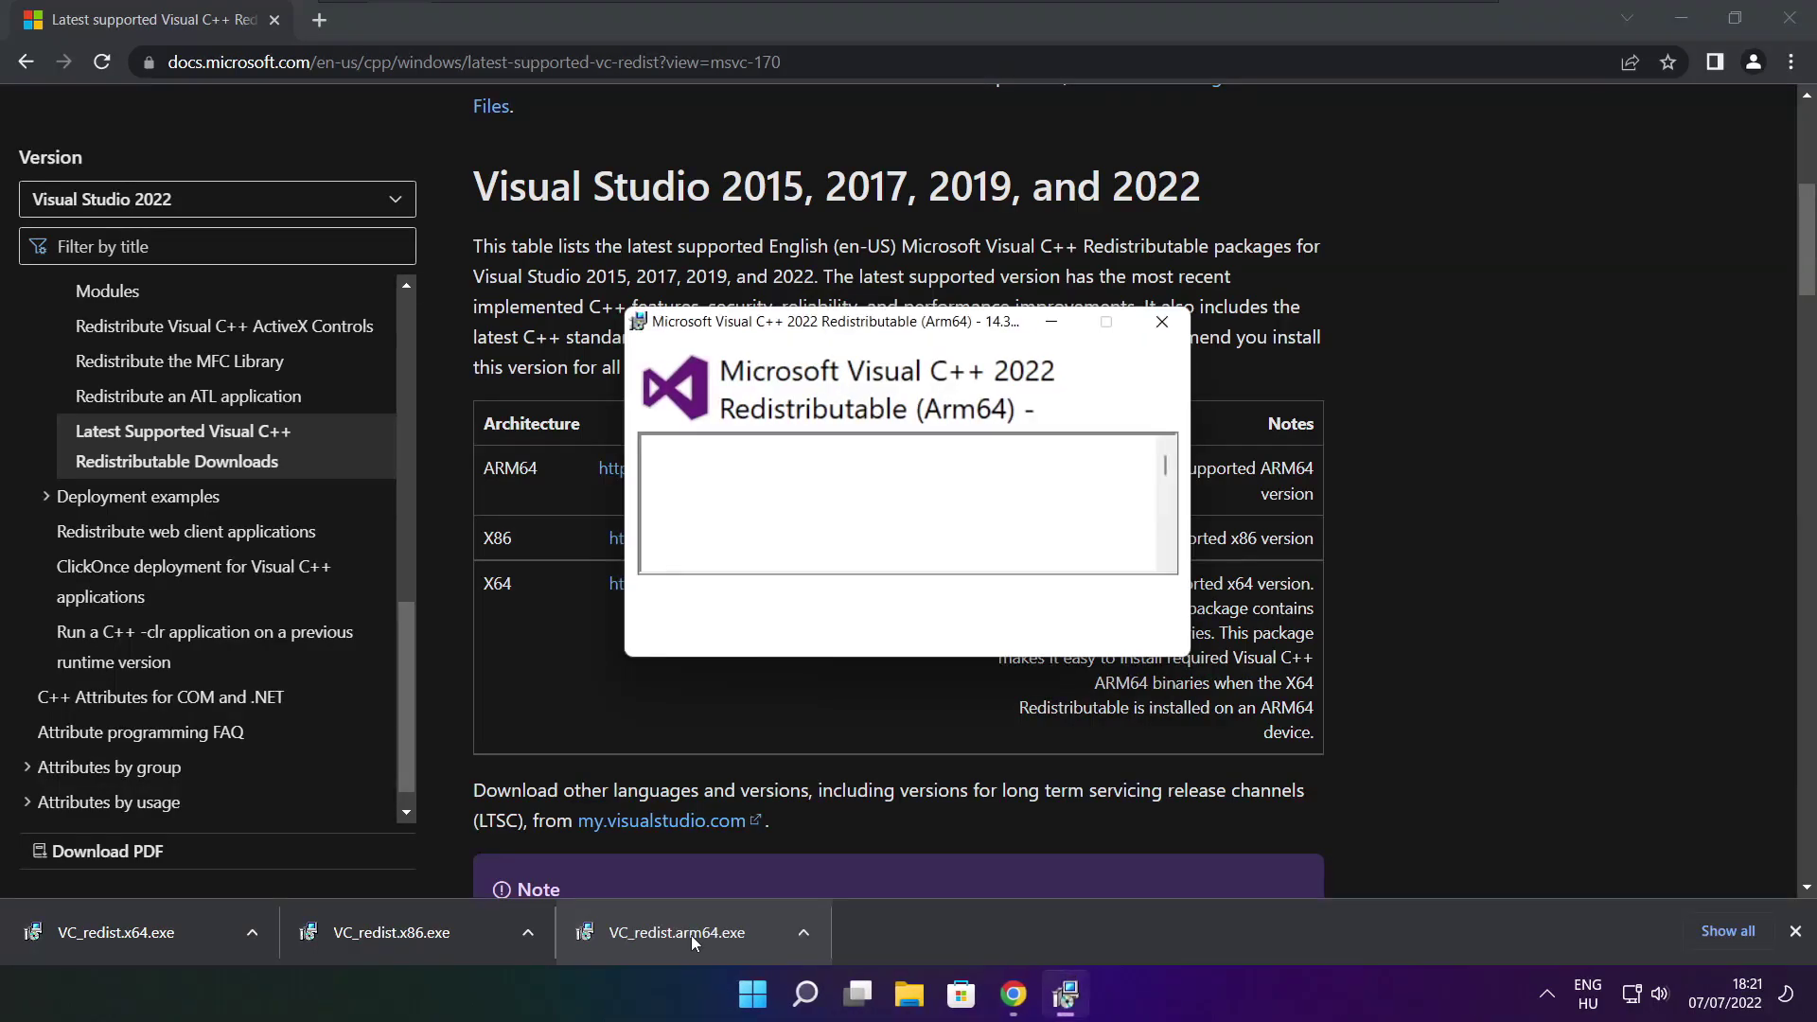
- Attempt the ARM64 redistributable install and dismiss its failure message
drag(1162, 470, 1165, 552)
click(644, 594)
click(1038, 631)
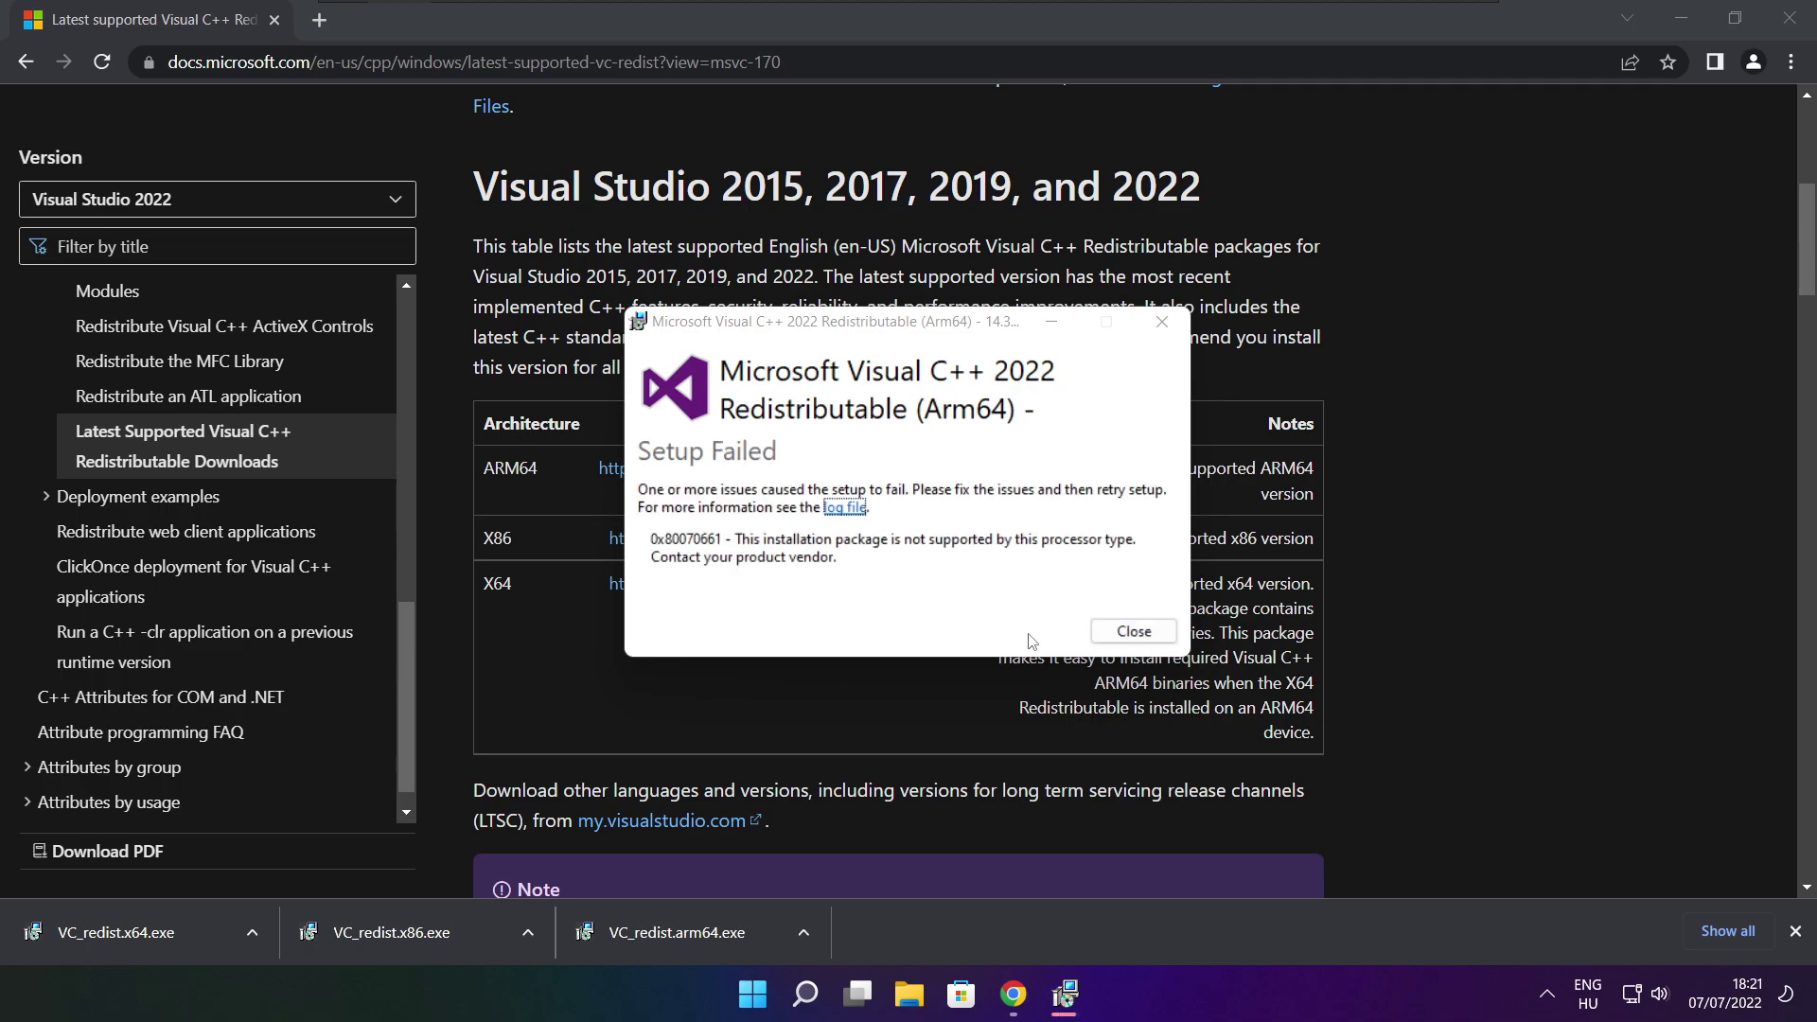
click(1093, 640)
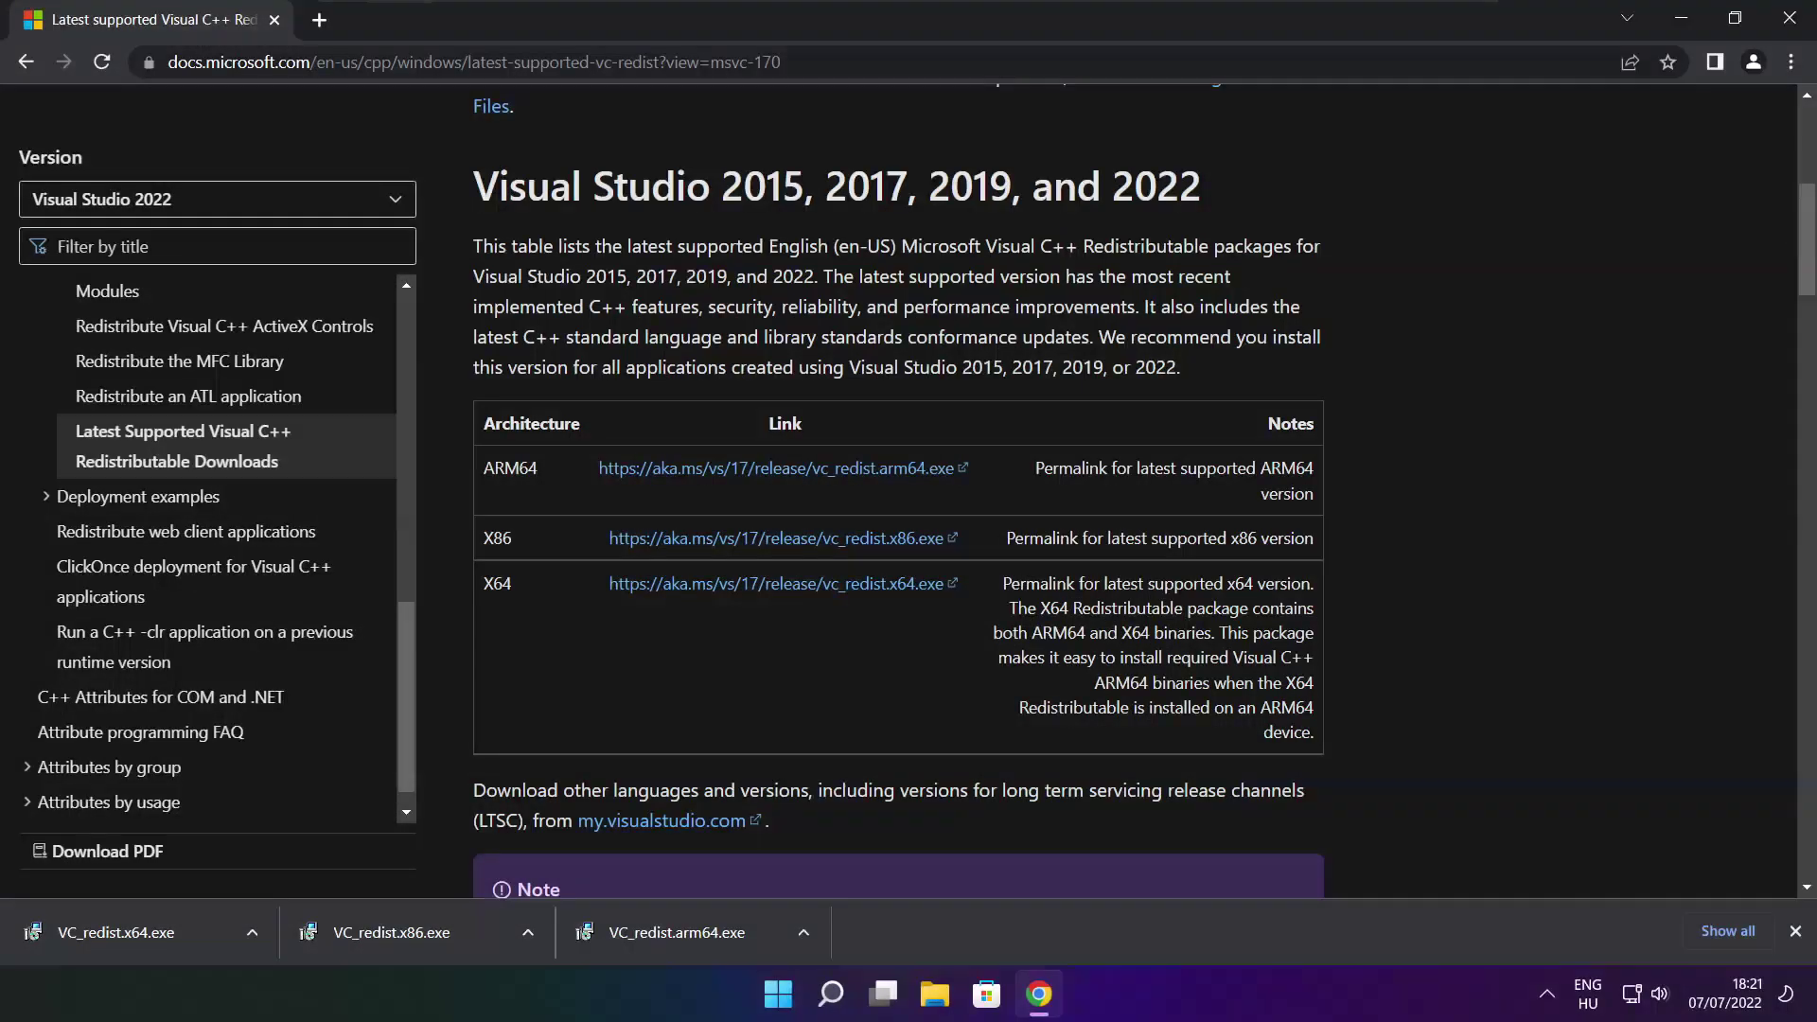
- Install the x86 Visual C++ 2015-2022 redistributable after agreeing to its licence
click(428, 929)
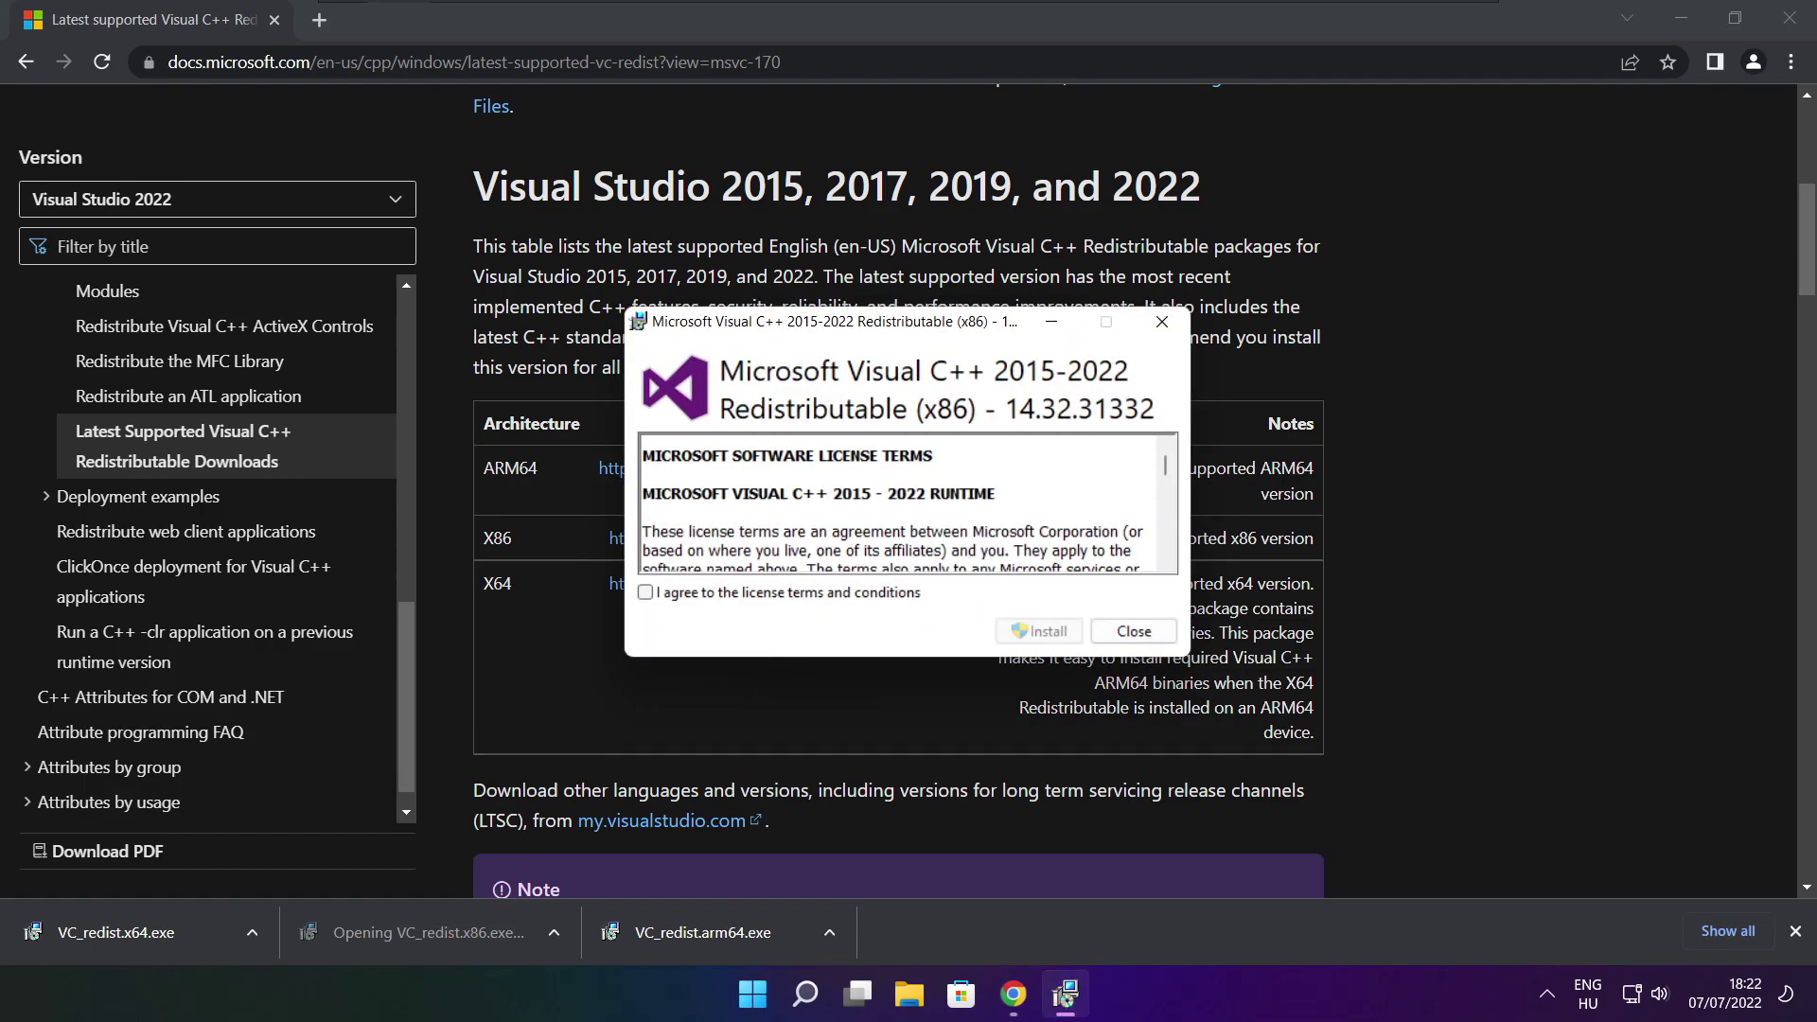
drag(1165, 470, 1169, 554)
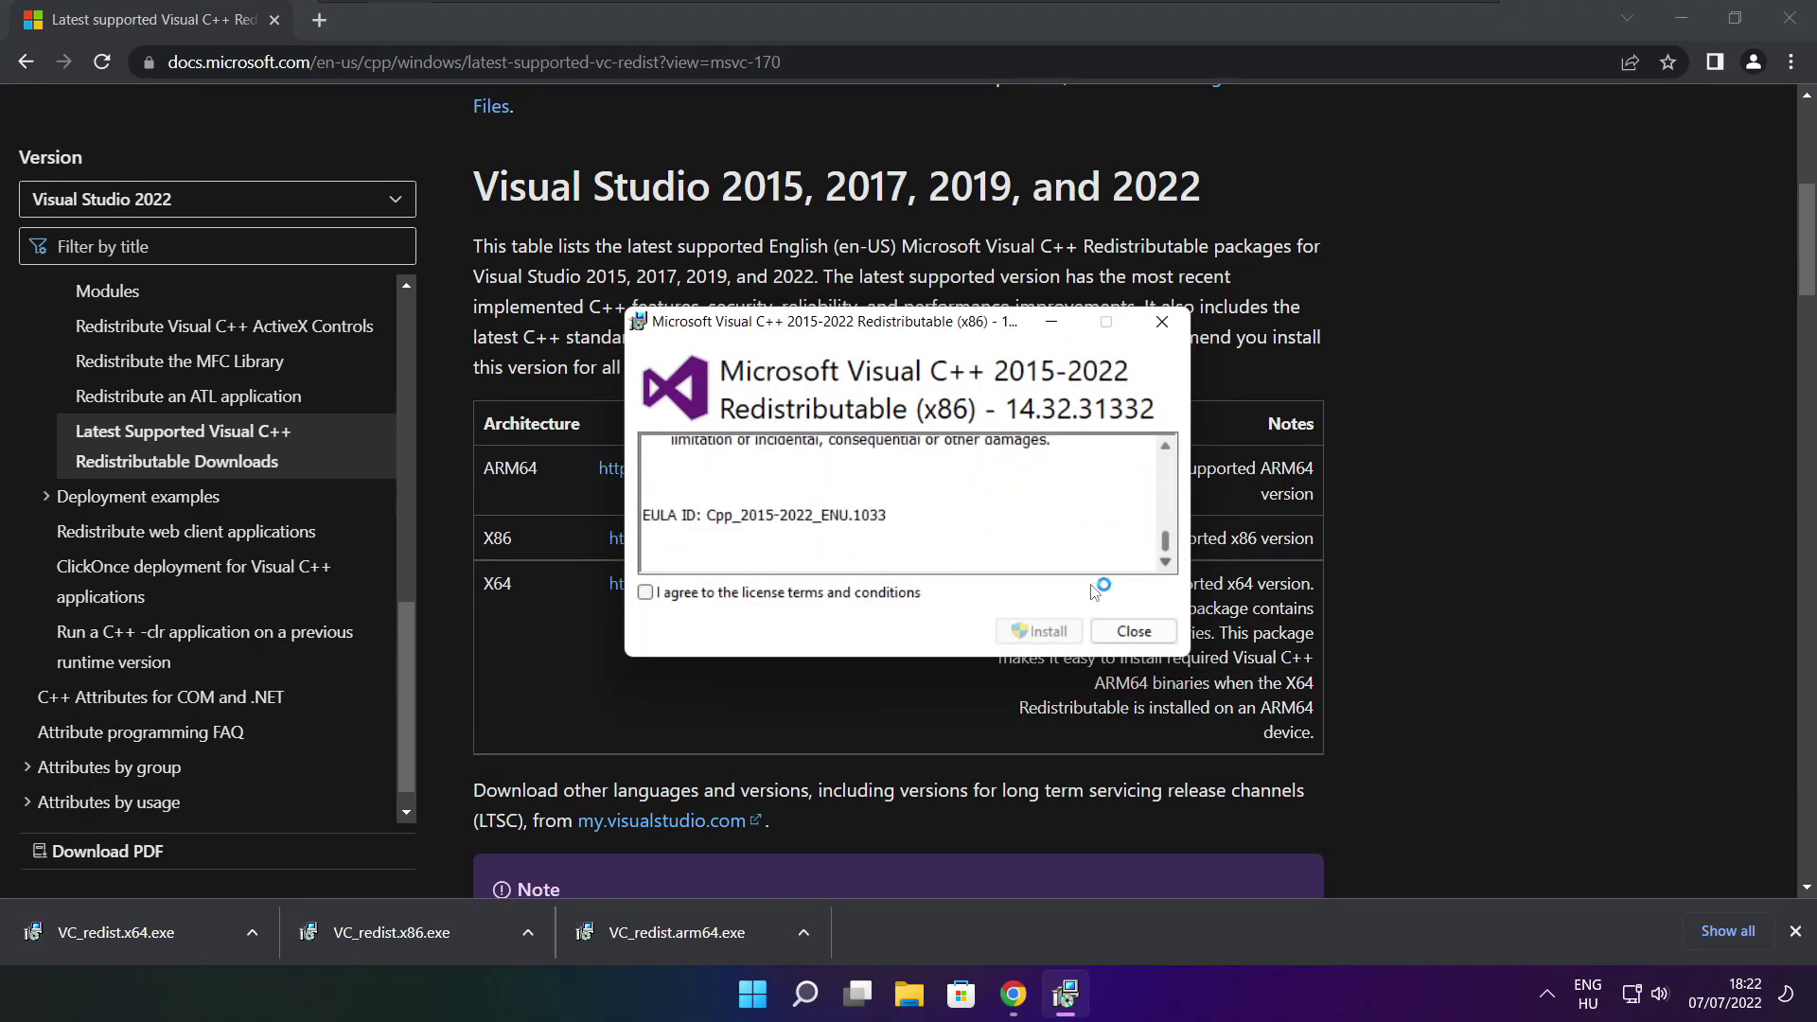
click(645, 592)
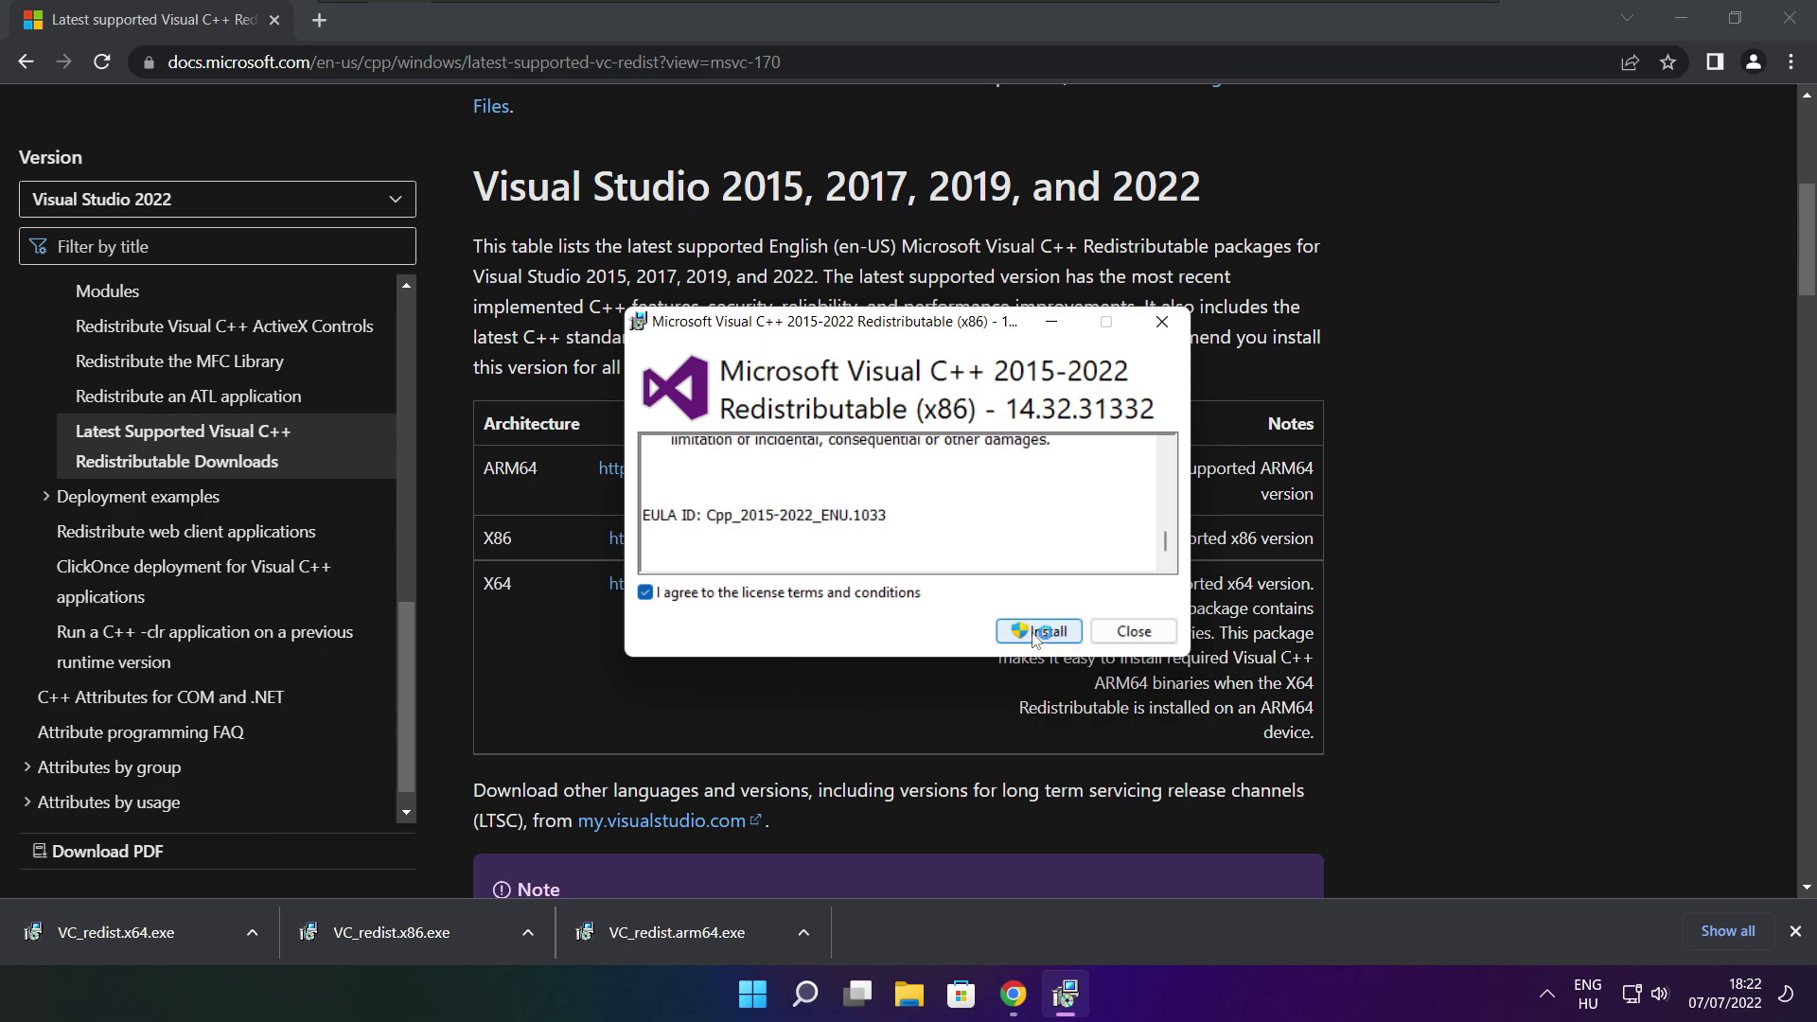
click(1040, 632)
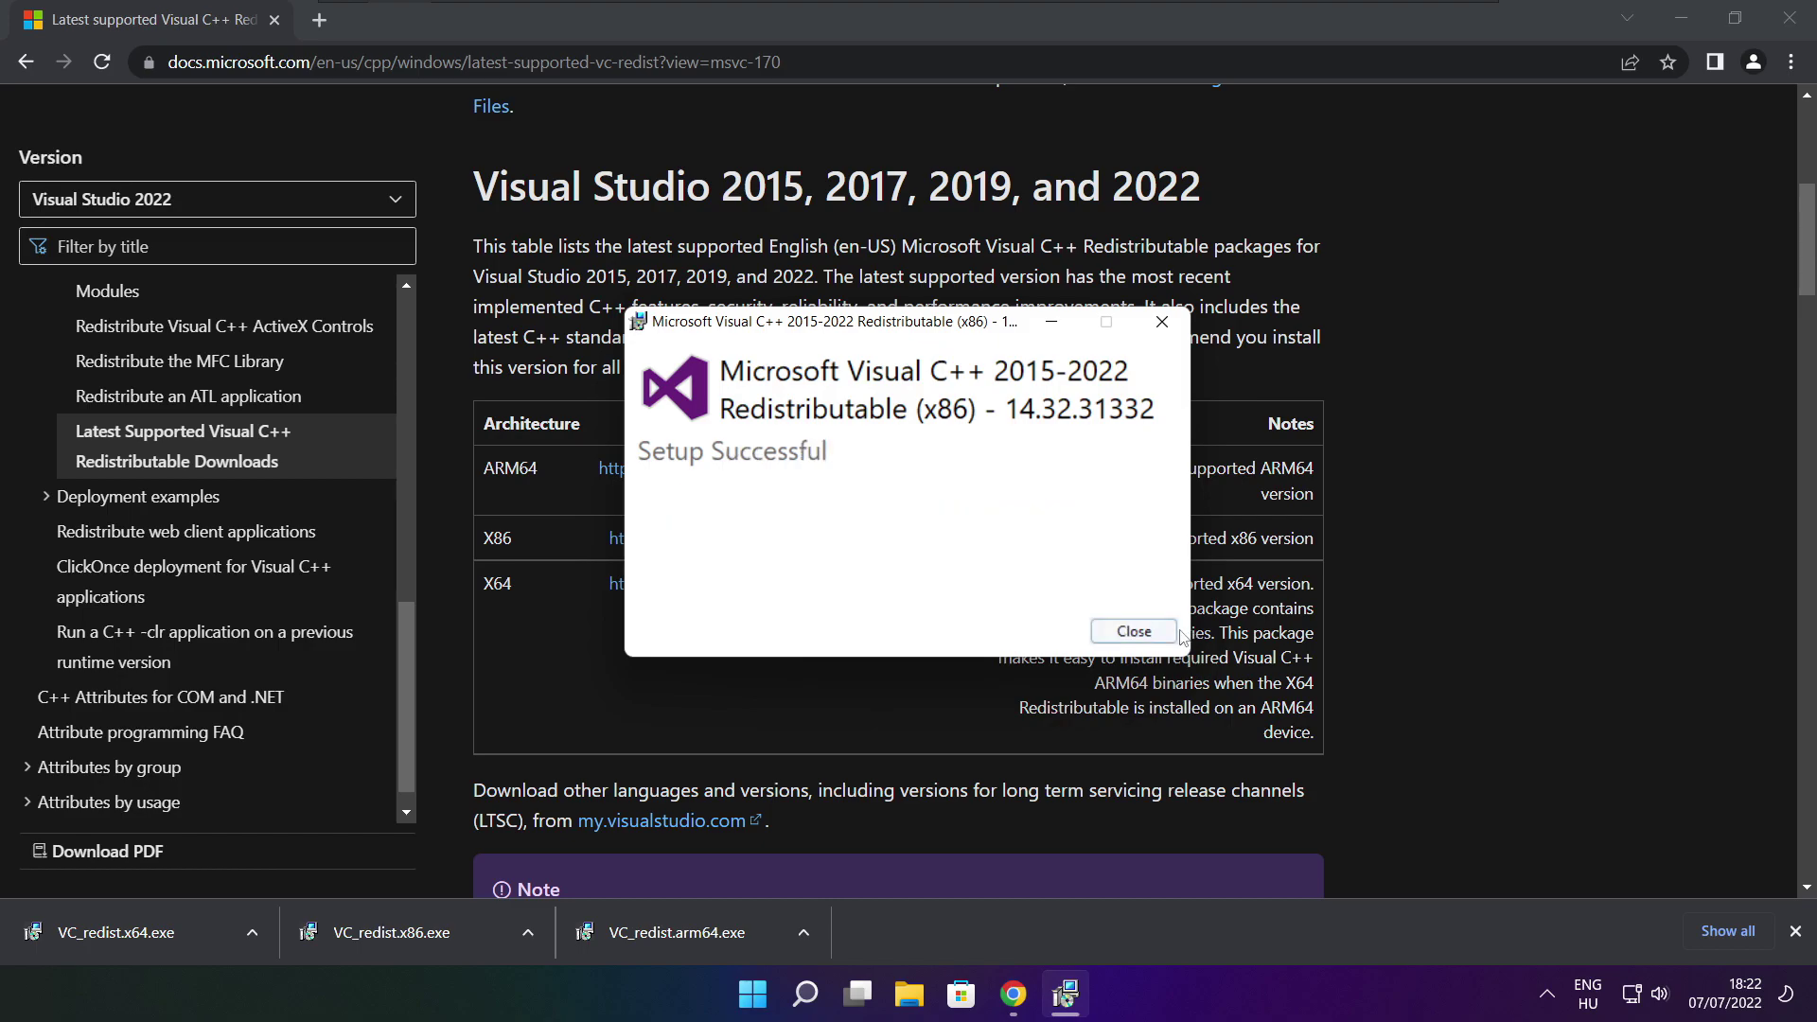
click(1133, 631)
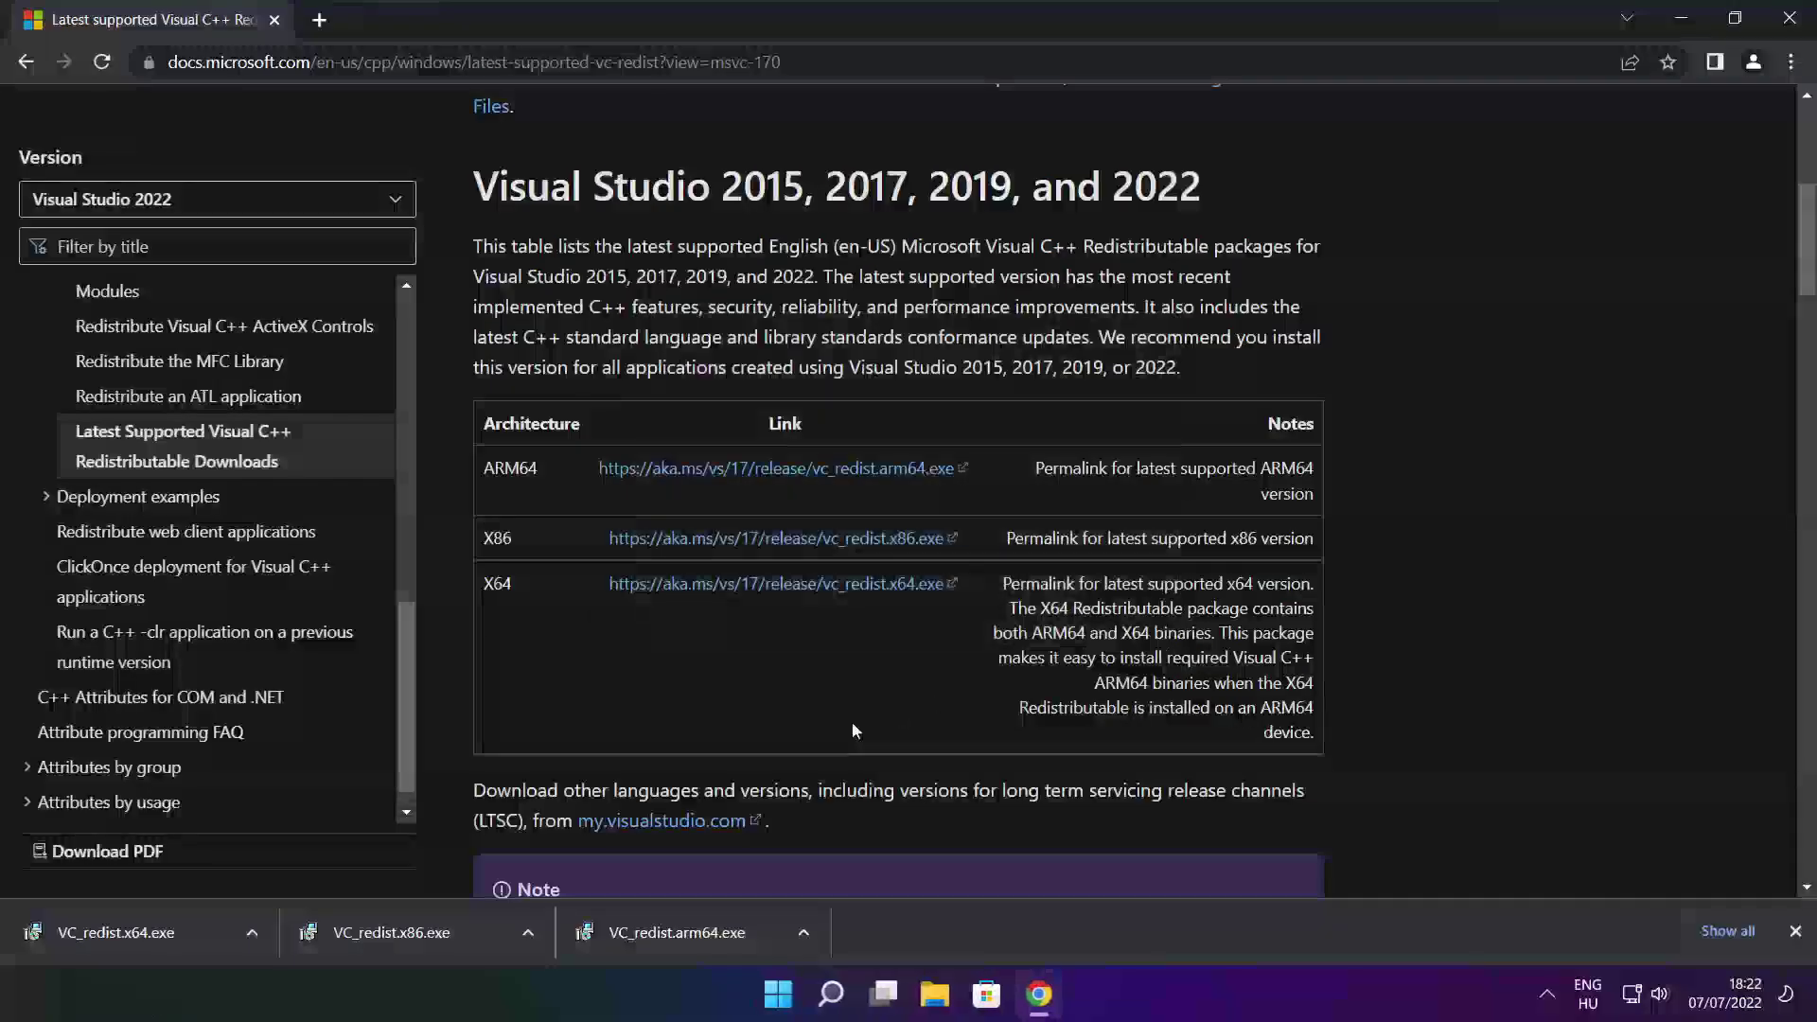
- Install the x64 redistributable (14.32.31332), then close the browser
click(154, 932)
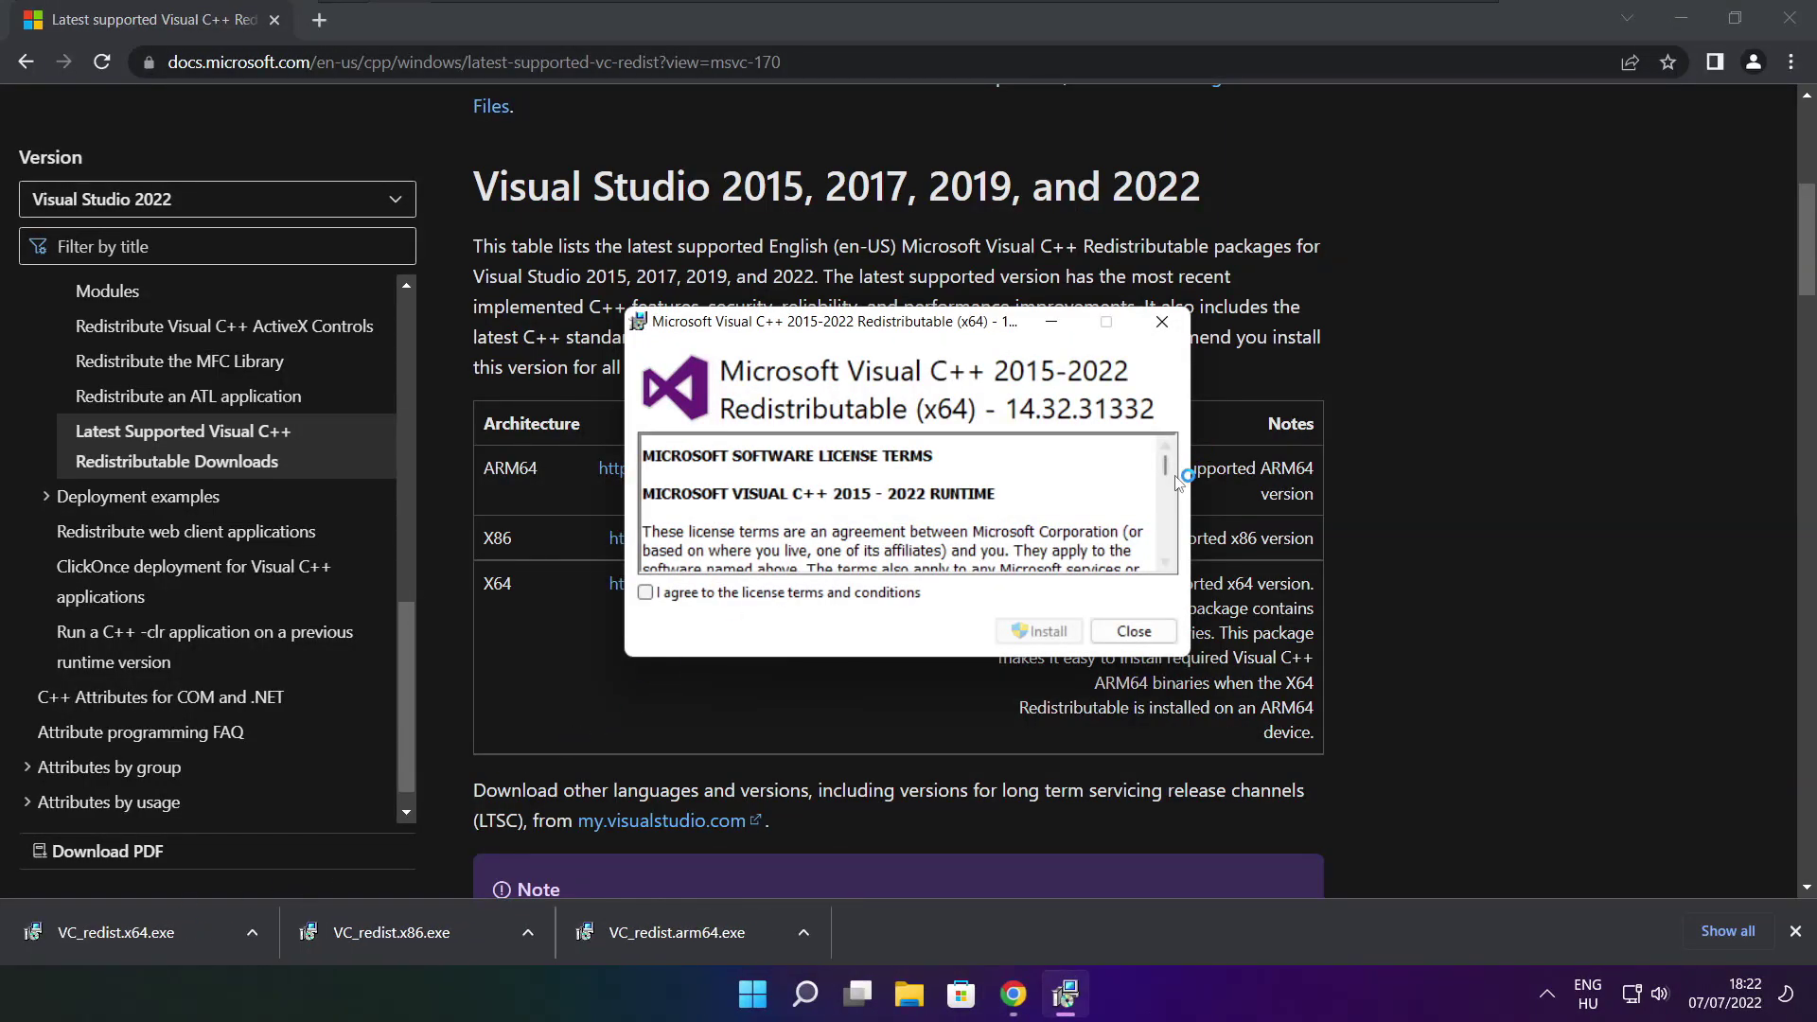
scroll(1173, 483, down, 15)
click(649, 595)
click(1046, 638)
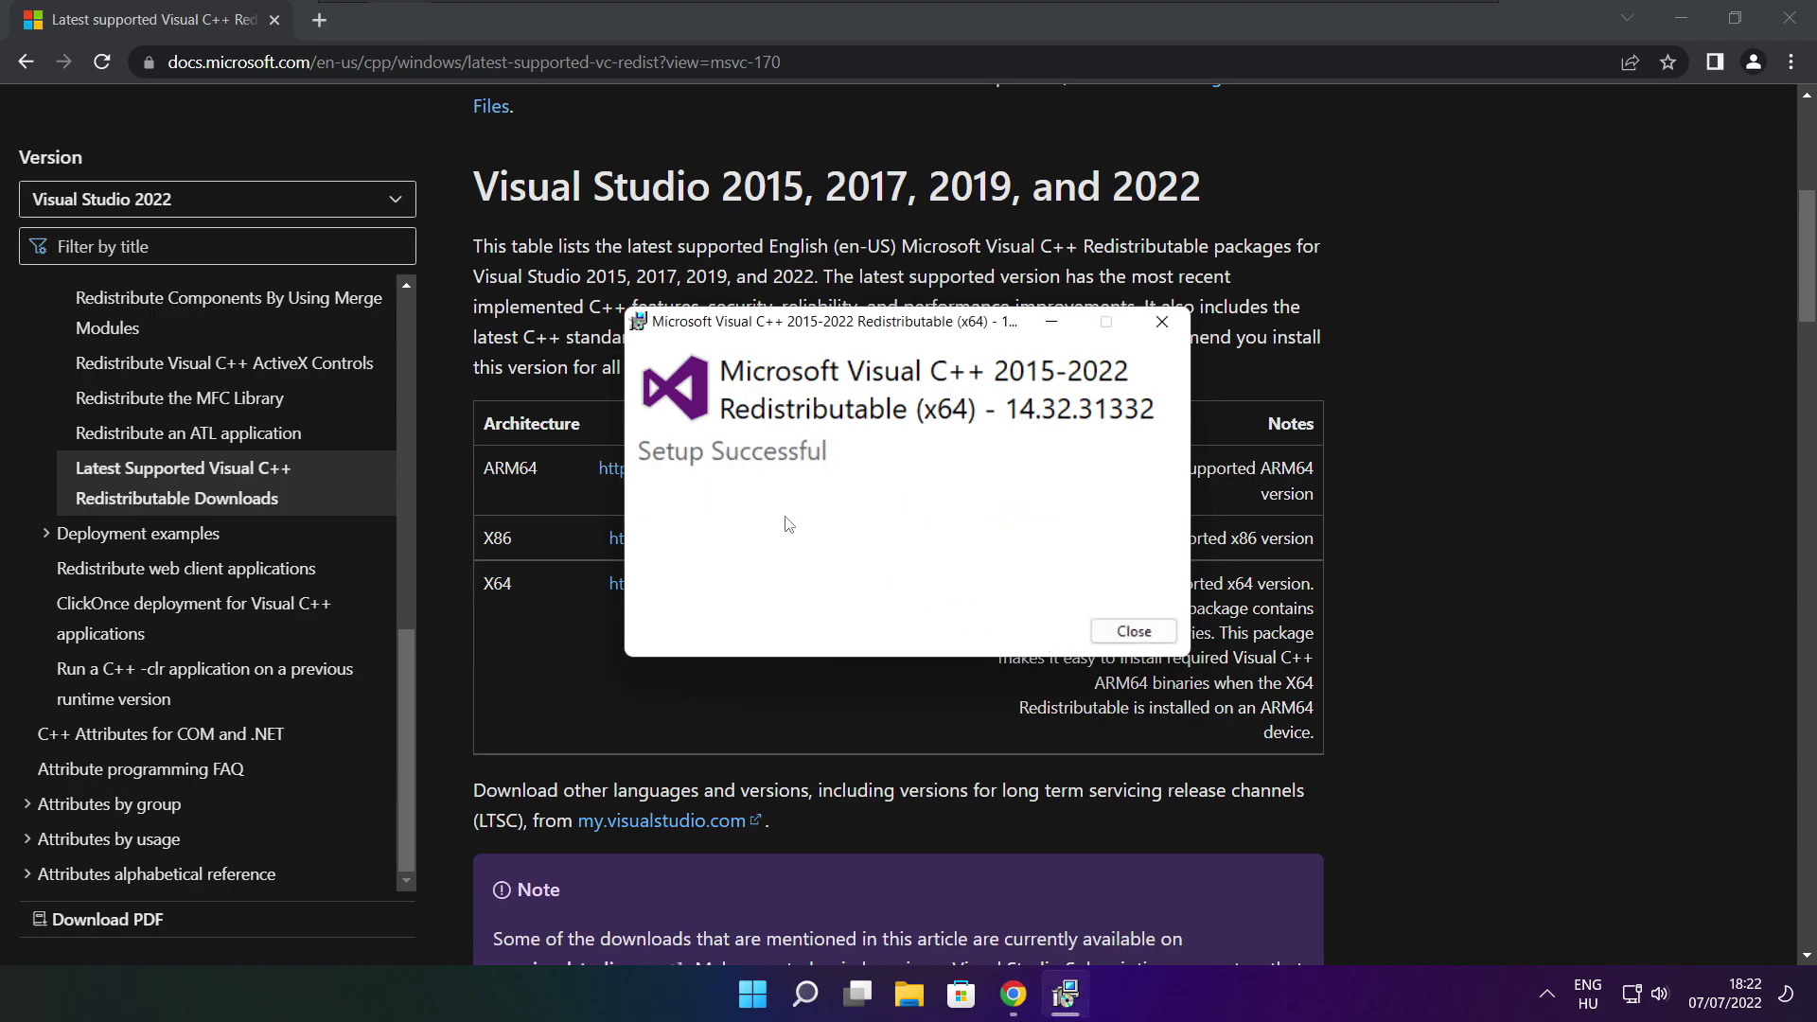
click(1133, 632)
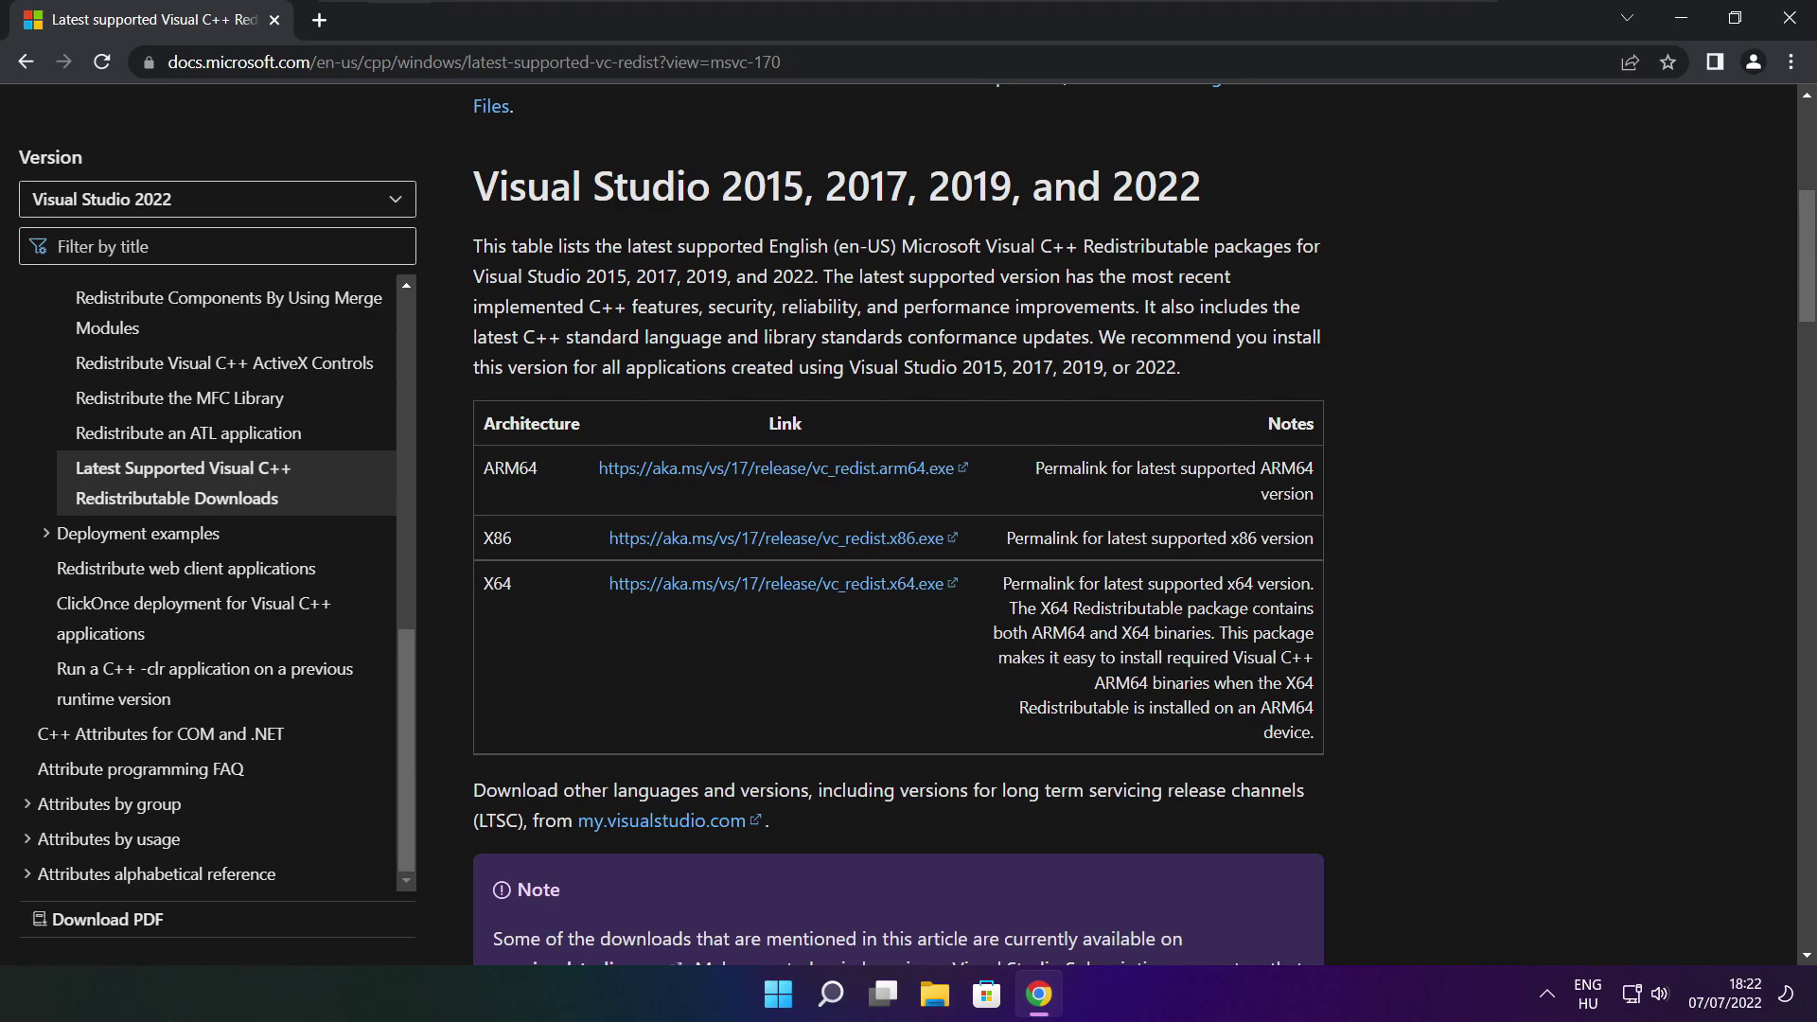
click(1791, 24)
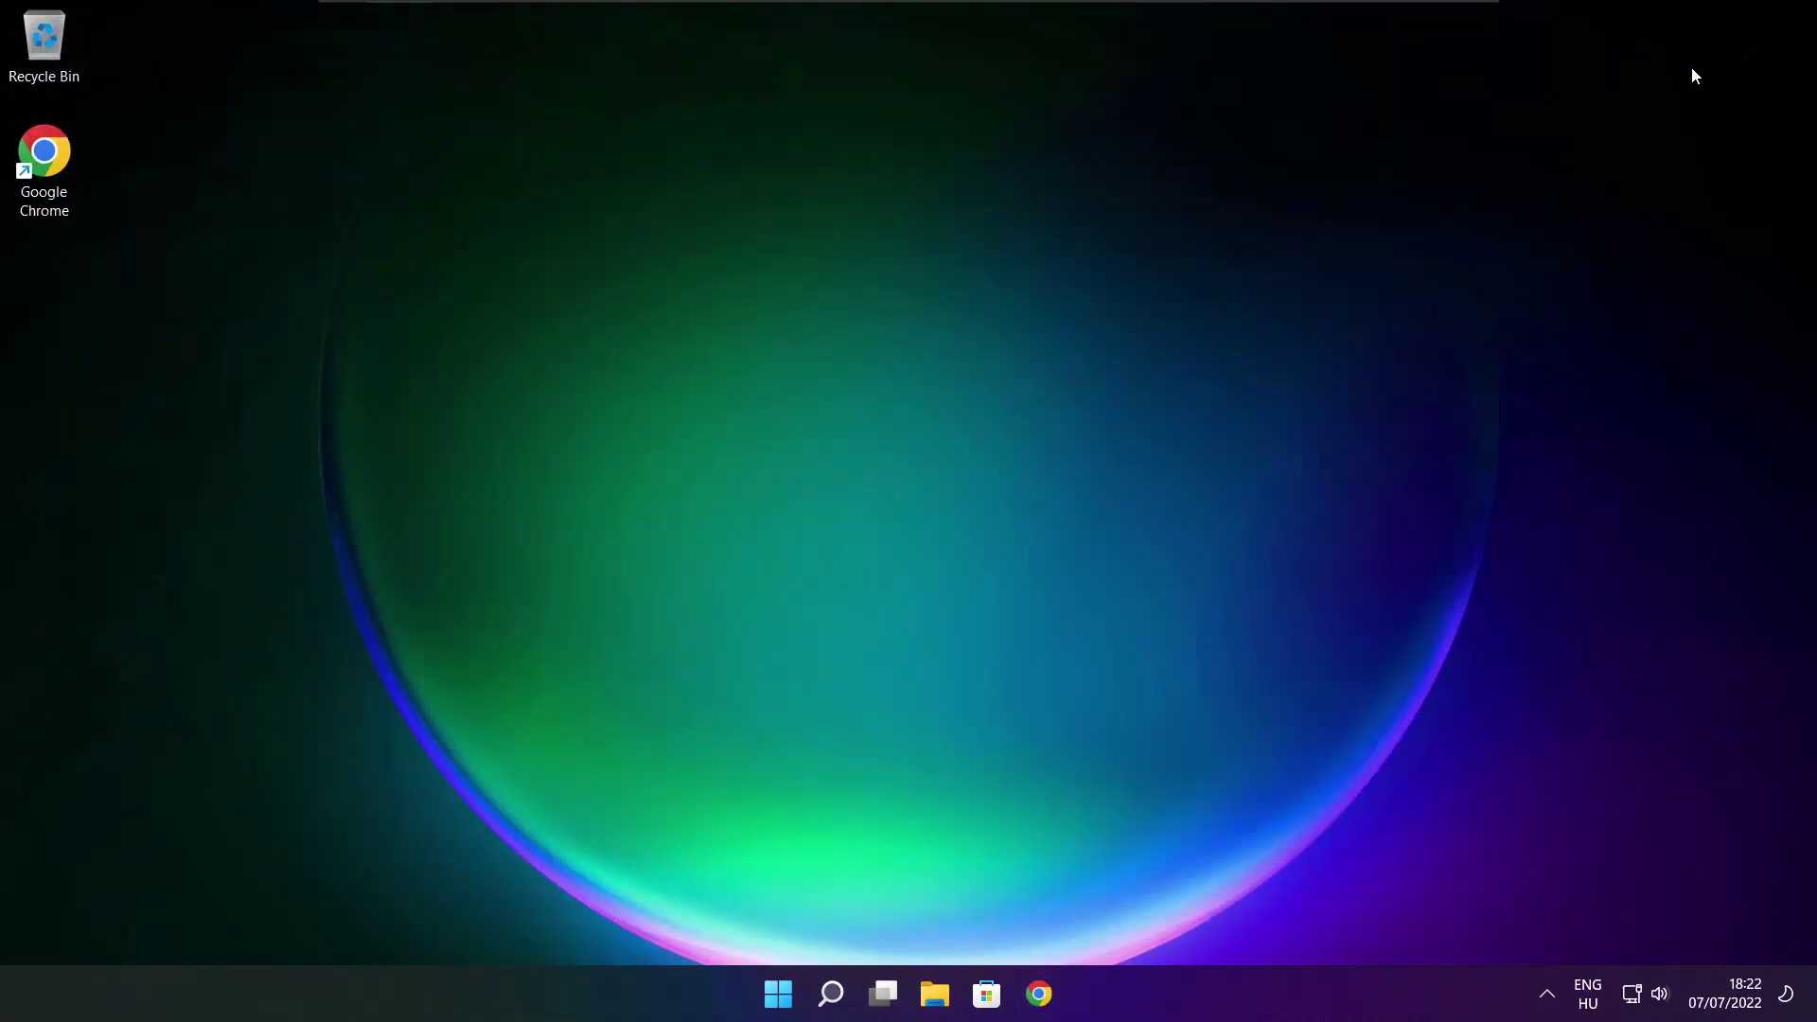
- Choose Restart from the Start menu's power options
click(780, 1005)
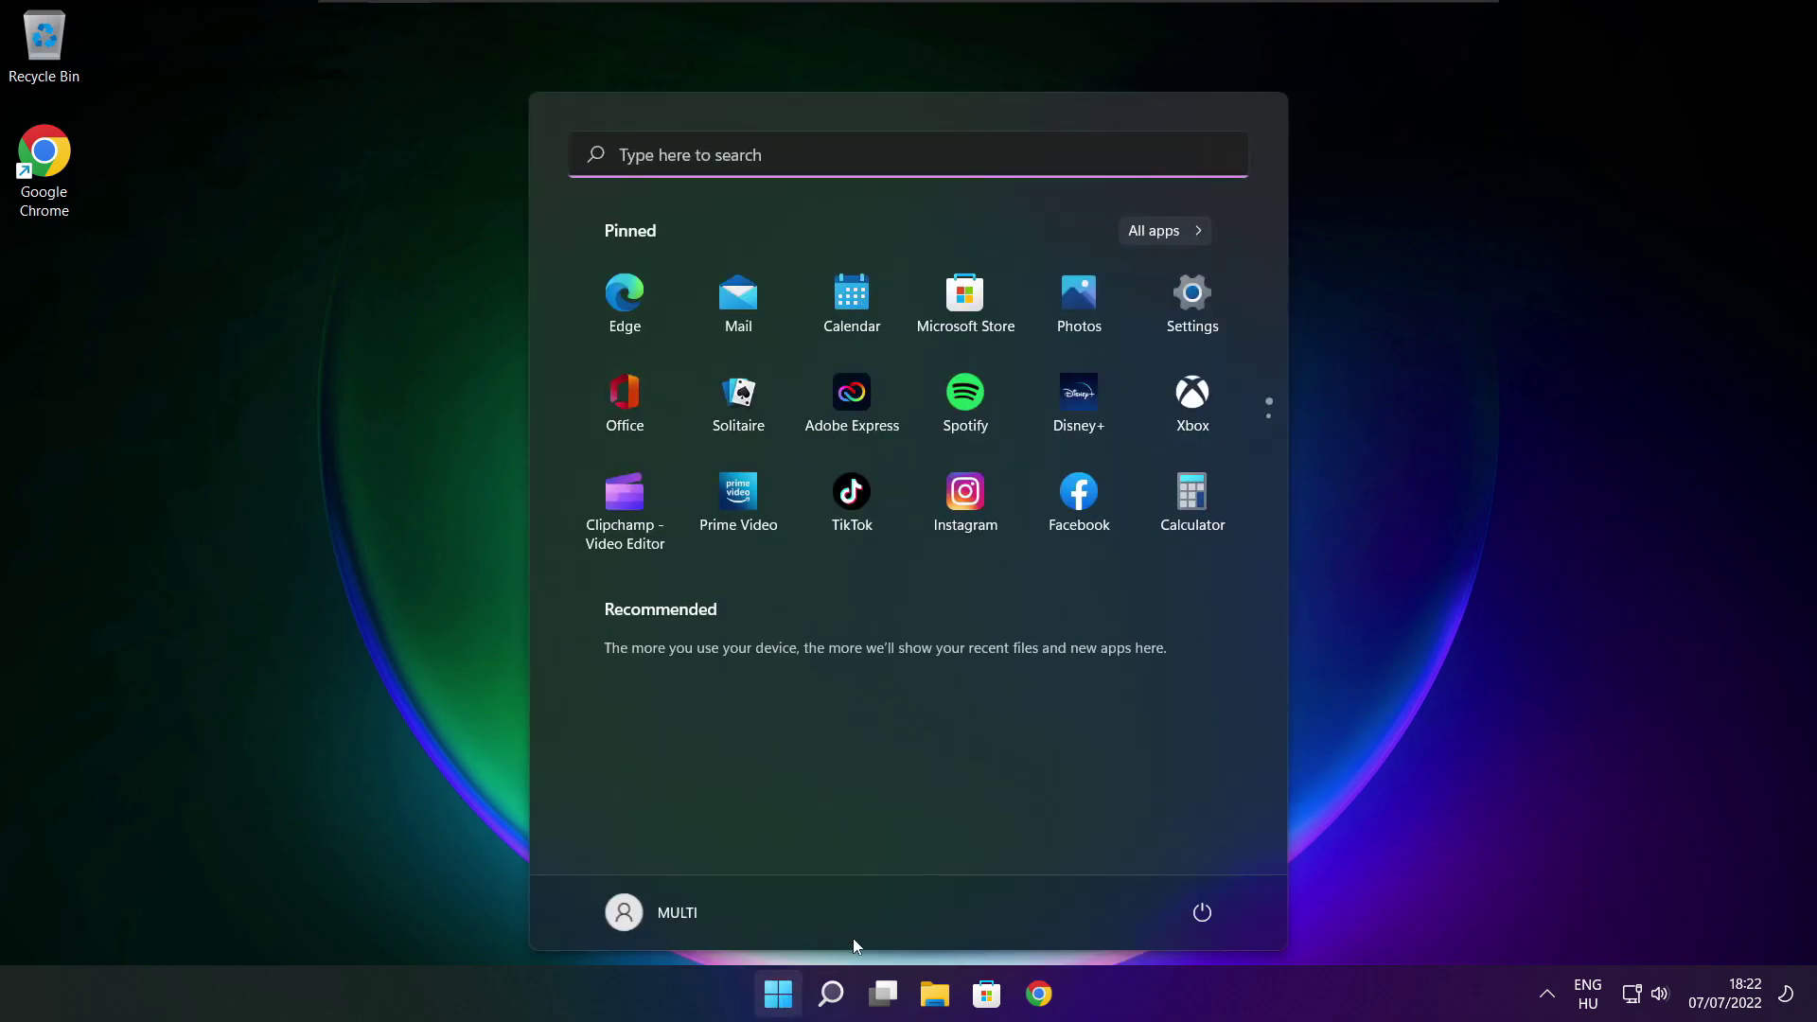
click(1201, 914)
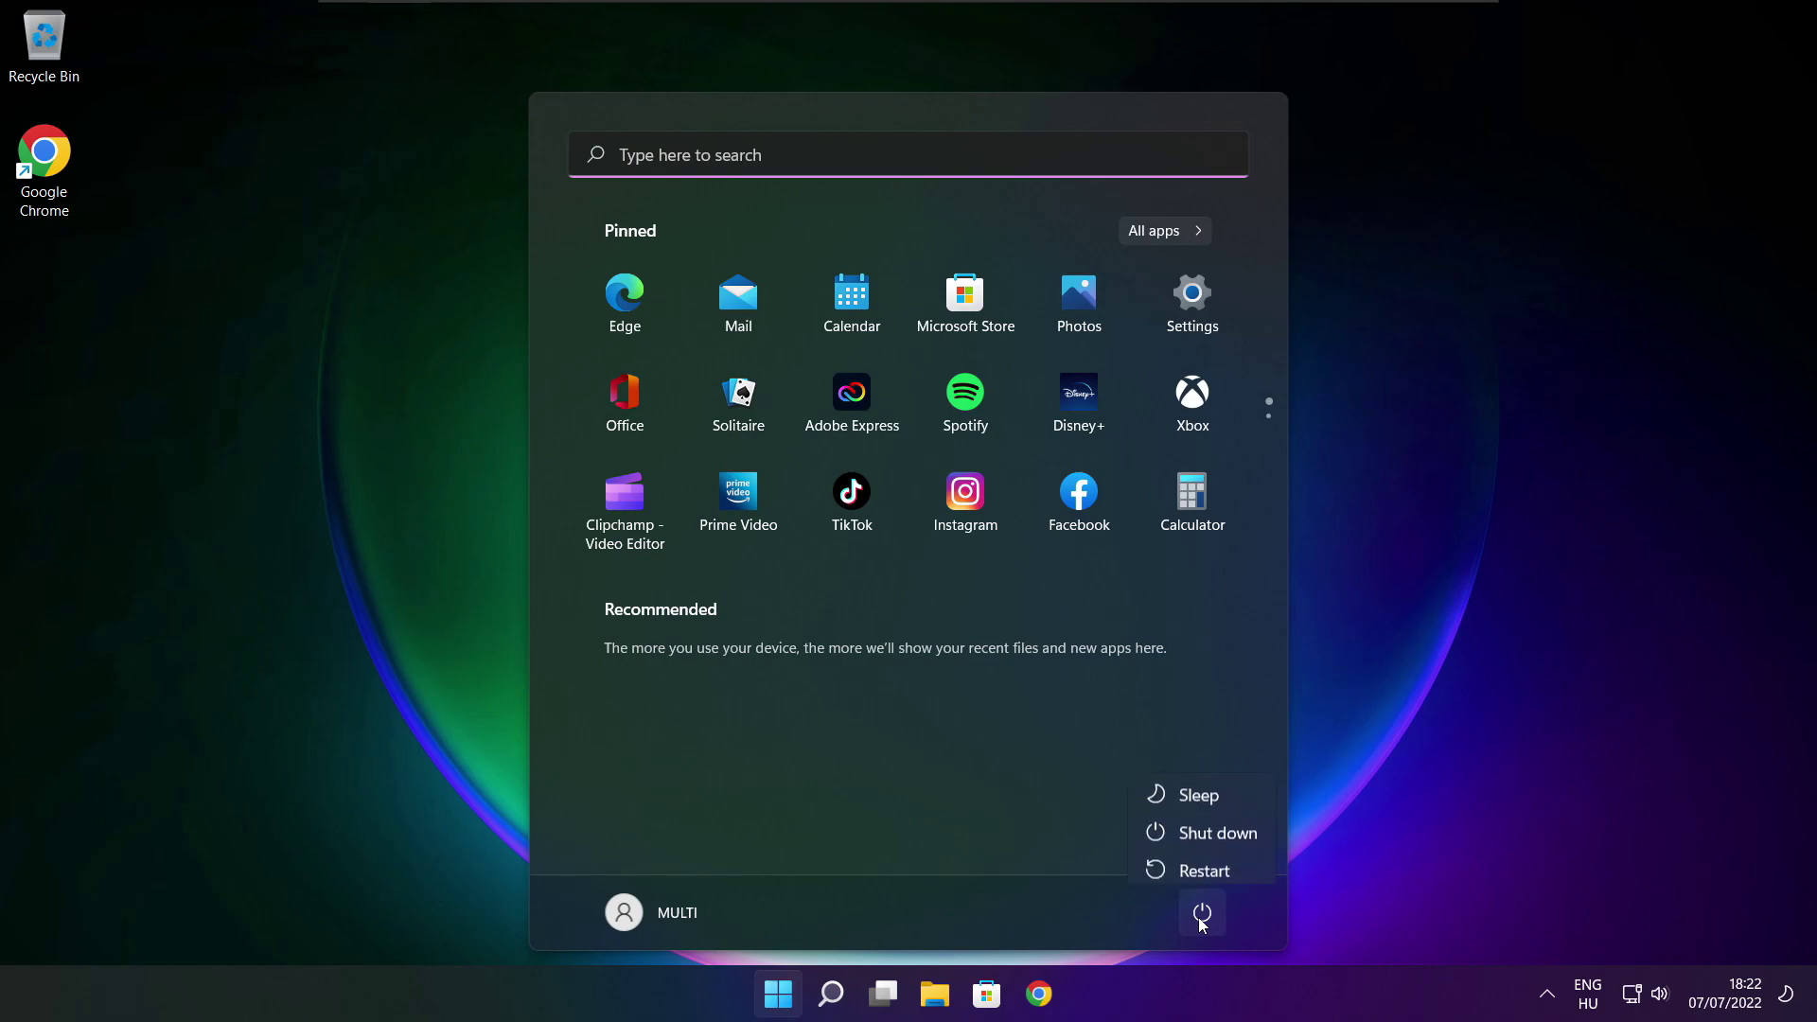
click(1216, 867)
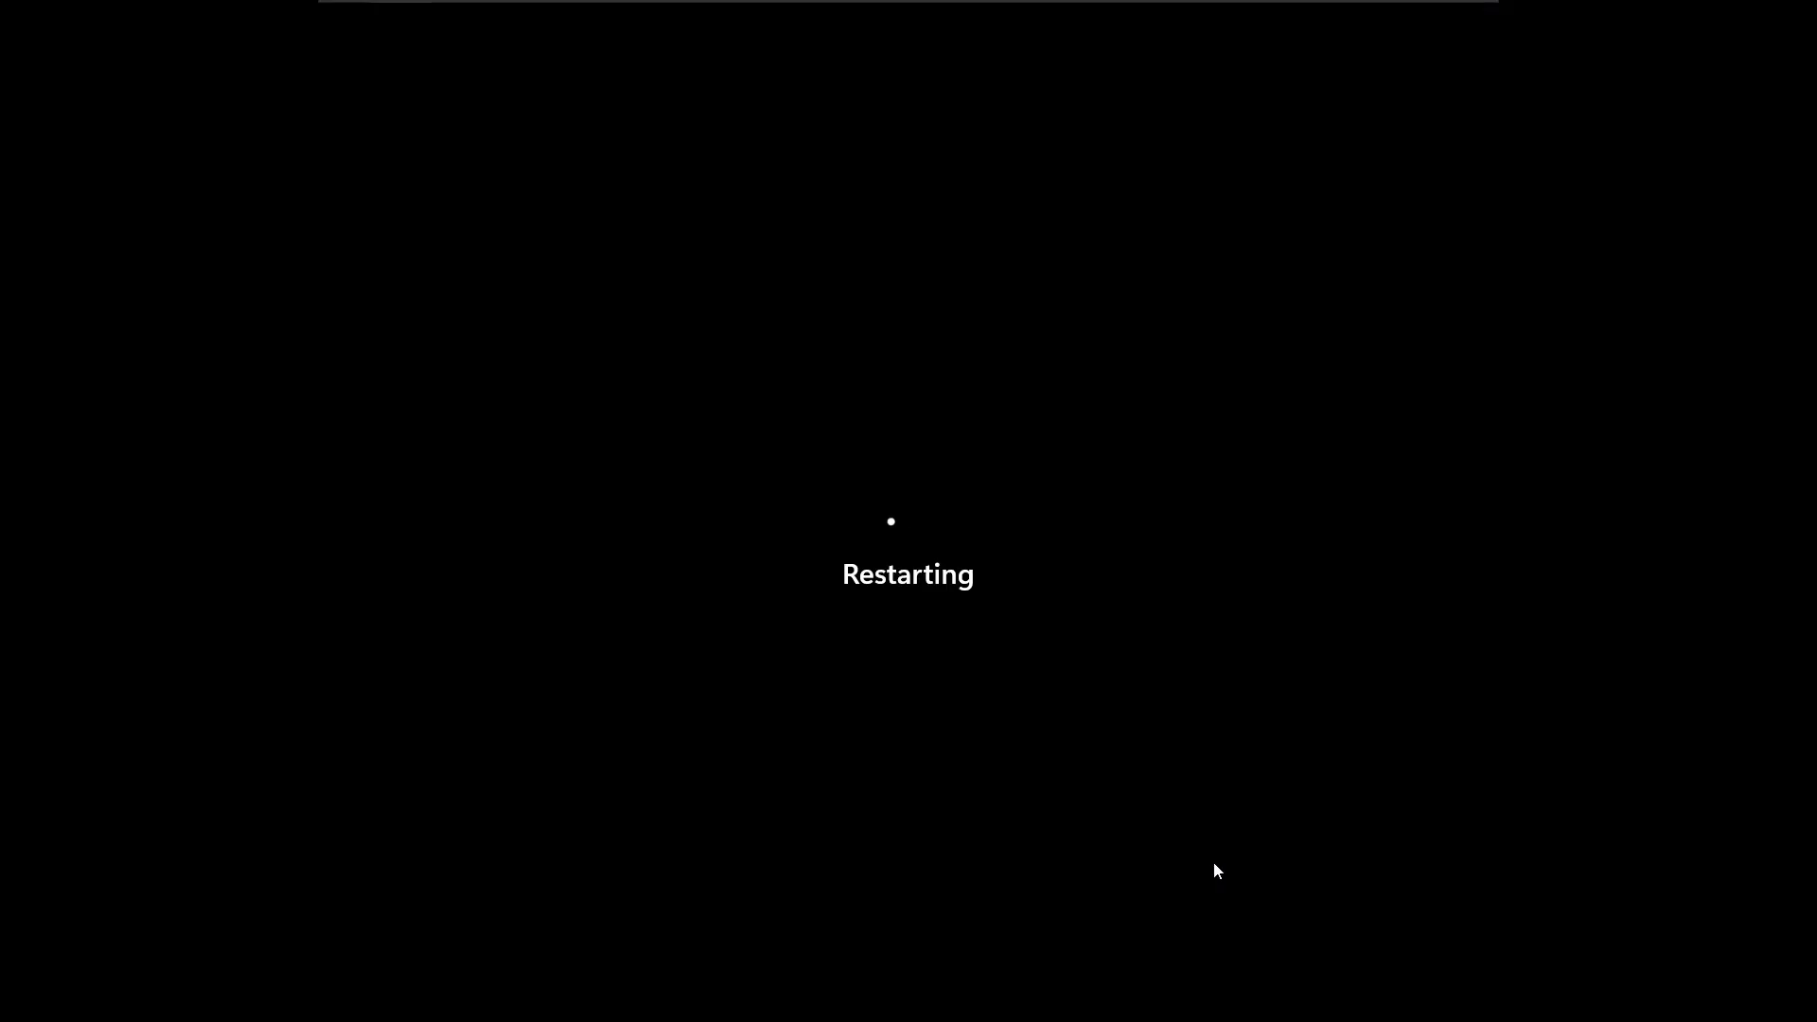